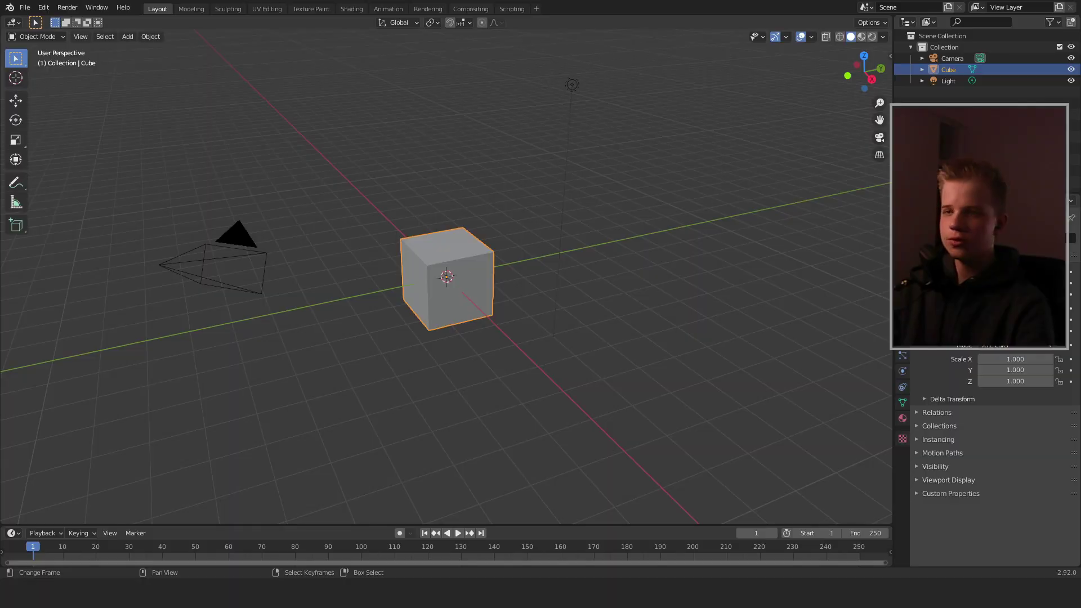
scroll(552, 227, "down", 4)
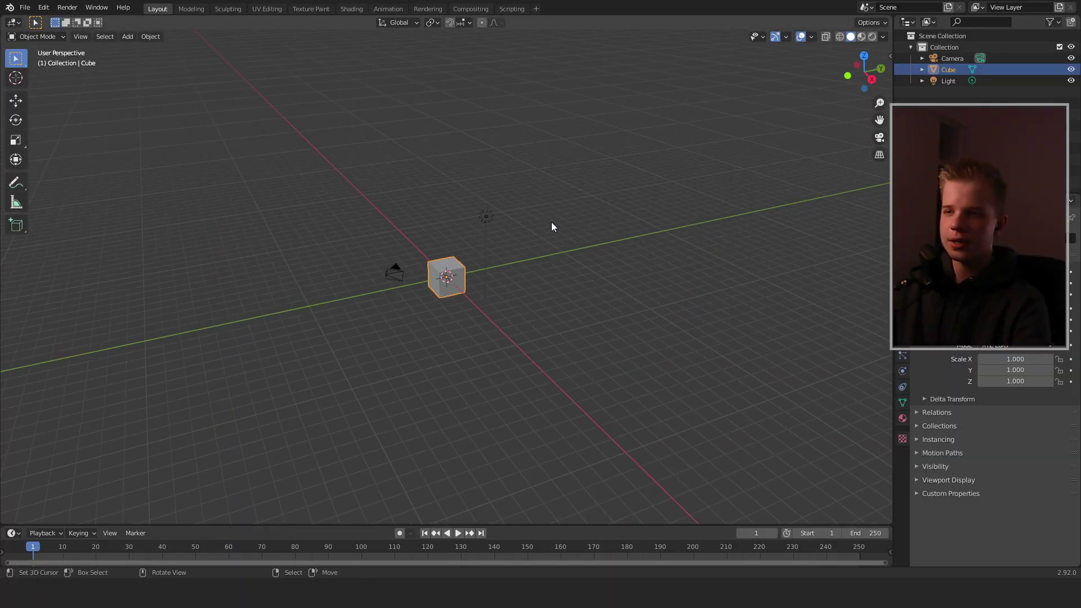
scroll(501, 303, "up", 5)
key("KP_1")
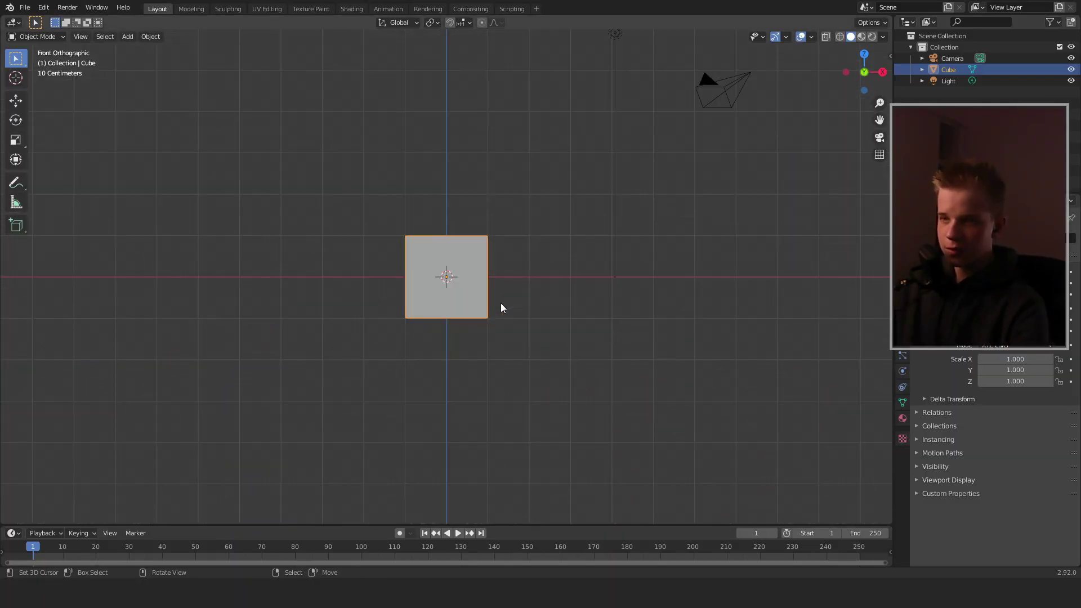
left_click(28, 8)
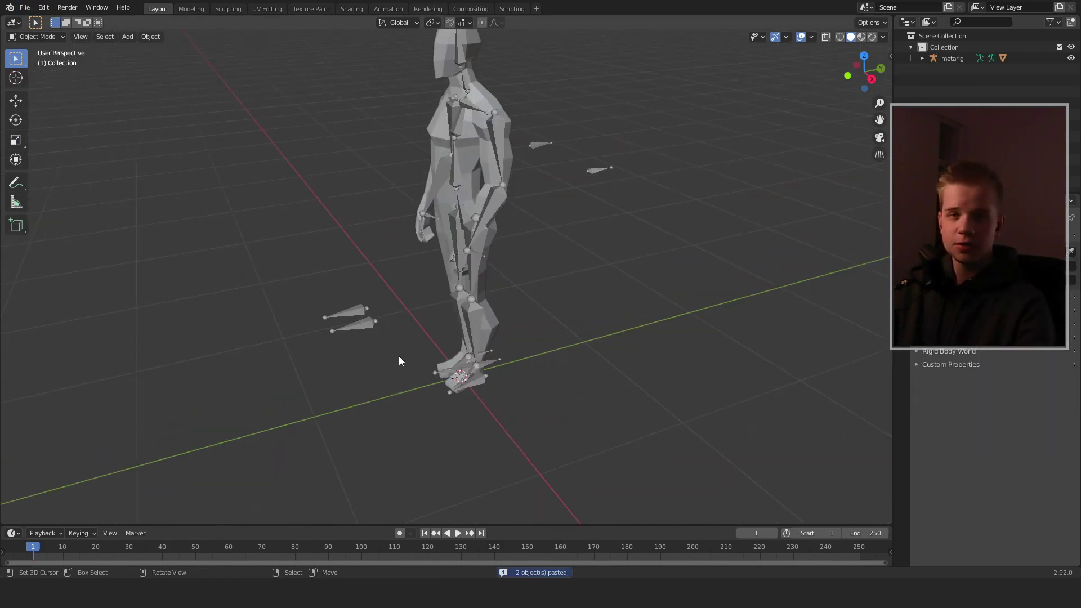
- Hide the metarig armature so that only the character's body mesh remains in view
scroll(470, 251, "down", 4)
scroll(469, 251, "up", 3)
middle_click_drag(470, 251, 496, 346)
scroll(489, 299, "up", 3)
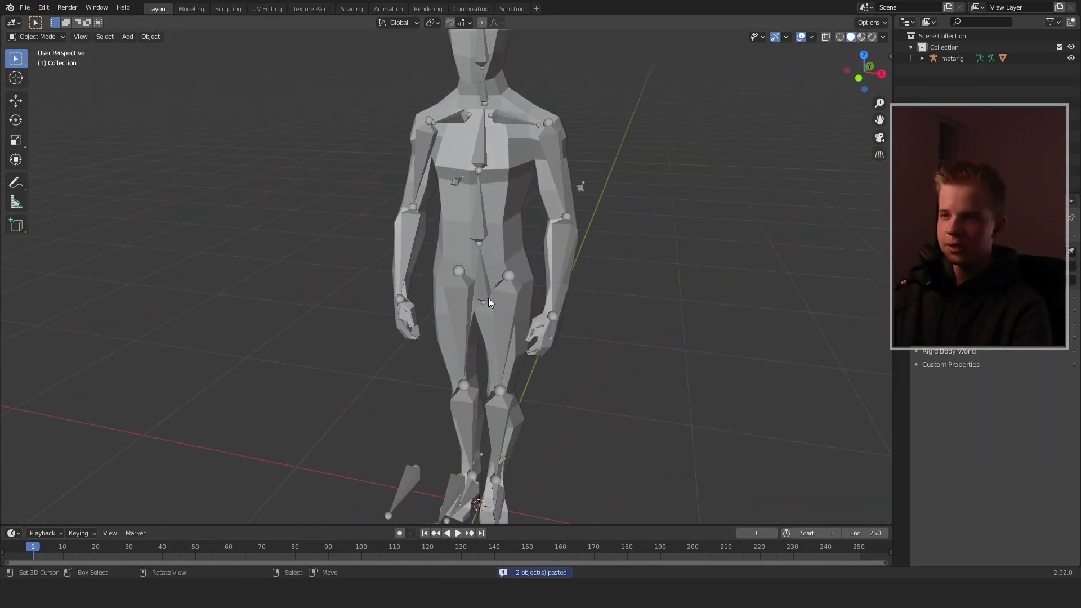
scroll(512, 257, "down", 3)
left_click(534, 269)
scroll(537, 276, "down", 5)
scroll(543, 274, "up", 8)
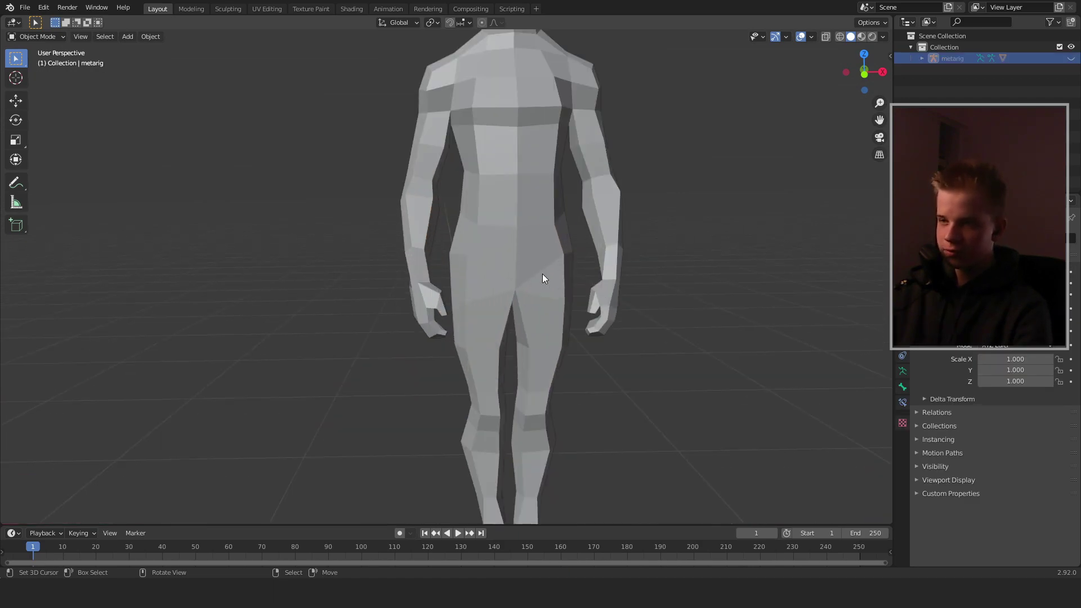
- Duplicate the three faces on one half of the body's upper back and separate the duplicate into its own object
scroll(542, 274, "down", 5)
middle_click_drag(543, 273, 398, 287)
scroll(398, 287, "up", 4)
right_click(404, 282)
key("Tab")
middle_click_drag(461, 246, 338, 248)
key("Tab")
middle_click_drag(385, 206, 496, 287, "shift")
key("Tab")
left_click(441, 286, "shift")
key("shift+d")
right_click(502, 287)
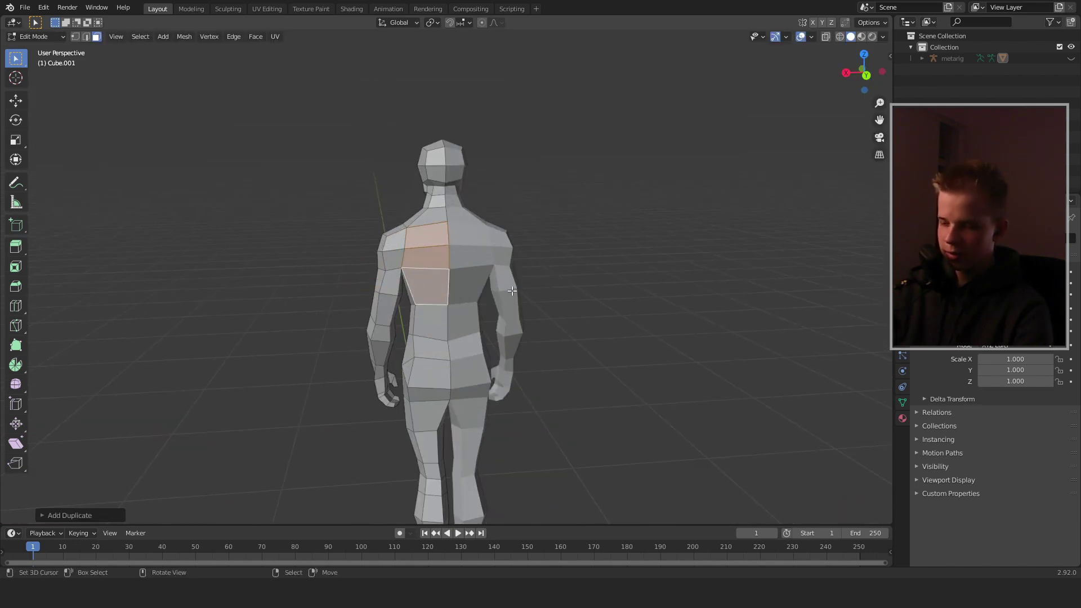
key("p")
left_click(502, 288)
- Select the separated back piece and check its faces in edit mode before returning to object mode
key("Tab")
right_click(442, 286)
key("Tab")
scroll(442, 286, "down", 3)
middle_click_drag(441, 286, 478, 246)
scroll(490, 321, "up", 5)
scroll(369, 224, "down", 3)
middle_click_drag(370, 224, 445, 249)
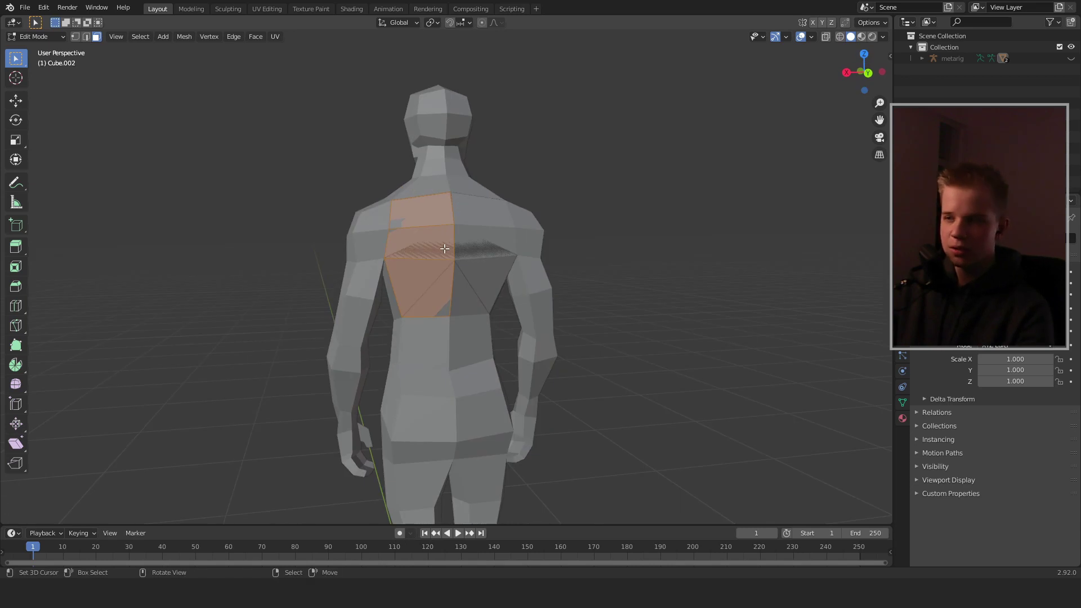
key("Tab")
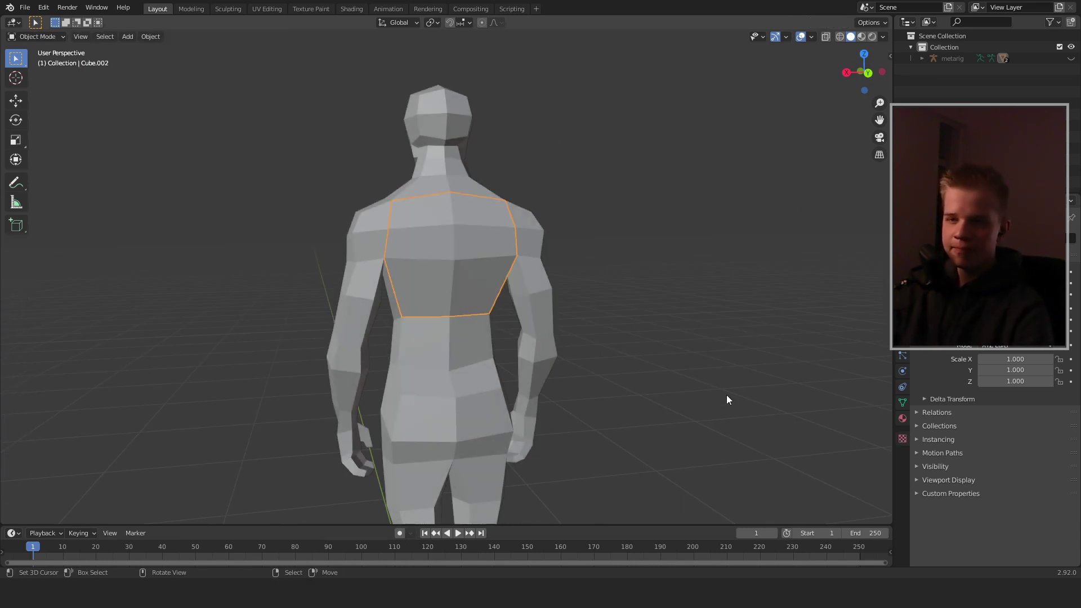
- Insert image.png from the desktop folder as a reference image aligned to the front view
key("KP_1")
scroll(541, 321, "down", 5)
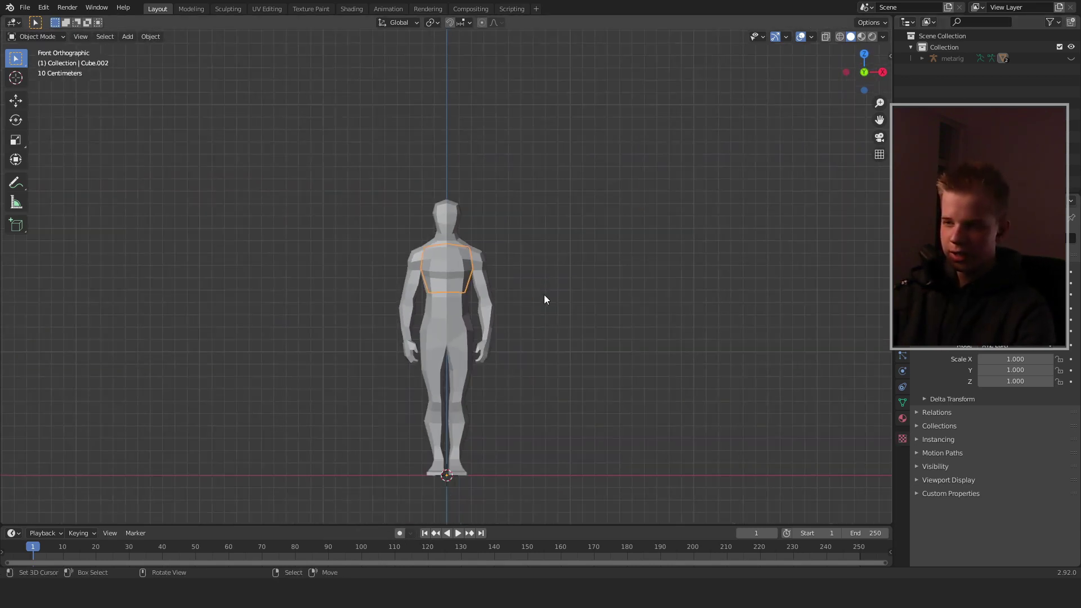
key("shift+a")
mouse_move(405, 406)
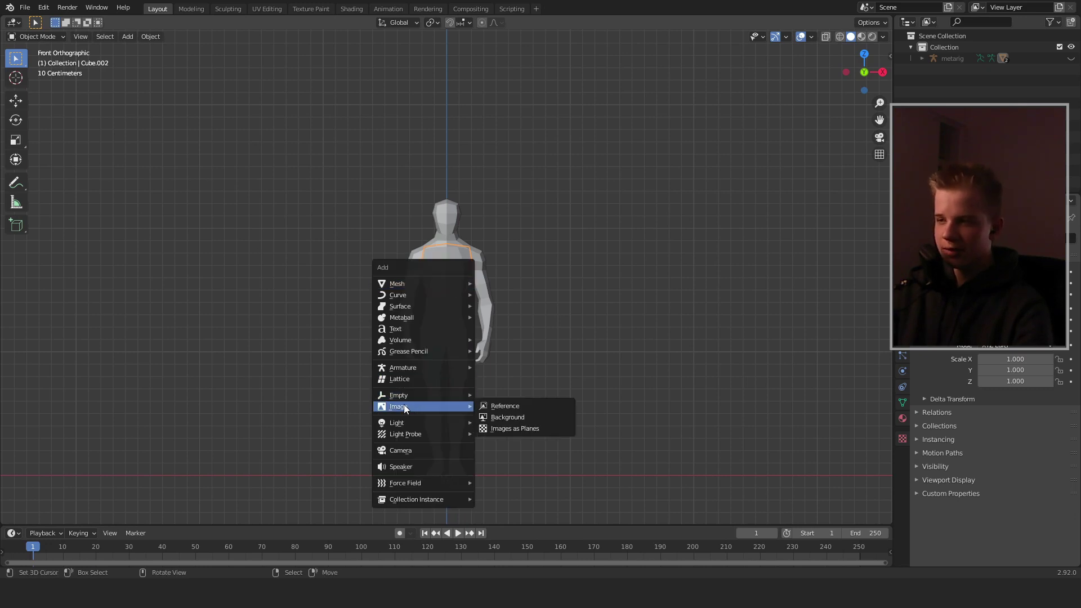
left_click(506, 406)
left_click(41, 243)
scroll(297, 203, "down", 4)
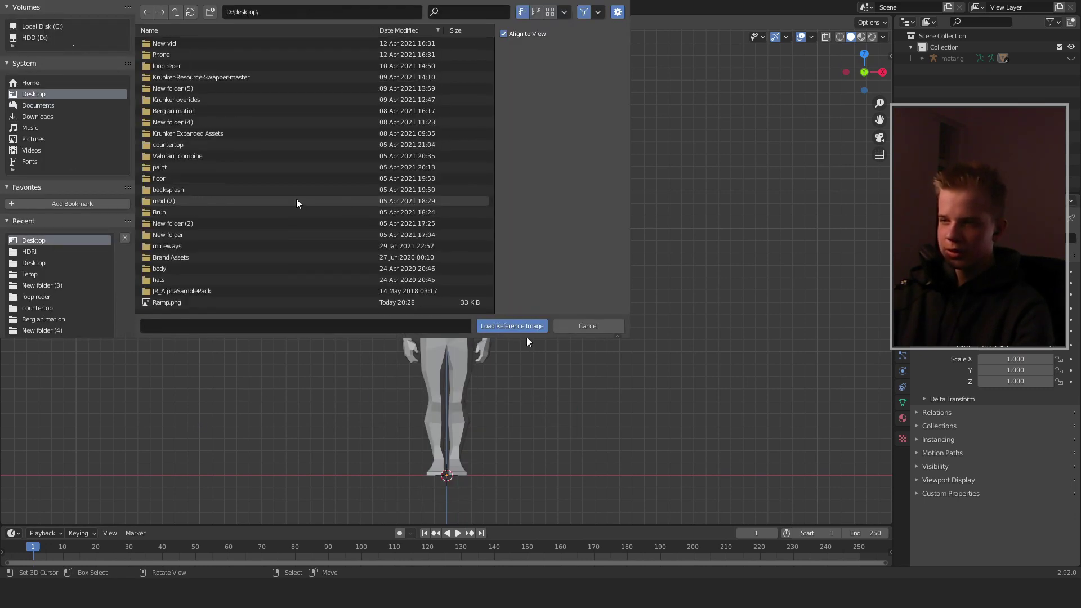
scroll(225, 235, "down", 3)
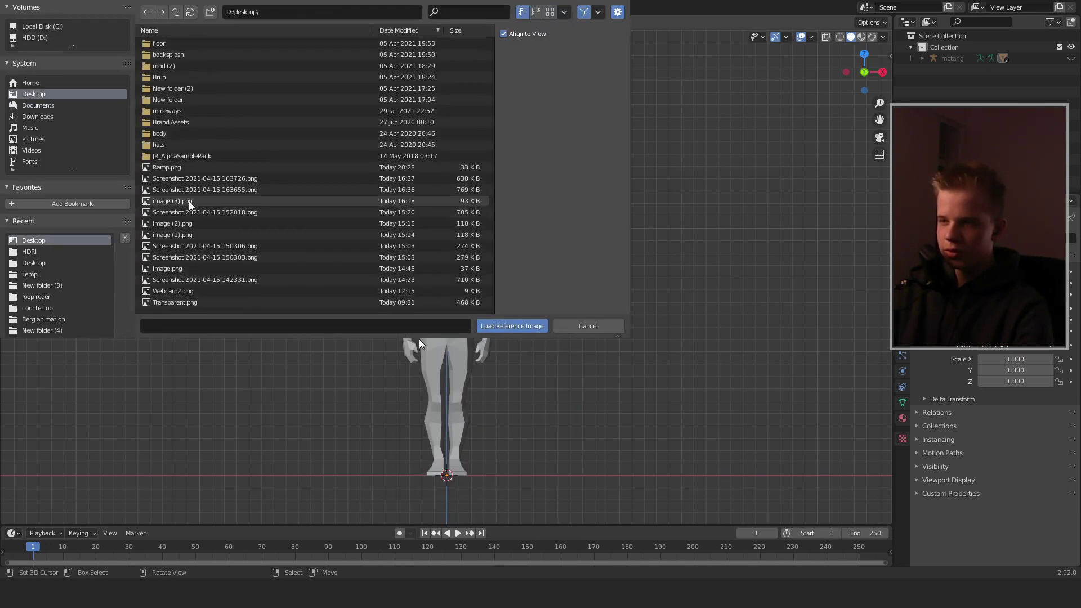
left_click(189, 201)
left_click(519, 324)
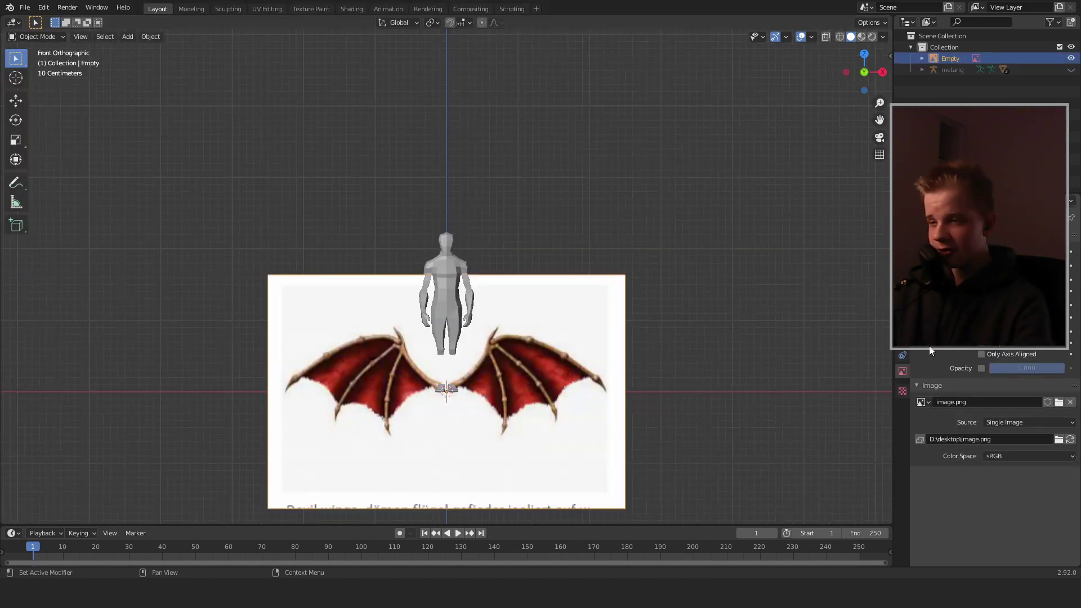
- Enable opacity for the reference image and set it to 0.25
left_click(981, 368)
left_click(1035, 367)
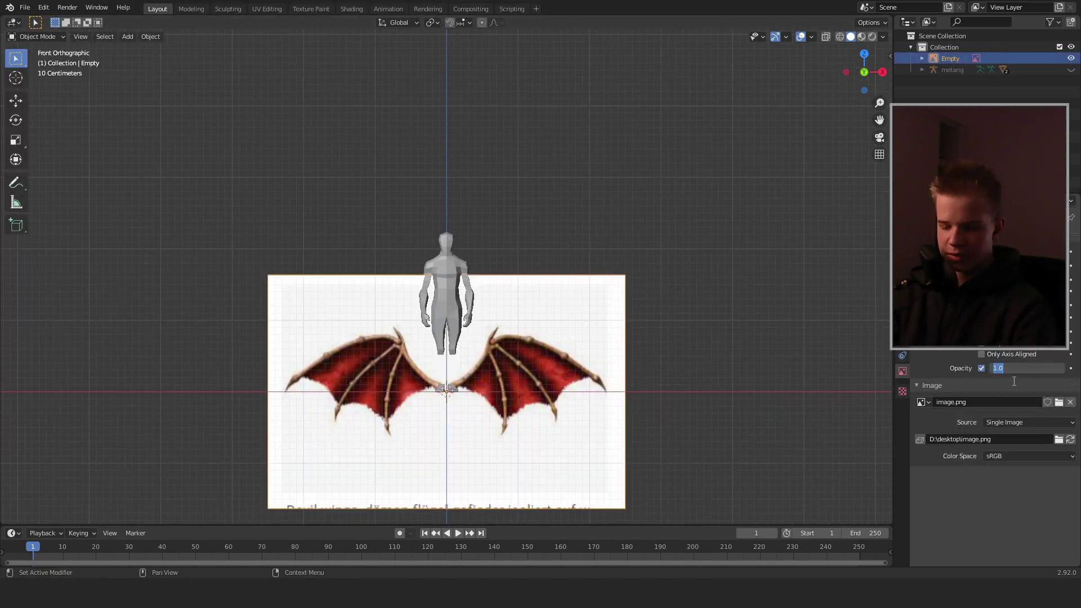
type(".25")
key("Return")
- Move the wing reference image along global Y so it stands behind the character
middle_click_drag(543, 361, 434, 365)
key("g")
key("y")
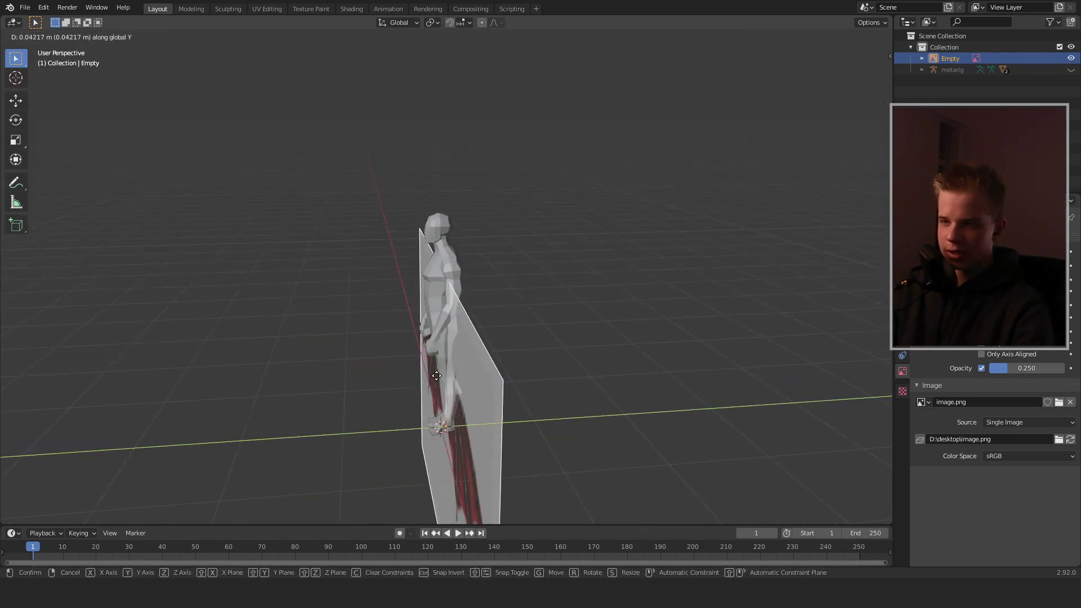
left_click(648, 357)
- Raise the reference image along Z and scale it down slightly so the wings sit at the character's shoulders
key("KP_1")
key("g")
key("z")
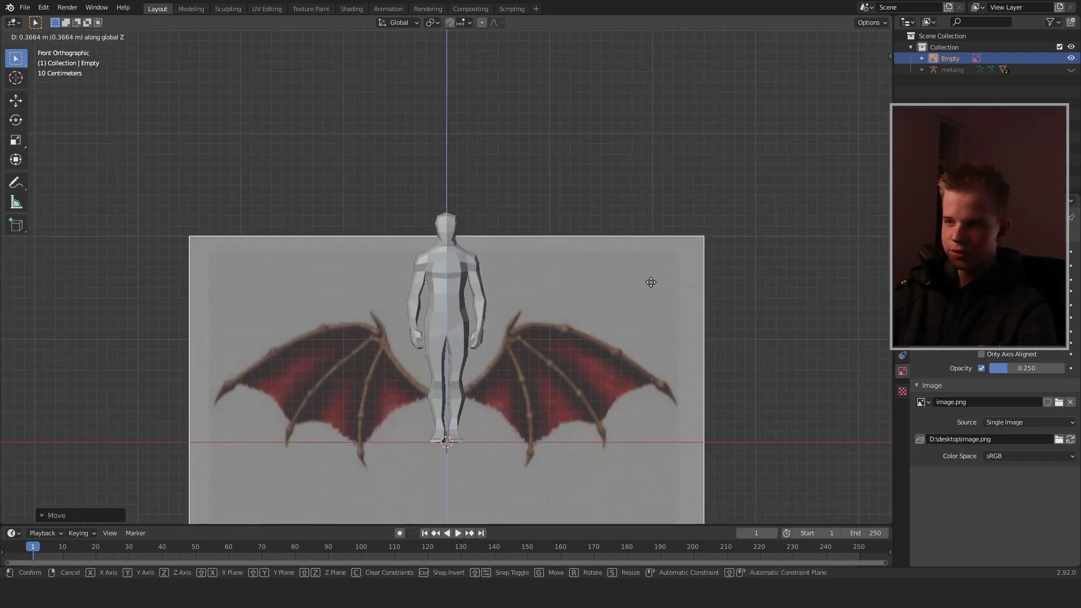
left_click(640, 205)
key("s")
left_click(700, 212)
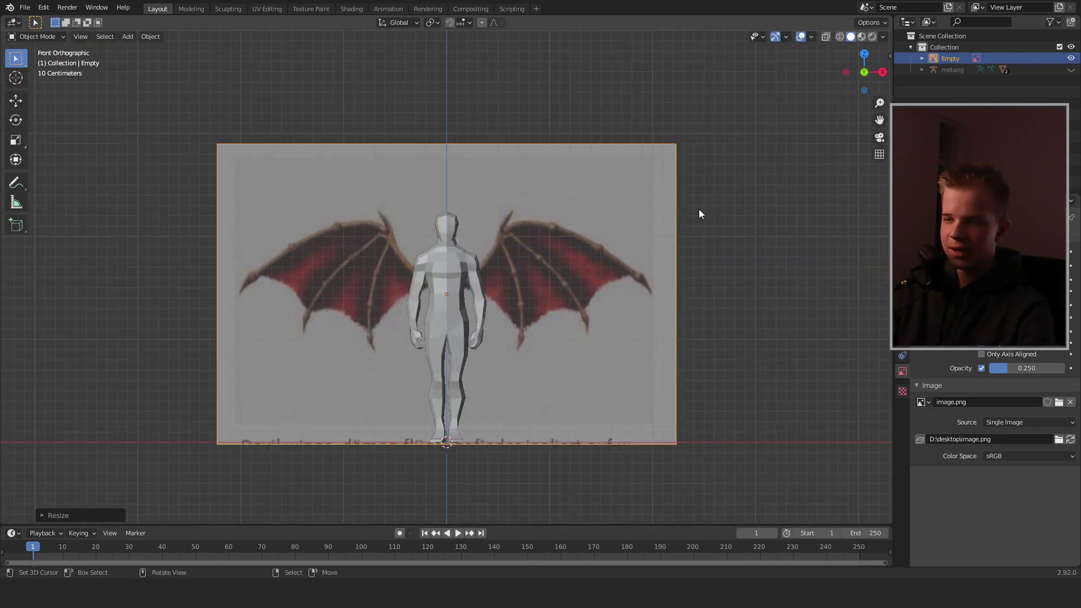
- Fine-tune the reference image's height along Z to line the wing roots up with the character's upper back
middle_click_drag(700, 213, 556, 319)
key("KP_1")
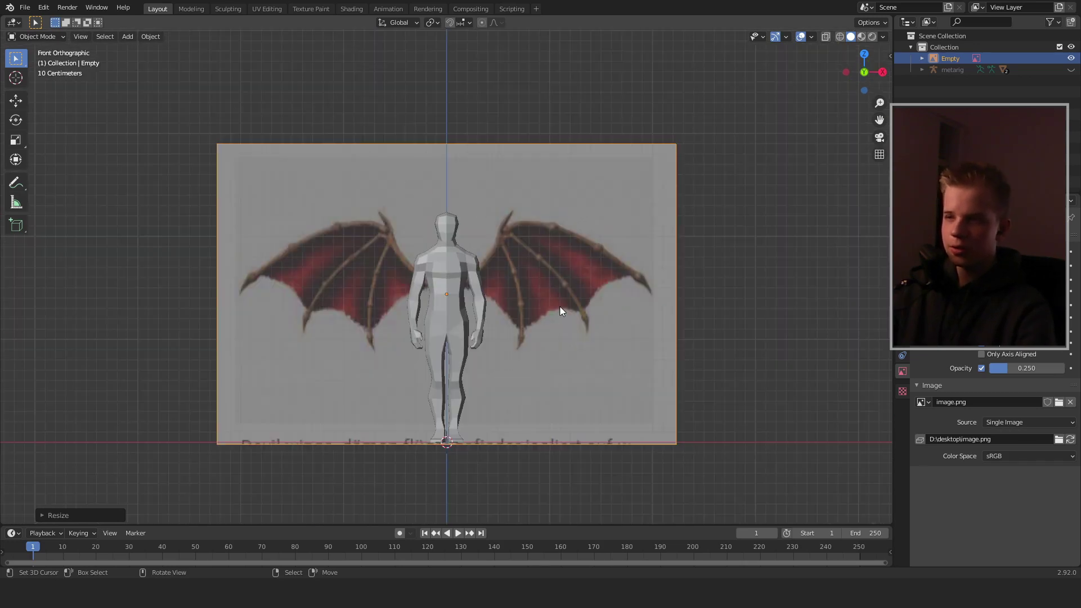
scroll(591, 313, "up", 3)
scroll(602, 312, "down", 4)
scroll(601, 312, "up", 4)
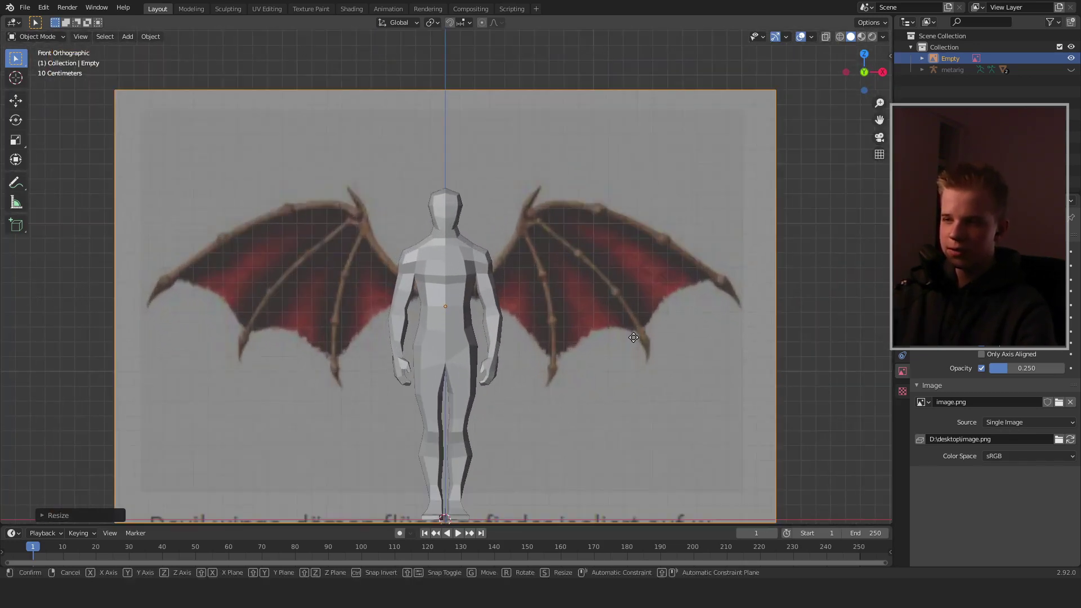
key("g")
key("z")
left_click(646, 333)
scroll(646, 333, "down", 4)
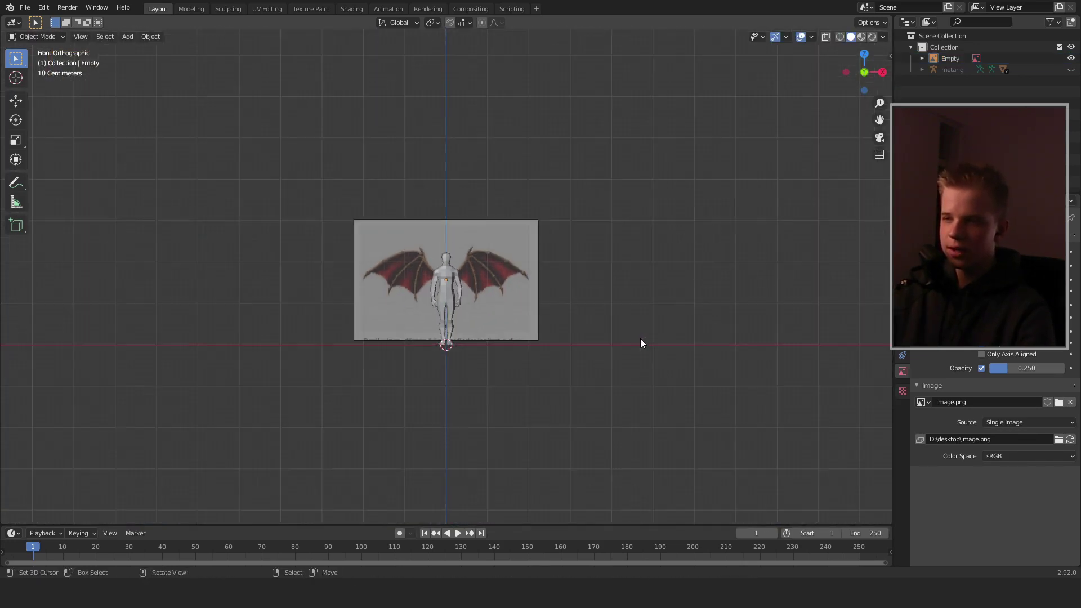
- Select the separated back piece and add a Solidify modifier to it
middle_click_drag(640, 339, 475, 277)
left_click(469, 250)
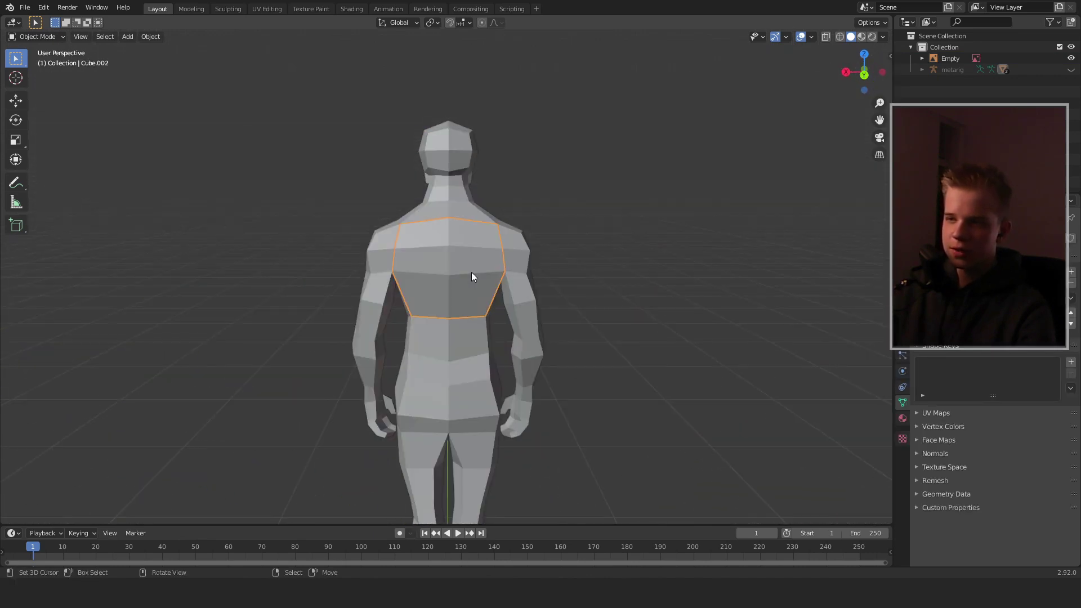
key("g")
right_click(498, 264)
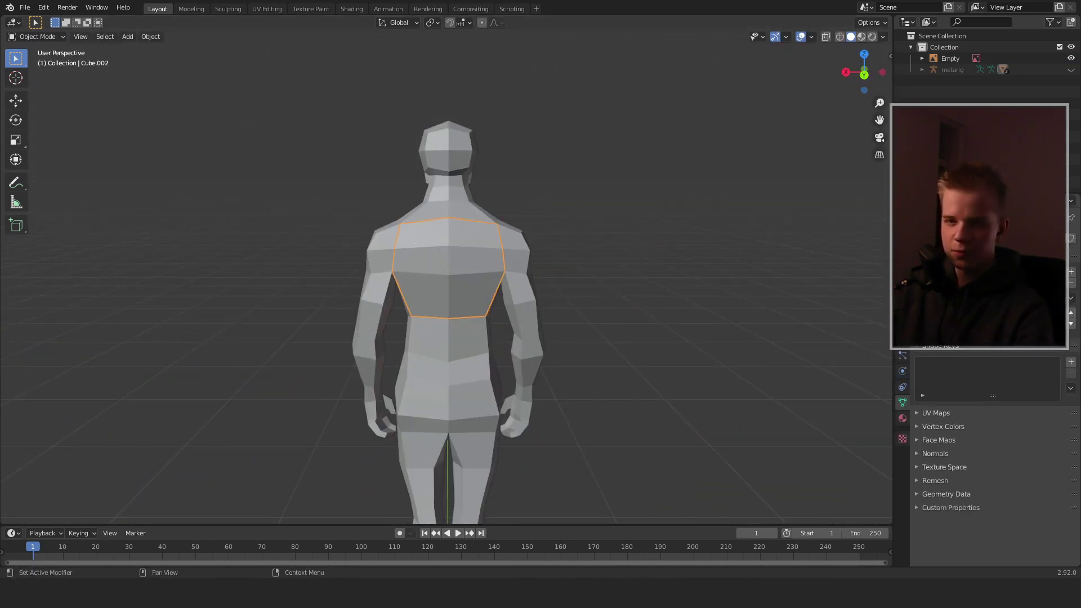
left_click(902, 340)
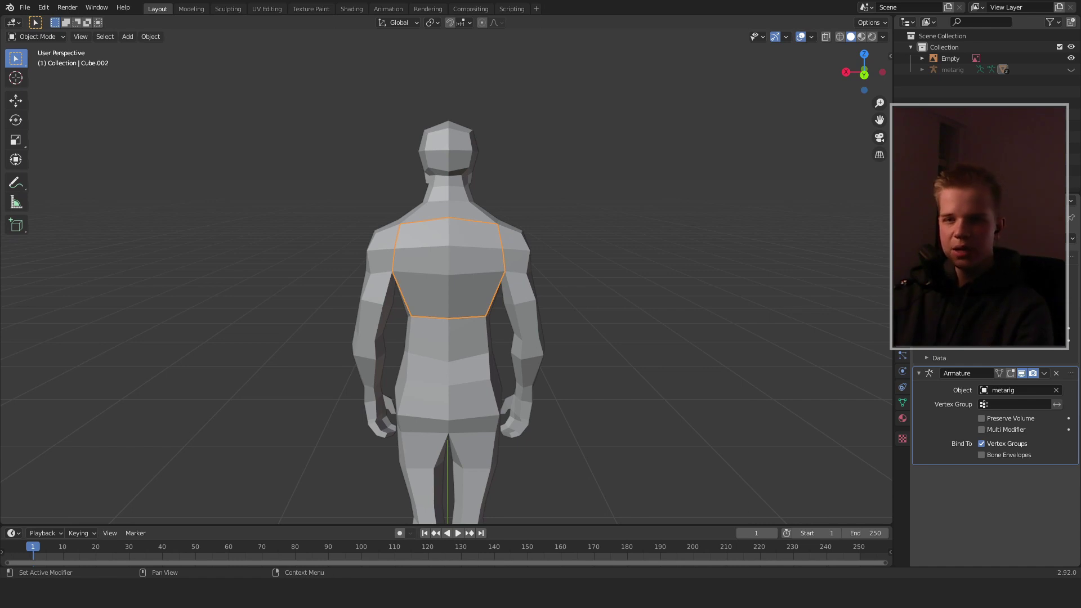
left_click(995, 239)
left_click(870, 432)
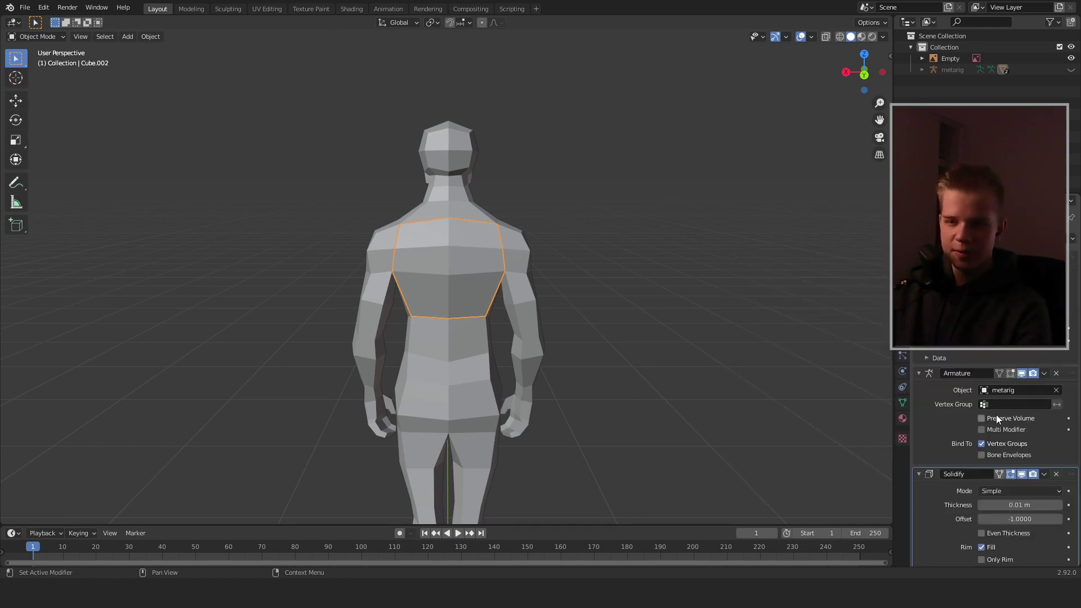
- Set the Solidify thickness of the back piece to -0.037 m
left_click_drag(1020, 505, 992, 505)
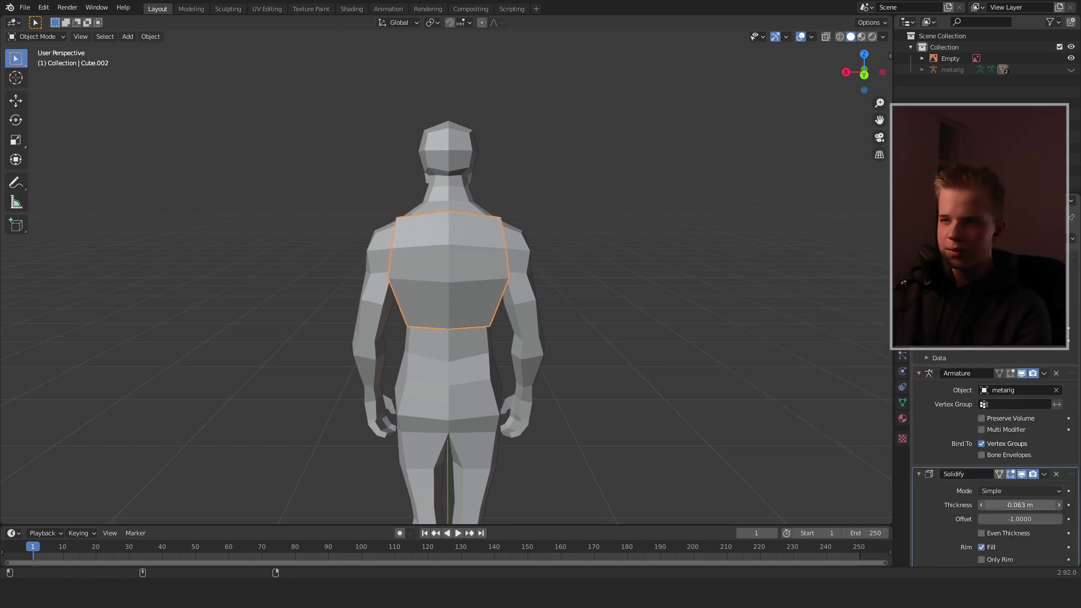
middle_click_drag(532, 425, 622, 424)
left_click_drag(1020, 505, 1037, 505)
- Enter edit mode on the back piece and display the model in wireframe from the front
key("Tab")
key("KP_1")
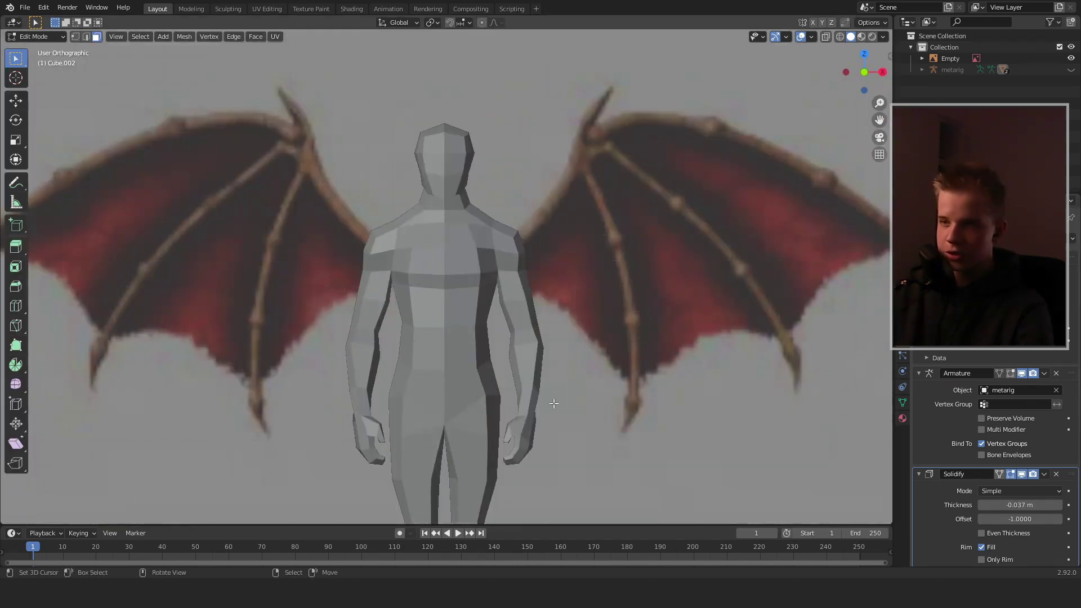
key("shift+z")
scroll(593, 346, "up", 4)
key("a")
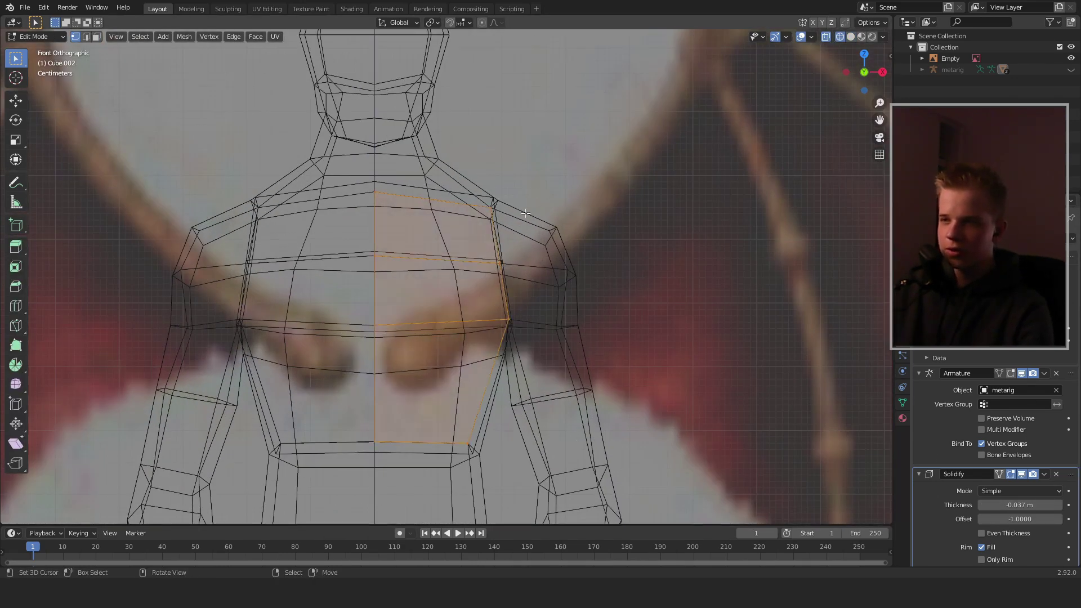
- Try to delete the back piece's upper face together with its vertices and undo the deletion
key("3")
right_click(463, 247)
key("x")
left_click(465, 270)
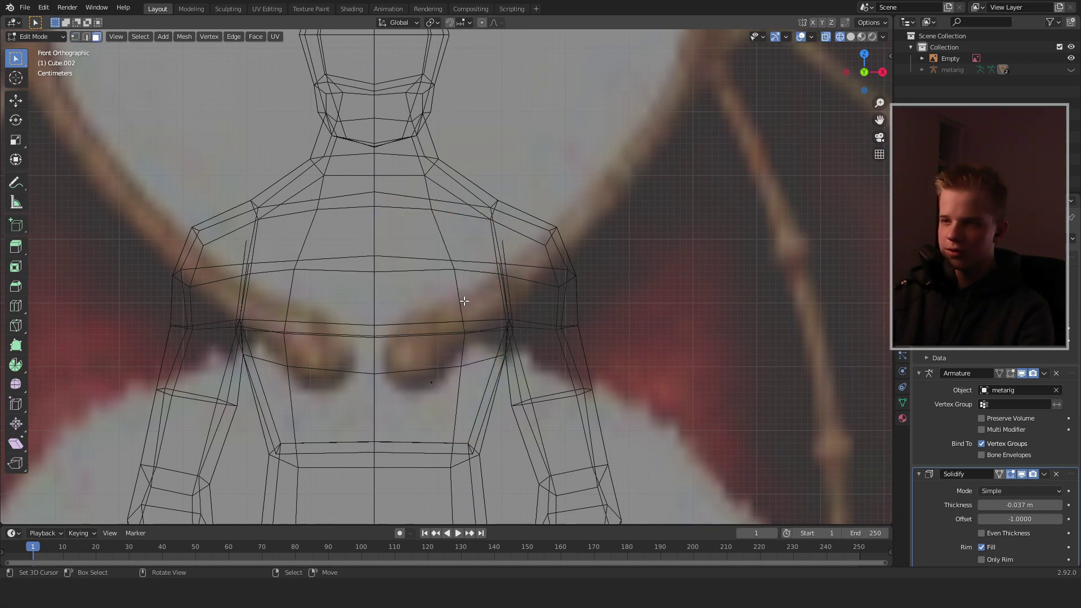
key("ctrl+z")
- Delete the back piece's faces and vertices and remove the emptied object from the scene
key("x")
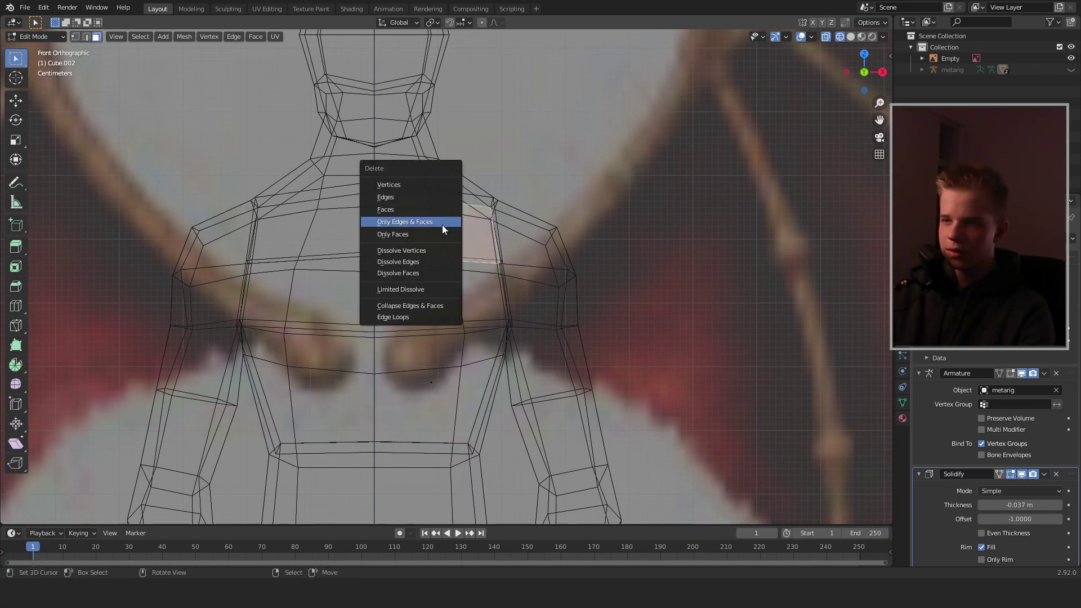
left_click(405, 210)
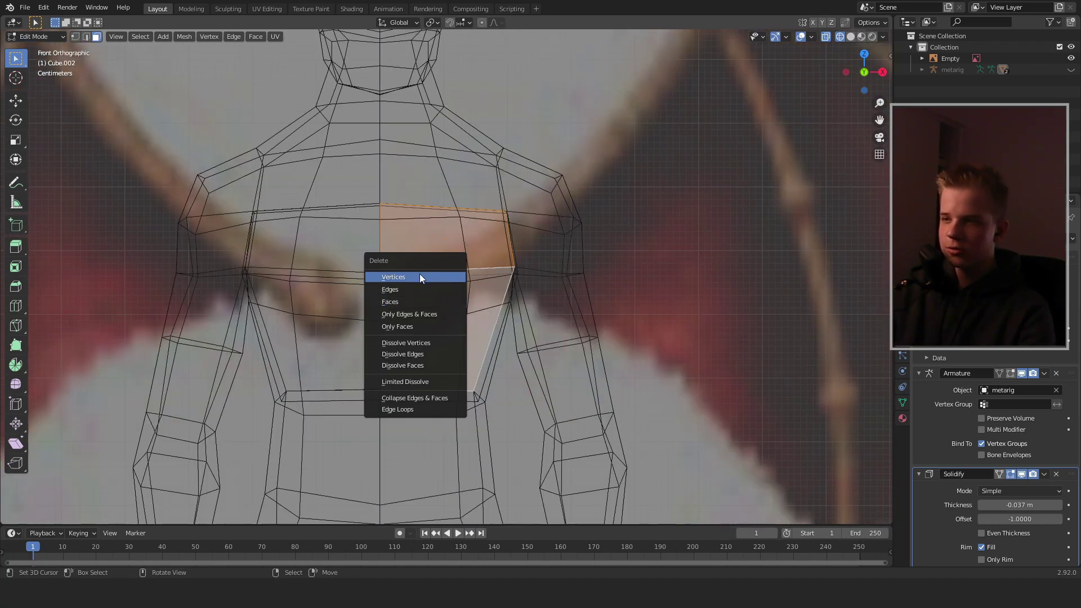
left_click(420, 277)
key("Tab")
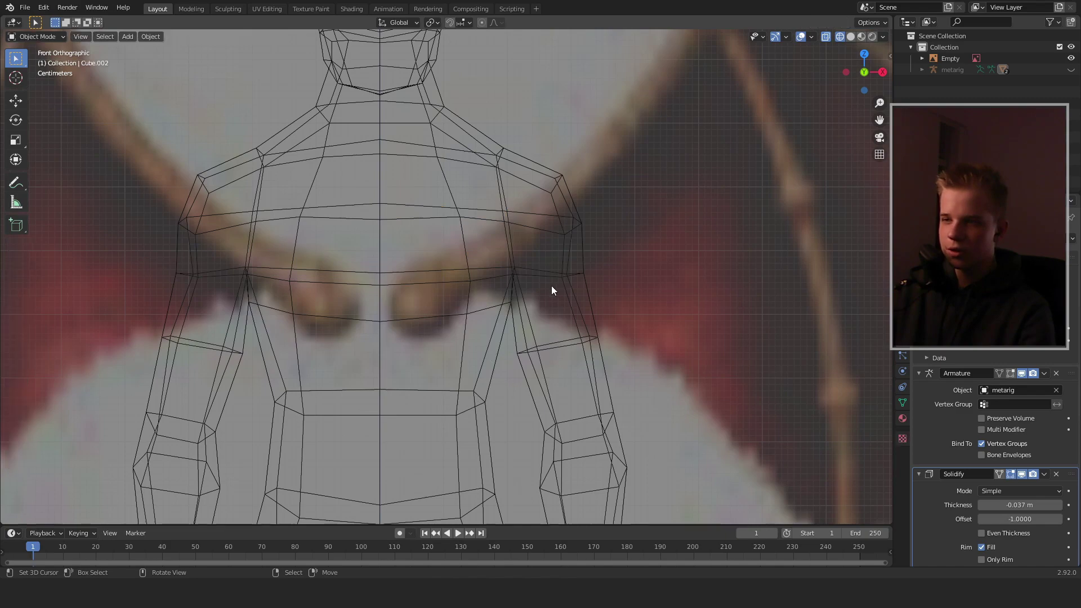
key("Delete")
- Add a mesh plane to the scene
key("Home")
scroll(529, 276, "up", 5)
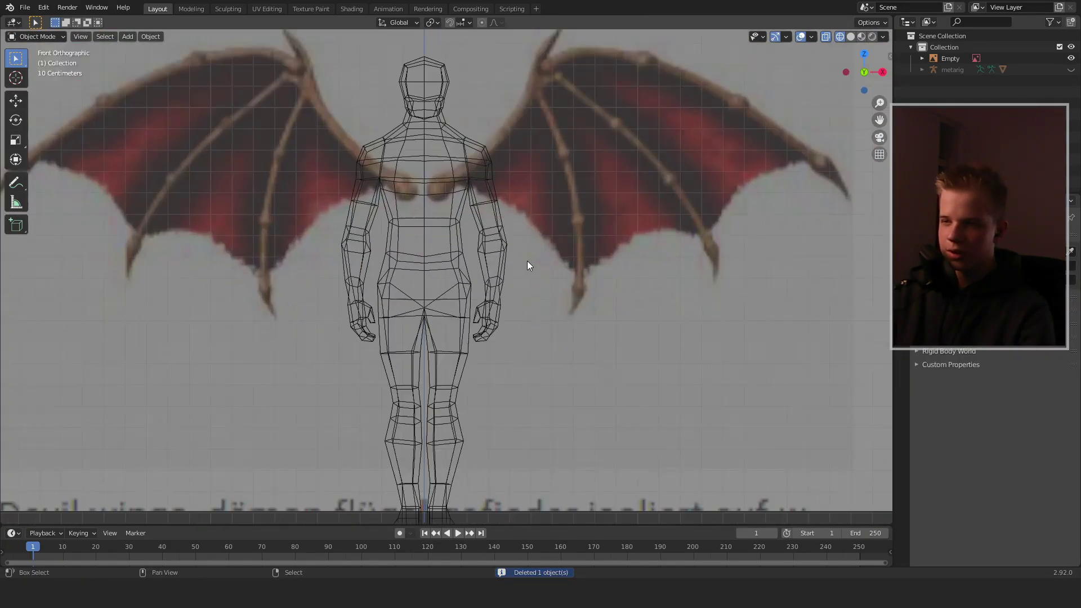
key("shift+a")
left_click(571, 138)
scroll(535, 338, "down", 5)
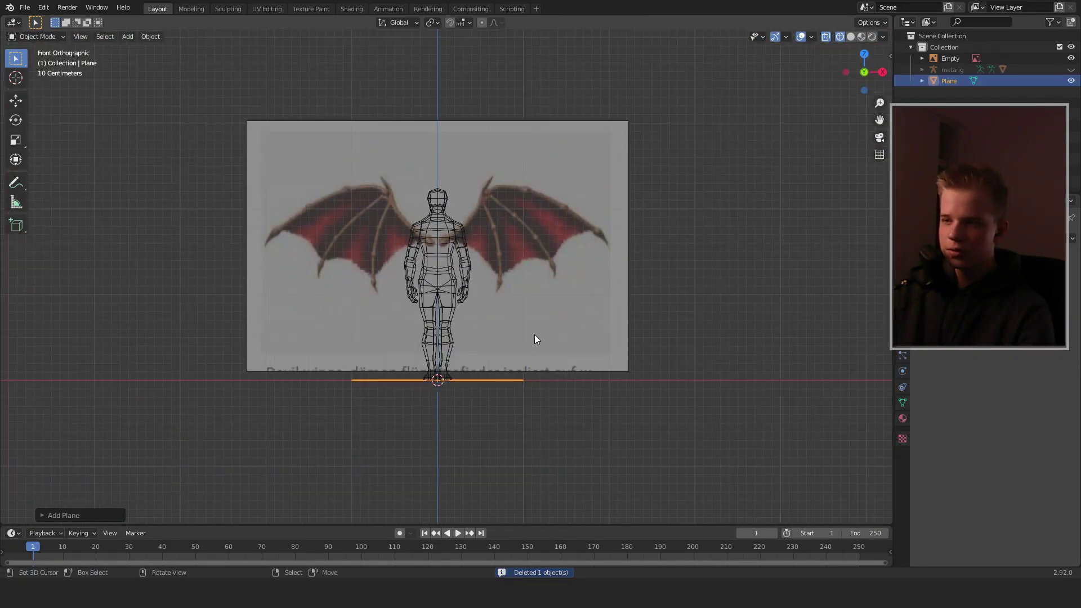
- In edit mode, move the plane over the wing on the positive X side and rotate it 90 degrees about X
key("Tab")
key("g")
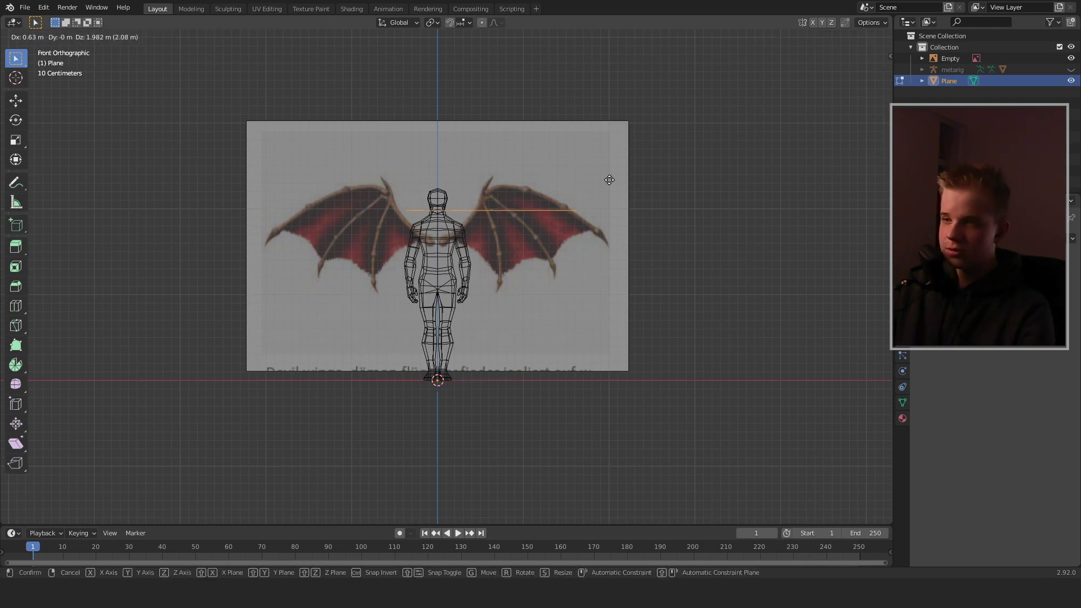
left_click(647, 185)
type("rx90")
key("Return")
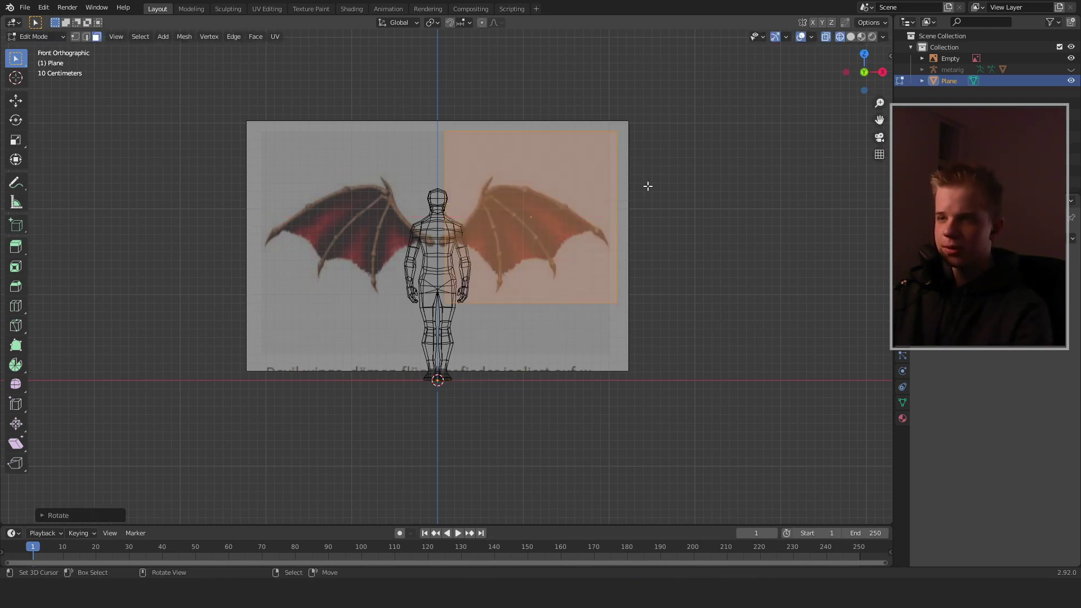
- Scale the plane down over the wing on the positive X side and add a Mirror modifier to it
key("s")
left_click(705, 217)
left_click(993, 238)
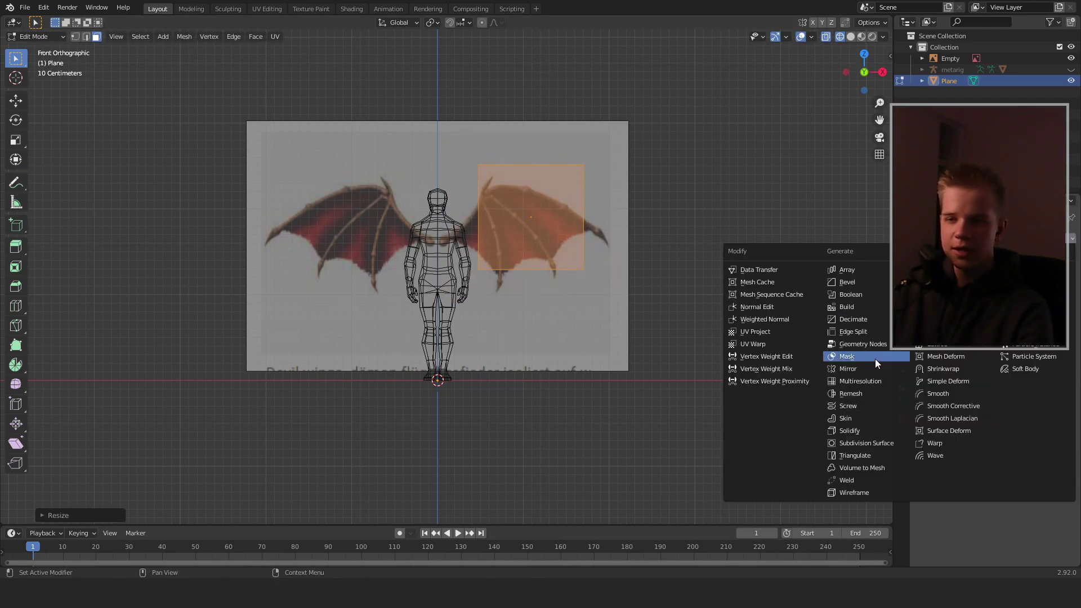
left_click(862, 369)
key("Tab")
scroll(616, 319, "down", 4)
scroll(592, 296, "up", 7)
middle_click_drag(591, 296, 569, 348, "shift")
key("Tab")
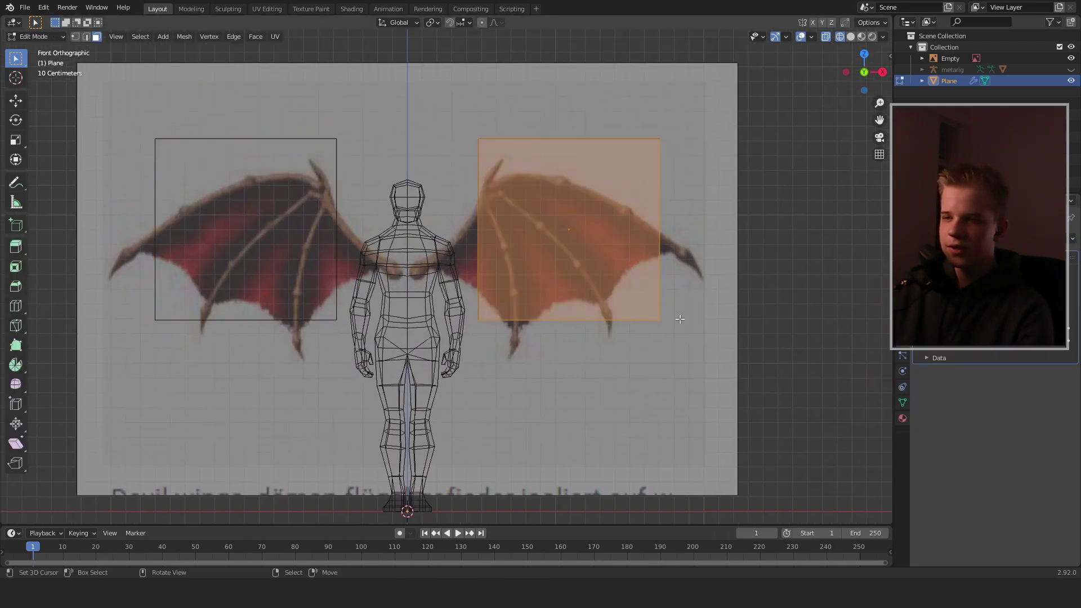
- Move the plane's upper inner corner vertex onto the root of the reference wing at the character's back
scroll(690, 348, "down", 3)
scroll(282, 395, "up", 3)
middle_click_drag(452, 490, 449, 432, "shift")
key("Tab")
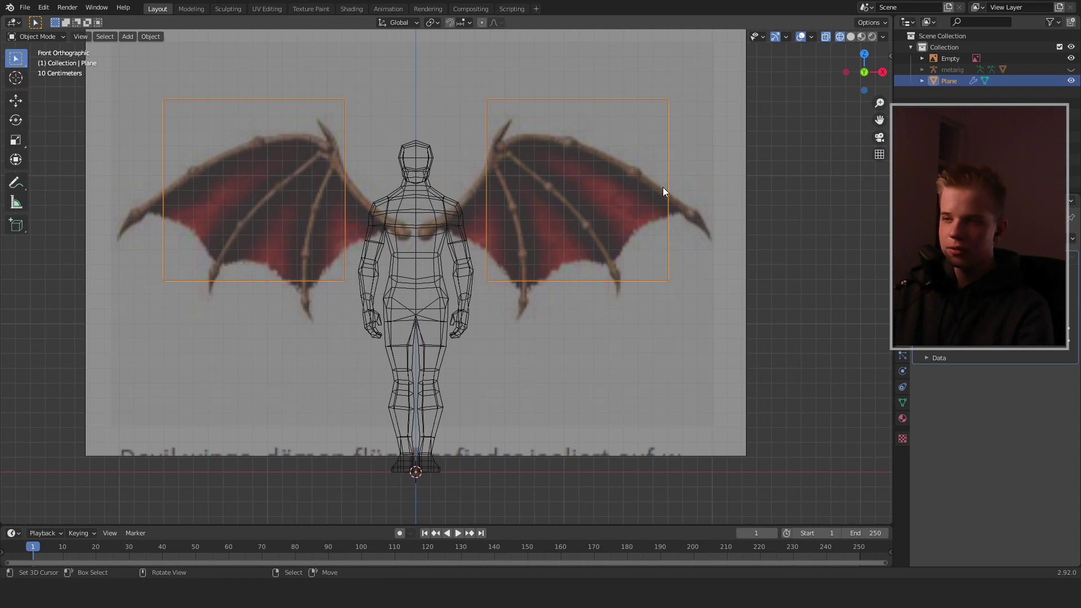
scroll(568, 260, "up", 3)
key("Tab")
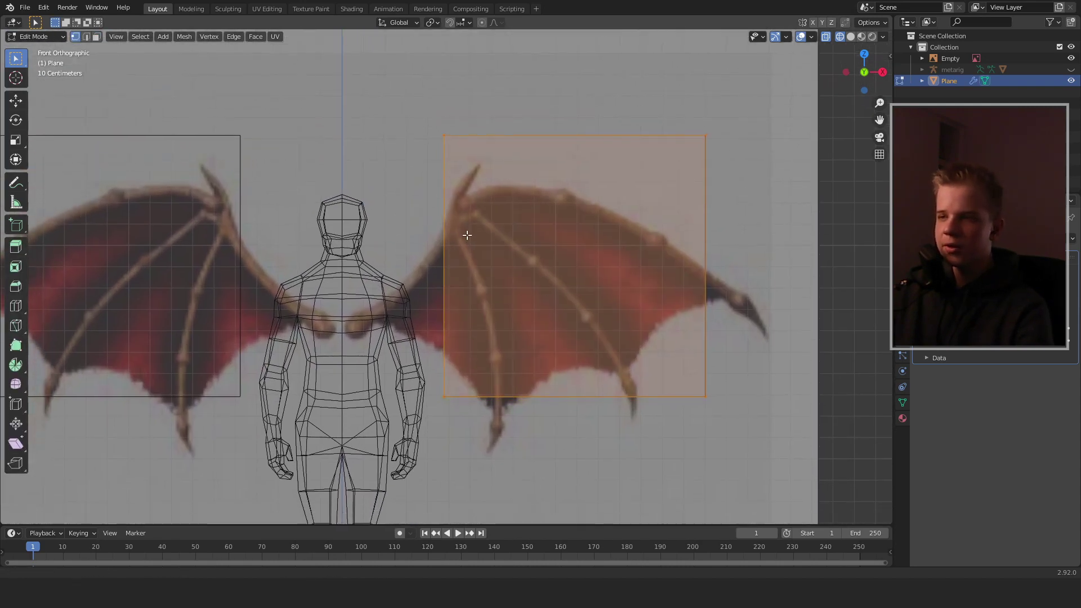
scroll(467, 235, "up", 1)
left_click(438, 107)
key("g")
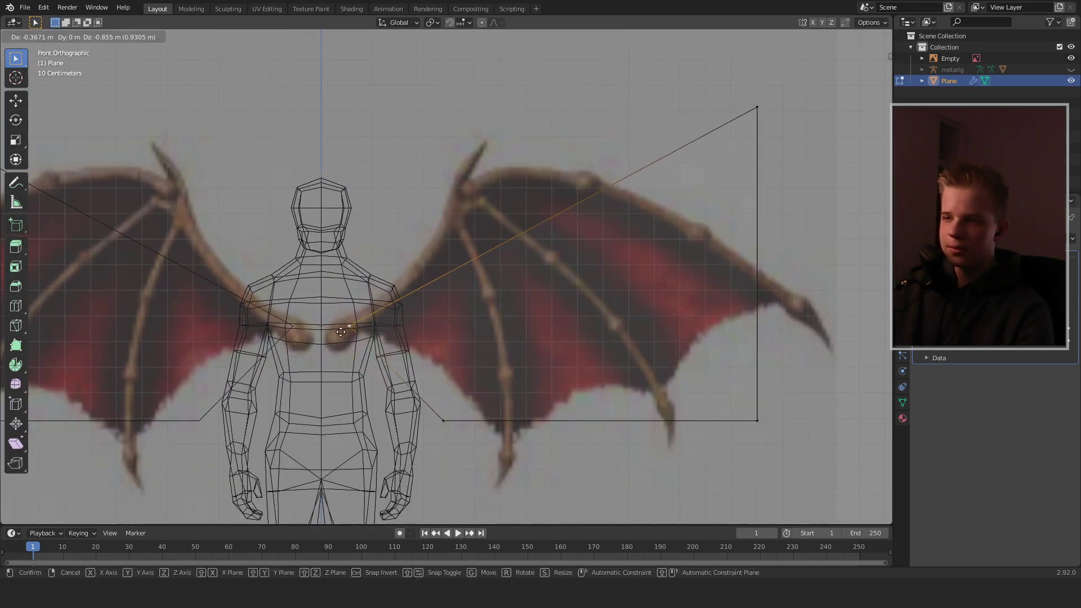
left_click(340, 332)
- Move the upper outer corner vertex to the wing's top joint and the lower outer one to the wing tip
left_click(757, 107)
key("g")
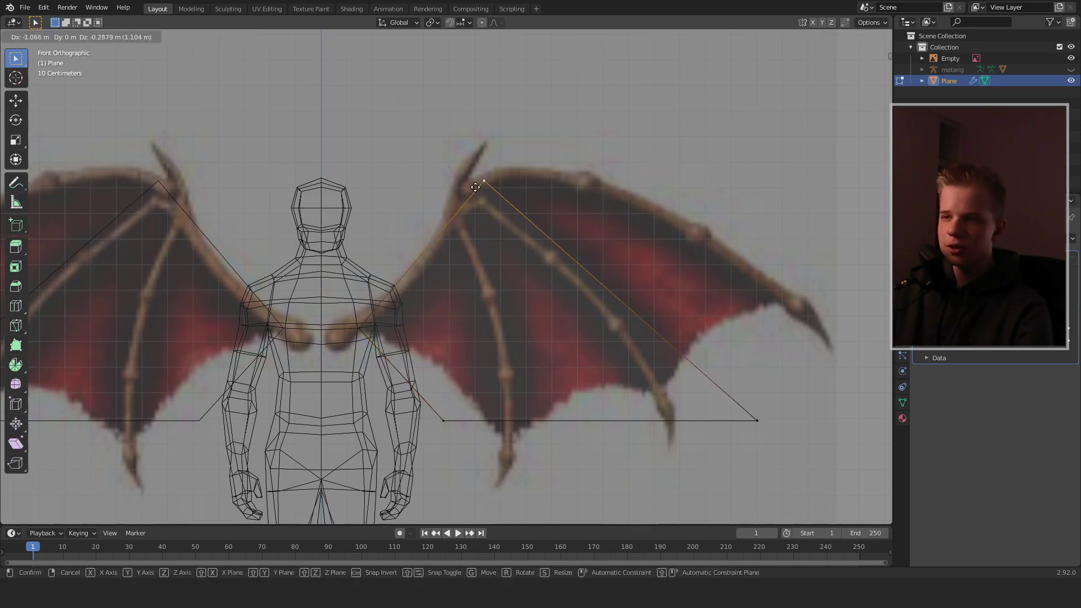
left_click(475, 187)
left_click(807, 308)
left_click(754, 424)
key("g")
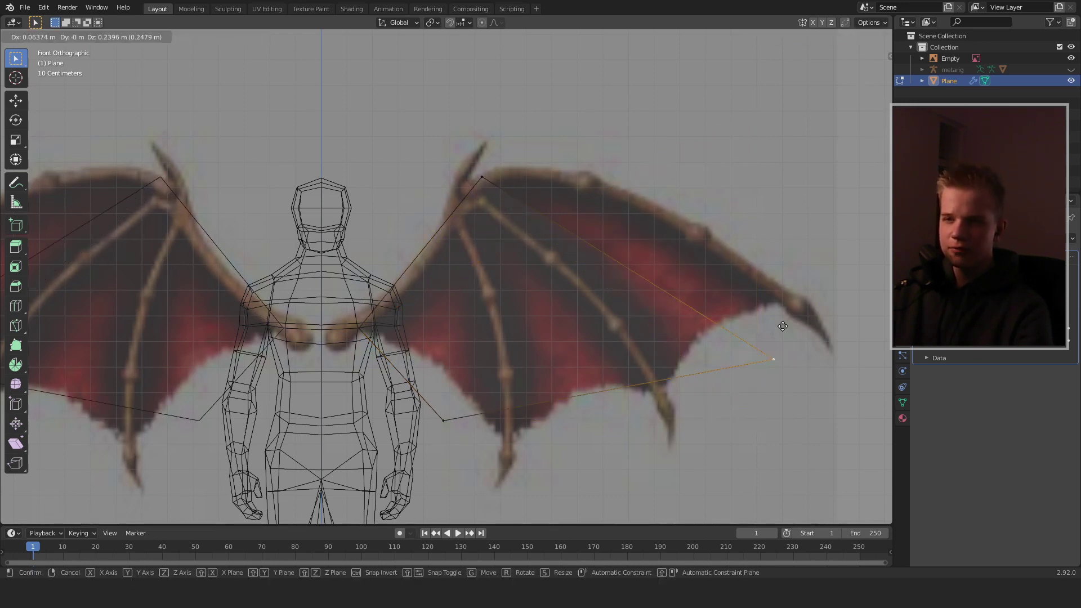
left_click(781, 300)
- Delete the plane's unused lower corner vertex and adjust the top joint vertex to the reference wing joint
key("2")
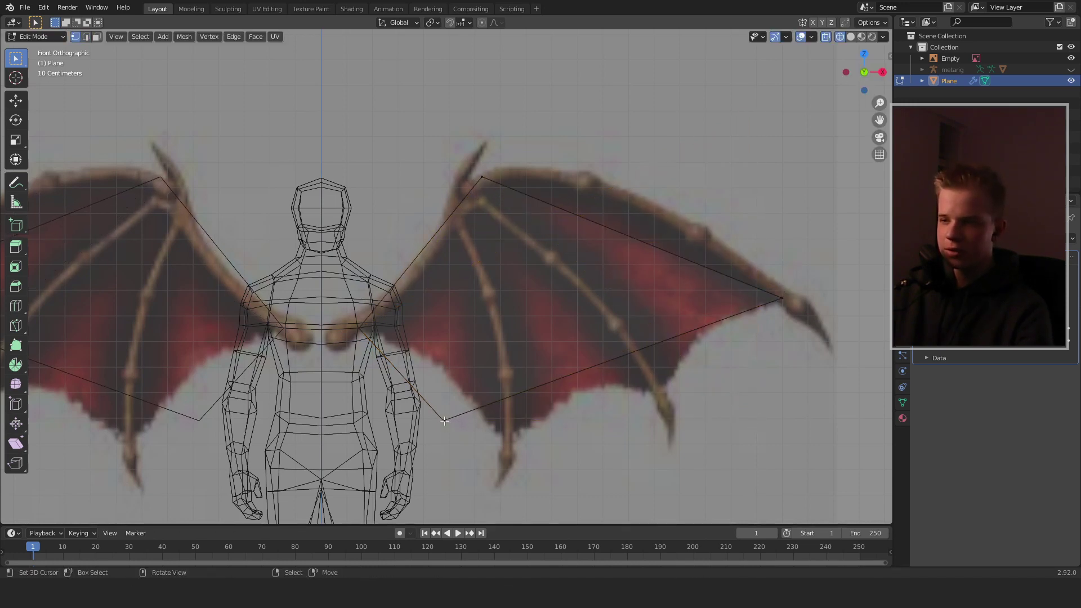
key("x")
left_click(414, 422)
scroll(529, 333, "down", 1)
right_click(485, 208)
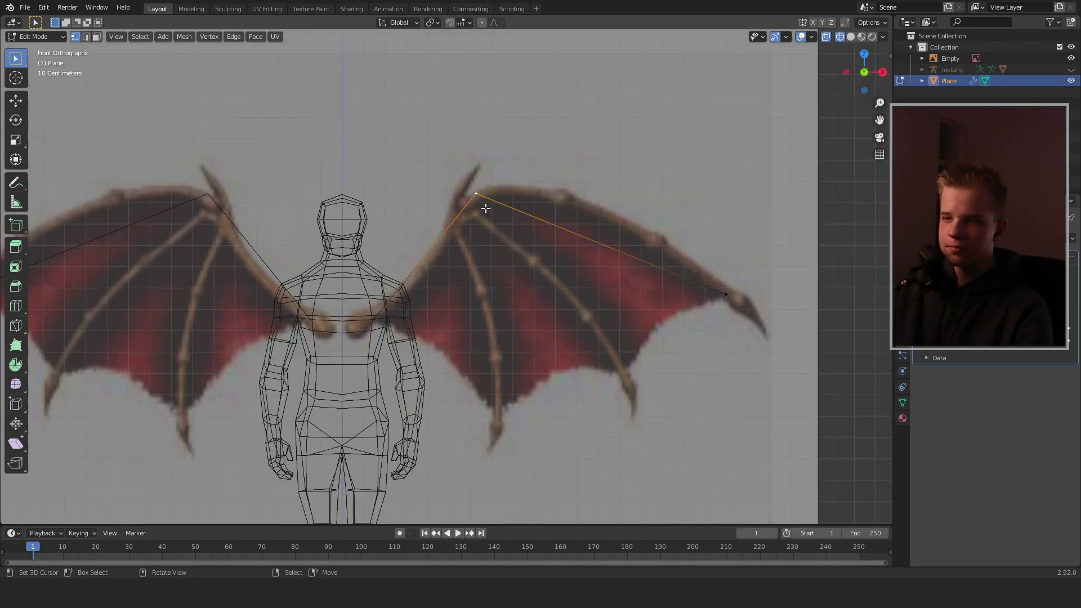
key("g")
left_click(474, 217)
- Sketch annotation strokes along the wing's bones and undo them
scroll(437, 340, "down", 2)
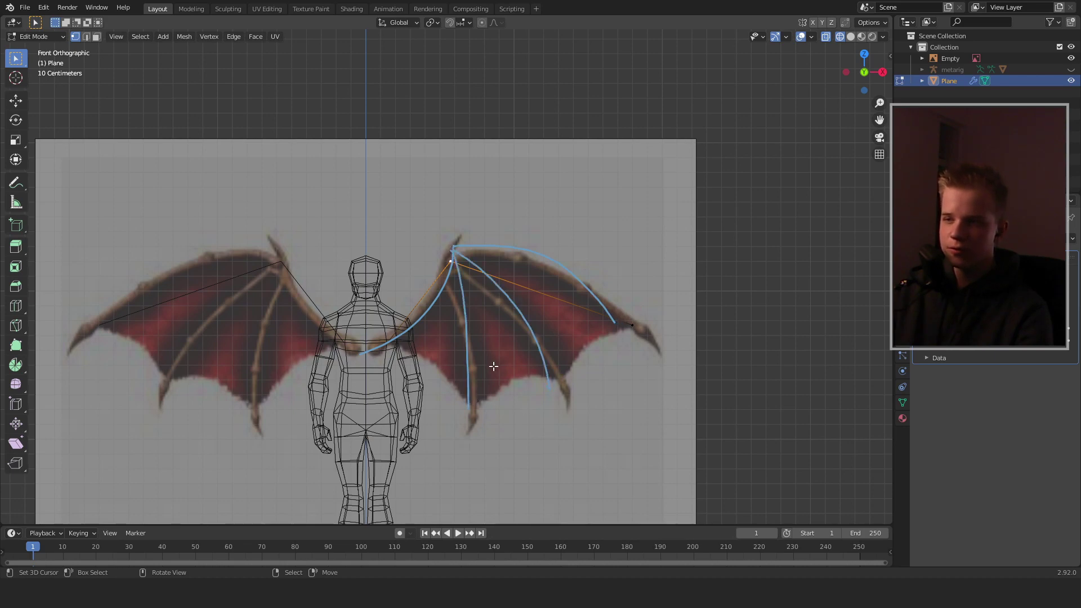
mouse_move(493, 366)
middle_mouse_down()
mouse_move(496, 343)
mouse_move(493, 360)
middle_mouse_up()
scroll(493, 330, "up", 2)
key("KP_1")
mouse_move(519, 297)
middle_mouse_down("shift")
mouse_move(520, 276)
mouse_move(499, 257)
middle_mouse_up("shift")
key("d")
left_click_drag(421, 228, 440, 249)
key("ctrl+z")
middle_click_drag(437, 373, 444, 366, "shift")
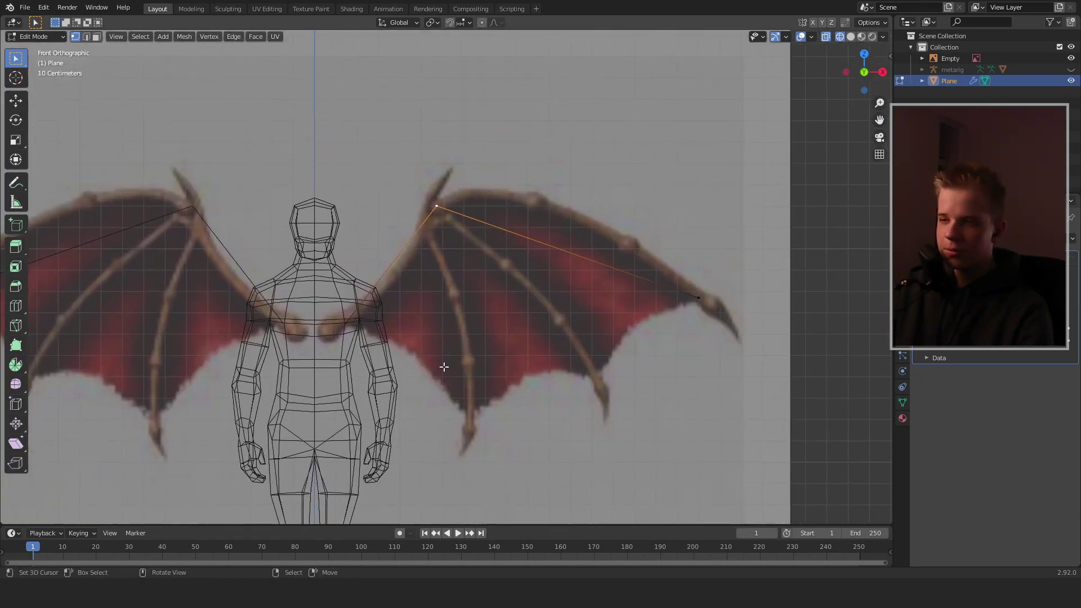
- Cut the edge between the top joint and wing tip at two points and move the first onto the first knuckle
scroll(455, 279, "up", 3)
scroll(555, 241, "down", 1)
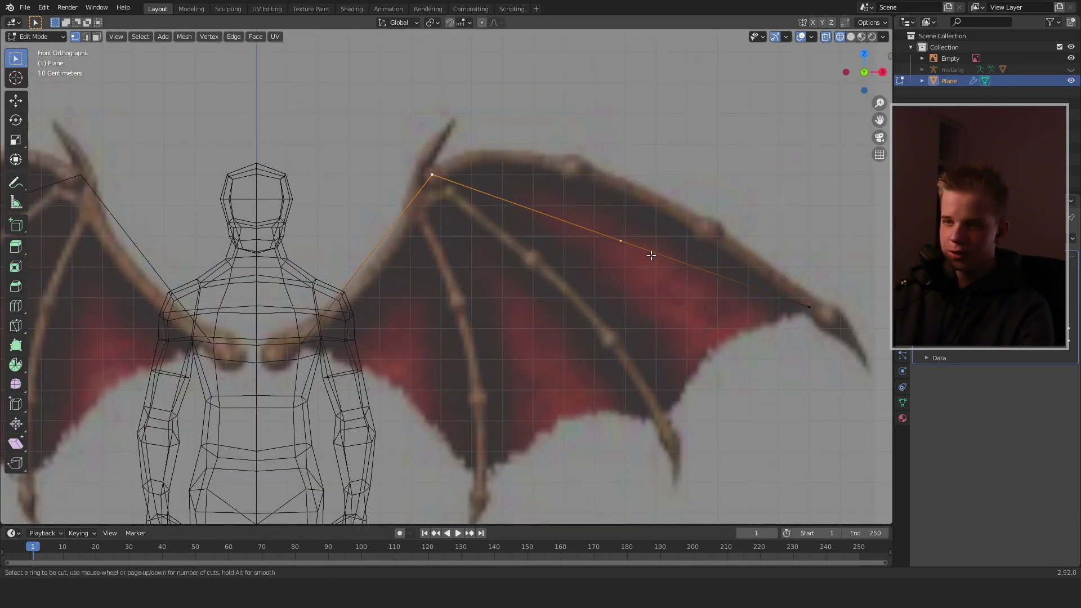
left_click(558, 220)
key("g")
left_click(576, 168)
- Move the second cut vertex onto the outer bone's second knuckle and align the end vertex with the wing tip
left_click(684, 263)
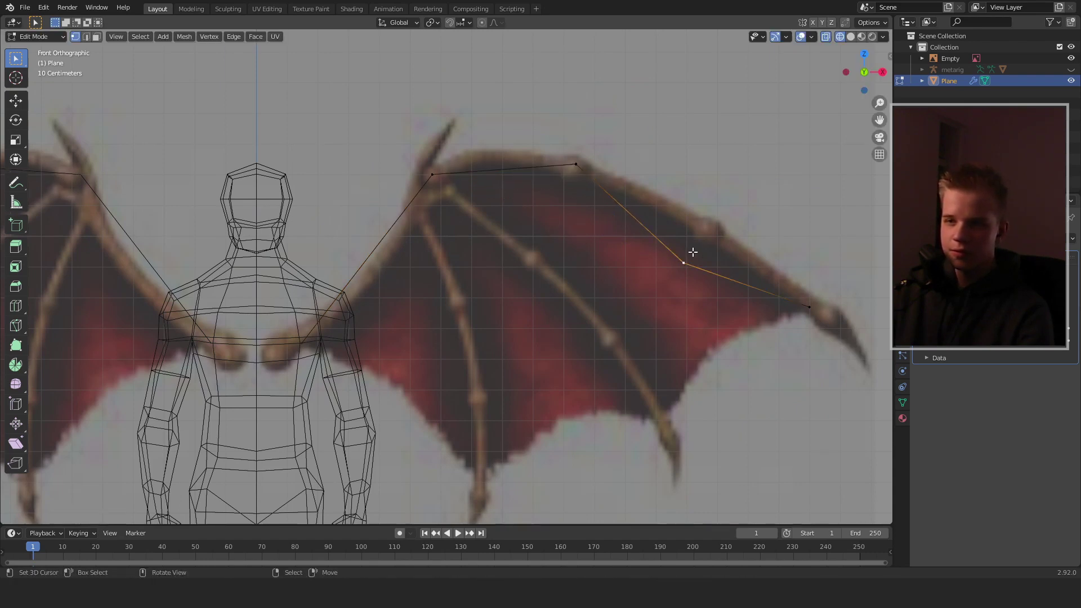
key("g")
left_click(720, 216)
left_click(809, 307)
key("g")
left_click(805, 298)
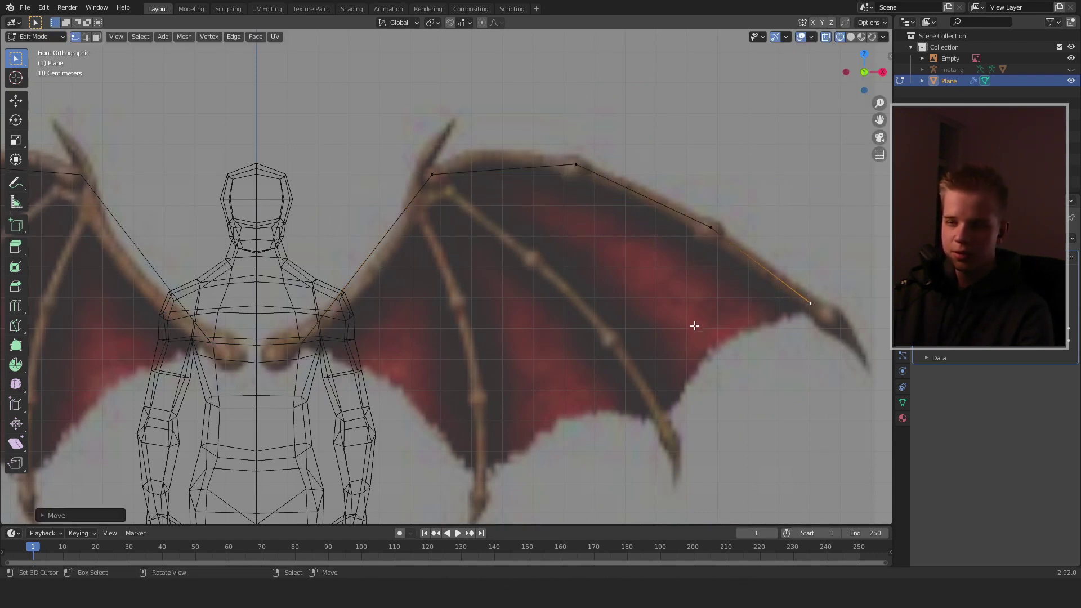
- Extrude three edge segments from the top joint vertex along the middle bone, following its knuckles to the membrane's edge
right_click(440, 175)
middle_click_drag(494, 223, 486, 186, "shift")
key("e")
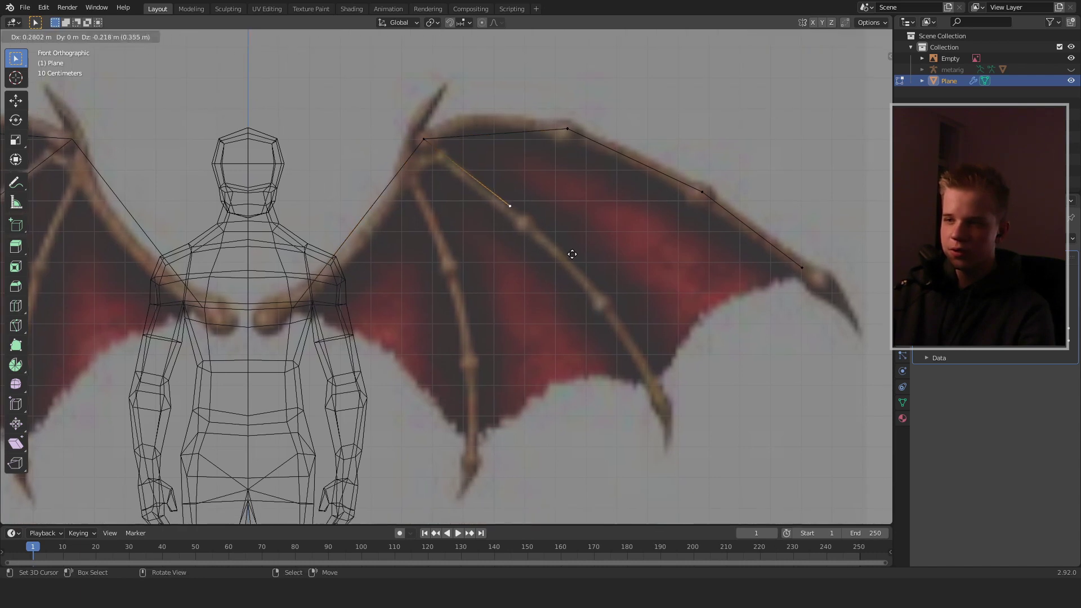
left_click(584, 275)
key("e")
left_click(674, 371)
key("e")
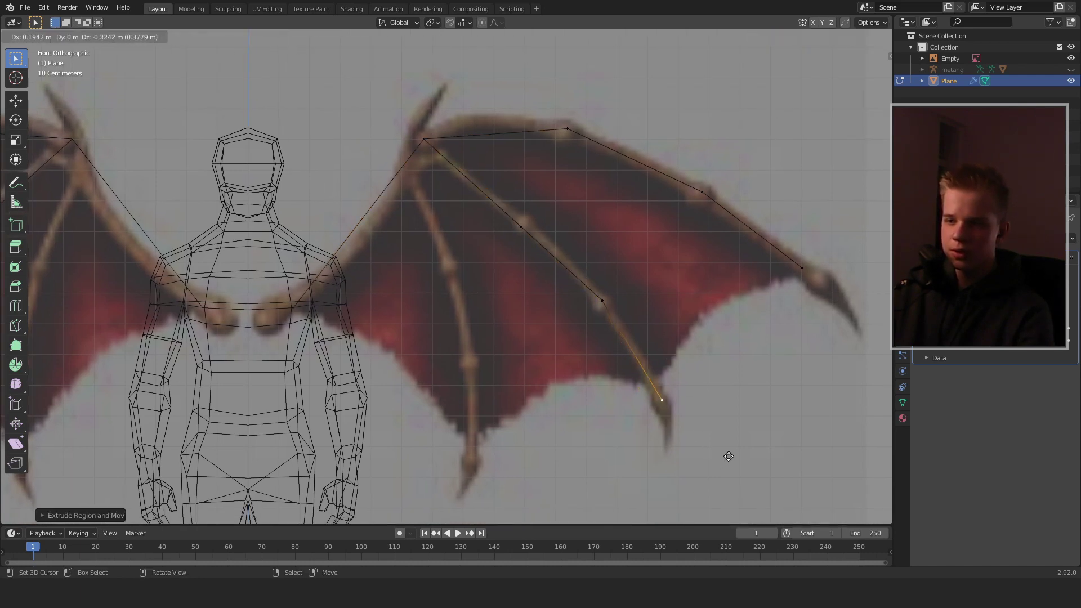
left_click(722, 446)
- Cut the edge between the wing root and top joint and move the new vertex to the start of the inner bone
middle_click_drag(454, 383, 480, 283, "shift")
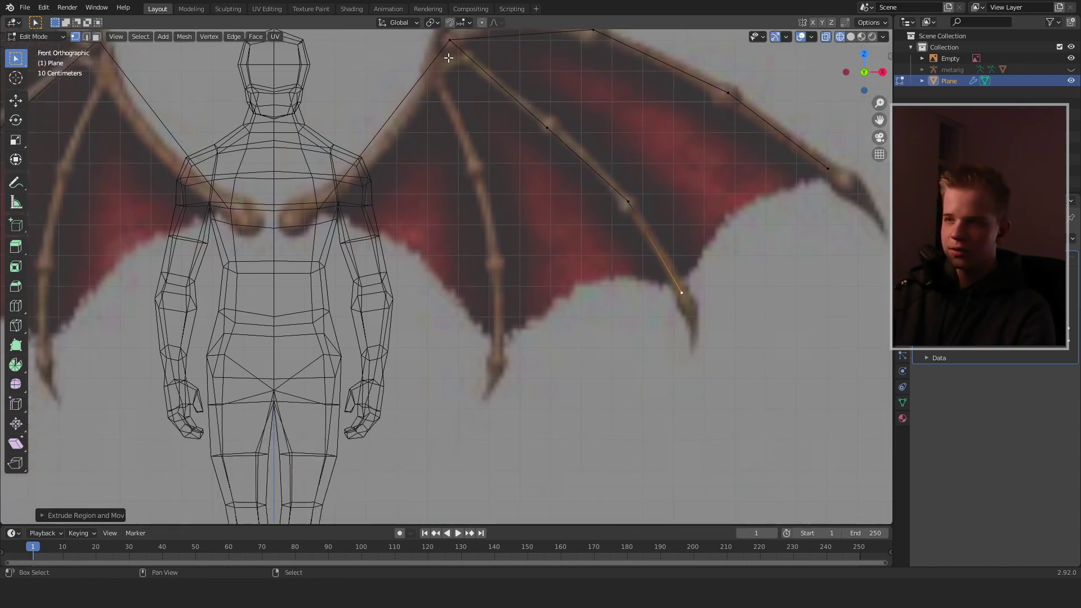
middle_click_drag(448, 57, 461, 138, "shift")
left_click(462, 119)
key("ctrl+r")
left_click(445, 170)
right_click(442, 173)
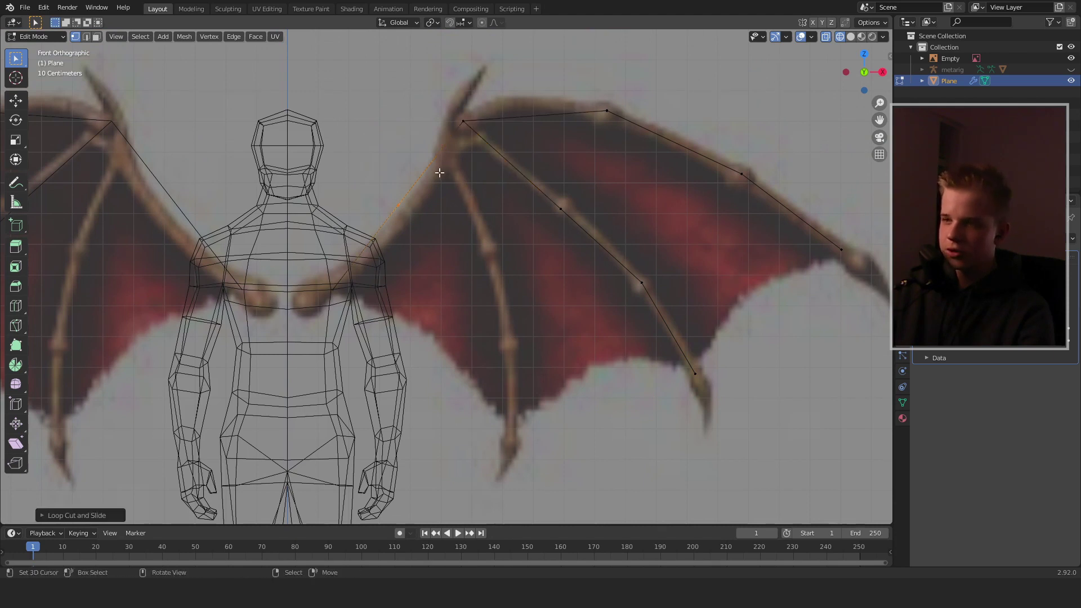
key("g")
left_click(446, 171)
- Extrude three edge segments from the new vertex down the inner bone, following its knuckles to the membrane's edge
key("e")
left_click(508, 257)
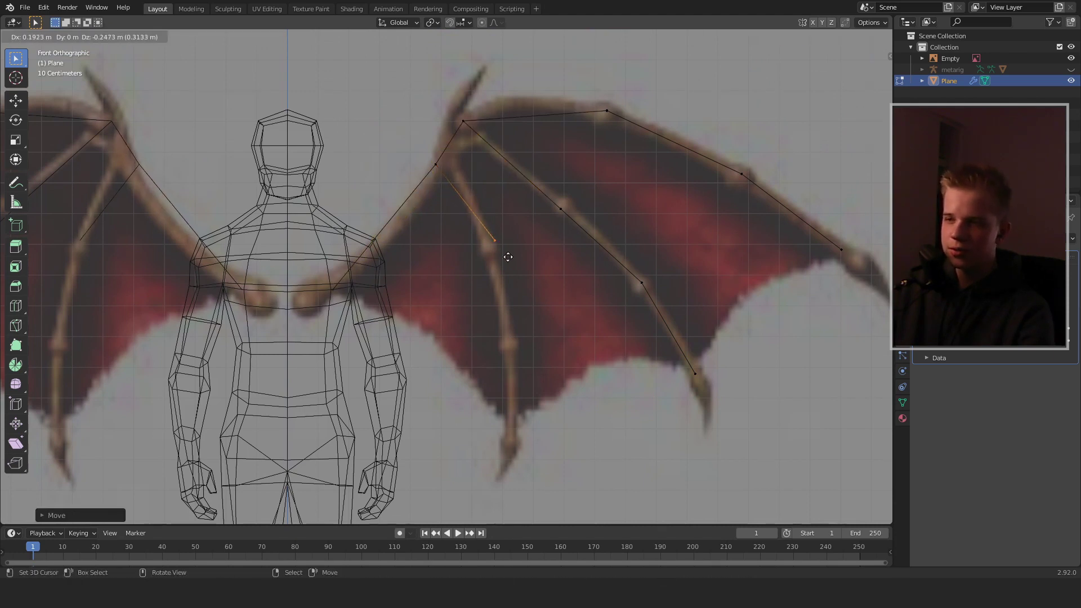
left_click(529, 390)
key("e")
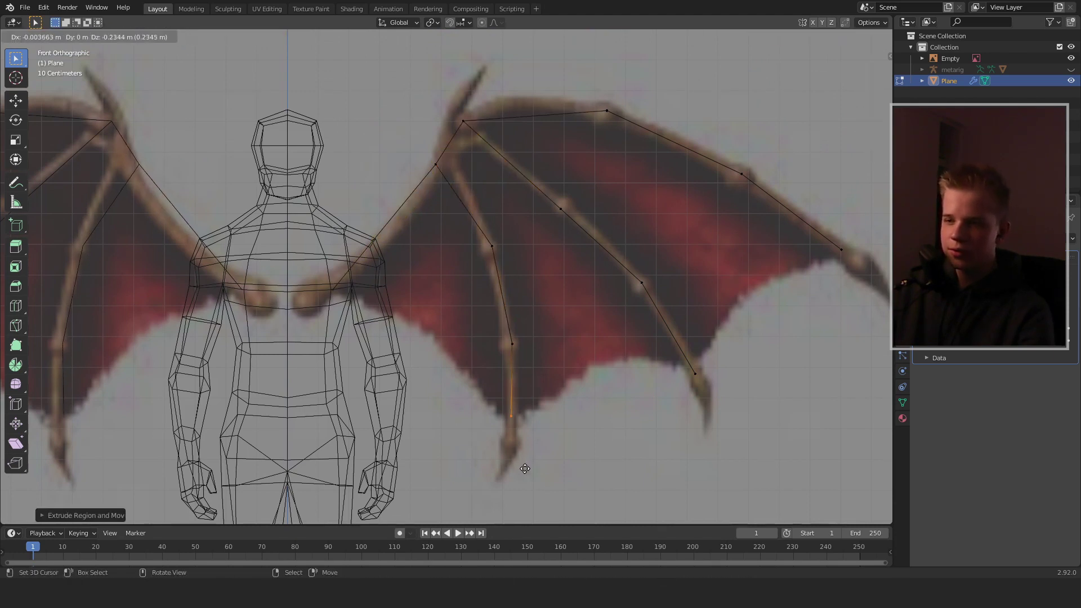
left_click(525, 468)
- Fill the membrane panel between the inner and middle bones with three faces
left_click(691, 370, "shift")
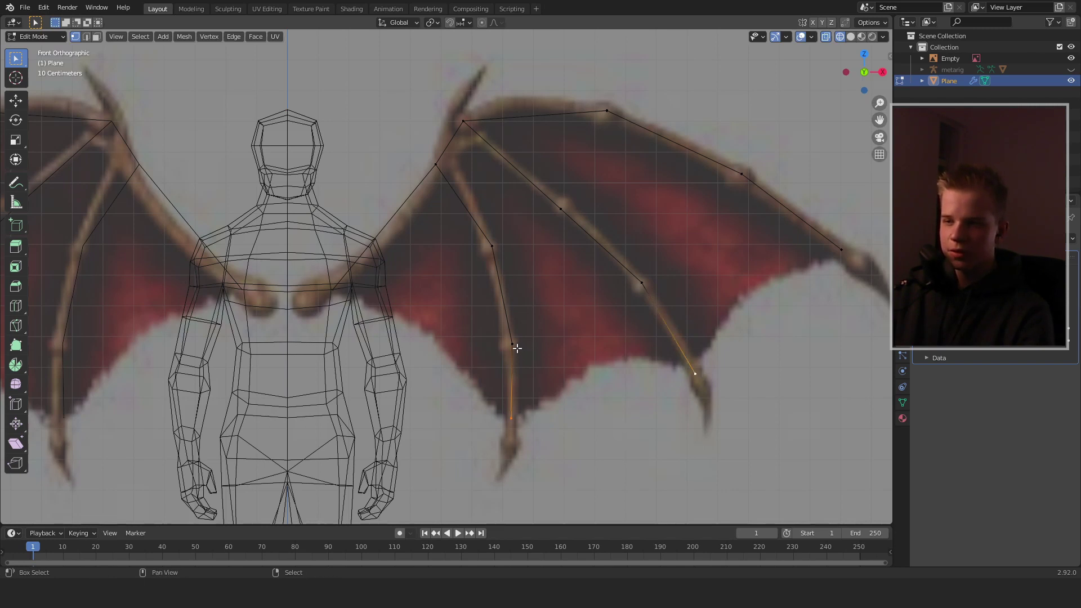
key("f")
key("2")
left_click(606, 298)
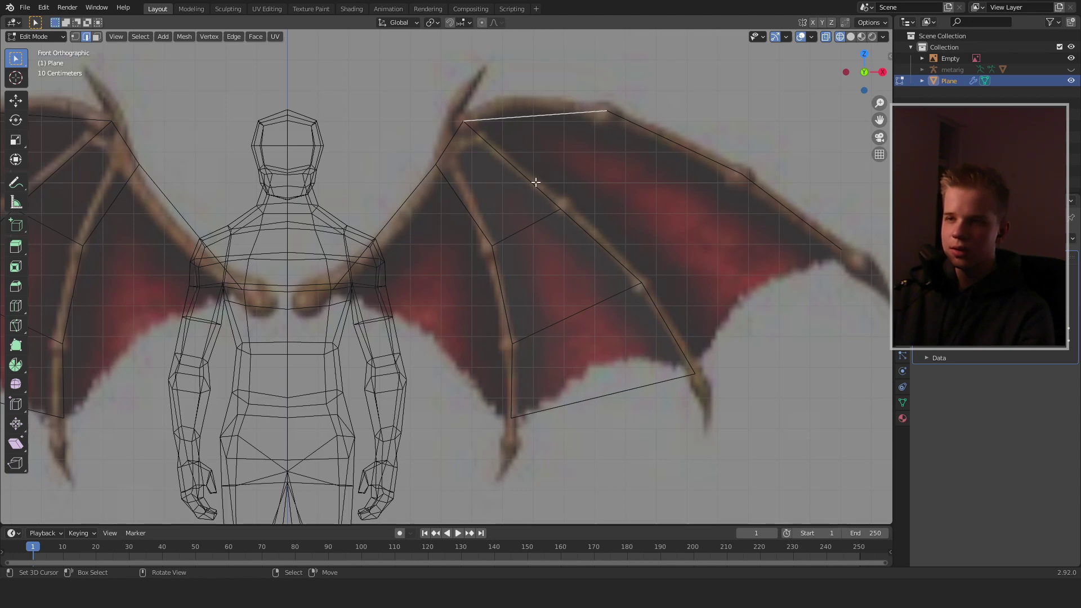
- Try to fill the panel between the middle and outer bones, check it in solid shading, and undo the new faces
key("f")
key("f")
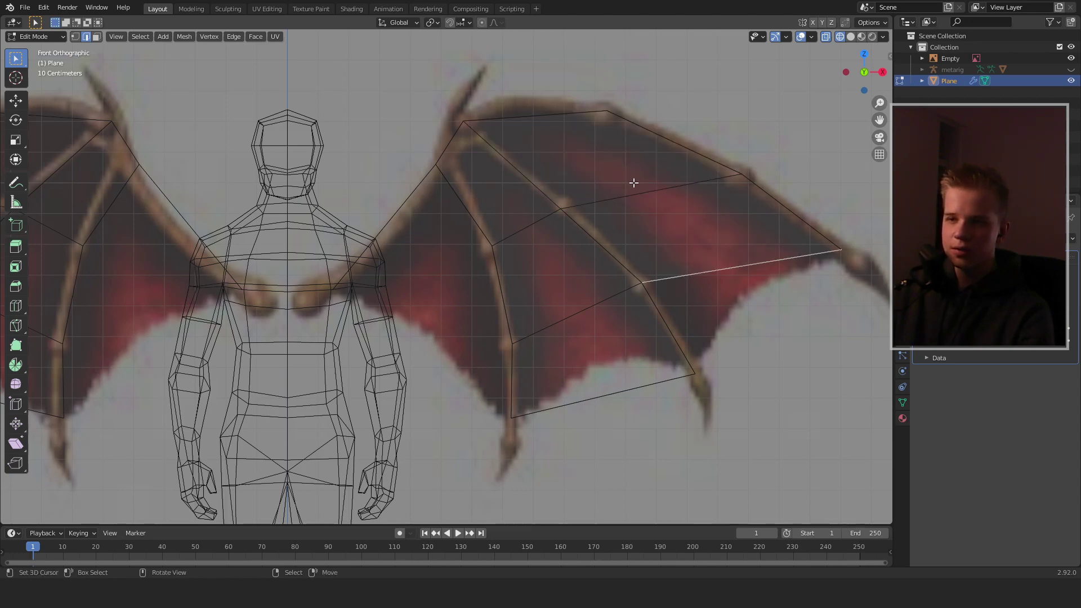
key("1")
key("z")
left_click(791, 296)
scroll(791, 297, "down", 2)
key("ctrl+z")
key("ctrl+z")
key("ctrl+z")
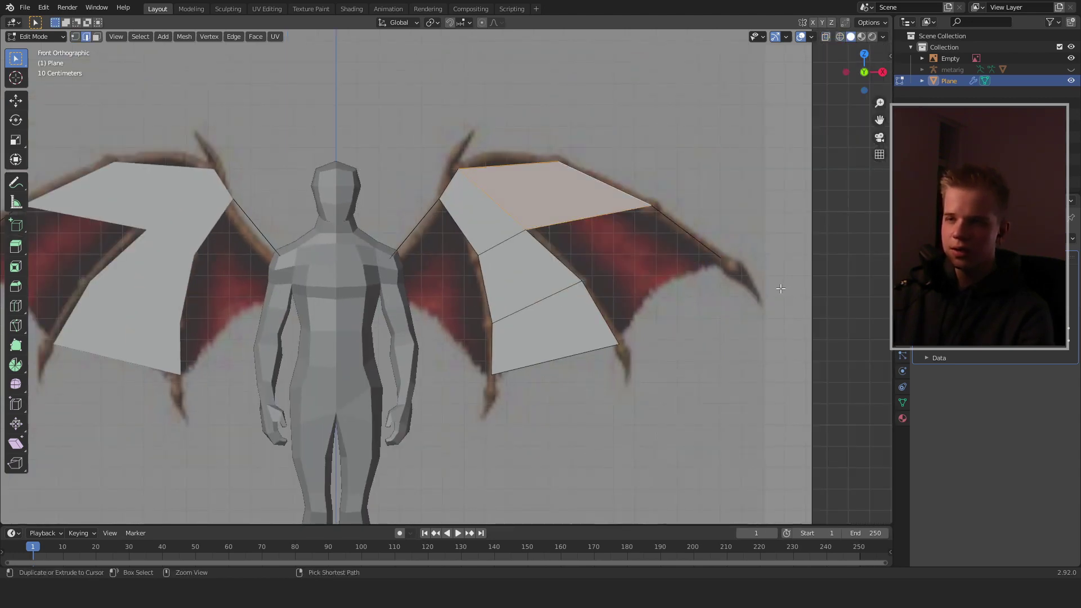
key("z")
left_click(711, 281)
middle_click_drag(615, 248, 613, 282, "shift")
scroll(613, 282, "up", 3)
key("ctrl+z")
- Cut the edge between the top joint and the first outer knuckle and raise the new vertex onto the bone's curve
key("1")
right_click(628, 125)
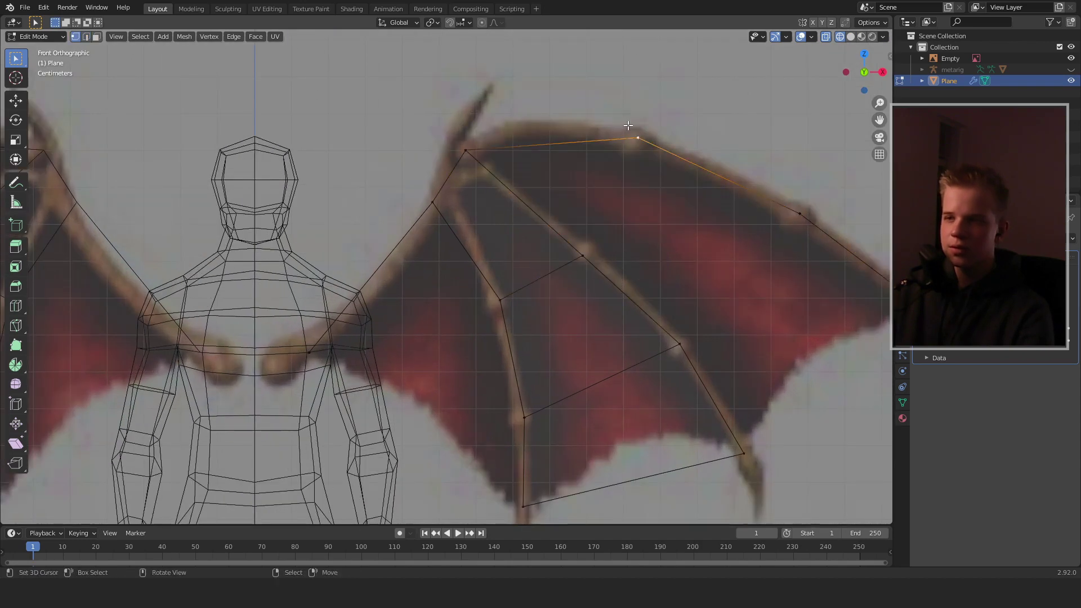
key("ctrl+r")
left_click(562, 145)
right_click(562, 145)
key("g")
left_click(548, 123)
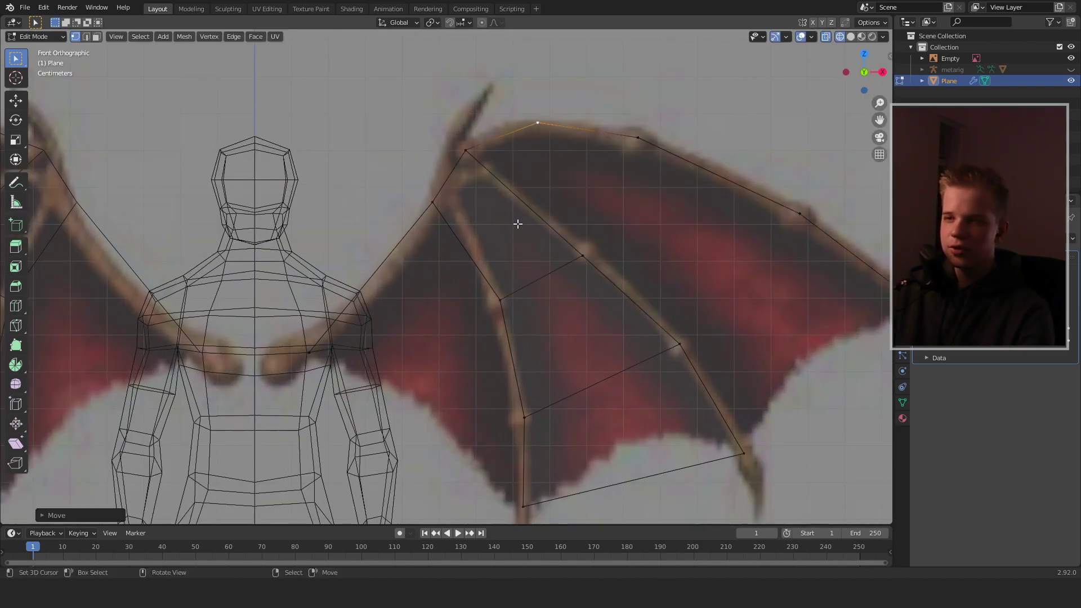
- Fill the panel between the middle and outer bones with three faces and view the wing in solid shading
key("2")
left_click(514, 137)
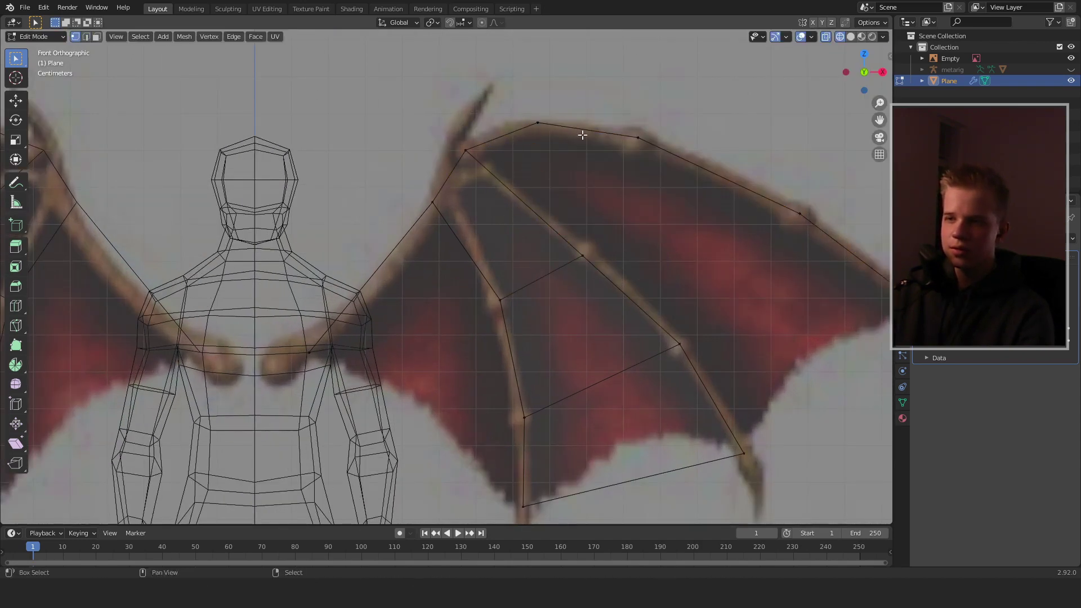
key("f")
key("f")
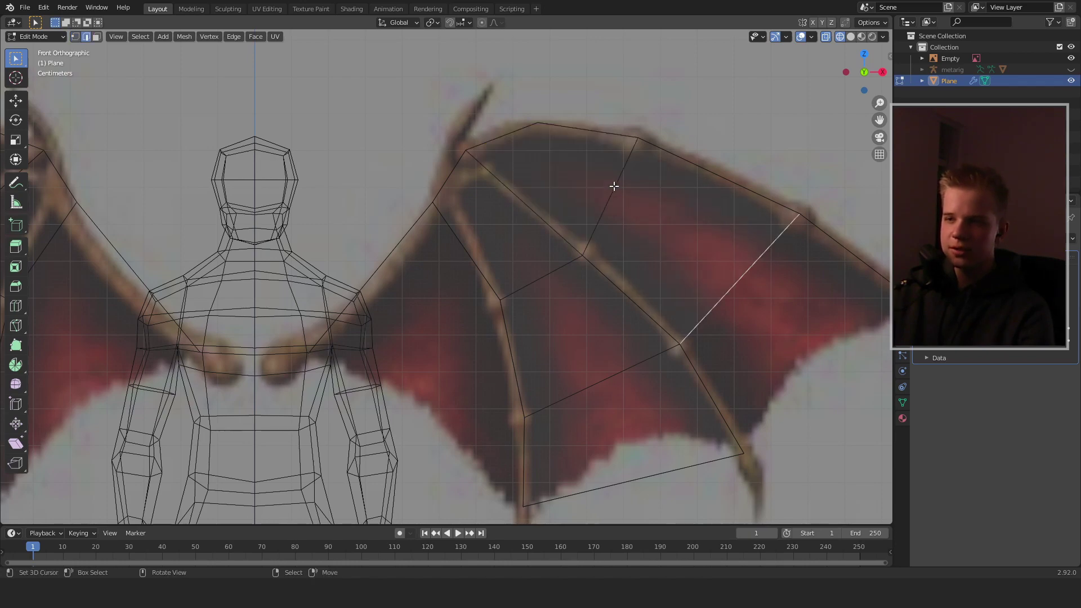
scroll(701, 273, "down", 5)
key("shift+z")
scroll(574, 261, "up", 6)
middle_click_drag(574, 261, 585, 185, "shift")
- Connect the inner bone's end vertex to the wing root vertex with an edge, working in wireframe shading
key("1")
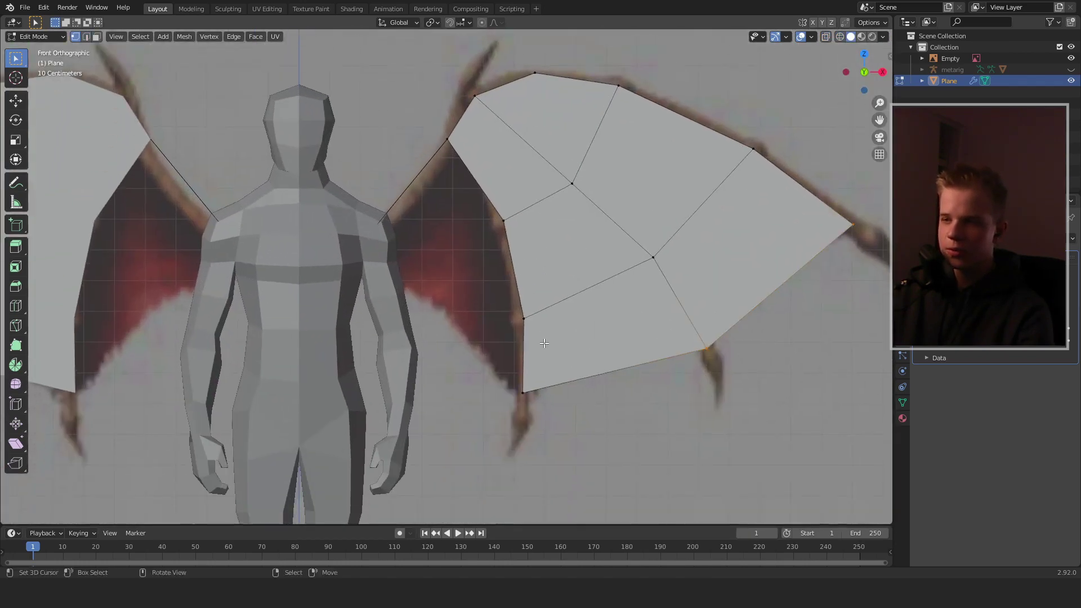
right_click_drag(530, 393, 526, 394)
key("z")
left_click(376, 232)
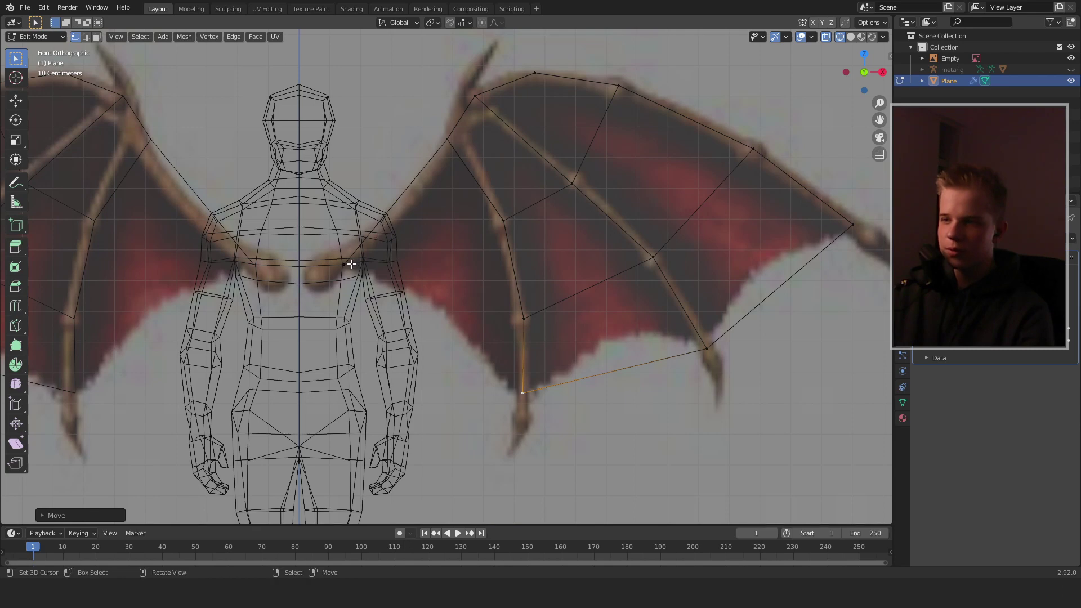
middle_click_drag(467, 290, 476, 316, "shift")
scroll(476, 315, "down", 1)
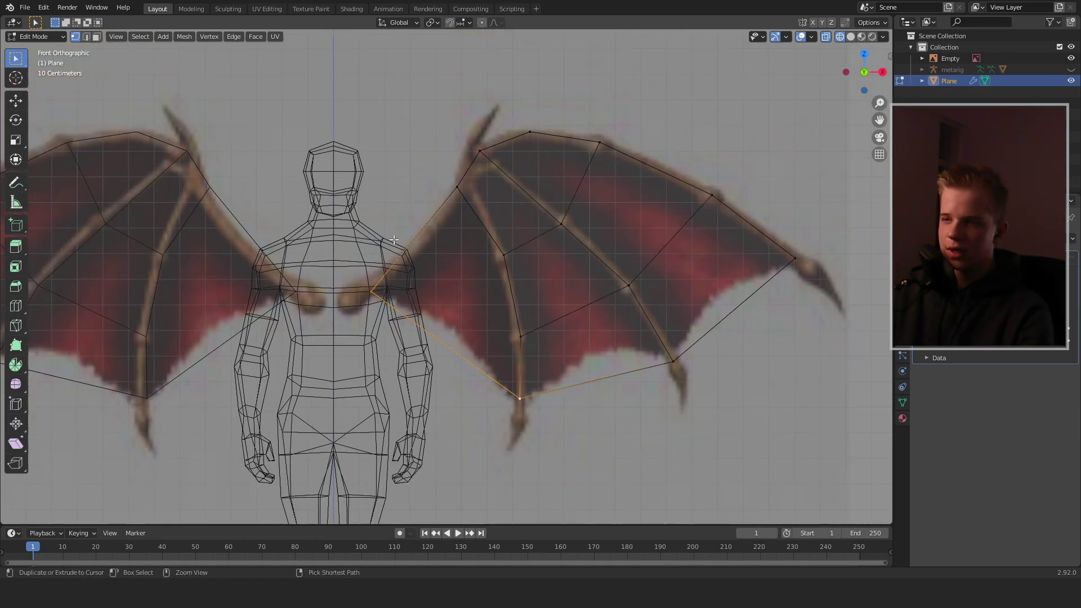
- Cut the wing's arm edge at two points and move the new vertices onto the curve of the reference arm bone
key("ctrl+r")
scroll(395, 240, "up", 1)
left_click(403, 250)
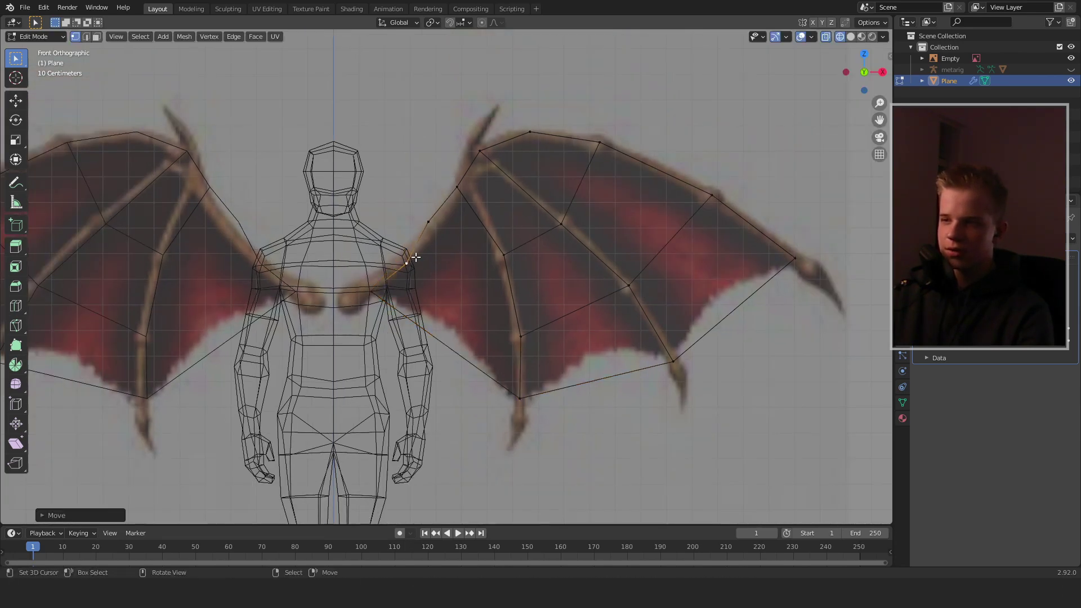
- Fill the panel between the wing's arm edge and the upper section of the inner bone with a face
key("2")
left_click(470, 209)
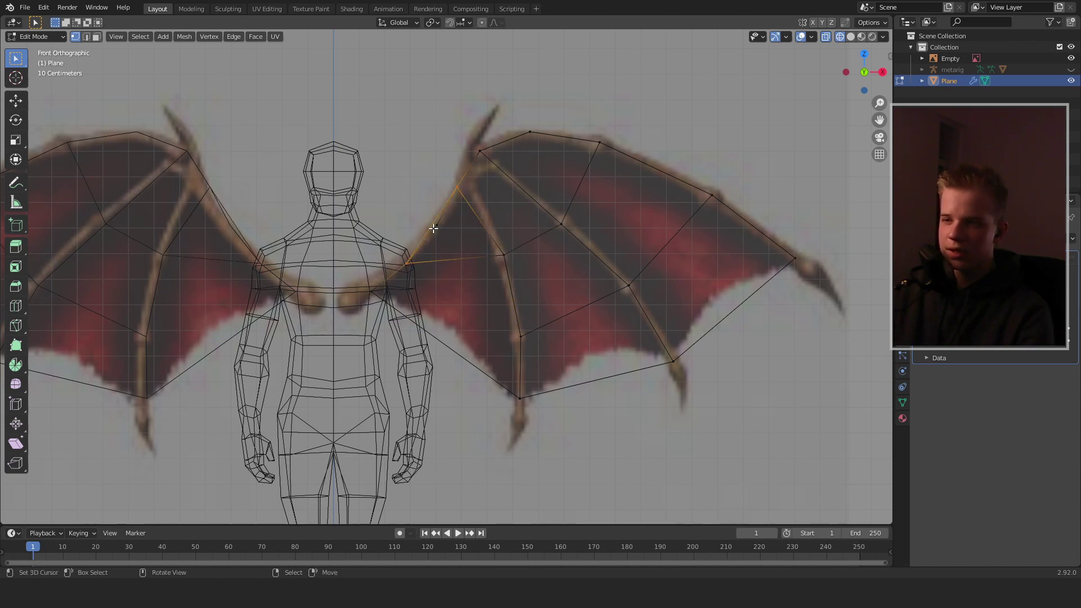
key("ctrl+z")
left_click(459, 233)
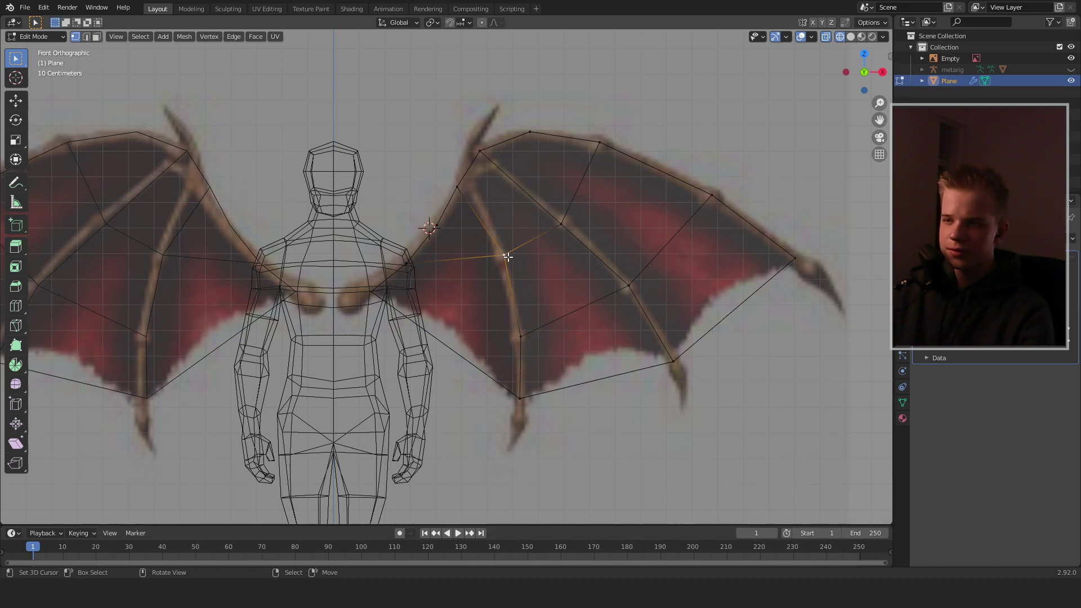
left_click(488, 248)
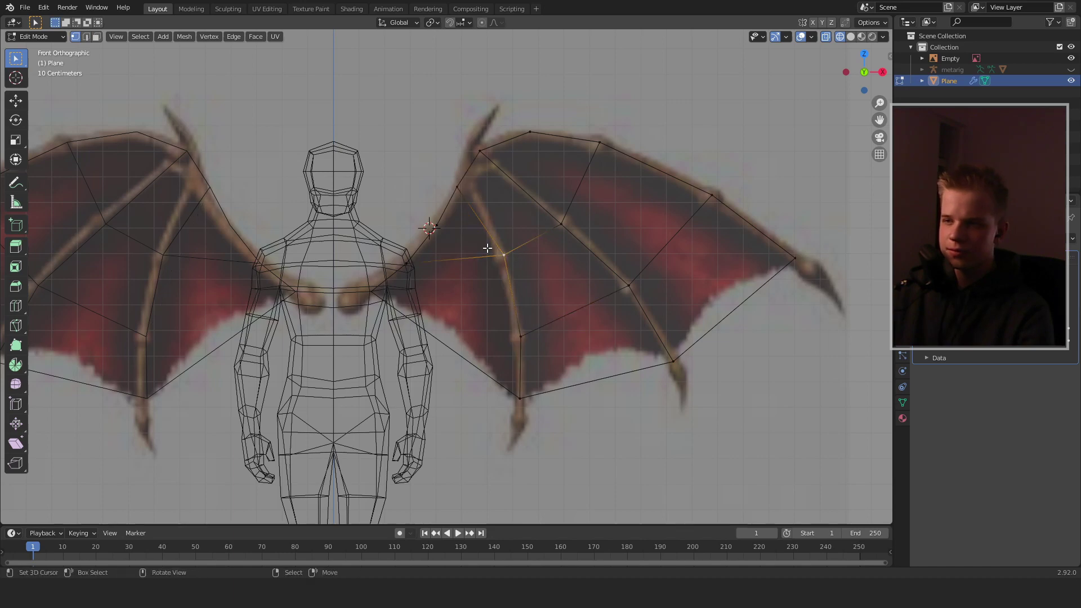
- Dissolve the surplus vertex on the arm edge and move the neighbouring vertex up along the reference arm bone
left_click(405, 265, "shift")
scroll(428, 237, "up", 5)
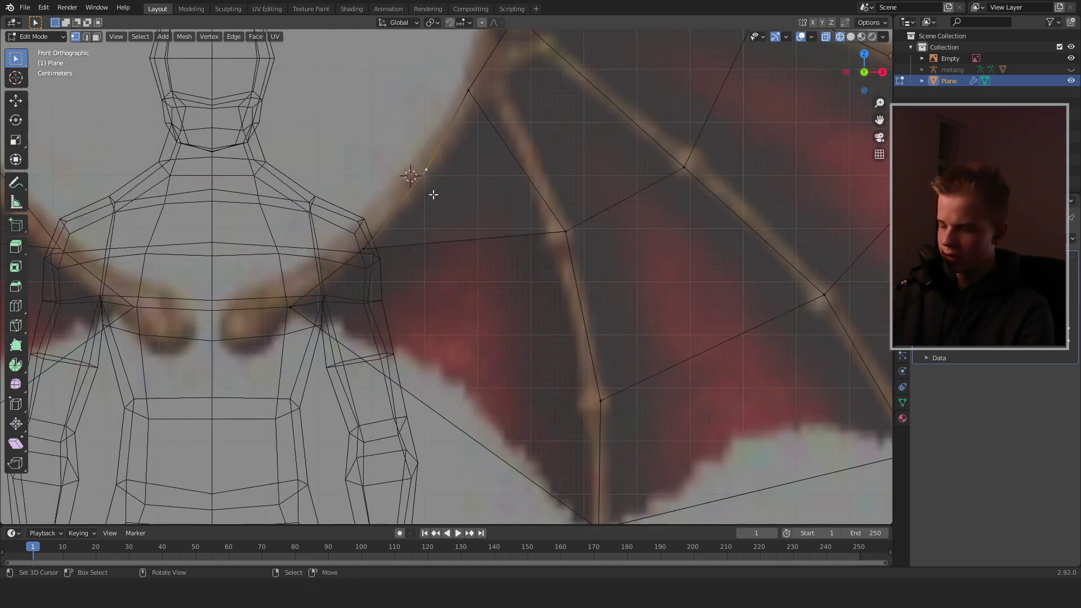
key("g")
left_click(434, 200)
key("x")
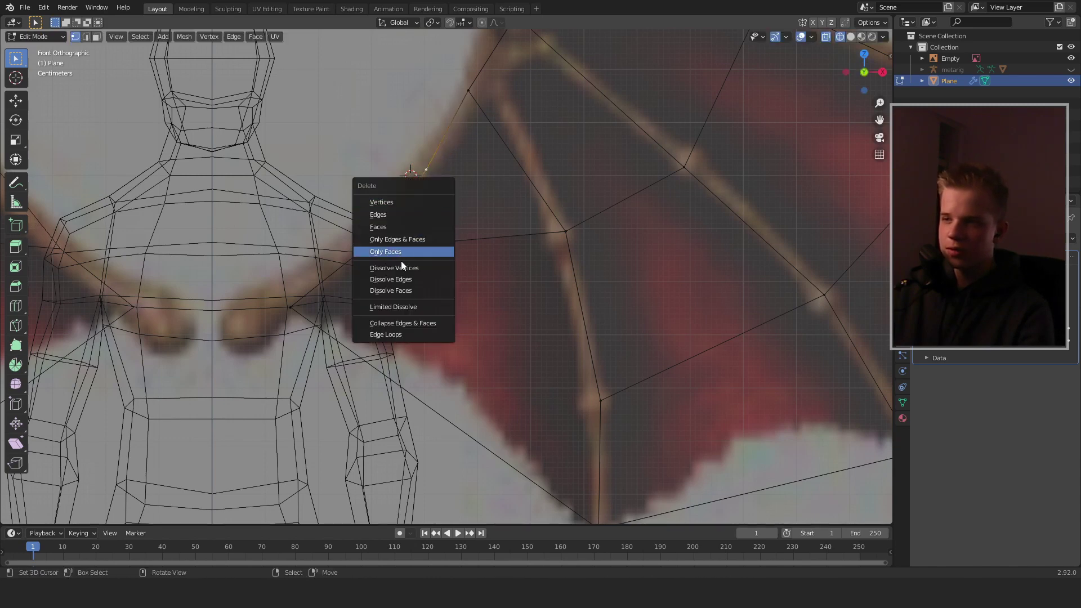
left_click(403, 265)
left_click(372, 239)
key("g")
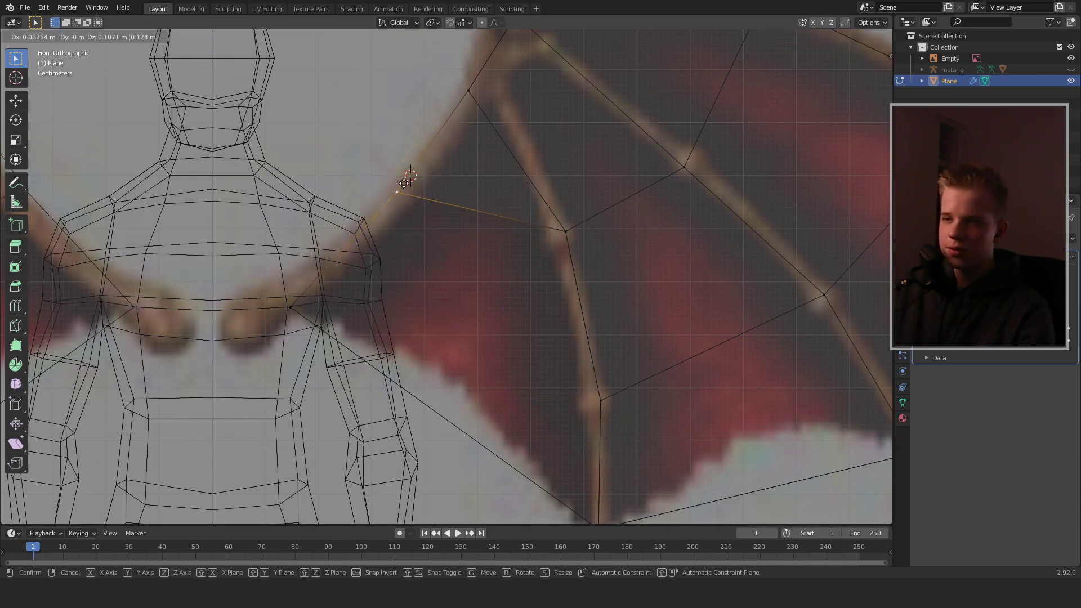
left_click(407, 185)
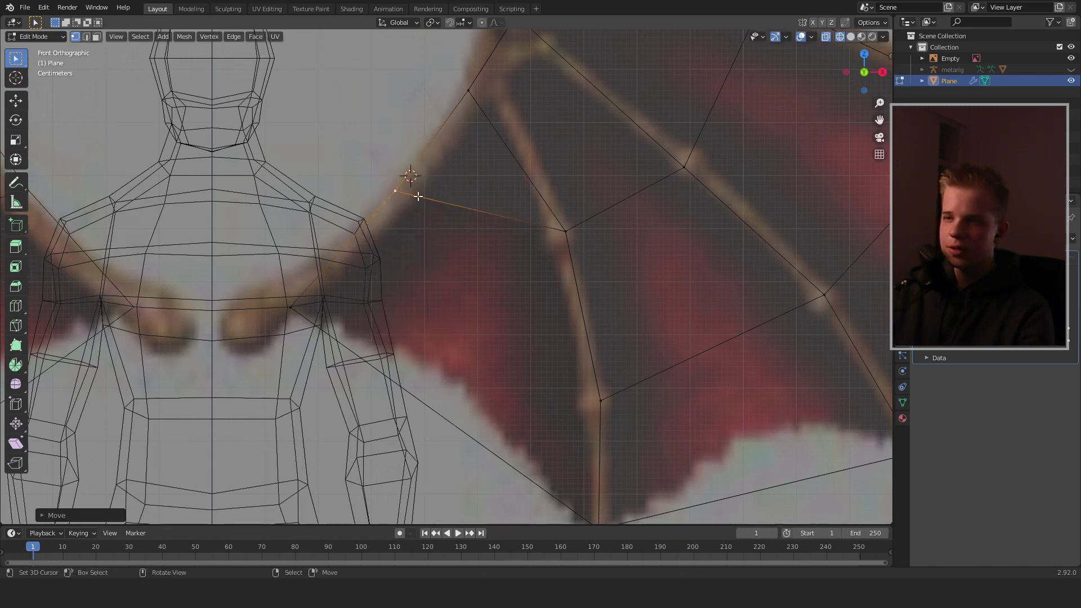
- Fill the remaining panels between the inner bone and the wing root with faces, and show the wing in solid shading
scroll(514, 261, "down", 2)
left_click(365, 201)
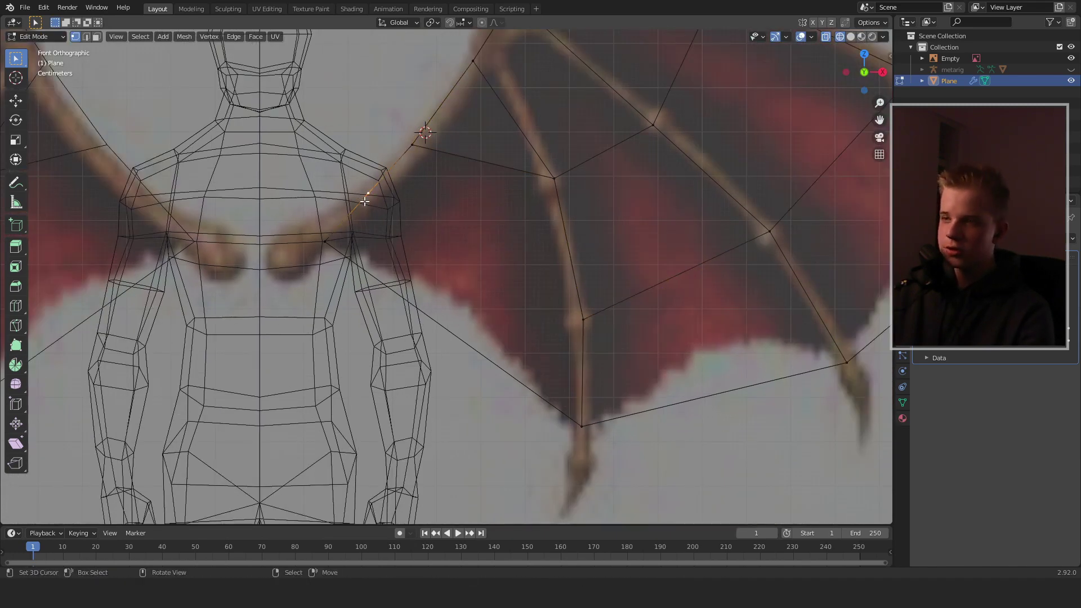
left_click(580, 321, "shift")
left_click(552, 181, "shift")
left_click(433, 149, "shift")
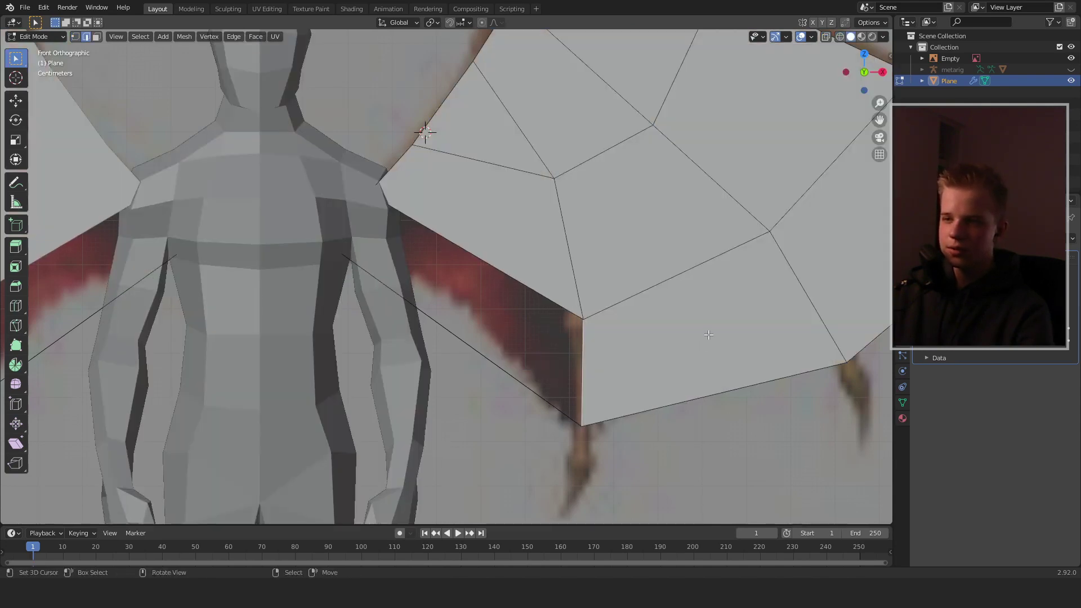
scroll(637, 345, "down", 5)
scroll(637, 344, "down", 3)
key("Tab")
middle_click_drag(617, 322, 535, 317)
scroll(536, 320, "up", 5)
key("Tab")
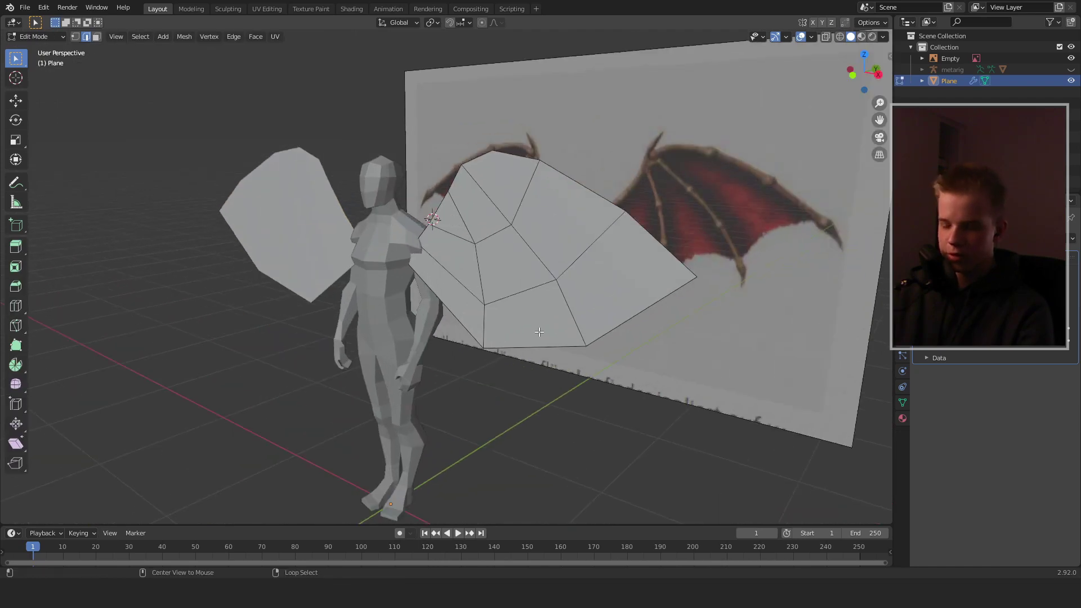
- Examine the filled wings against the reference from the front in wireframe and in perspective with solid shading
key("KP_7")
key("KP_1")
key("shift+z")
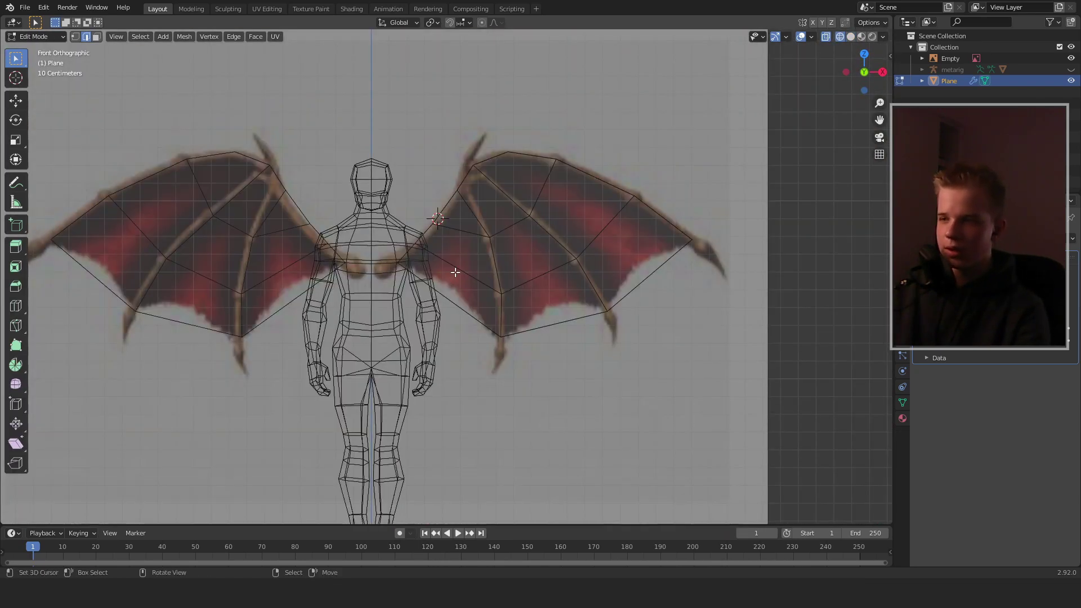
scroll(380, 210, "up", 6)
scroll(432, 253, "down", 5)
key("Tab")
middle_click_drag(533, 298, 461, 329)
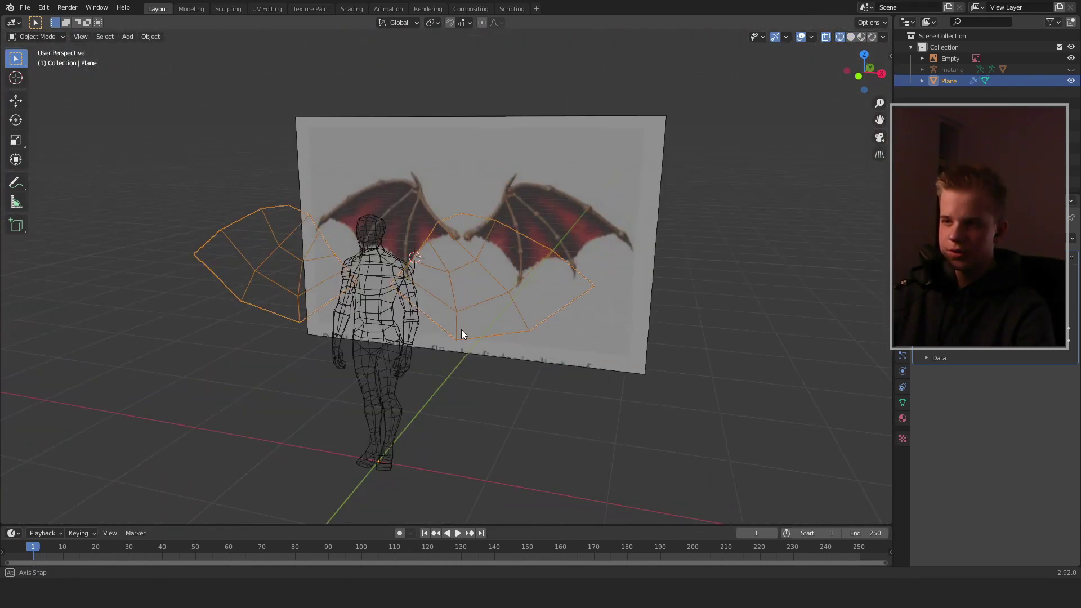
scroll(462, 329, "up", 1)
key("shift+z")
middle_click_drag(580, 324, 530, 319)
- Add a Solidify modifier to the wings with a thickness of 0.076 m
left_click(958, 226)
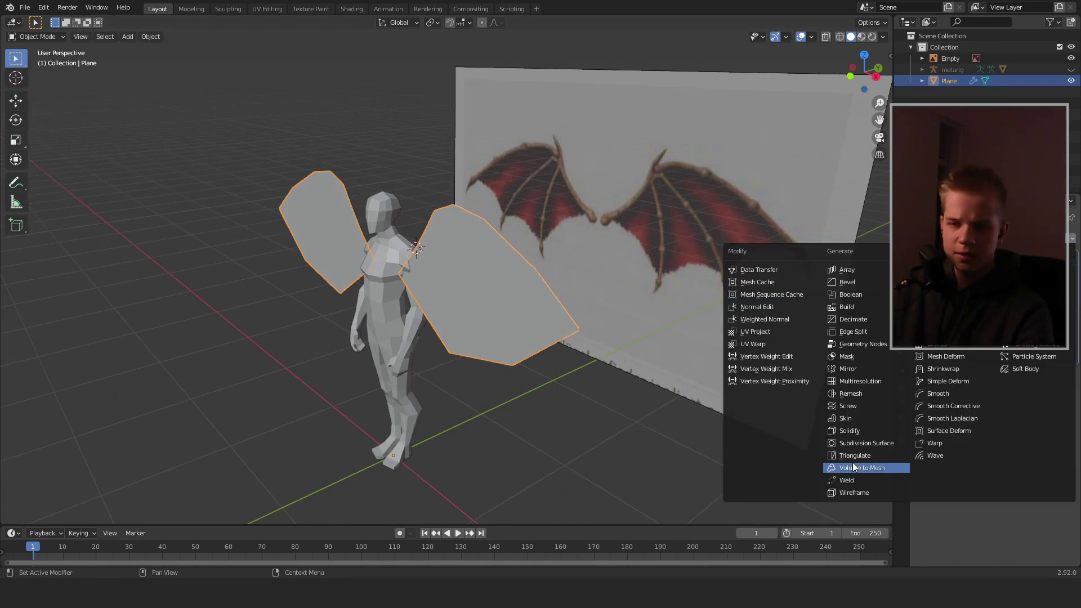
left_click(859, 432)
left_click_drag(1032, 403, 1064, 403)
middle_click_drag(704, 388, 651, 339)
key("alt+a")
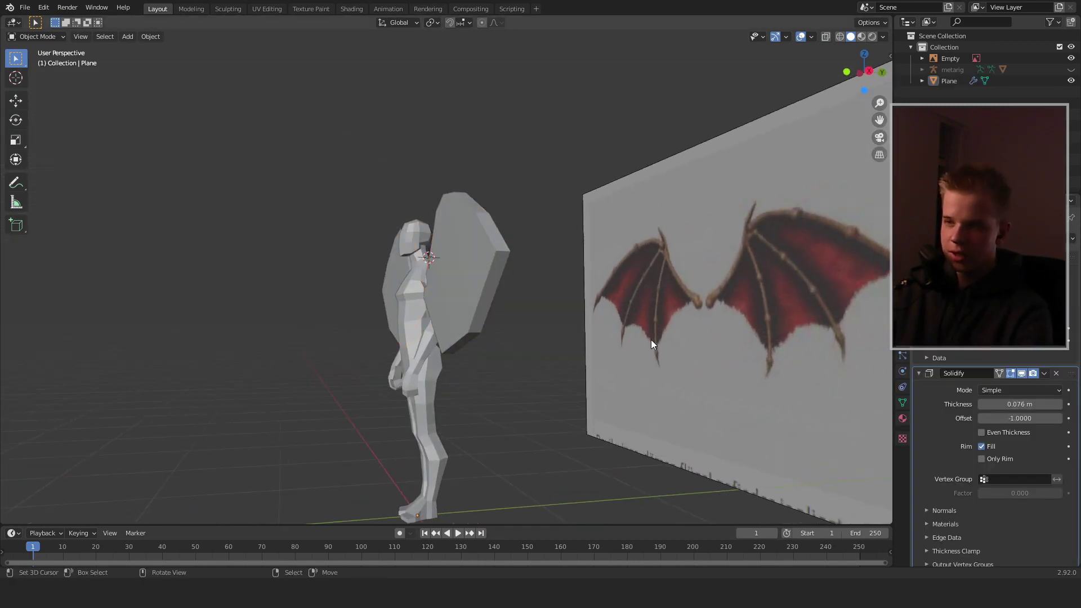
- Curve the wing backward in top view by moving and rotating its tip vertex with proportional editing at size 1.77
key("Tab")
key("KP_7")
key("shift+z")
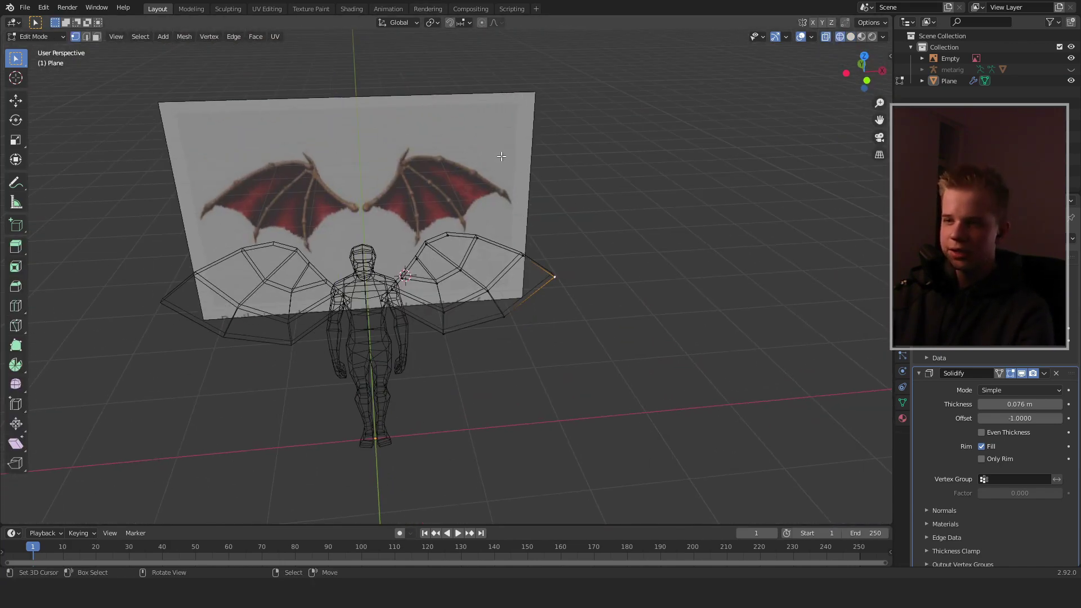
key("shift+z")
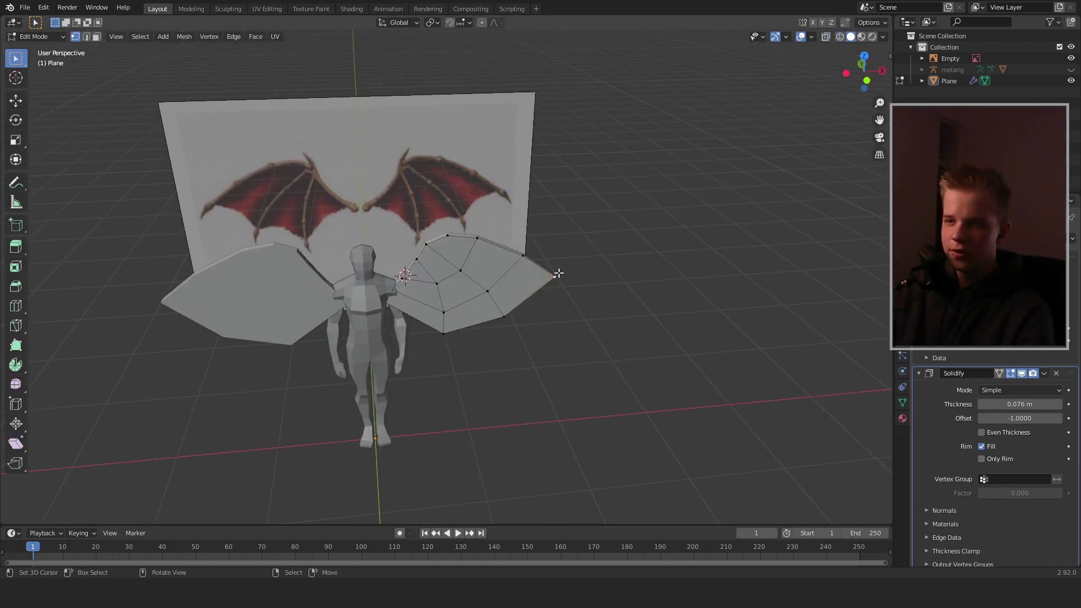
left_click(482, 22)
key("KP_7")
key("g")
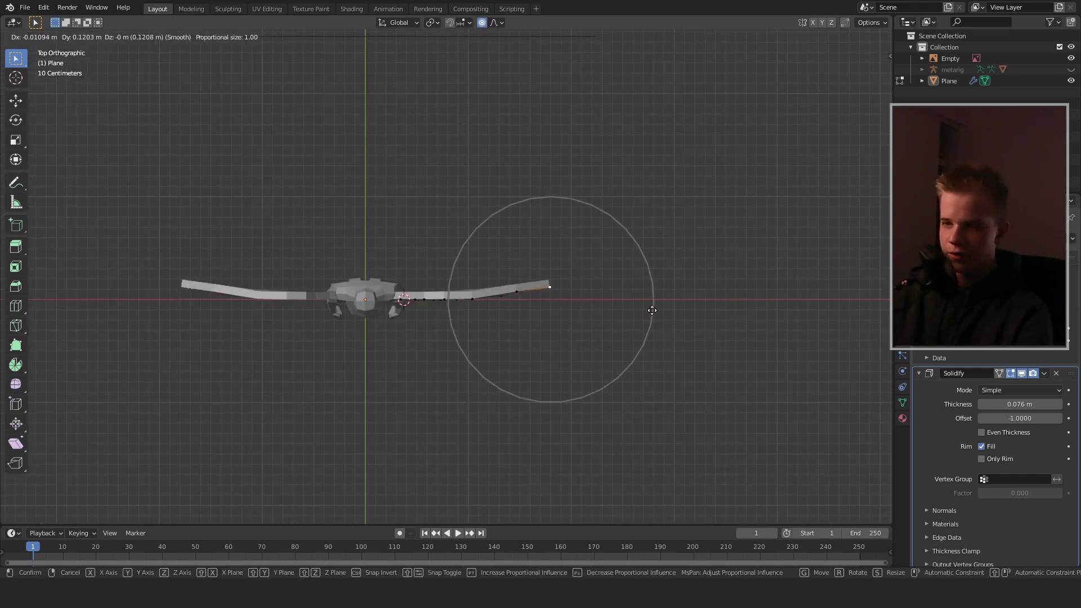
scroll(647, 285, "down", 6)
left_click(650, 284)
key("r")
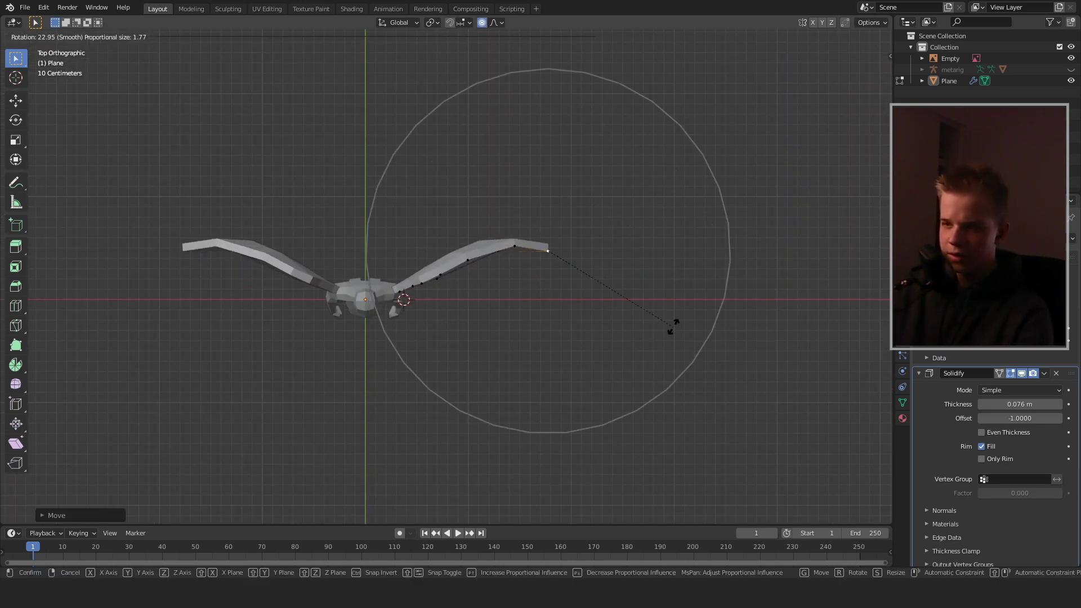
left_click(649, 333)
- Move the wing's lower vertices about 0.19 m backward in the right view, using proportional editing at size 0.75
middle_click_drag(650, 333, 586, 286)
key("Tab")
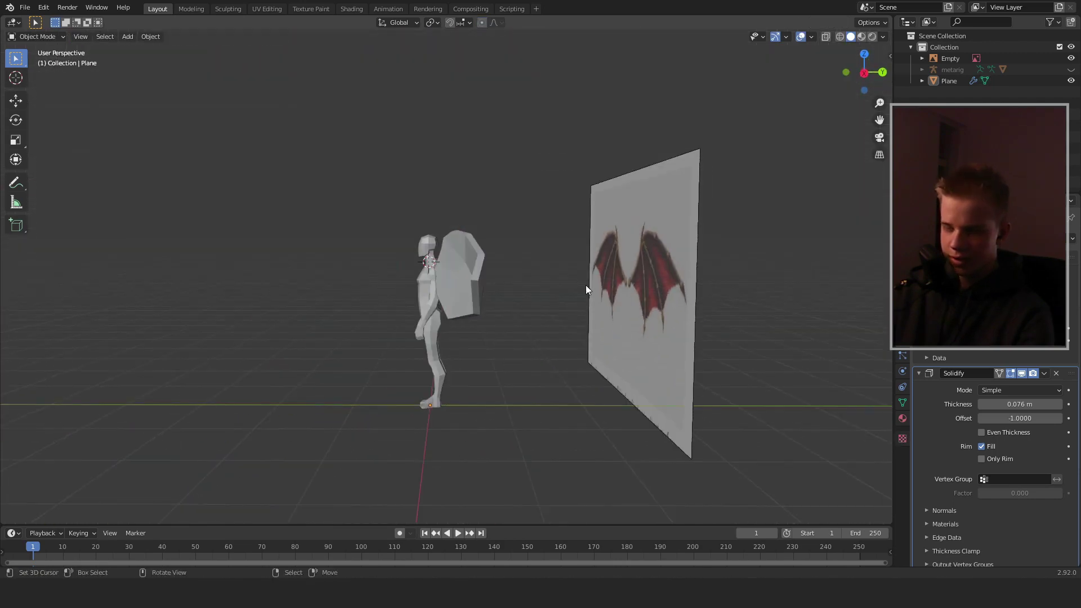
key("KP_3")
key("Tab")
key("z")
left_click(445, 290)
scroll(479, 300, "up", 4)
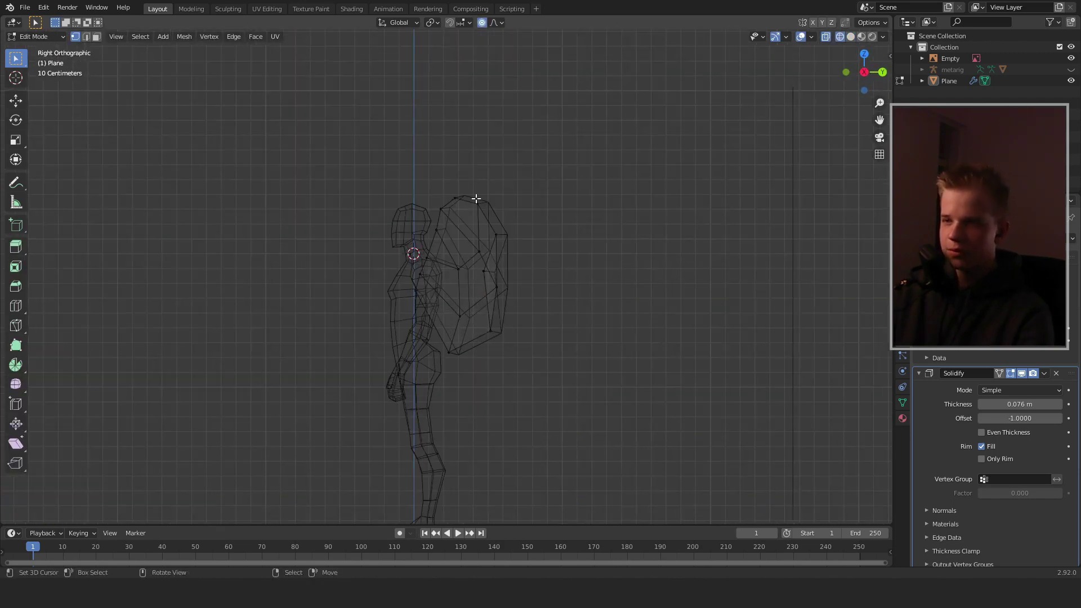
key("r")
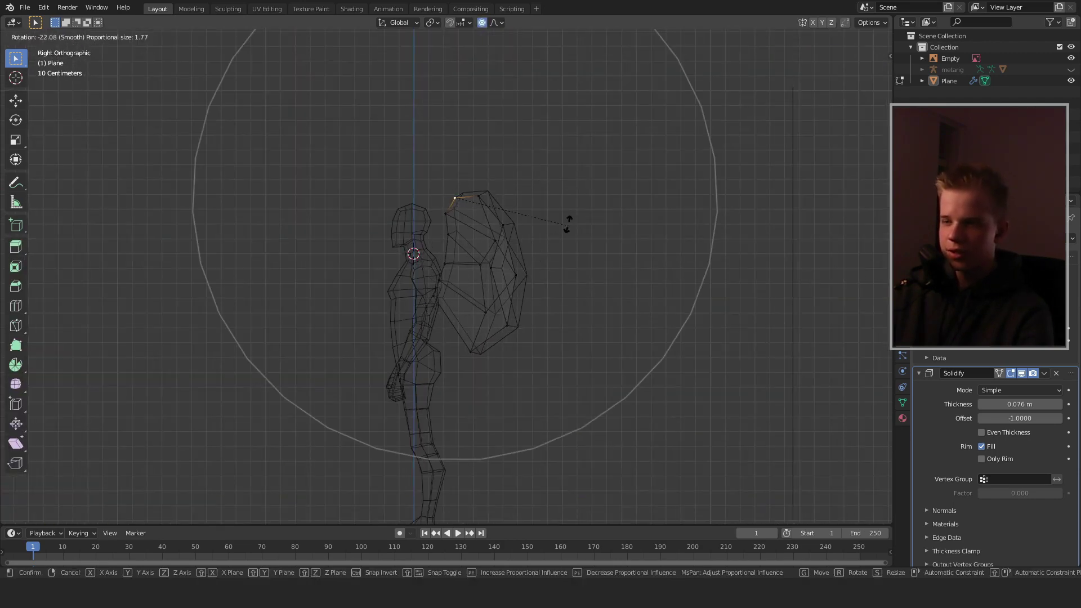
right_click(529, 260)
left_click_drag(408, 387, 559, 328)
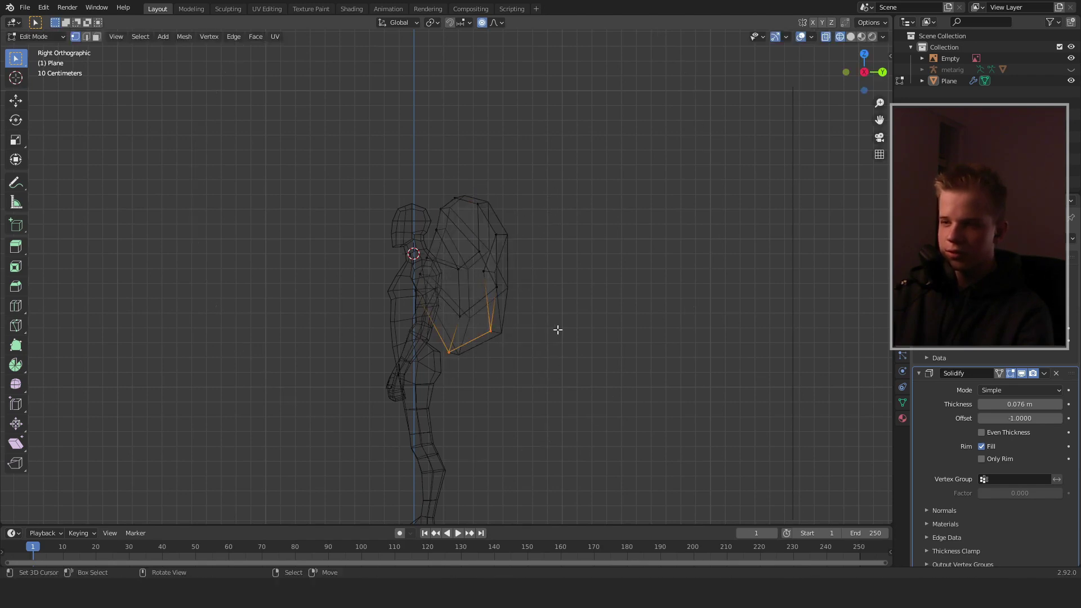
key("g")
scroll(577, 335, "up", 4)
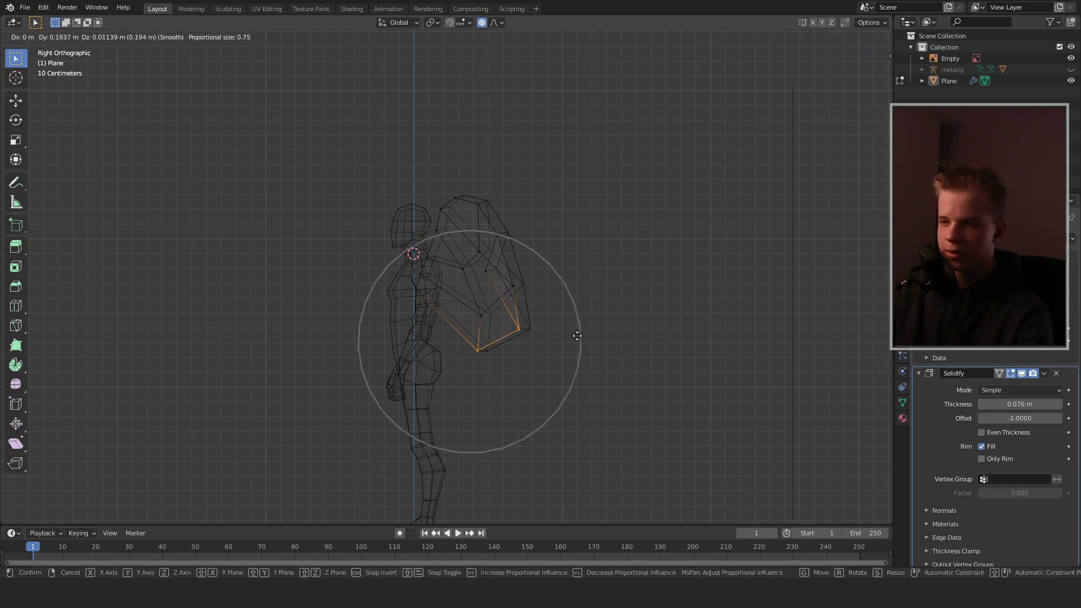
left_click(577, 335)
- Move the wing's outer tip vertex farther backward with proportional editing turned off, in solid shading
key("shift+z")
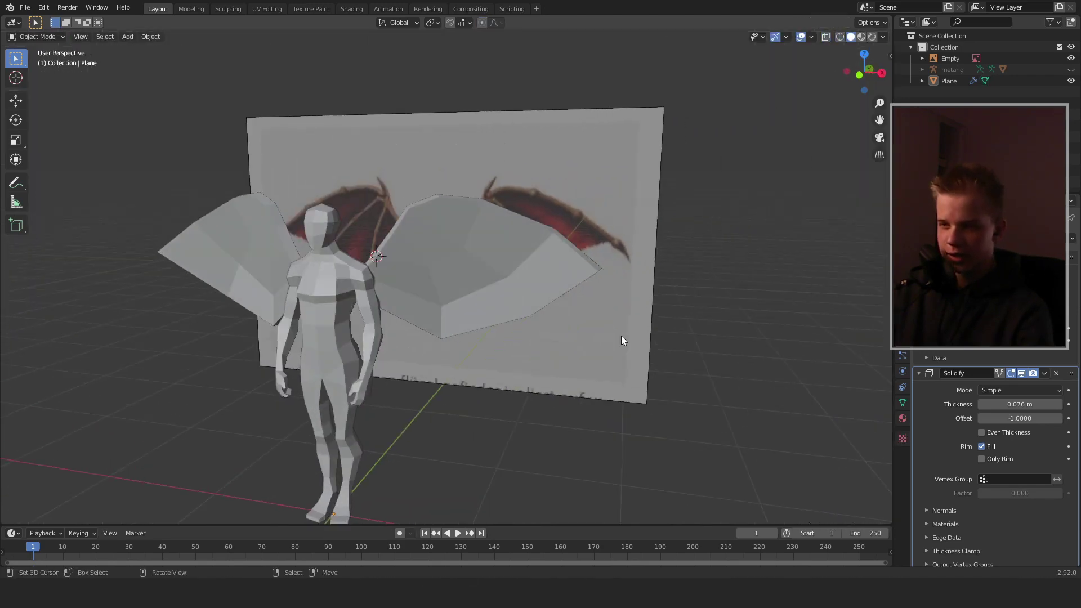
key("Tab")
middle_click_drag(621, 335, 537, 305)
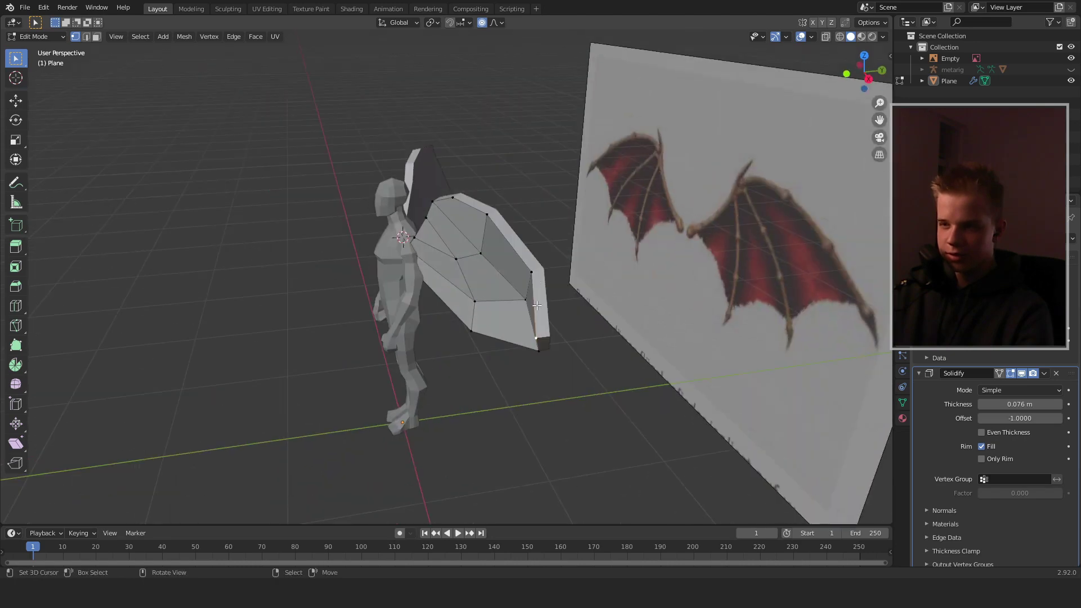
key("g")
left_click(578, 290)
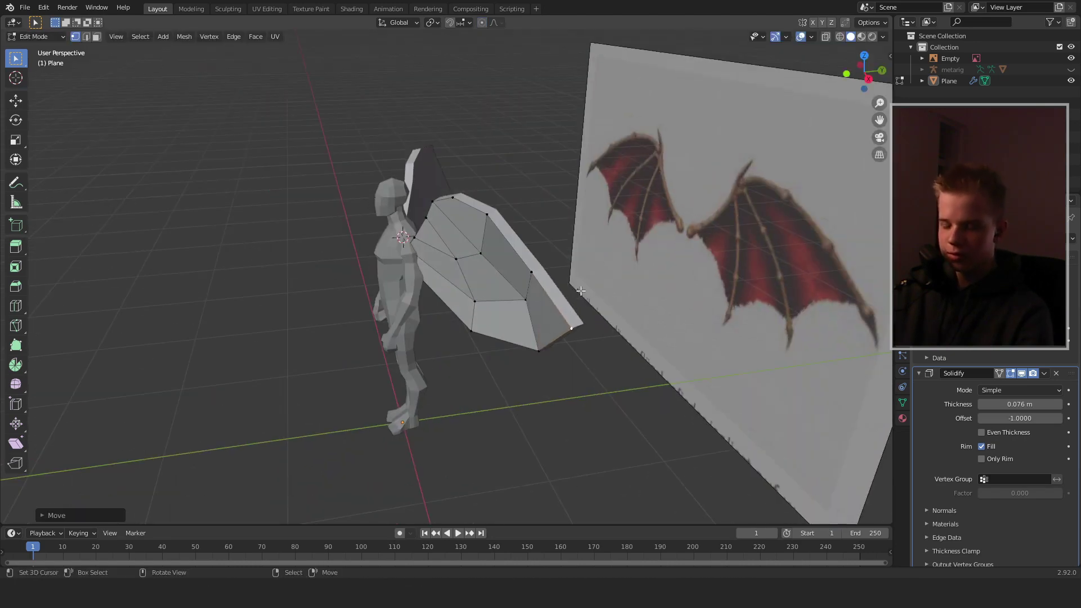
key("KP_3")
key("Tab")
middle_click_drag(483, 307, 554, 264)
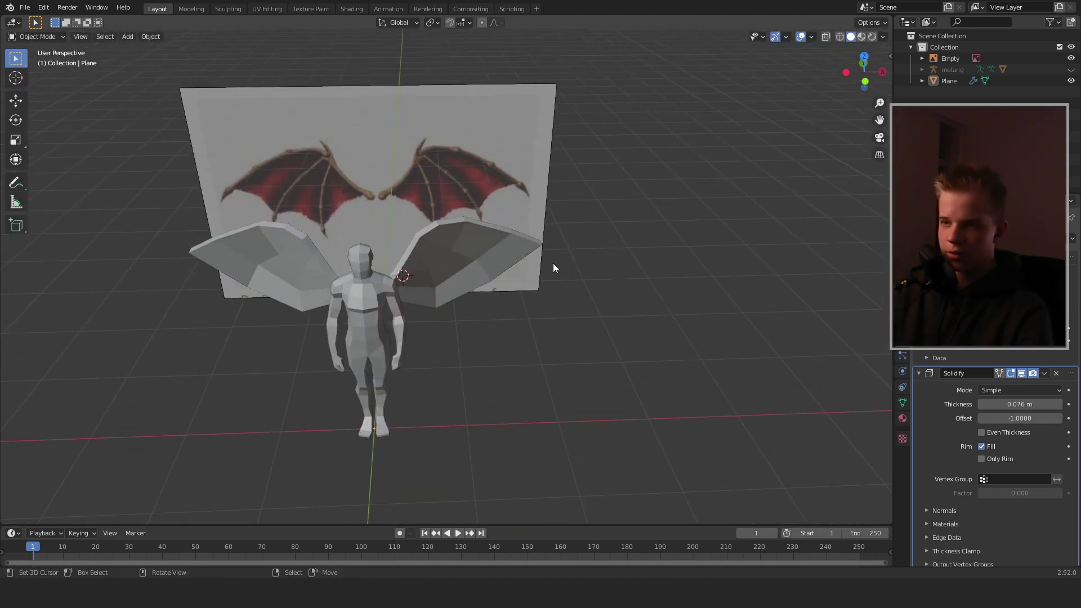
scroll(456, 265, "up", 2)
- Duplicate the wing edges along the arm and finger bones in place and separate the copy into its own object
key("Tab")
middle_click_drag(456, 265, 476, 313)
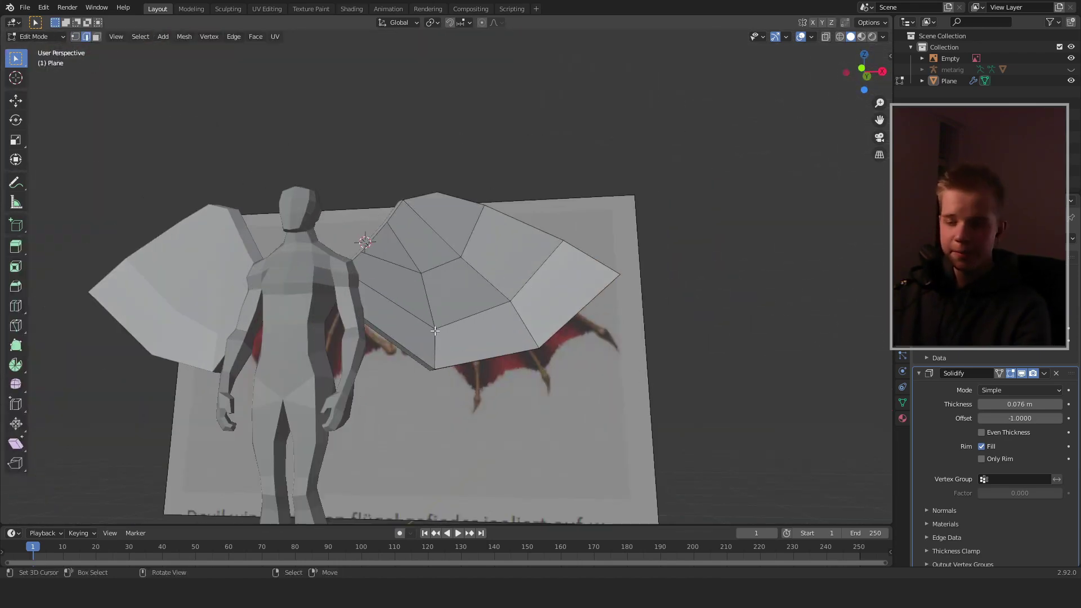
middle_click_drag(377, 315, 325, 225)
left_click(375, 235, "alt")
key("shift+z")
middle_click_drag(267, 311, 407, 231)
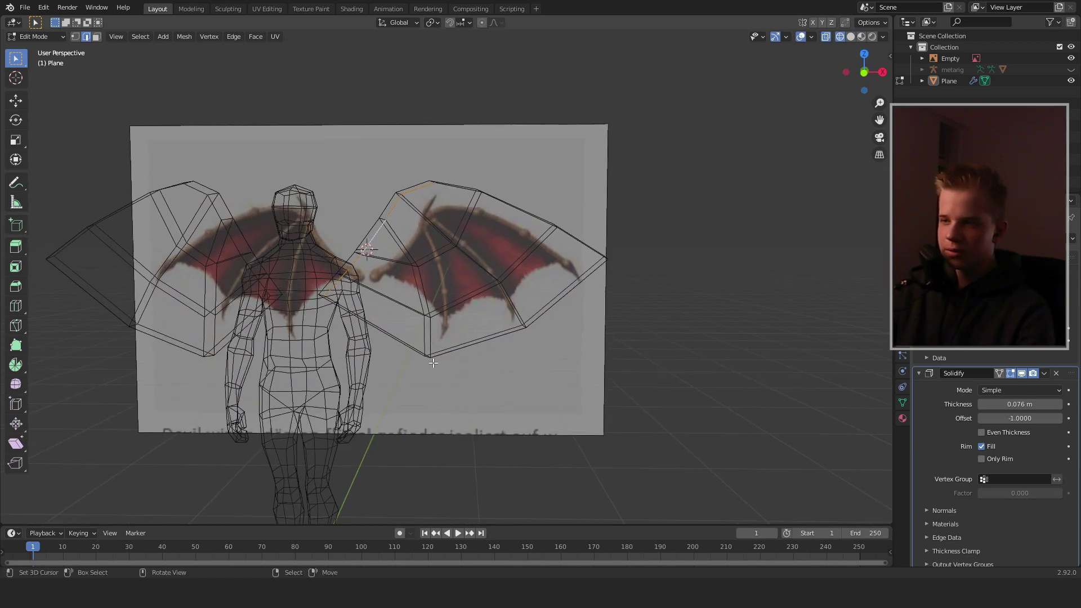
key("shift+z")
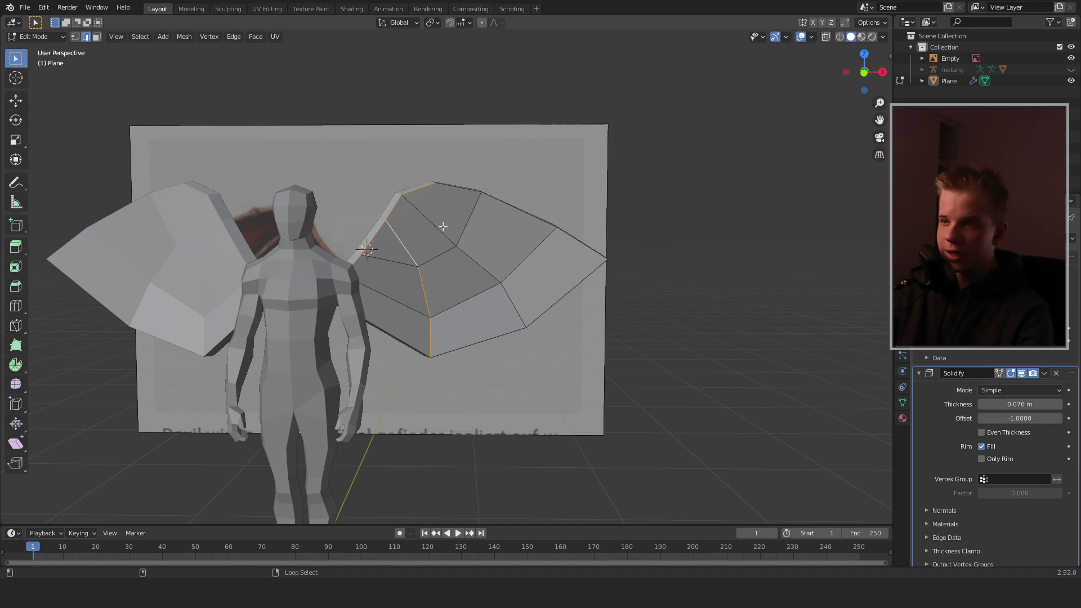
mouse_move(562, 241)
middle_mouse_down()
mouse_move(480, 270)
mouse_move(569, 258)
middle_mouse_up()
key("shift+d")
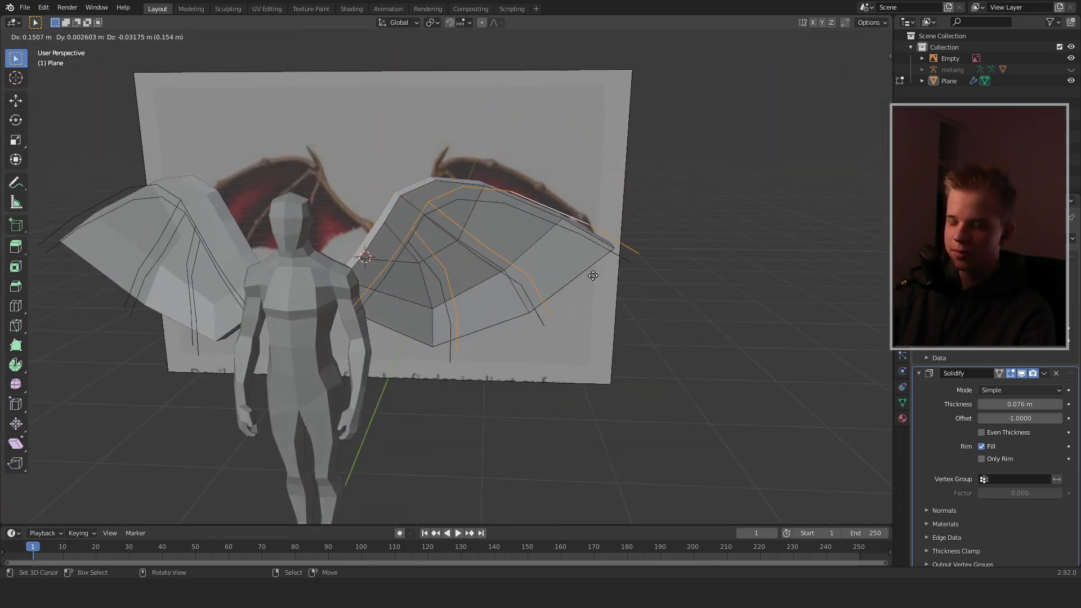
key("Escape")
key("p")
left_click(593, 273)
key("Tab")
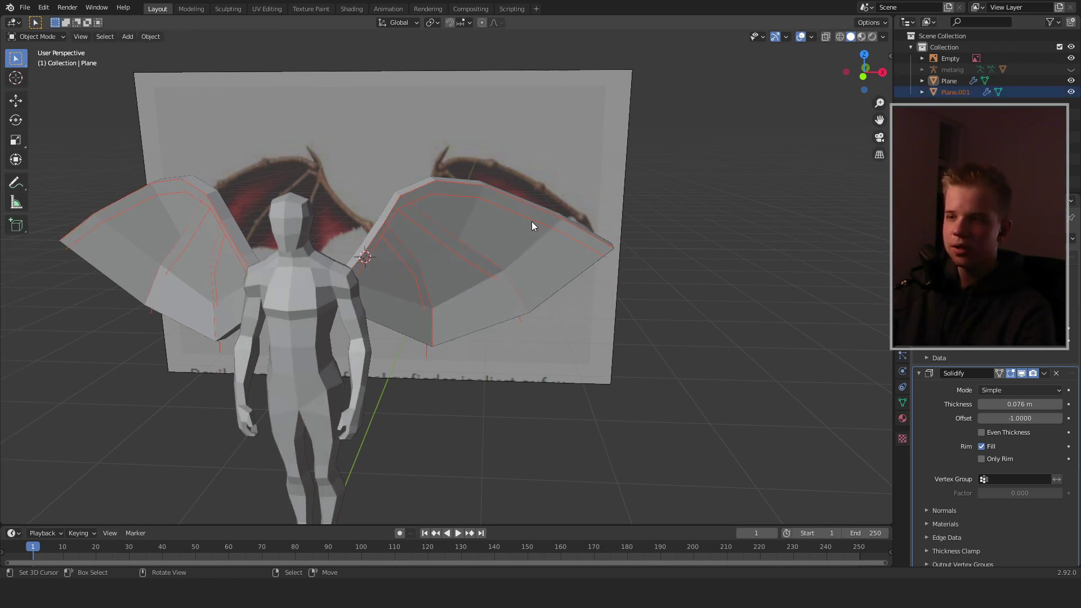
- Remove the Solidify modifier from the separated bone edges object
left_click(1057, 373)
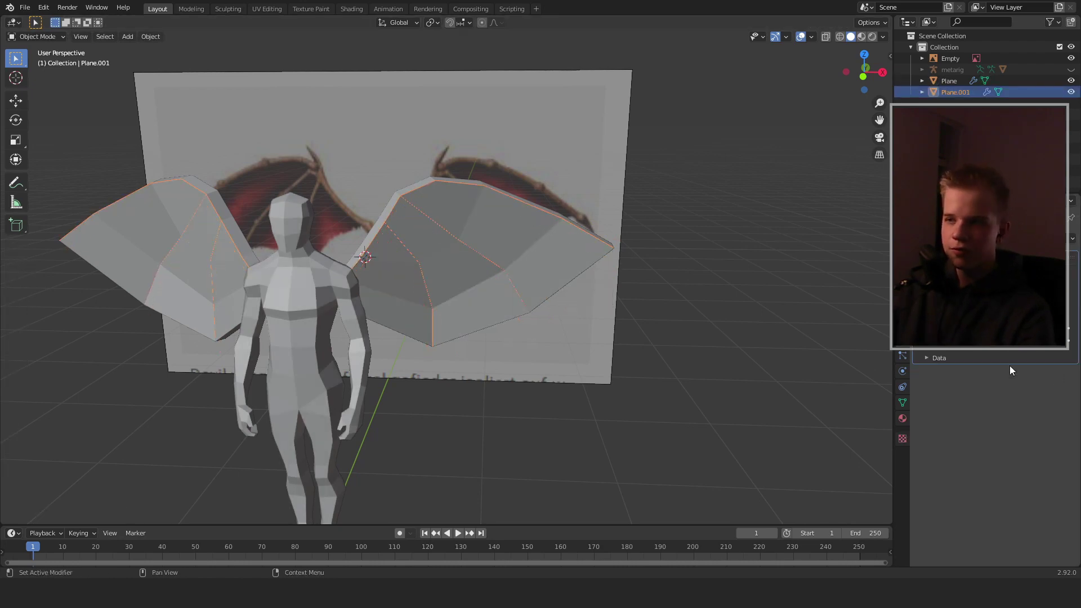
scroll(540, 304, "down", 4)
middle_click_drag(541, 304, 523, 356)
scroll(515, 278, "up", 4)
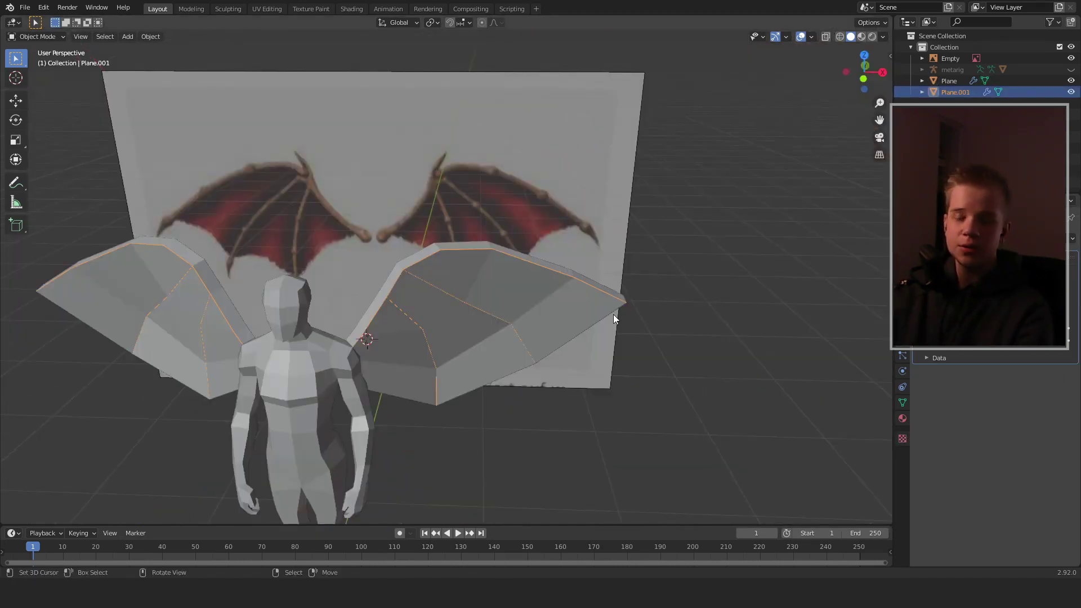
scroll(603, 320, "down", 4)
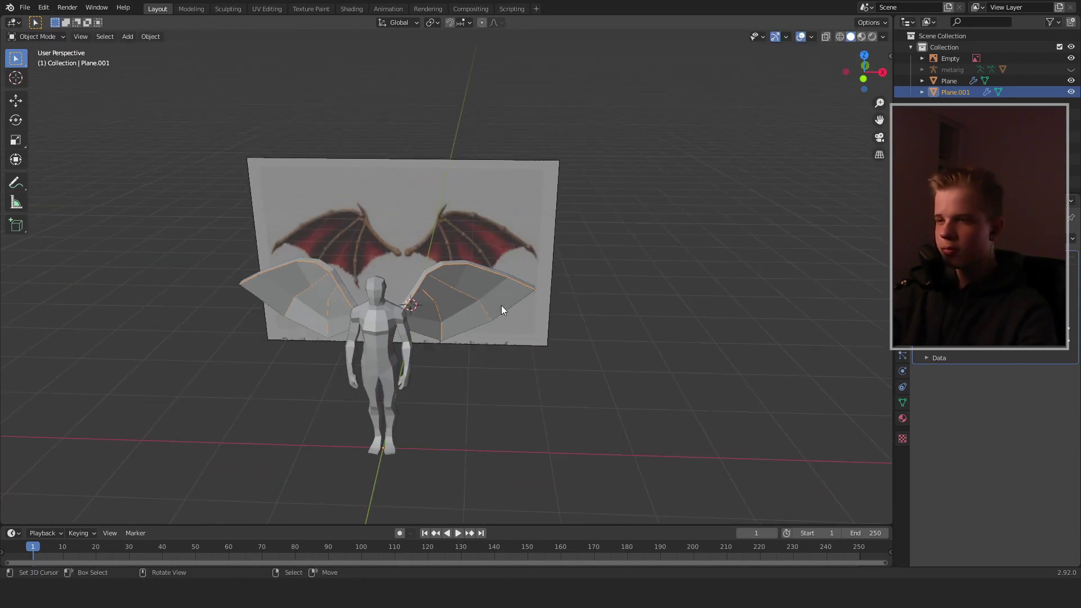
- Add a Skin modifier to the separated bone edges object
scroll(502, 306, "up", 6)
scroll(519, 302, "down", 5)
left_click(993, 238)
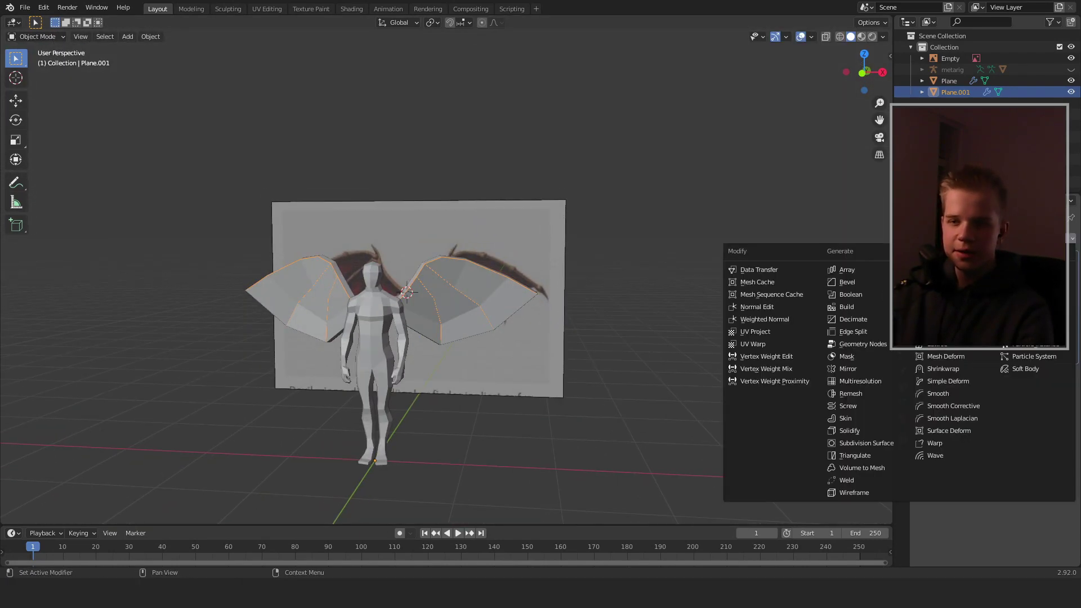
left_click(866, 421)
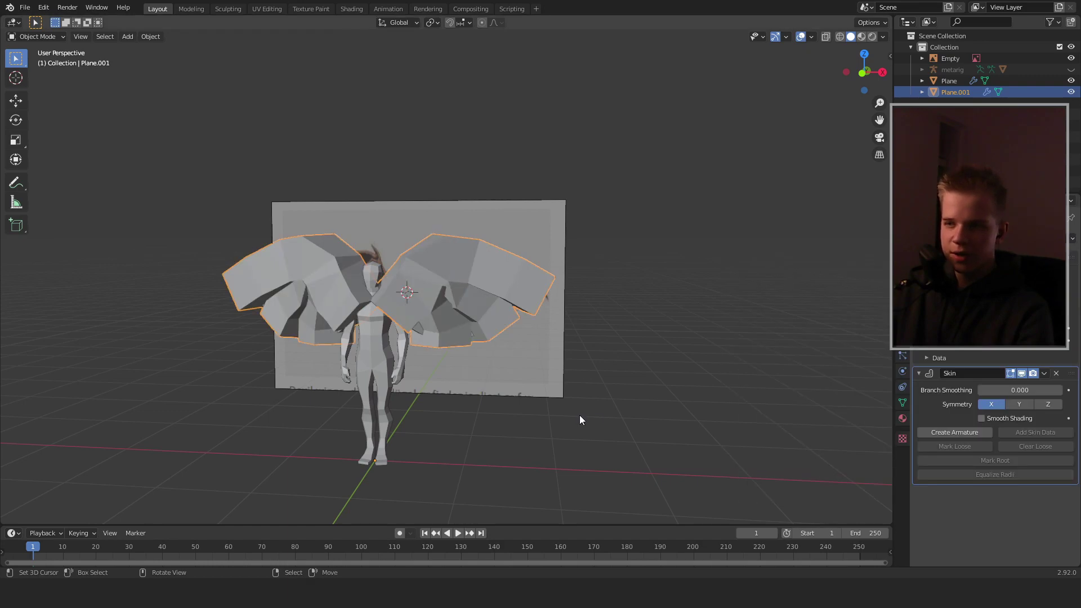
scroll(586, 417, "up", 3)
middle_click_drag(592, 417, 459, 333)
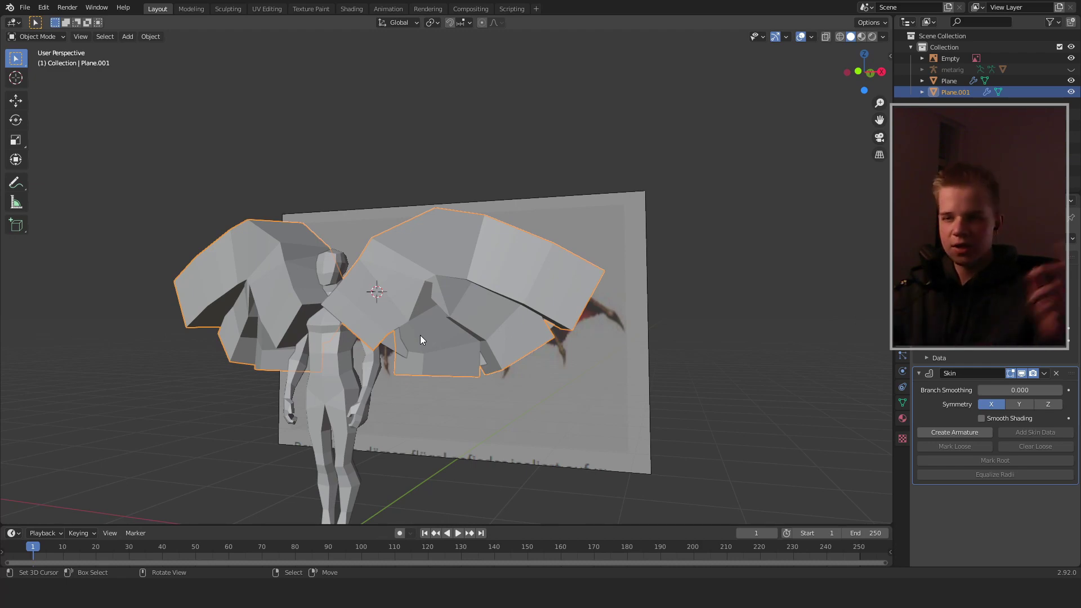
- Shrink the skin radius of all the bone vertices to a scale of about 0.08 so they form thin struts
key("Tab")
key("z")
left_click(221, 227)
middle_click_drag(466, 238, 489, 236, "shift")
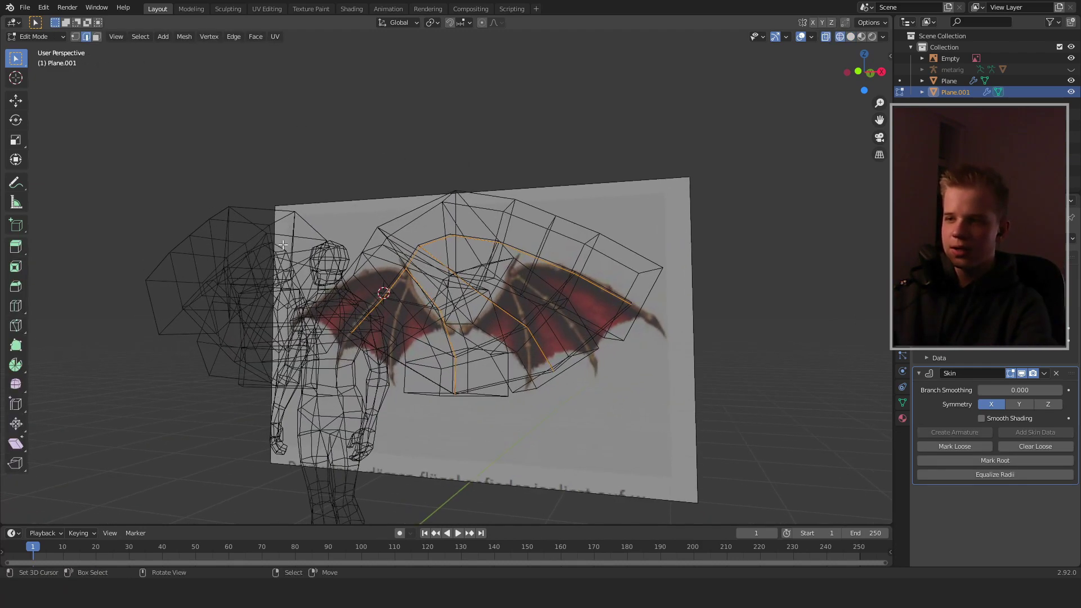
key("shift+z")
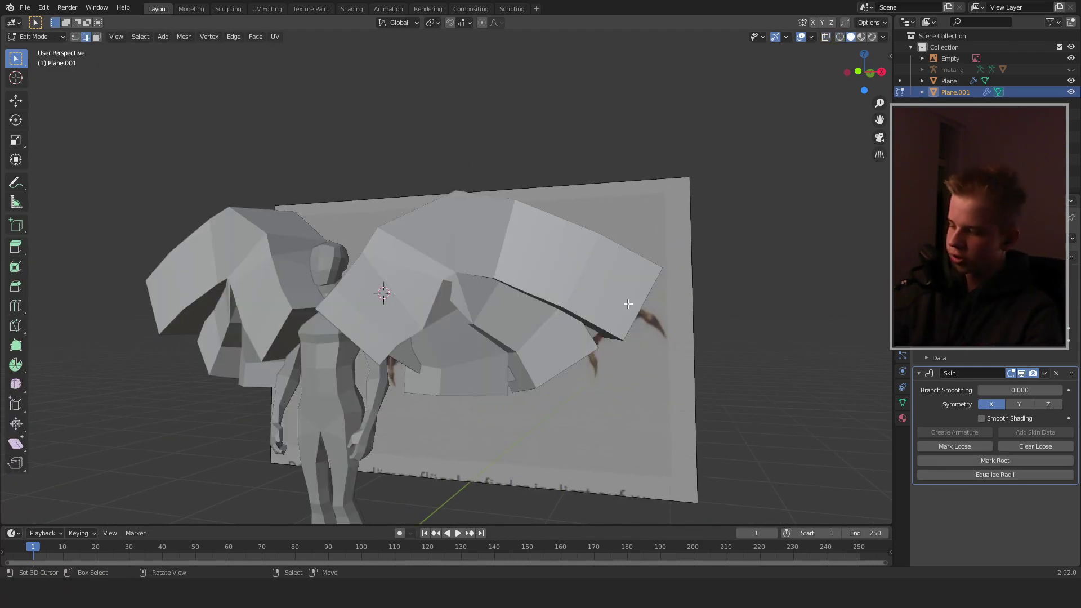
key("ctrl+a")
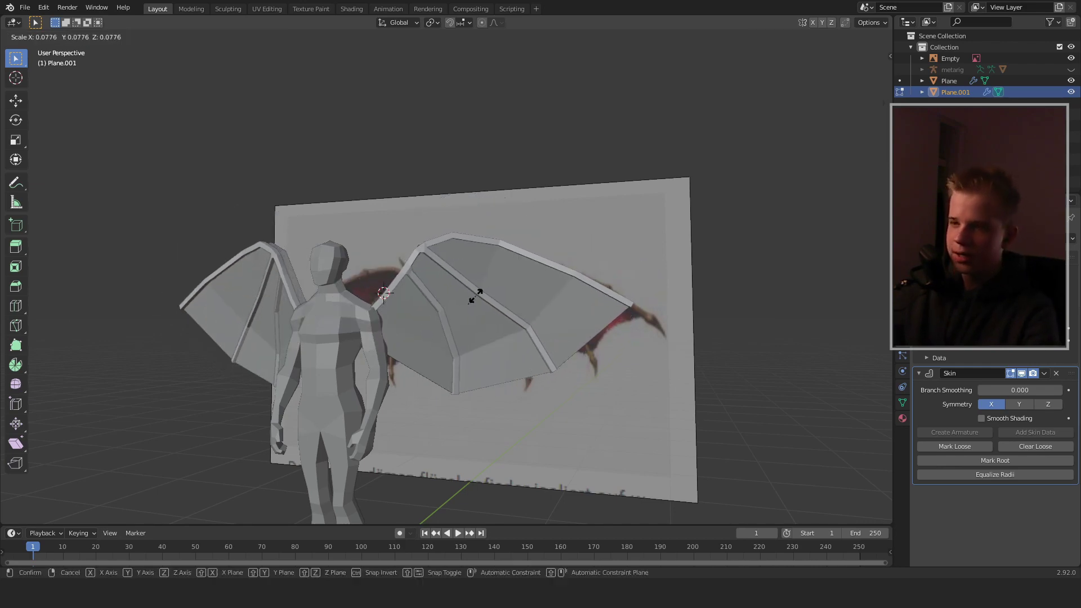
left_click(451, 303)
- Compare the wing with the Skin modifier's viewport display in Edit Mode switched off and back on
mouse_move(451, 303)
middle_mouse_down()
mouse_move(454, 289)
mouse_move(444, 302)
middle_mouse_up()
key("Tab")
key("Tab")
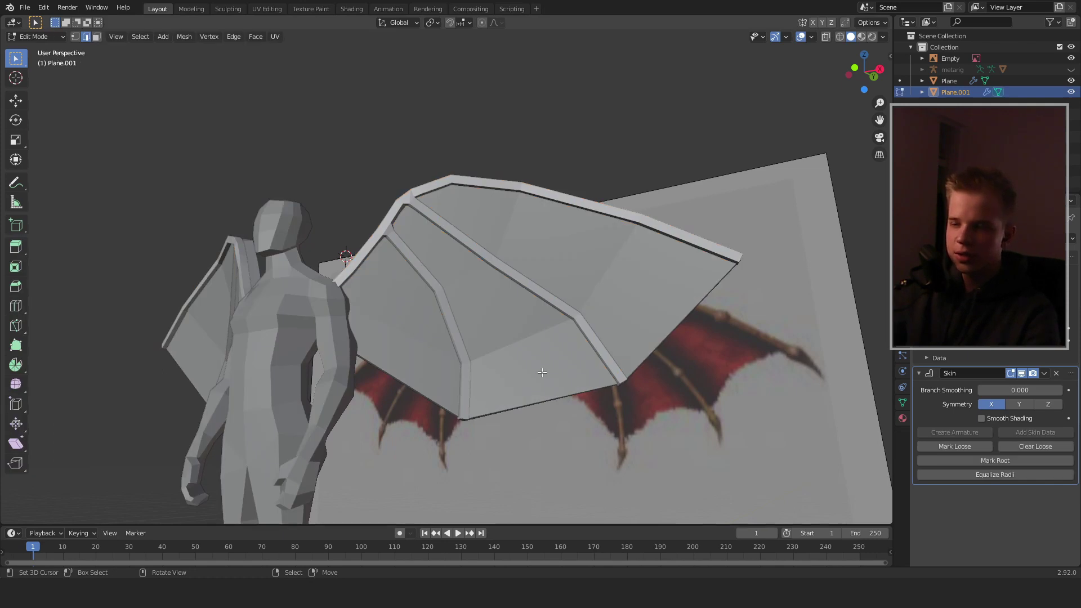
left_click(1022, 373)
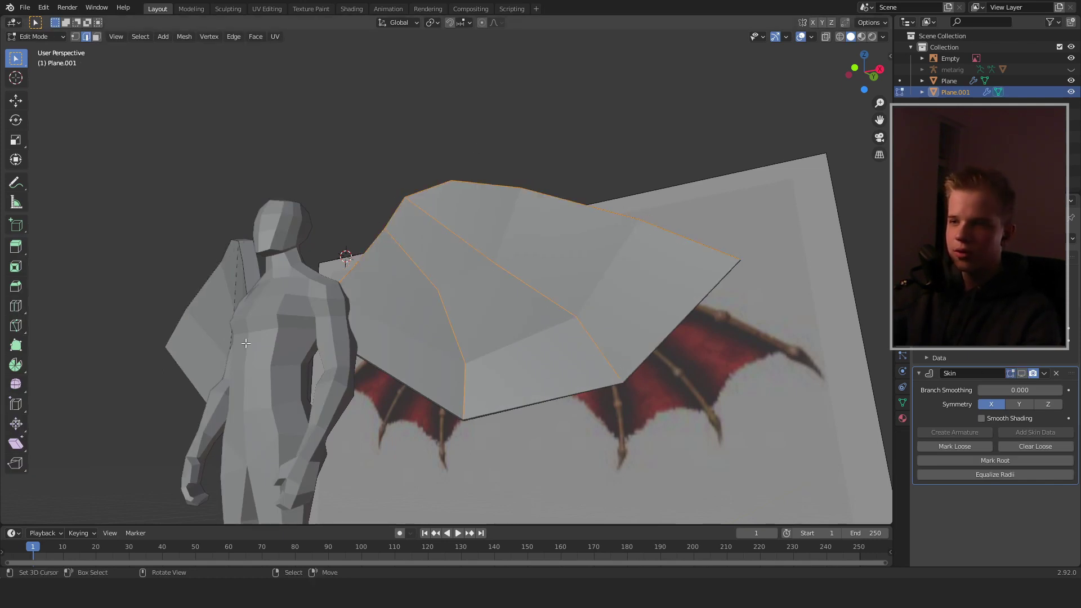
left_click(1023, 374)
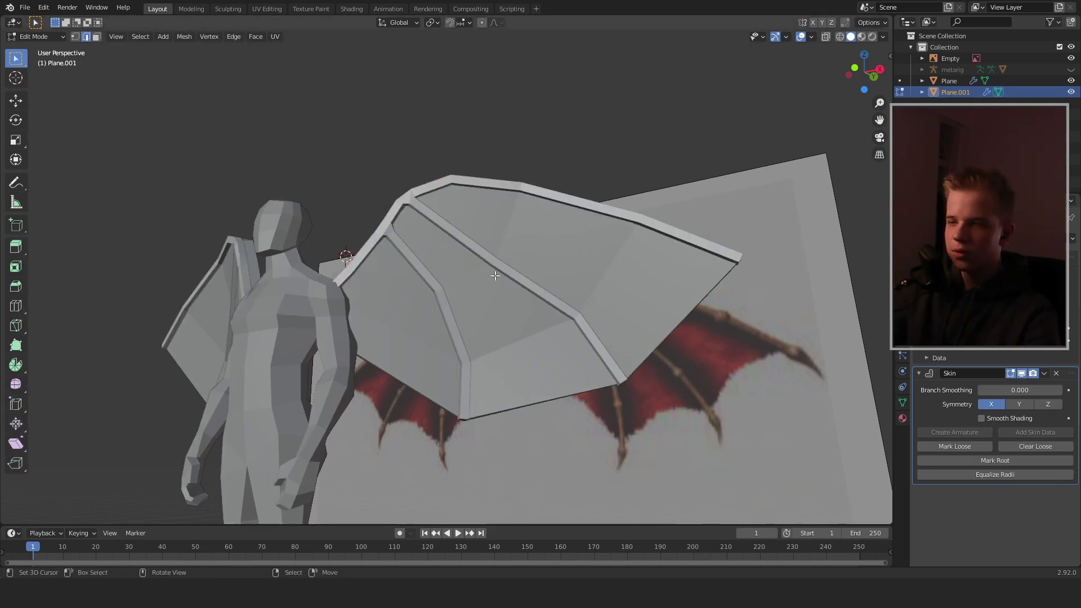
- Select the arm bone's vertices from the shoulder up to the finger branches in front wireframe view and enlarge their skin radius
scroll(526, 218, "down", 3)
key("KP_1")
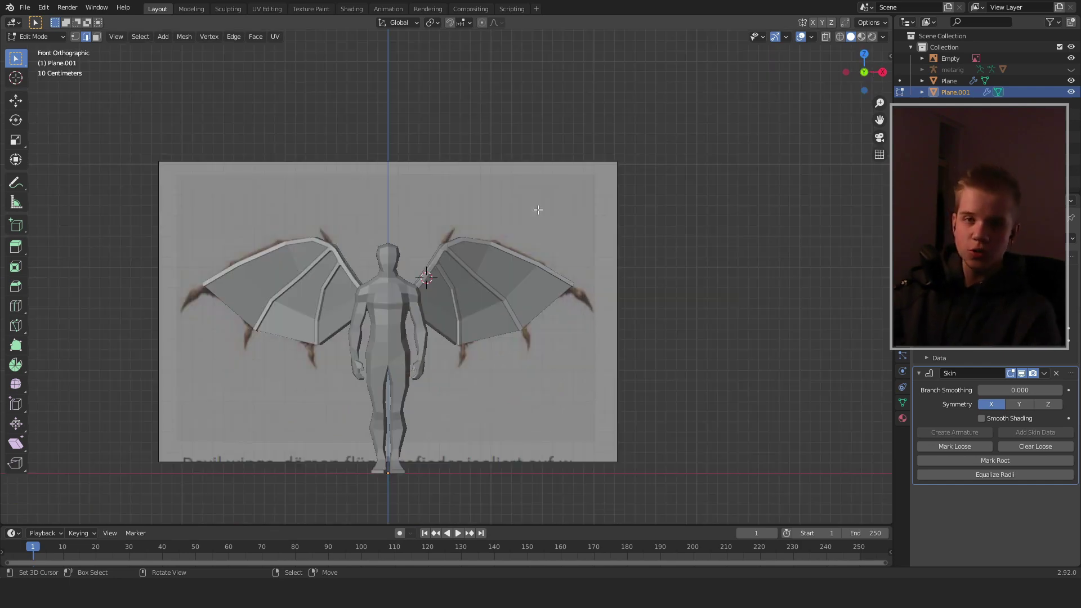
scroll(507, 220, "up", 6)
key("z")
middle_click_drag(426, 409, 423, 360, "shift")
key("z")
key("z")
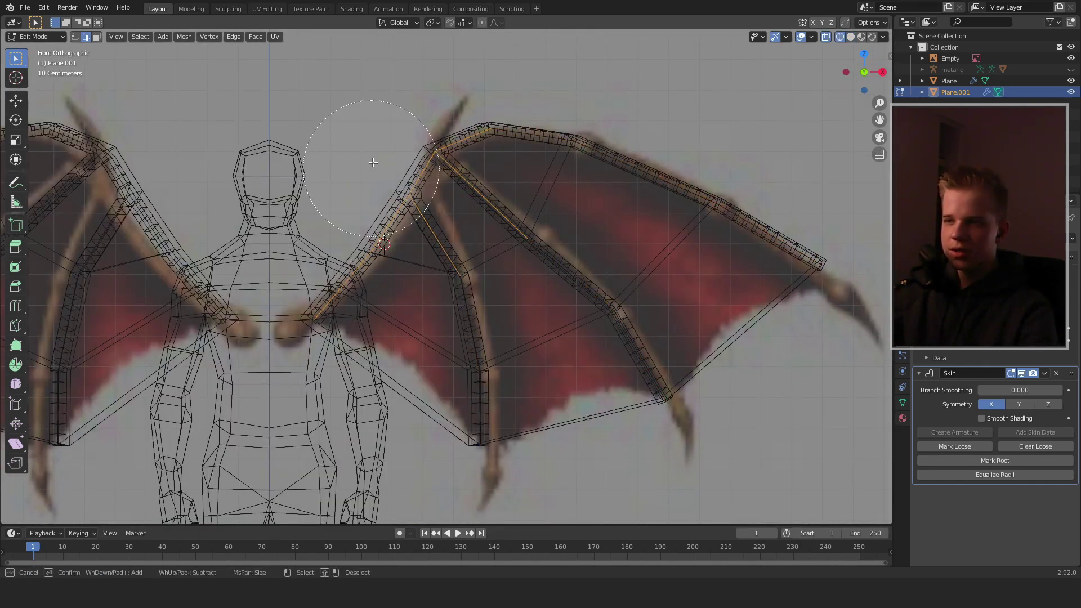
key("Escape")
key("1")
key("z")
left_click(597, 111)
key("z")
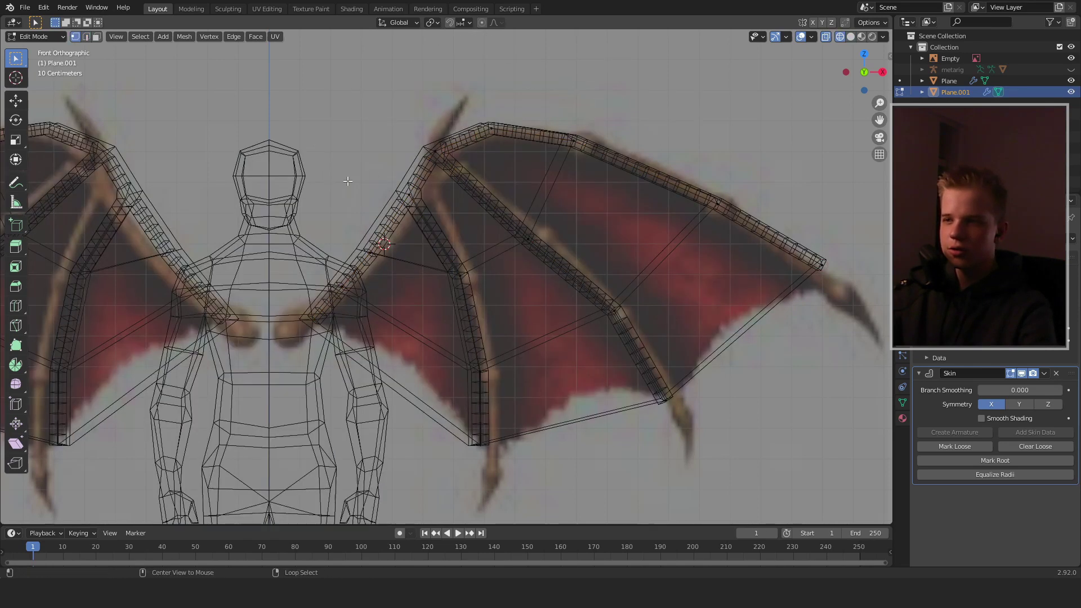
key("c")
left_click_drag(296, 320, 411, 119)
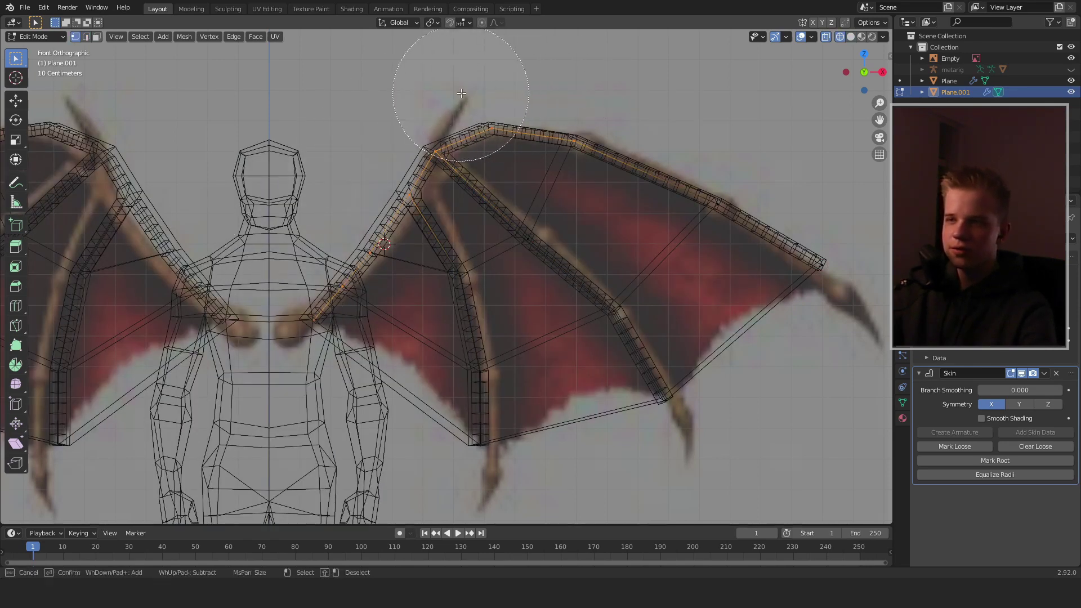
key("Escape")
key("z")
left_click(557, 111)
scroll(555, 171, "down", 4)
scroll(556, 175, "up", 5)
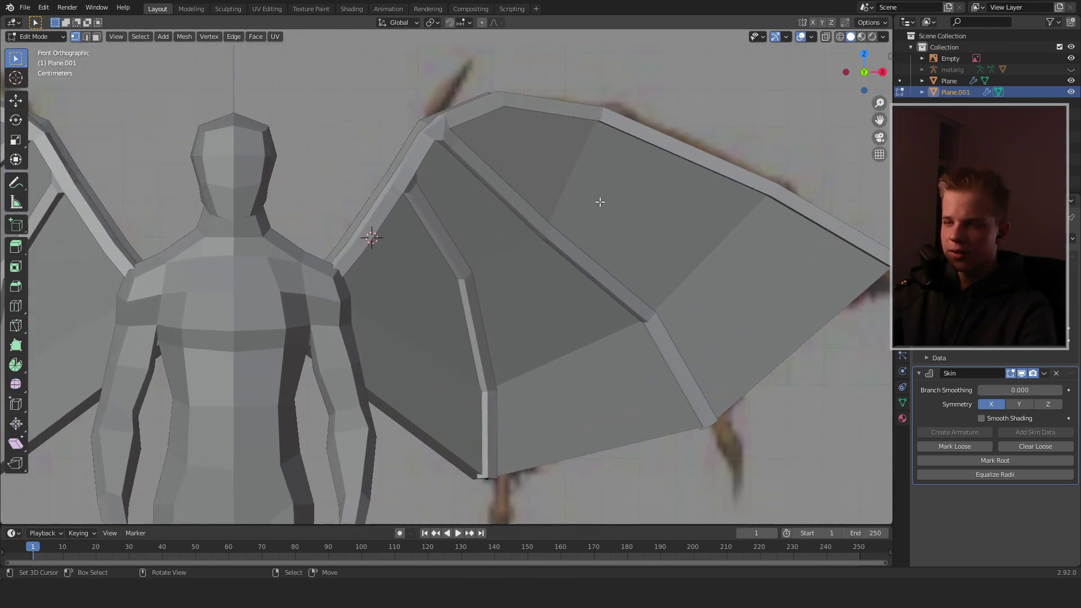
key("ctrl+a")
left_click(62, 177)
scroll(442, 223, "down", 6)
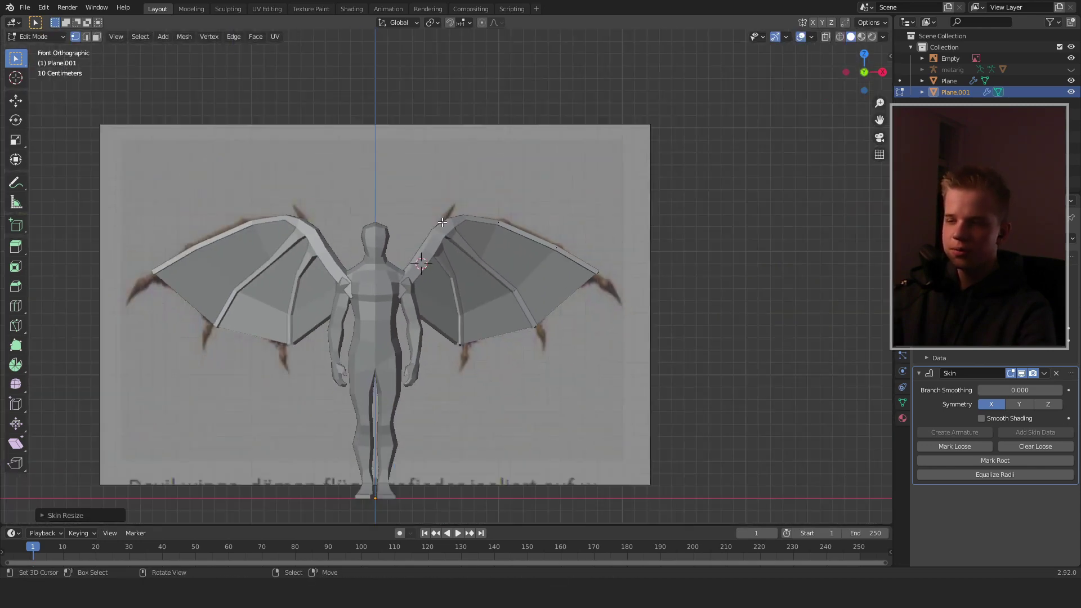
- Enlarge the skin radius of the first joint on each of the three finger bones to about 1.2 times
middle_click_drag(442, 222, 420, 302)
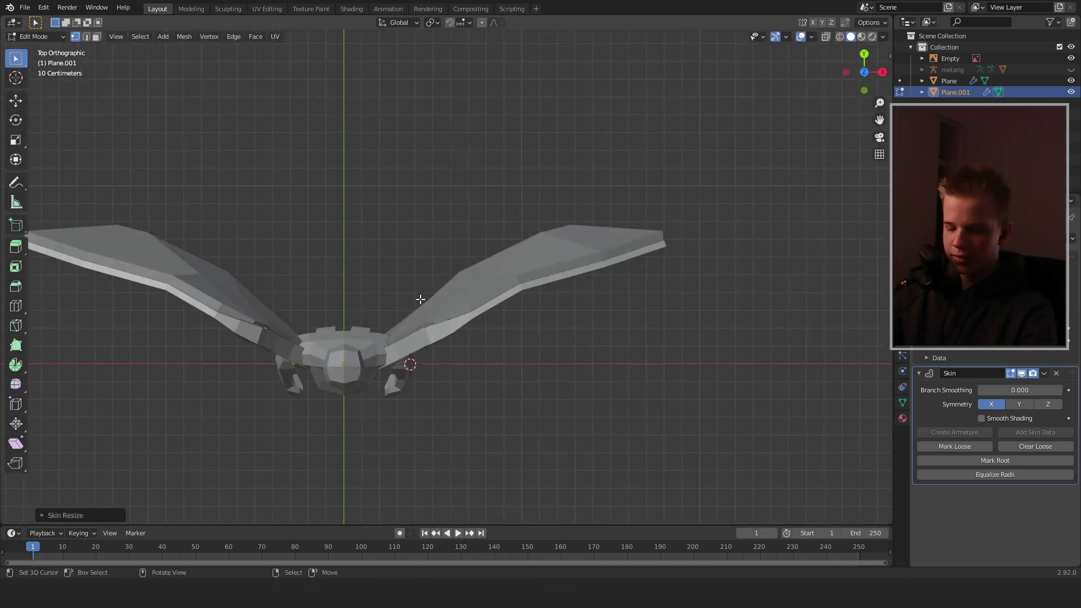
key("KP_1")
key("shift+z")
scroll(515, 277, "up", 4)
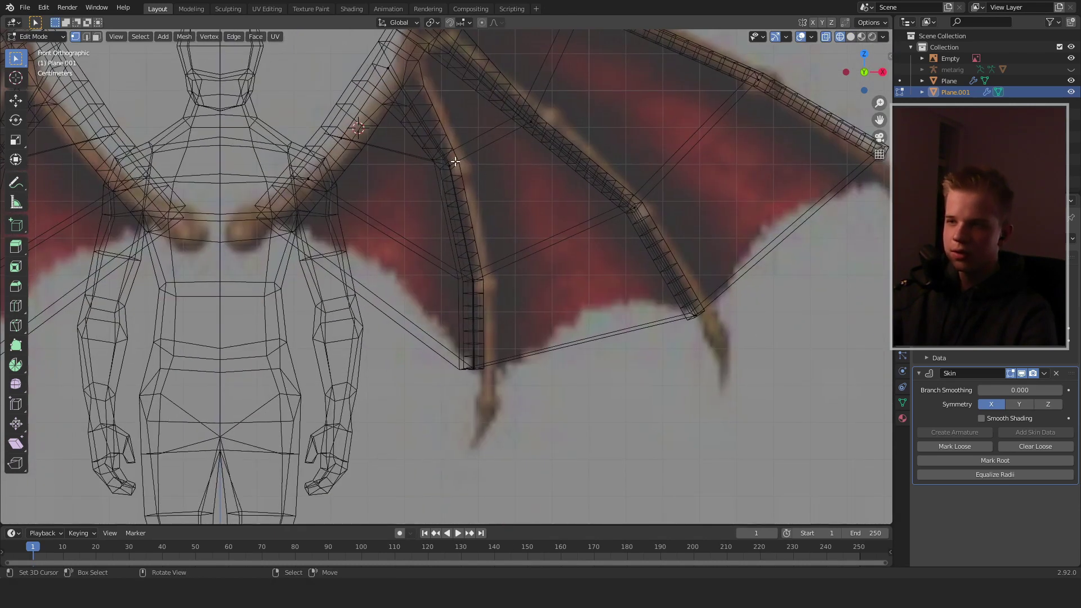
middle_click_drag(515, 175, 512, 270, "shift")
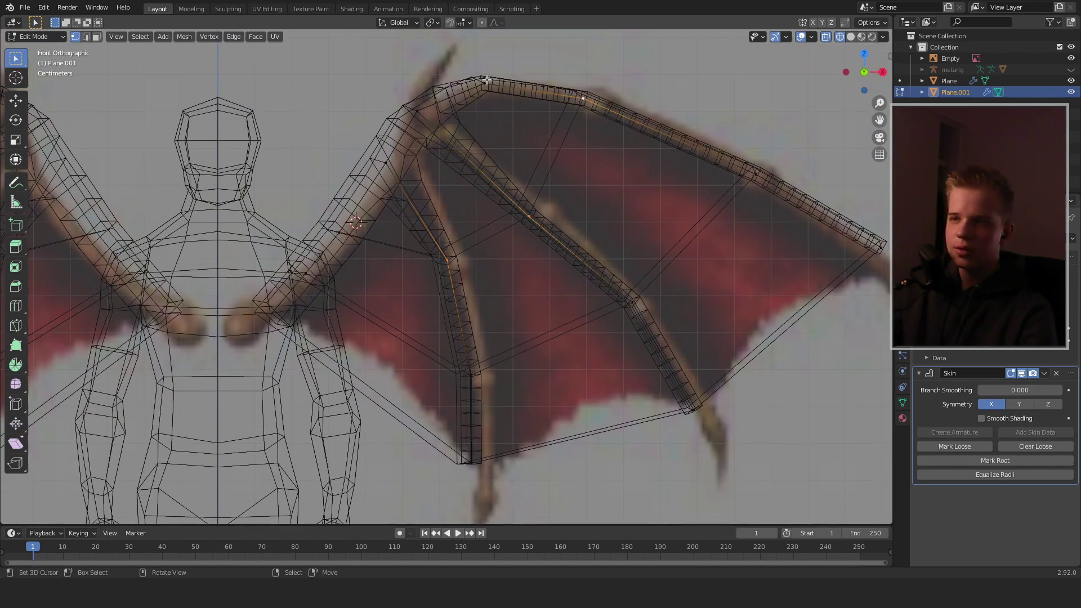
key("s")
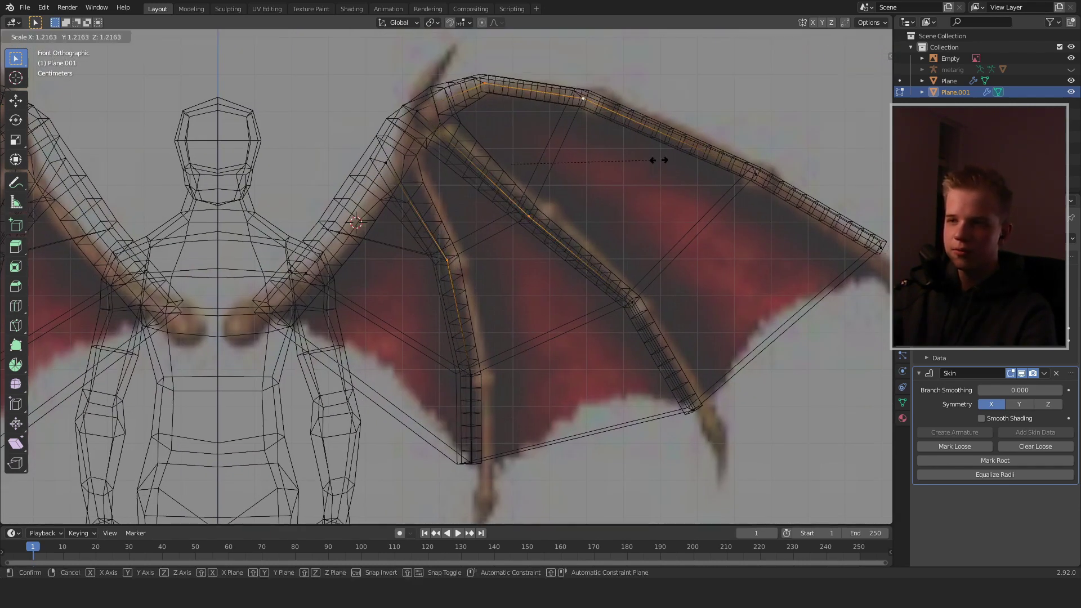
left_click(665, 169)
middle_click_drag(579, 280, 584, 231, "shift")
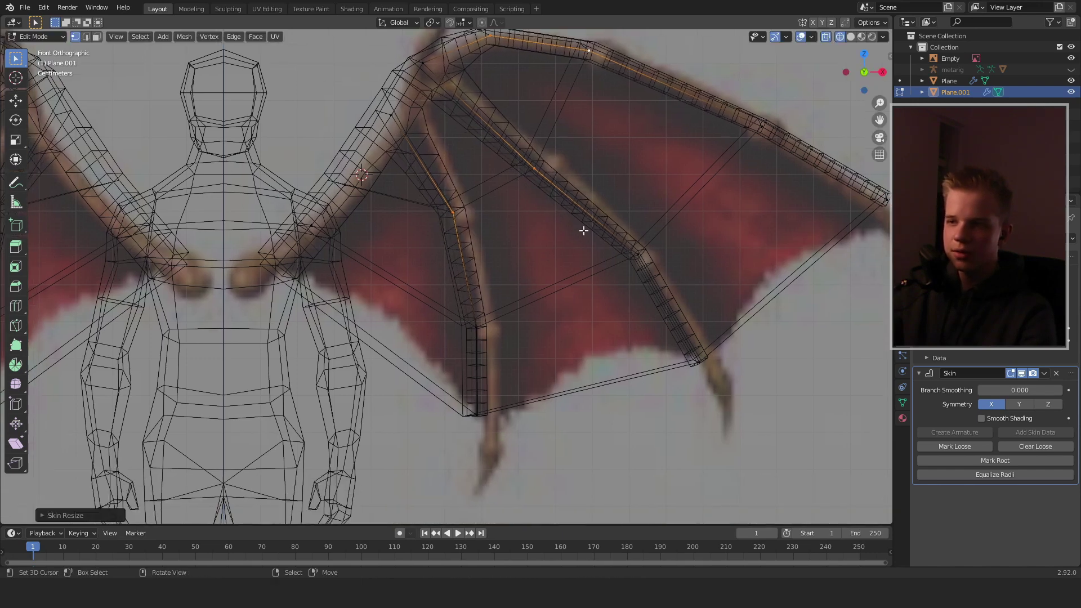
- Slightly enlarge the skin radius at the second joint of each of the three finger bones
left_click_drag(422, 370, 613, 271)
key("ctrl+a")
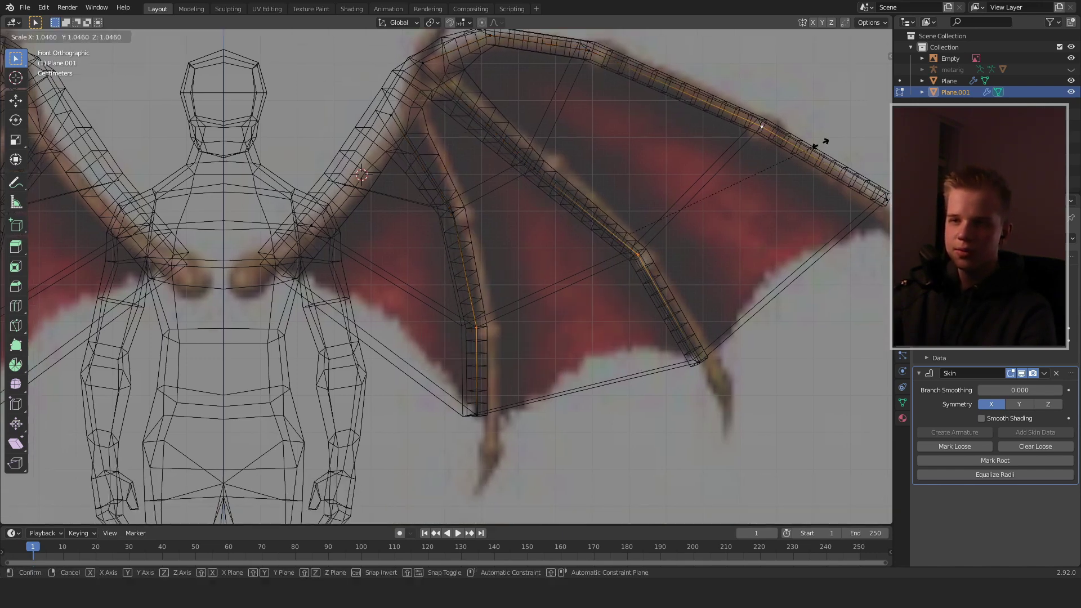
left_click(849, 137)
- Extrude the end vertices of the three finger bones outward past the membrane to form claws over the reference
key("alt+a")
middle_click_drag(448, 429, 411, 383, "shift")
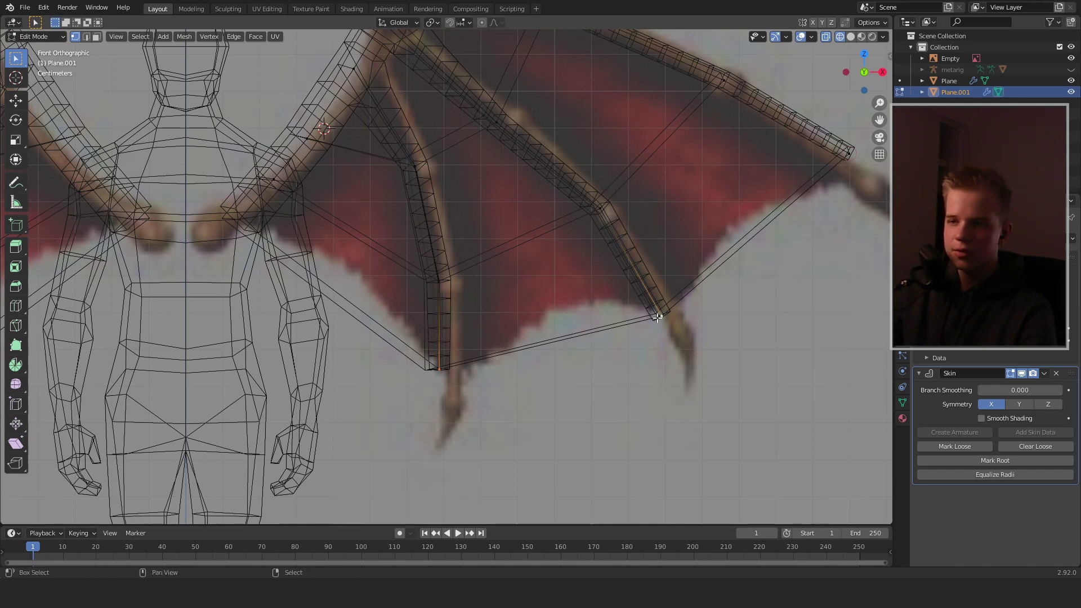
key("alt+a")
key("shift+z")
scroll(824, 244, "down", 3)
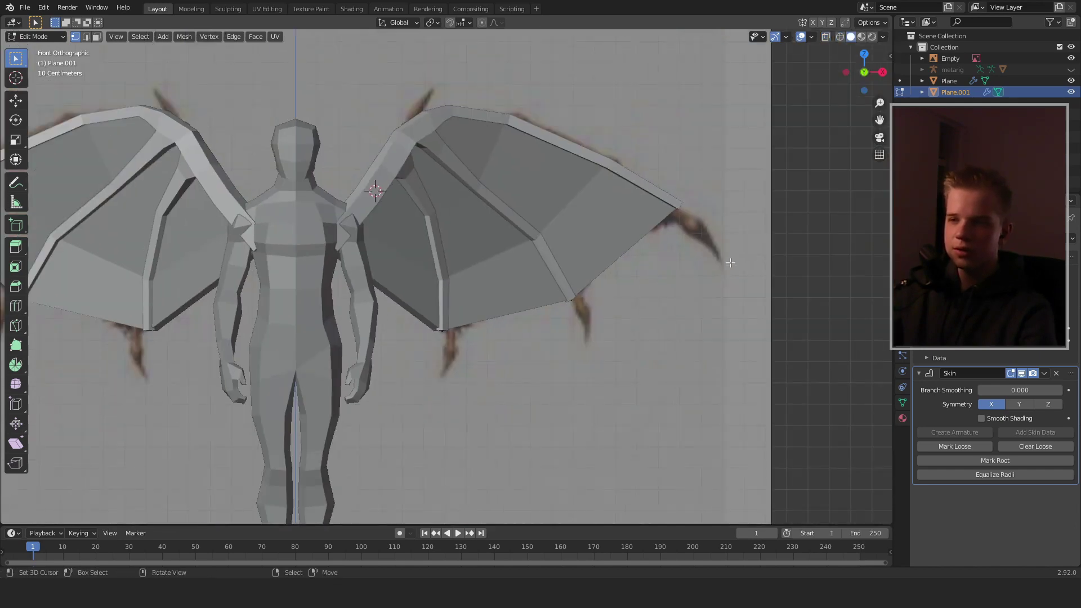
scroll(500, 357, "up", 5)
key("shift+z")
scroll(733, 328, "down", 5)
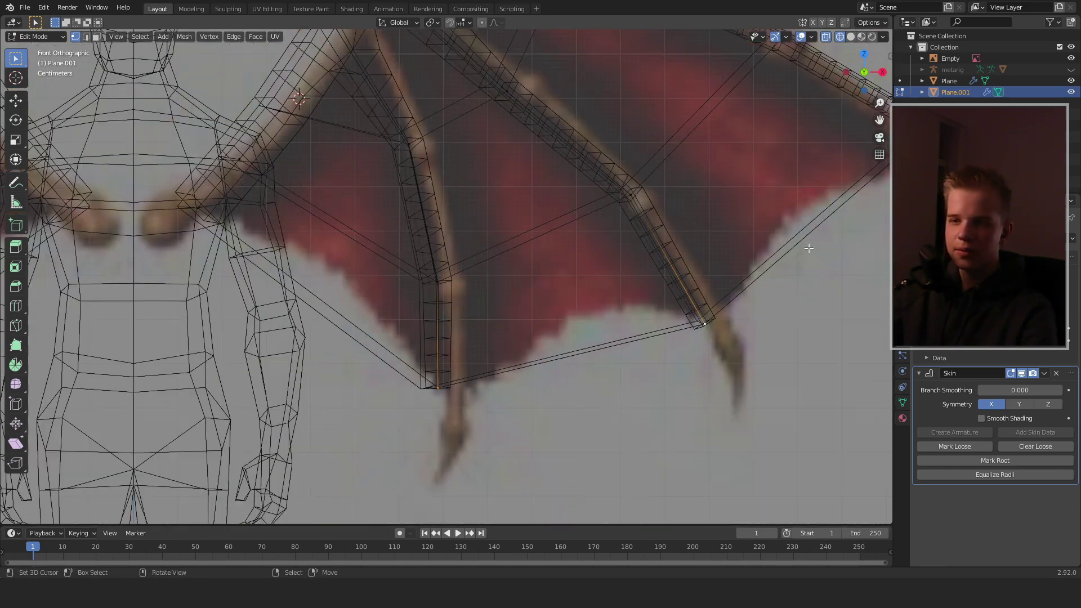
key("e")
left_click(577, 298)
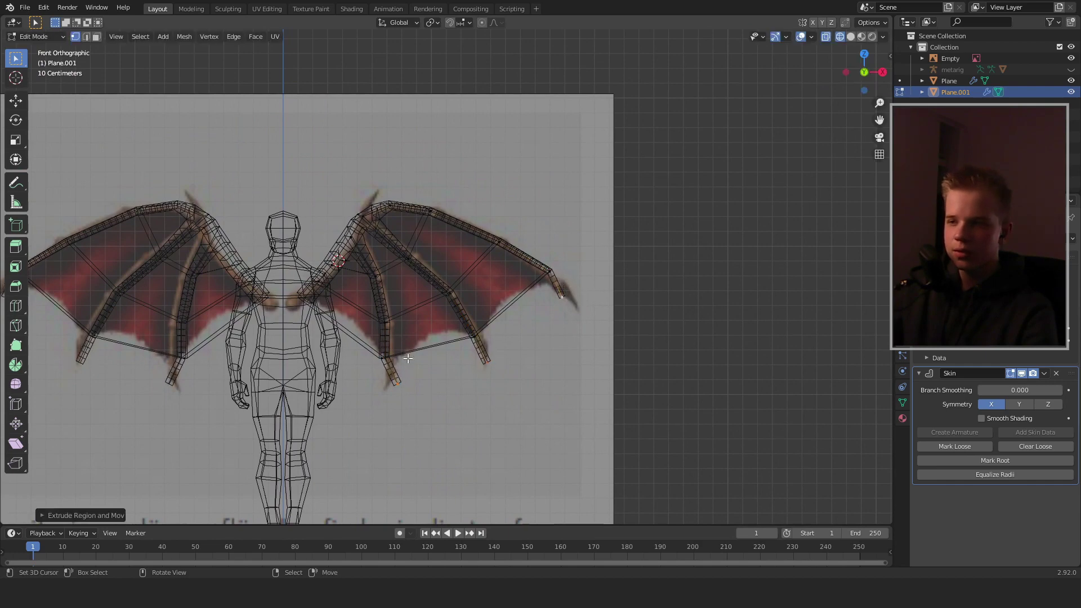
- Reposition the tip vertex of the innermost claw and shrink its skin radius to about 0.7
scroll(356, 392, "up", 4)
right_click(449, 381)
key("g")
left_click(418, 383)
key("ctrl+a")
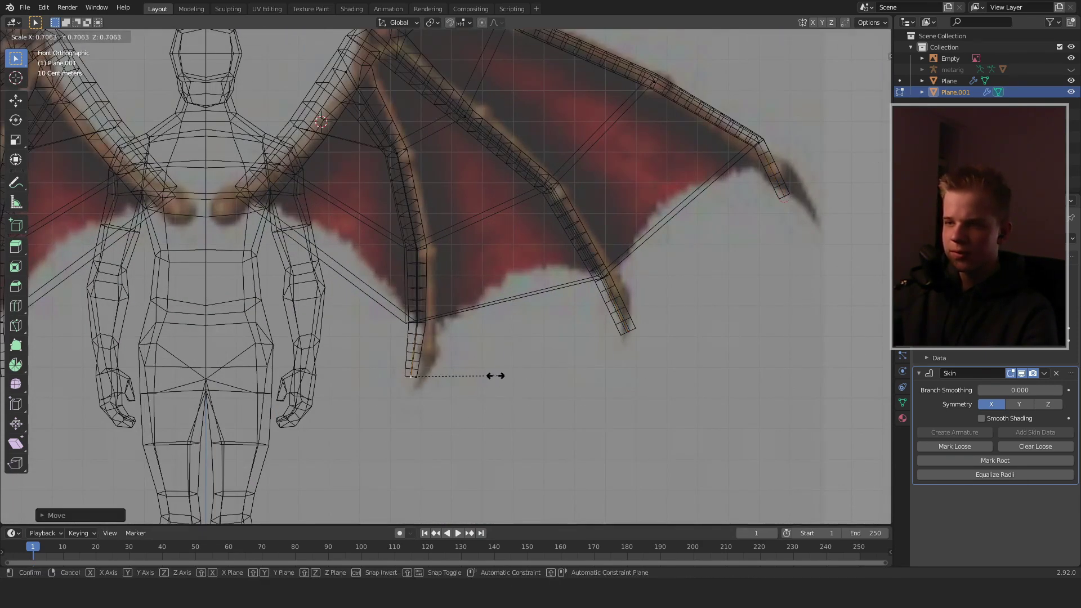
left_click(498, 378)
- Taper the middle and outer claw tips with a smaller skin radius, aligning the outer tip with the reference claw
left_click_drag(568, 365, 727, 287)
key("ctrl+a")
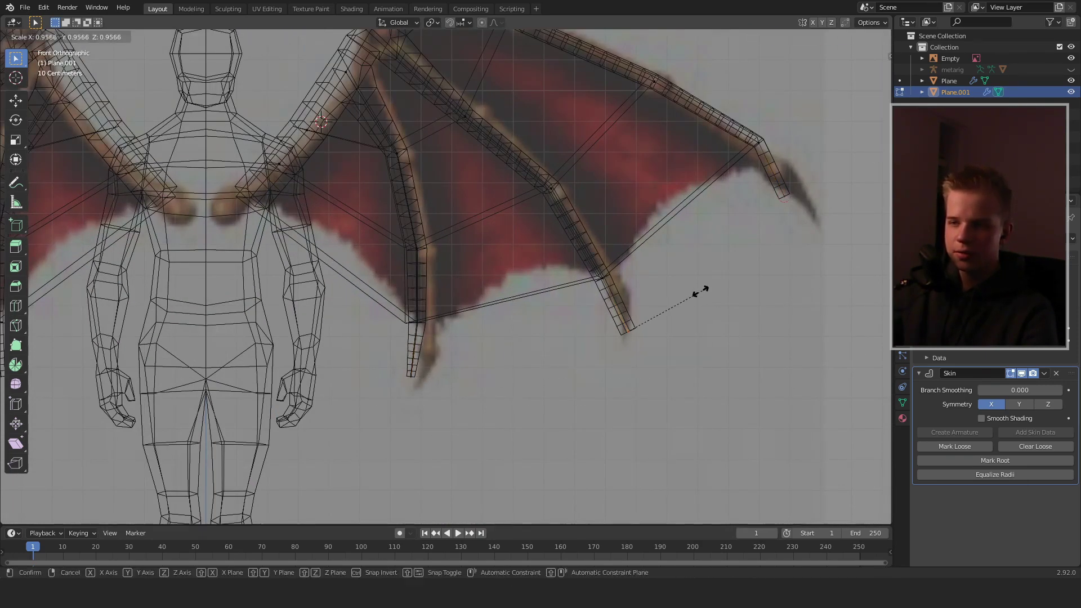
left_click(694, 290)
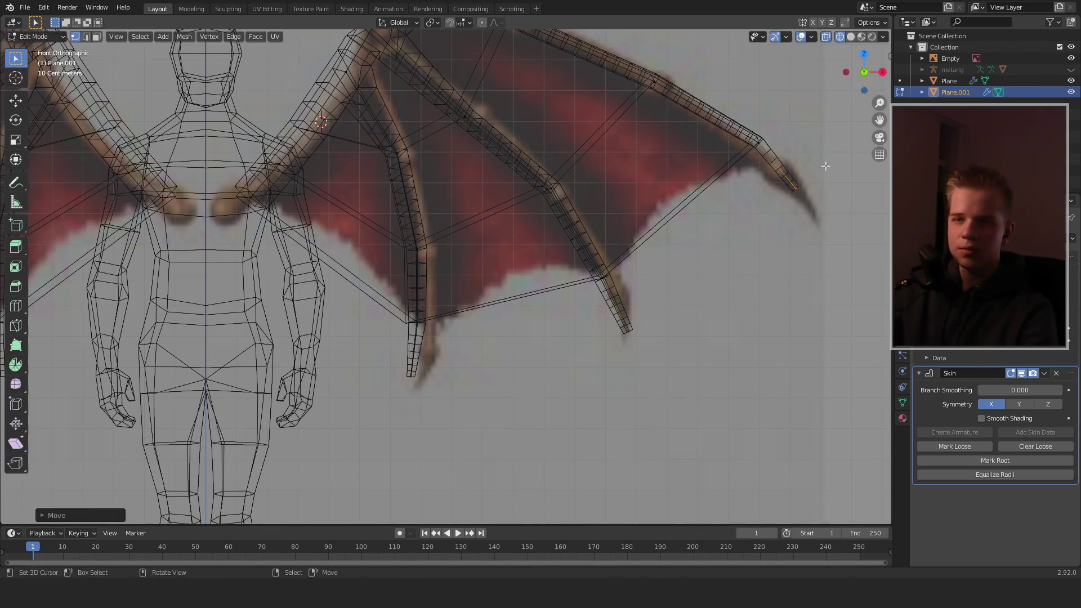
key("Tab")
key("shift+z")
scroll(822, 186, "down", 3)
mouse_move(819, 200)
middle_mouse_down()
mouse_move(652, 232)
mouse_move(635, 322)
mouse_move(657, 278)
mouse_move(611, 268)
middle_mouse_up()
scroll(610, 326, "up", 4)
key("alt+a")
- Move the wing membrane and bones together backward along the Y axis in the top view
key("KP_7")
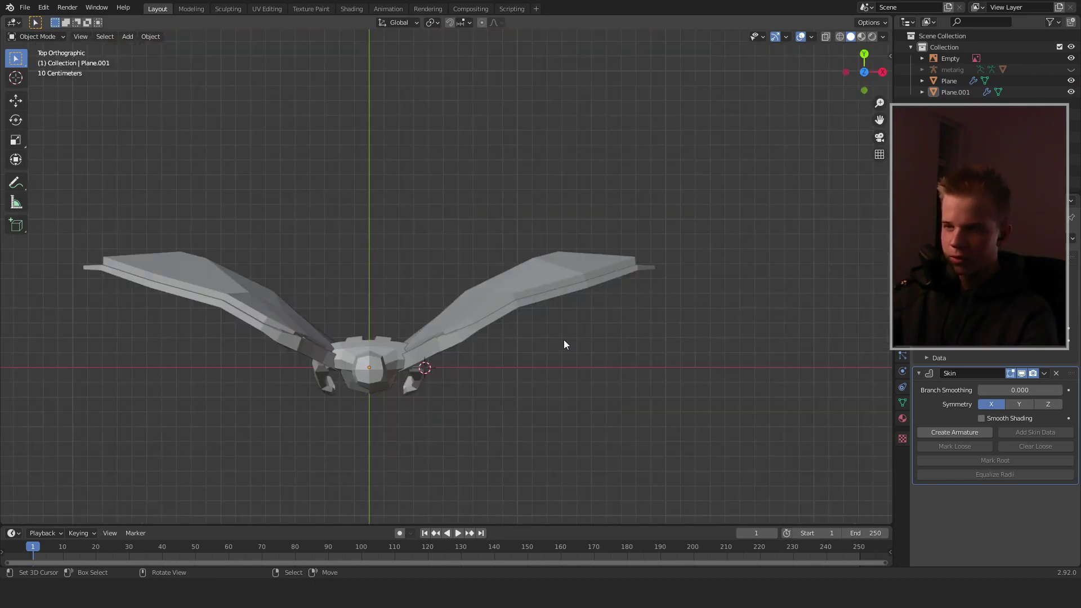
scroll(563, 340, "up", 2)
right_click(526, 305)
right_click(506, 351, "shift")
key("g")
key("y")
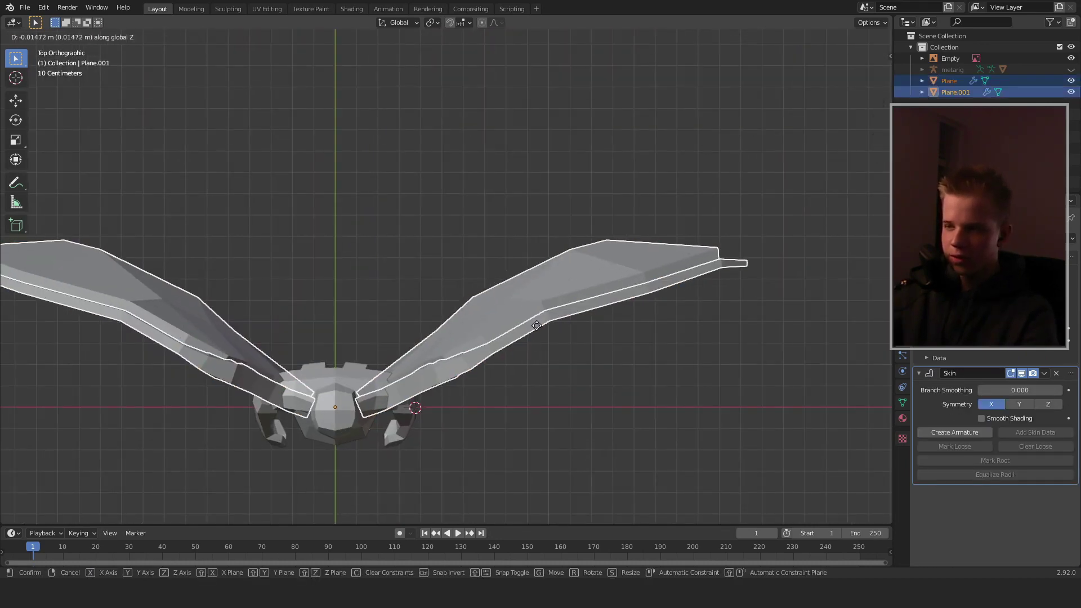
right_click(538, 265)
key("g")
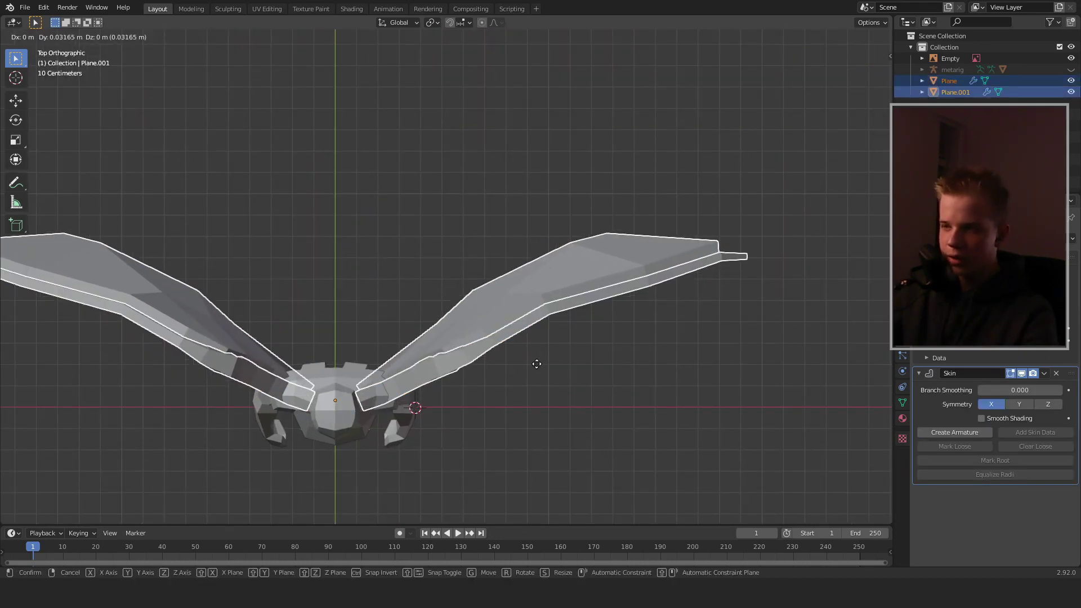
key("y")
left_click(537, 341)
- Extrude the root vertex of the arm bone toward the character's back and adjust the position of its new end
mouse_move(442, 367)
middle_mouse_down()
mouse_move(543, 325)
mouse_move(477, 289)
mouse_move(525, 261)
middle_mouse_up()
left_click(476, 290)
key("Tab")
middle_click_drag(506, 407, 498, 339, "shift")
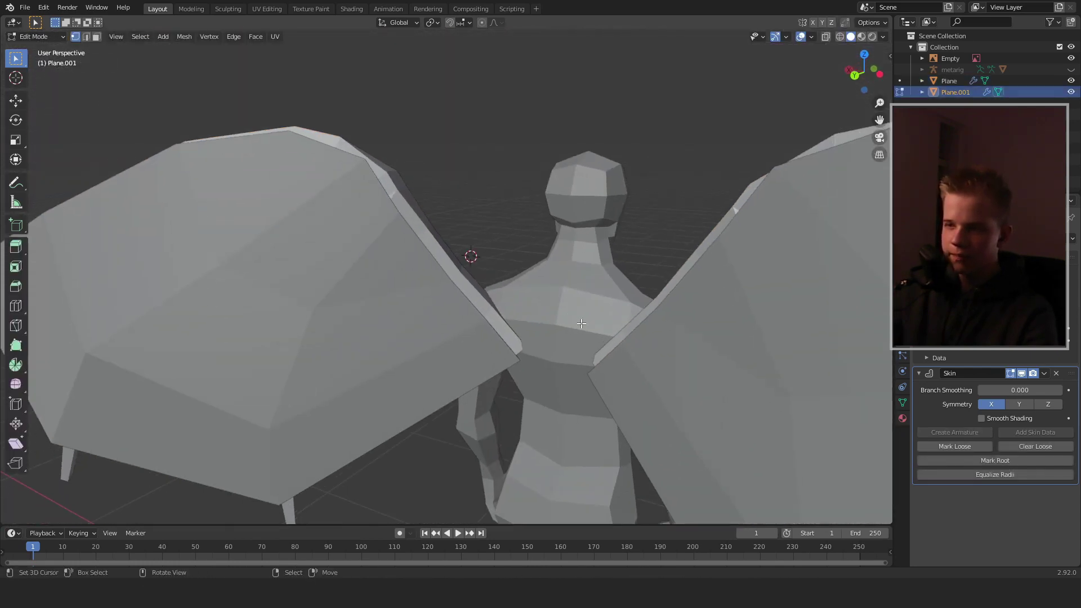
key("shift+z")
key("shift+z")
key("e")
left_click(565, 401)
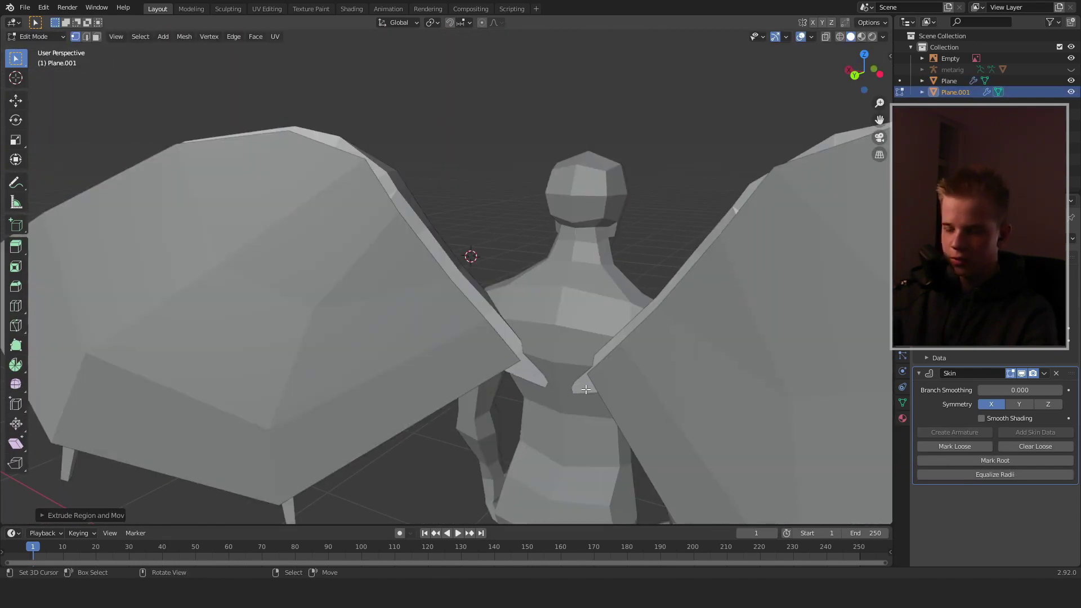
middle_click_drag(565, 401, 605, 361)
key("g")
left_click(572, 427)
key("Tab")
- Examine both wings on the character from the front and select the bones object
scroll(573, 427, "down", 4)
middle_click_drag(573, 426, 538, 377)
scroll(539, 351, "down", 6)
left_click(581, 354)
scroll(581, 353, "up", 6)
scroll(519, 332, "up", 3)
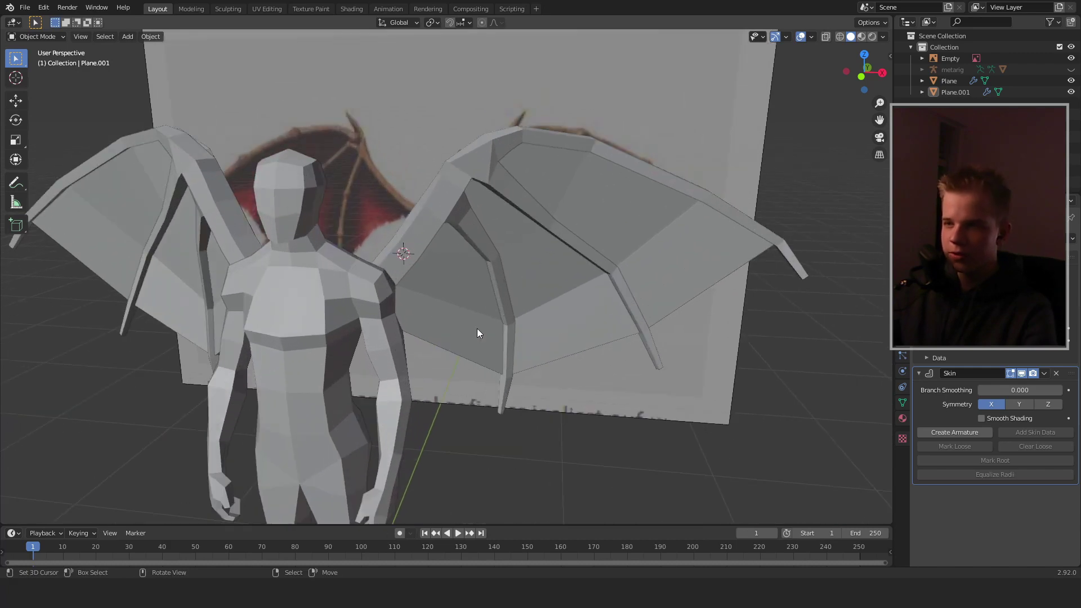
scroll(478, 329, "down", 1)
left_click(442, 224)
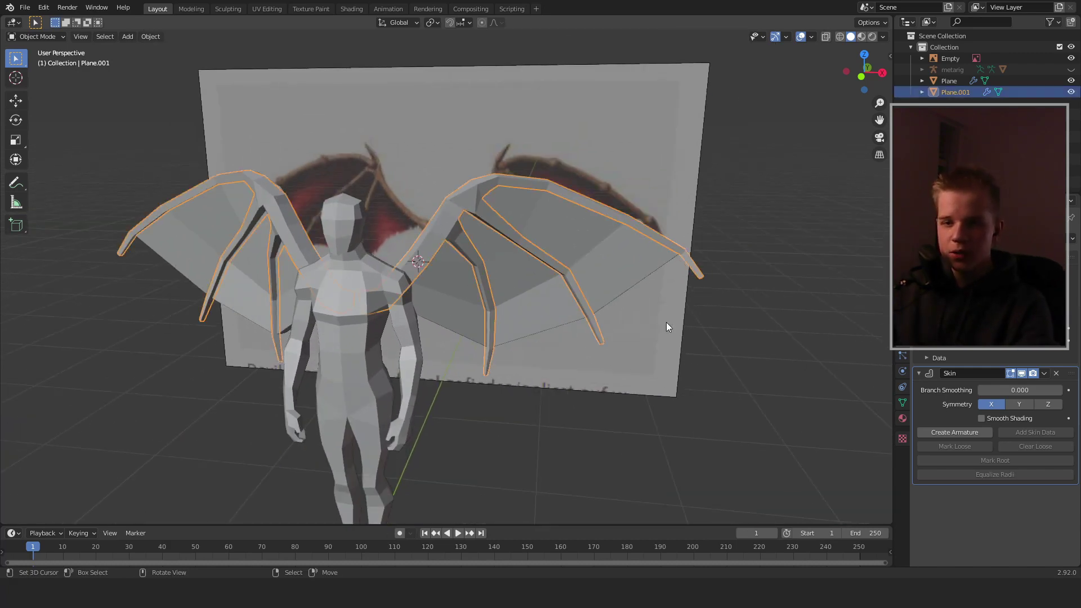
- Create an armature from the Skin modifier of the wing bones mesh and inspect the generated bones along the wing
left_click(953, 432)
middle_click_drag(658, 407, 538, 305)
scroll(580, 298, "down", 7)
scroll(538, 305, "up", 7)
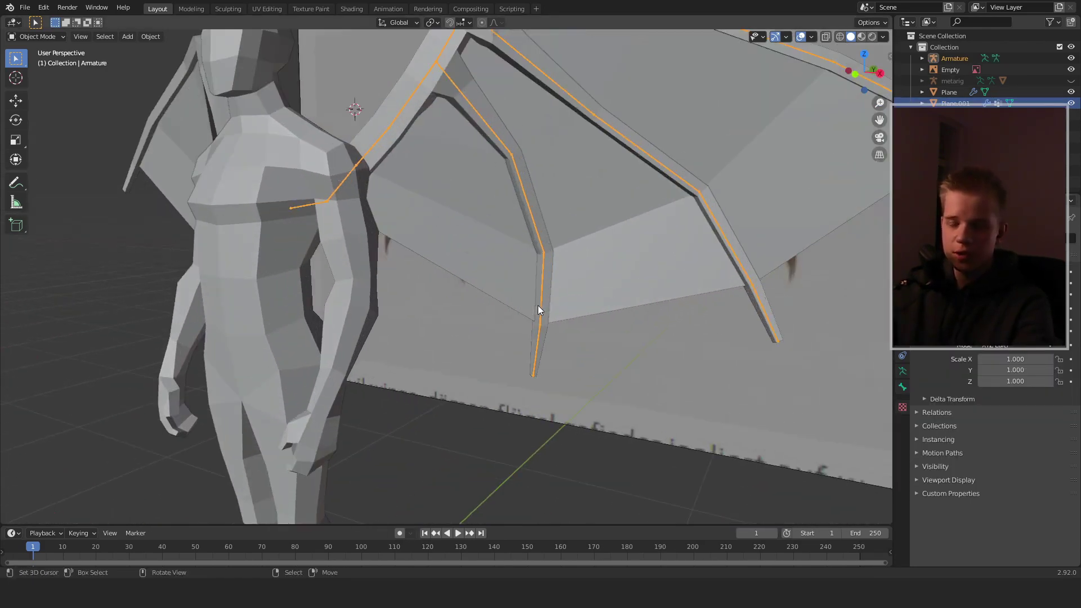
scroll(539, 305, "down", 3)
scroll(550, 258, "up", 3)
scroll(552, 236, "down", 4)
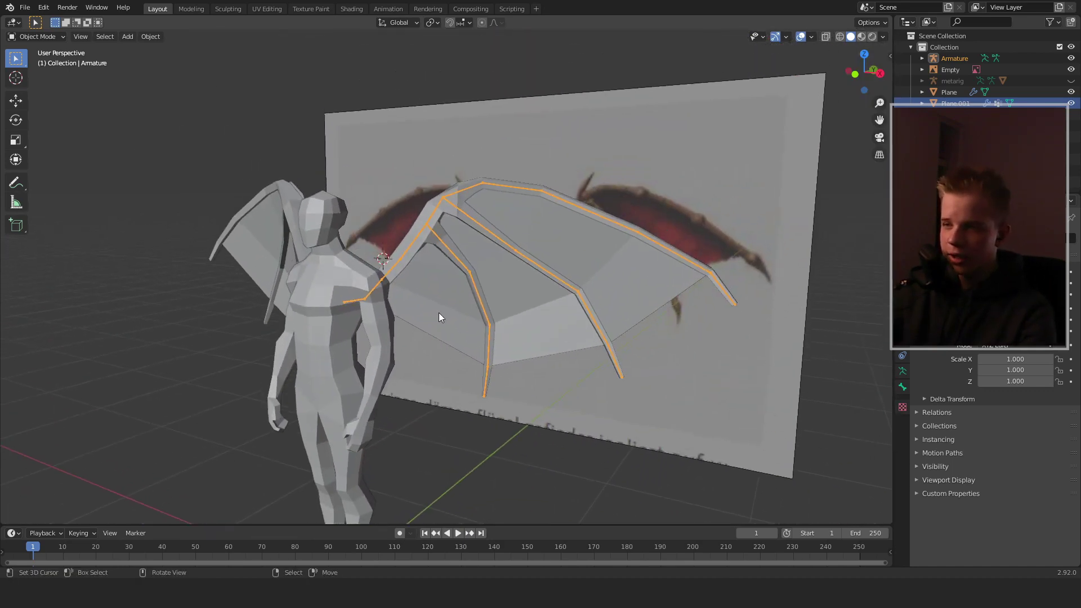
left_click(467, 275)
left_click(540, 266, "shift")
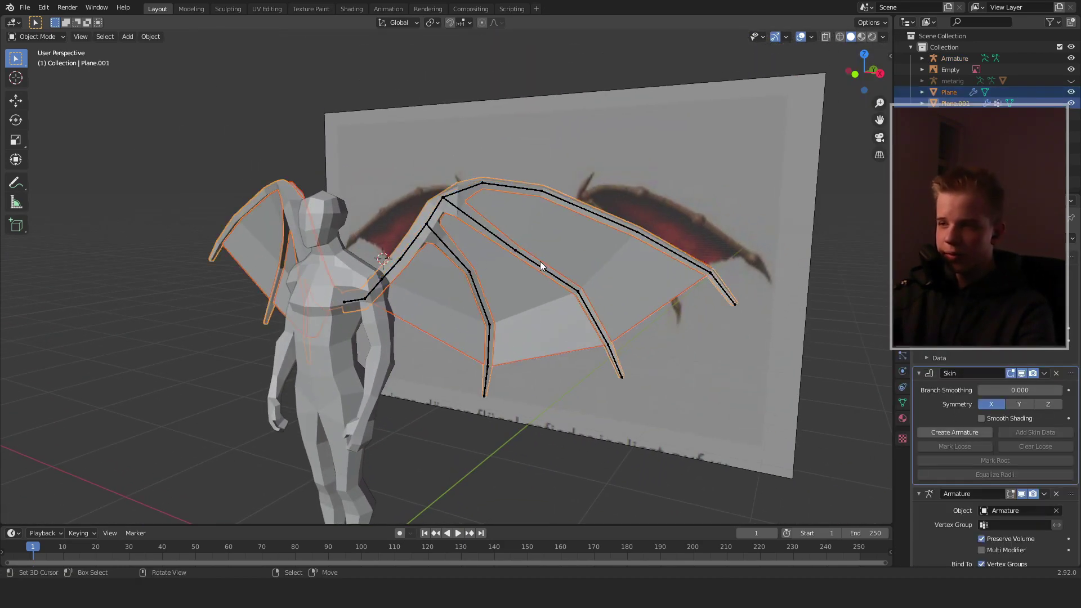
left_click(454, 254, "shift")
scroll(468, 268, "down", 3)
middle_click_drag(471, 271, 513, 271)
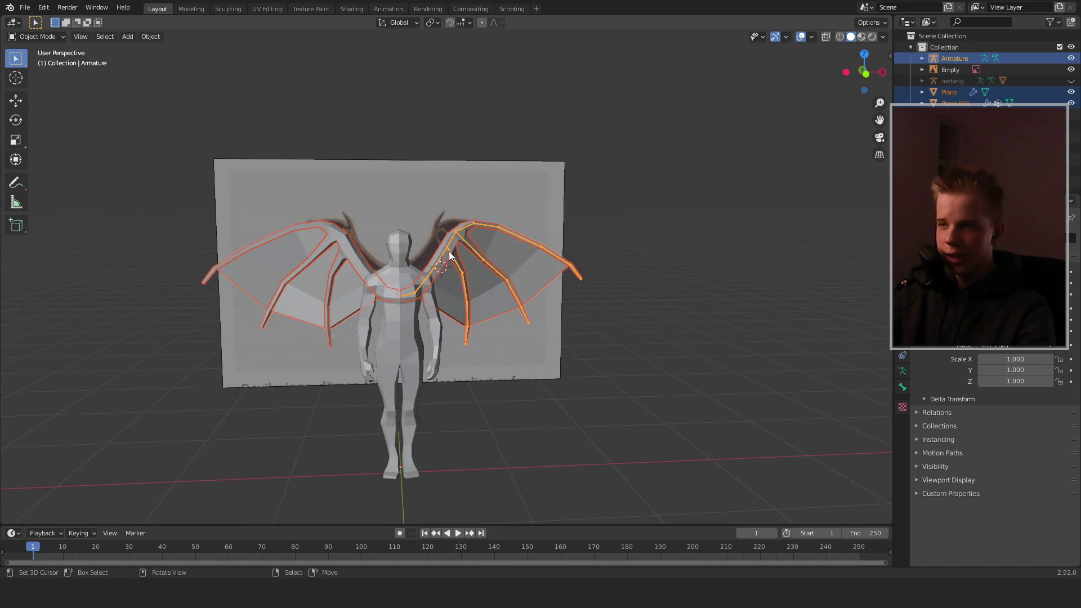
- Select only the wing armature and enter Edit Mode on its bones
left_click(449, 248)
left_click(449, 247)
key("Tab")
scroll(562, 273, "up", 3)
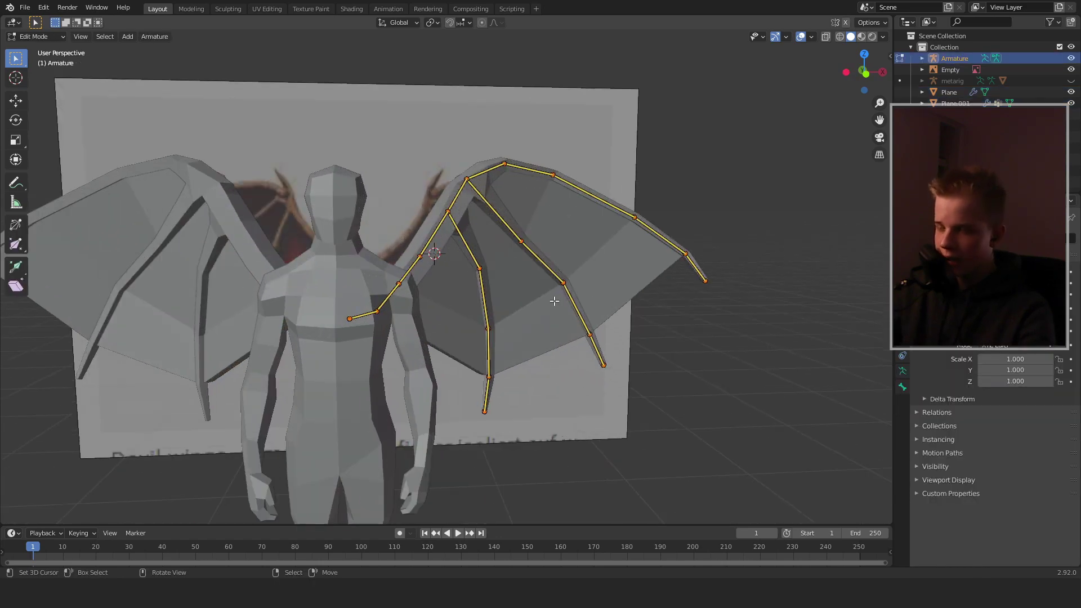
scroll(558, 293, "down", 3)
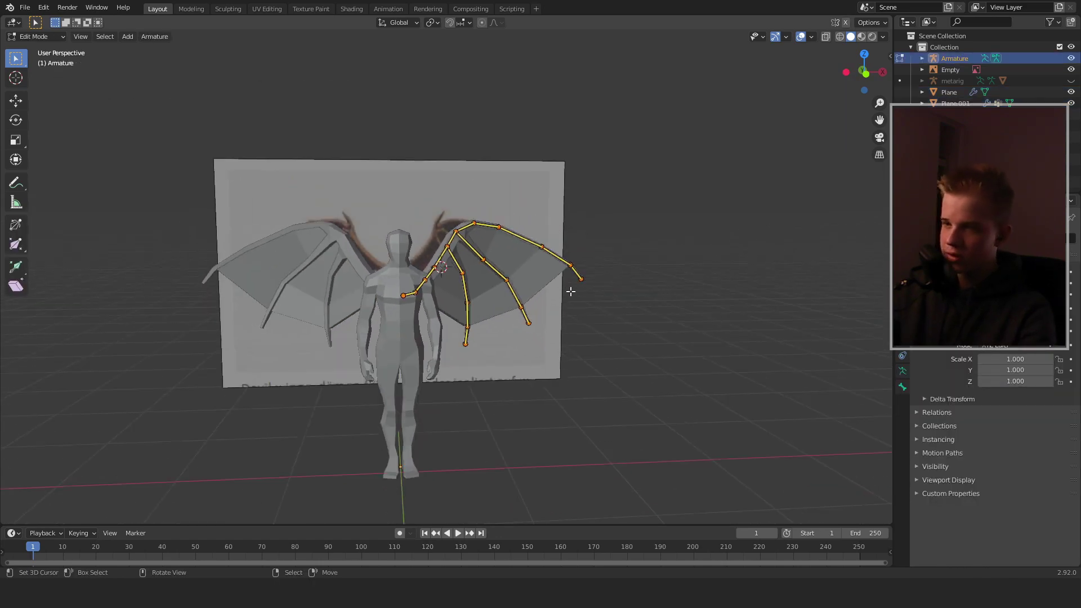
- Try to mirror the selected wing bones to the other side with Symmetrize, and undo the attempt
left_click(155, 36)
left_click(181, 195)
scroll(611, 248, "down", 2)
scroll(597, 254, "up", 4)
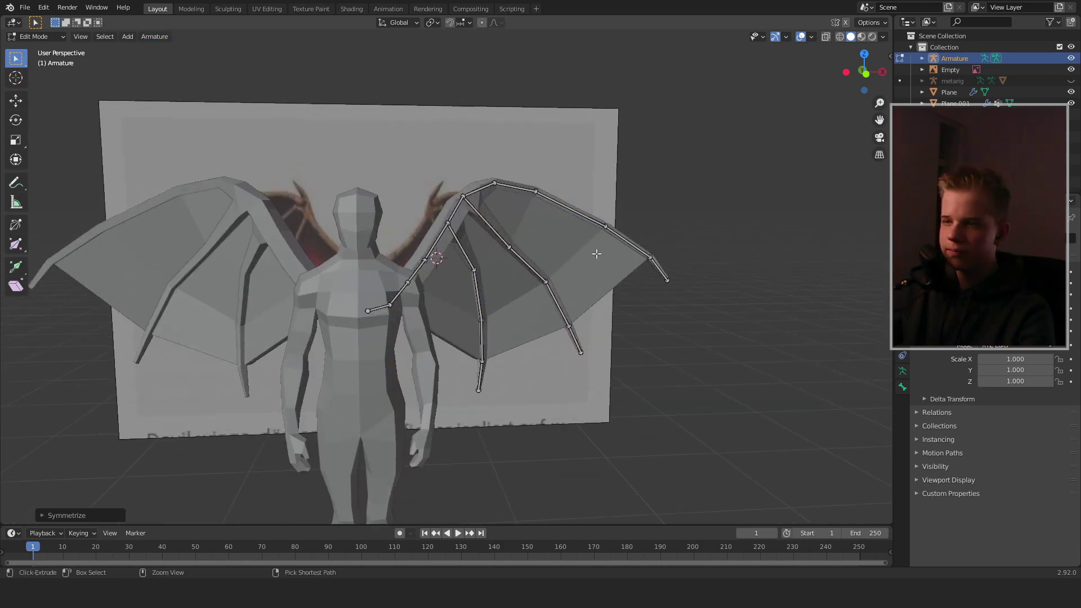
key("ctrl+z")
- Set the transform pivot point to 3D Cursor and snap the cursor to the world origin
scroll(595, 268, "down", 1)
scroll(596, 268, "down", 3)
key("period")
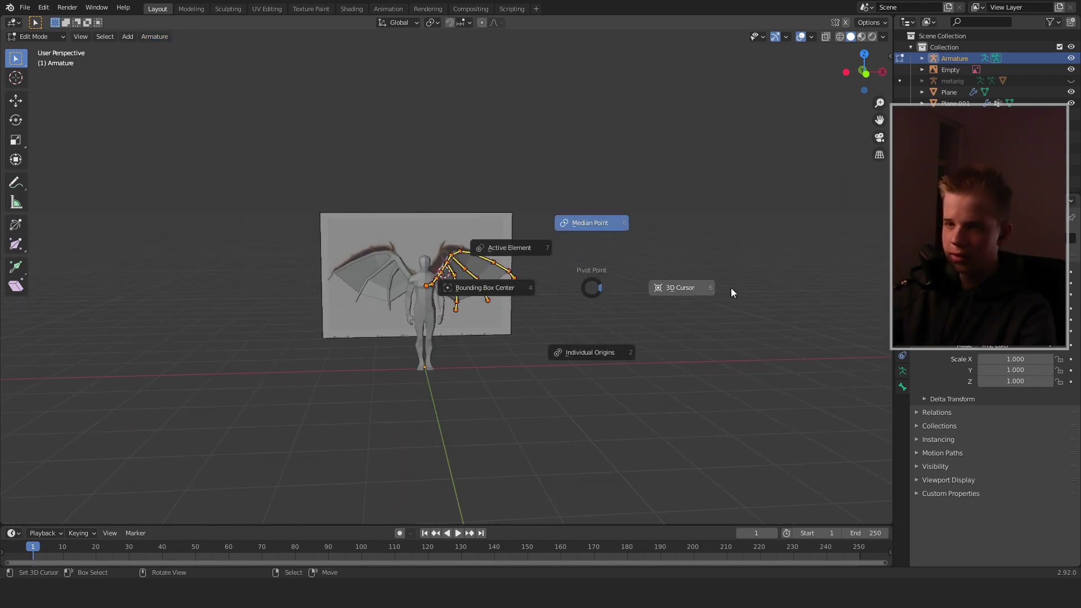
left_click(731, 288)
scroll(538, 330, "up", 3)
key("shift+s")
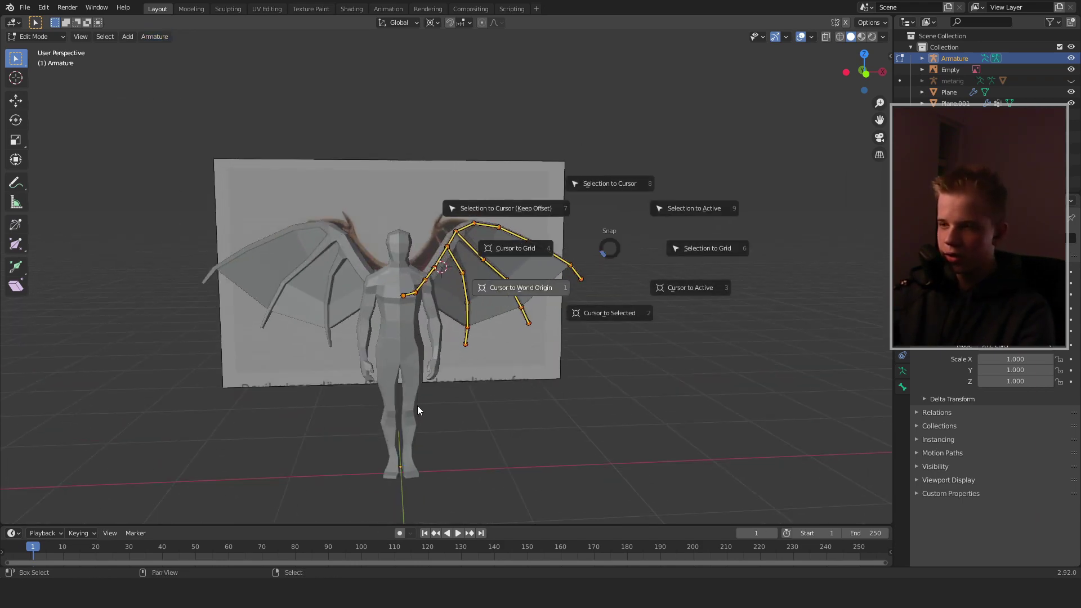
left_click(428, 401)
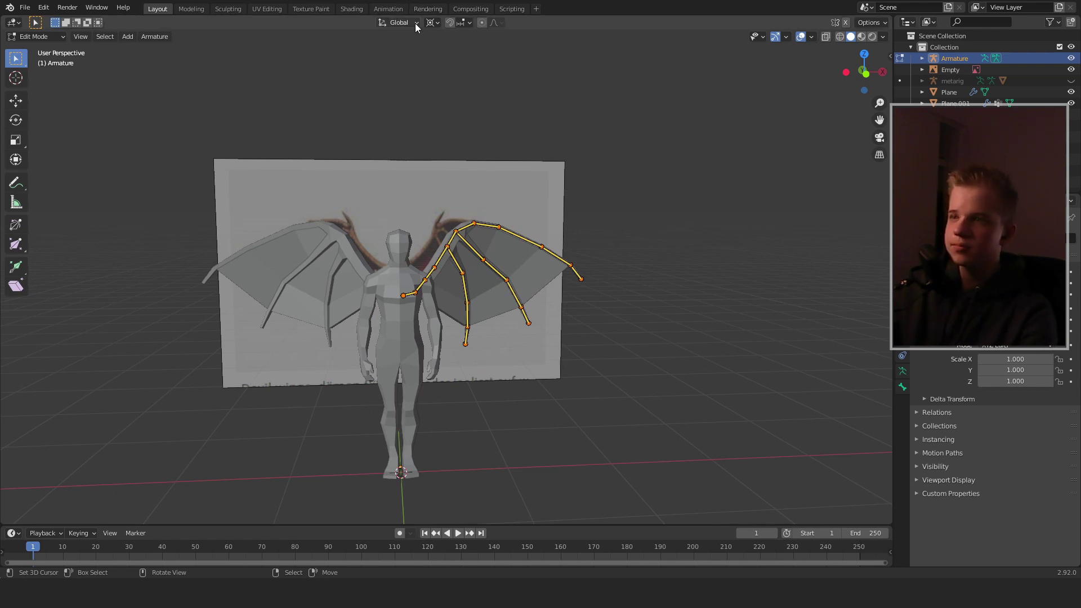
- Reapply the 3D Cursor pivot option and snap the cursor to the world origin once more
left_click(431, 22)
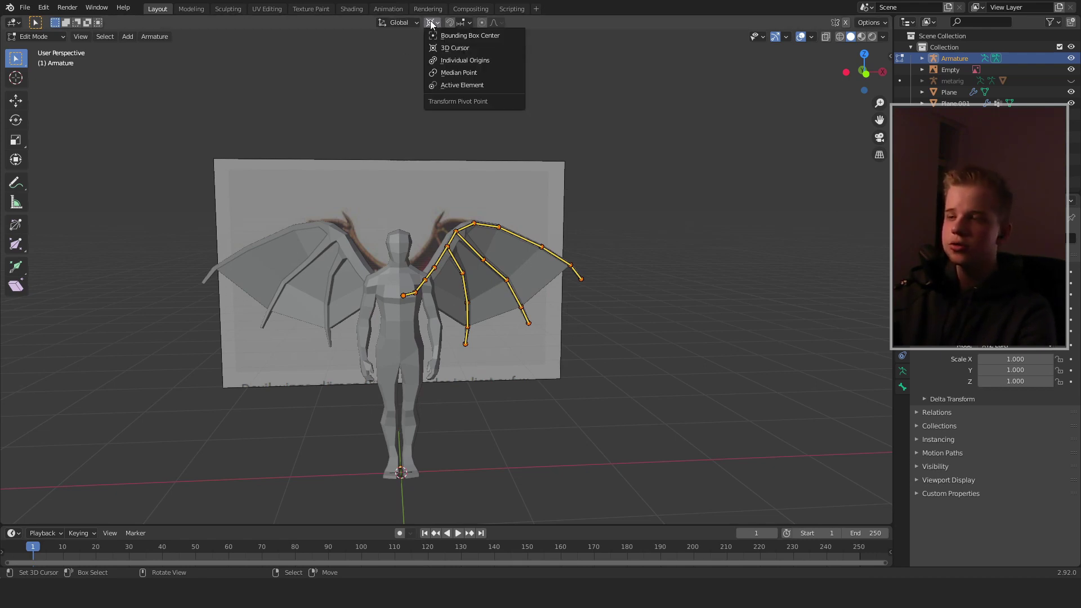
left_click(455, 48)
left_click(436, 22)
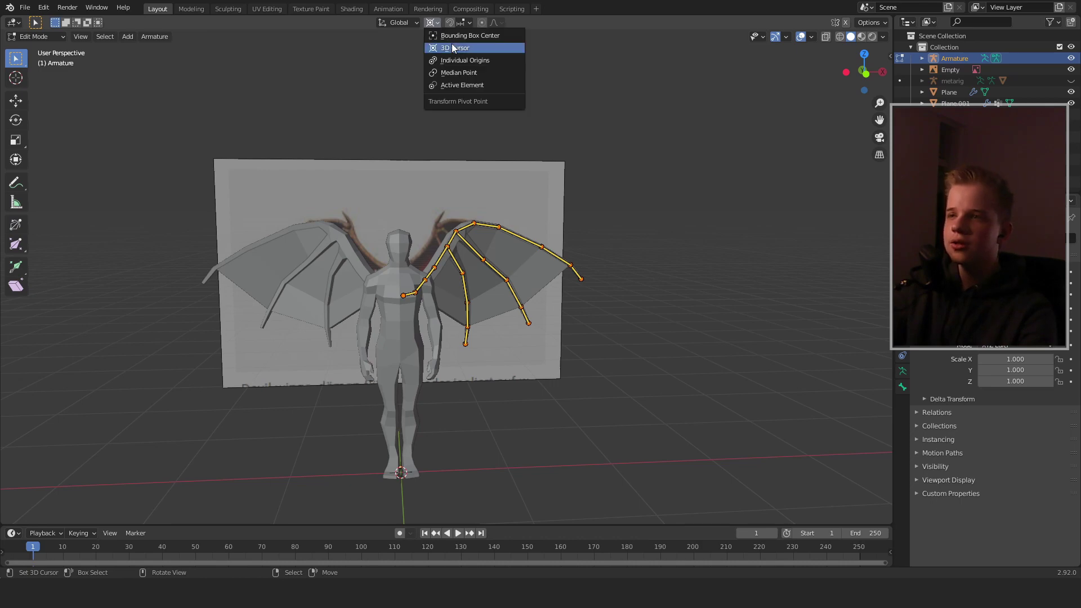
left_click(458, 48)
scroll(467, 291, "up", 3)
scroll(468, 291, "down", 5)
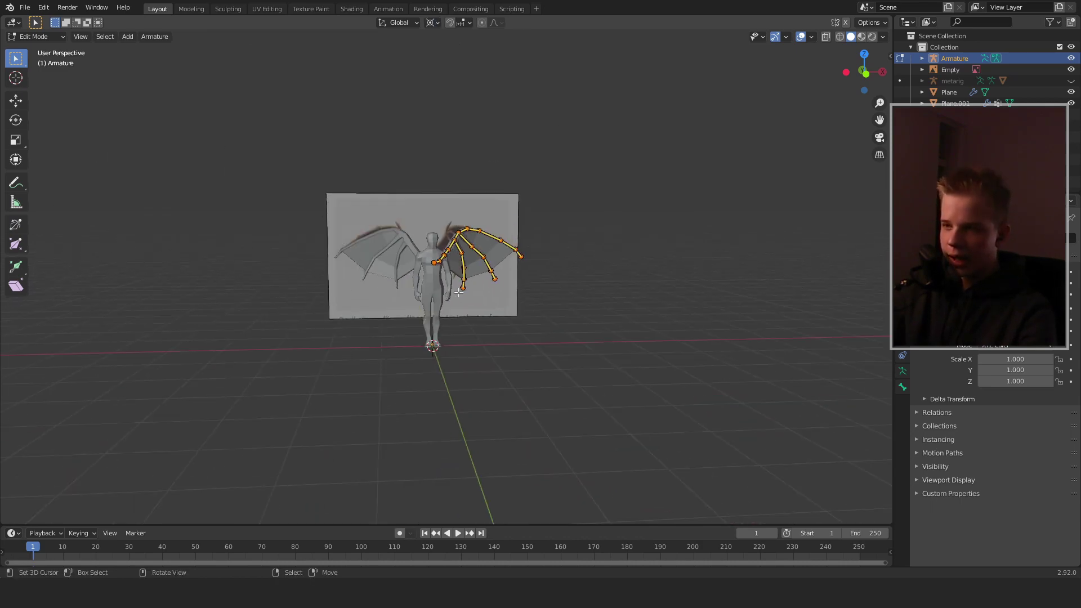
scroll(468, 290, "up", 4)
key("shift+s")
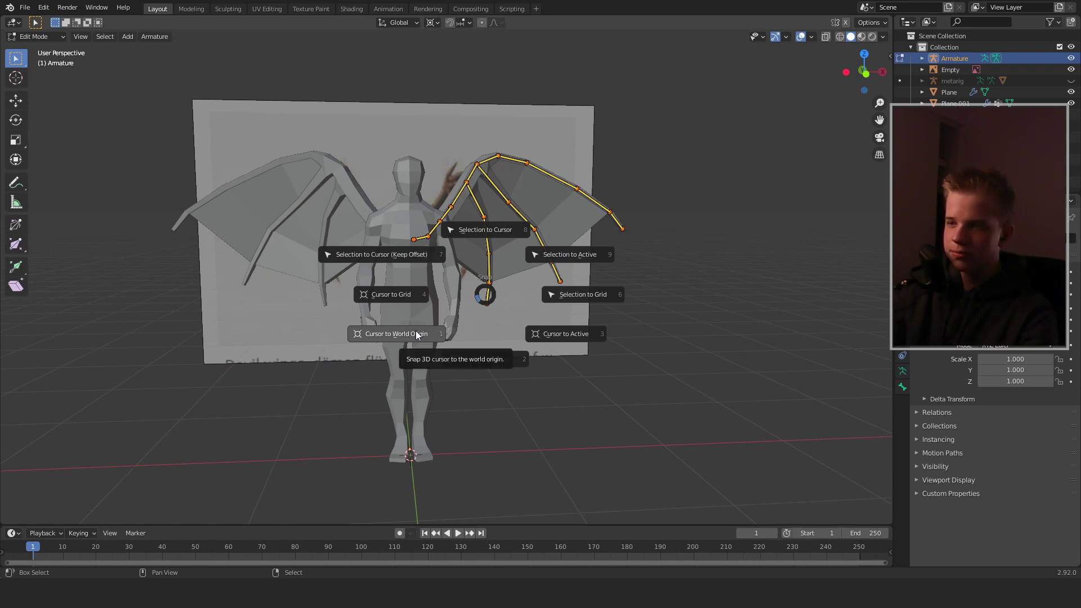
left_click(424, 336)
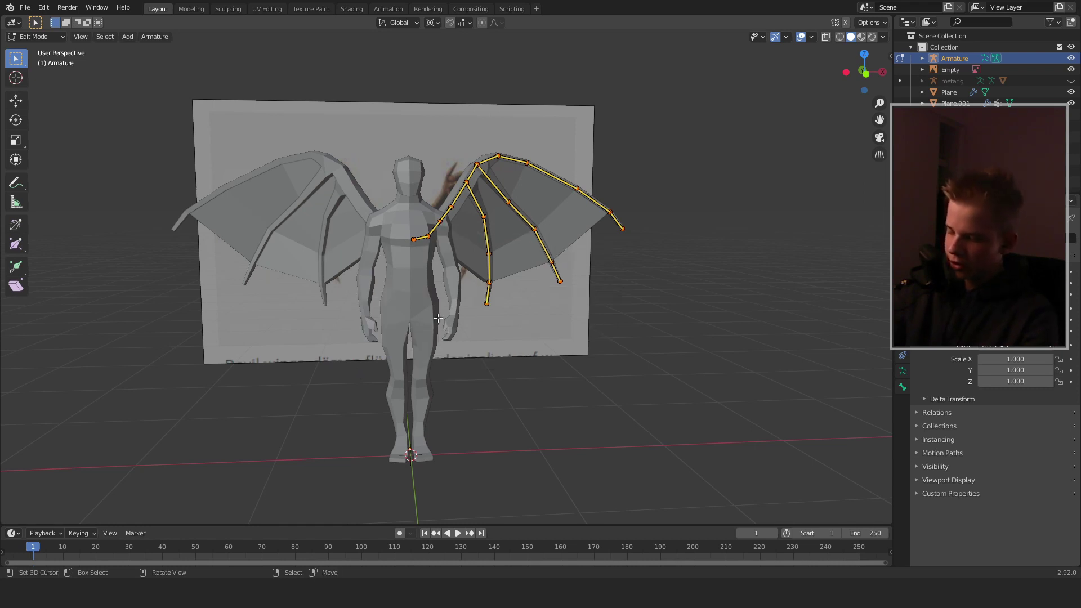
- Duplicate all armature bones in place and mirror the copy along the global X axis onto the opposite wing
key("shift+d")
key("Escape")
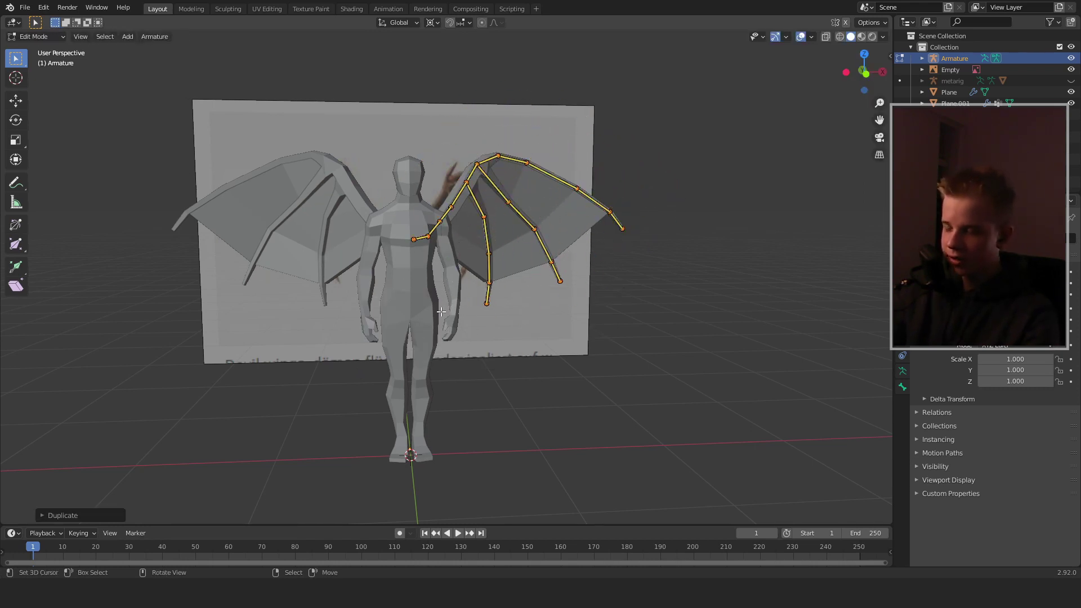
key("ctrl+m")
key("x")
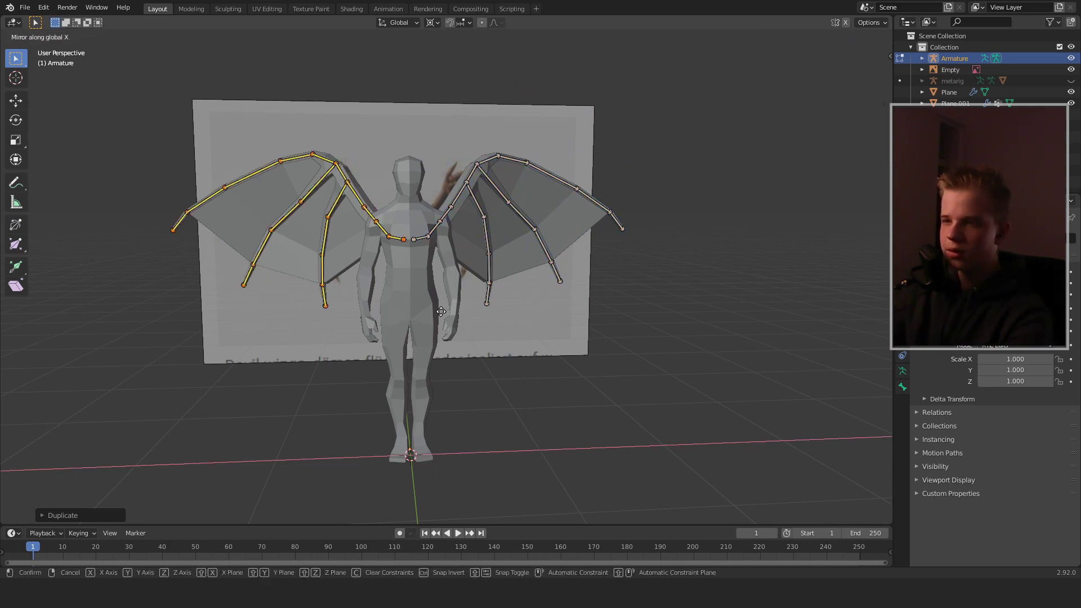
middle_click_drag(445, 203, 456, 293, "shift")
scroll(499, 343, "down", 2)
scroll(526, 408, "up", 4)
middle_click_drag(499, 343, 659, 360)
- Return to Object Mode and parent the wing membrane and the bones mesh to the armature
key("ctrl+Tab")
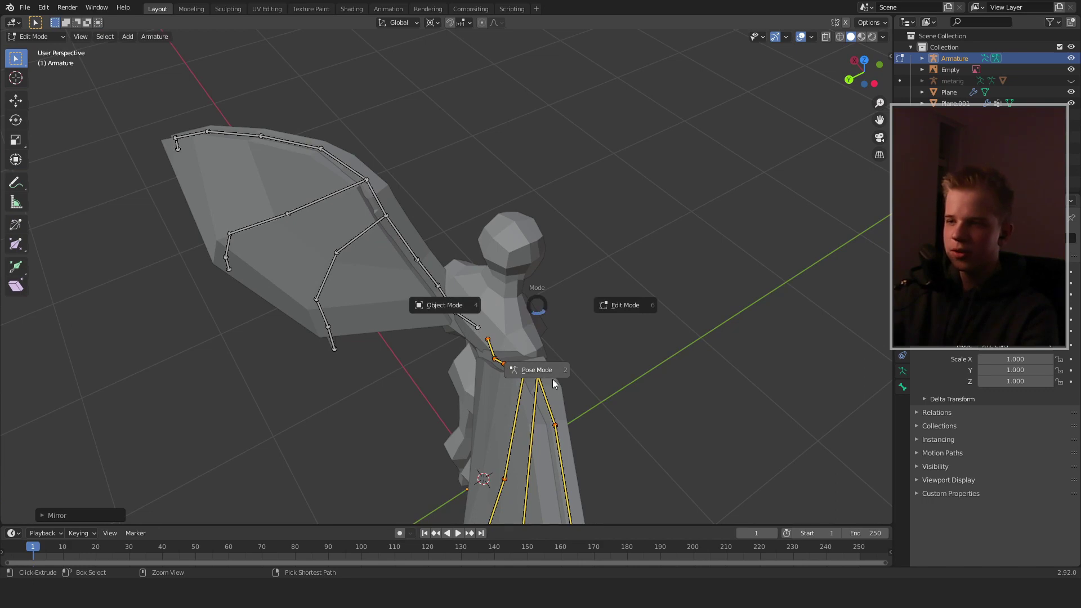
left_click(446, 326)
middle_click_drag(446, 327, 537, 362)
scroll(538, 355, "up", 2)
right_click(531, 309, "shift")
right_click(532, 255, "shift")
scroll(540, 304, "down", 4)
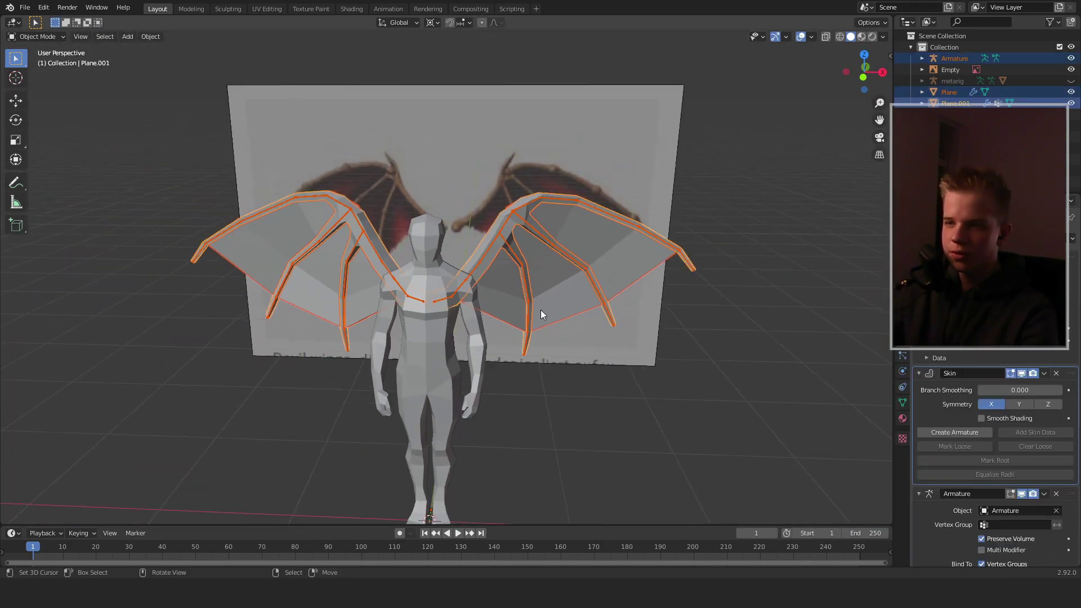
scroll(532, 282, "up", 4)
left_click(560, 190, "shift")
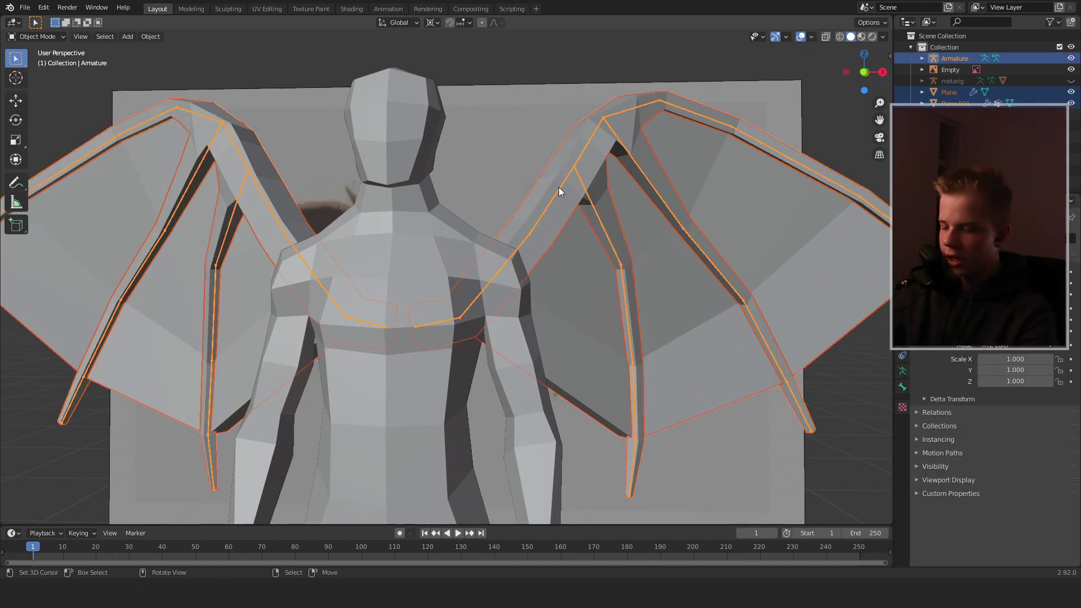
key("ctrl+p")
left_click(558, 186)
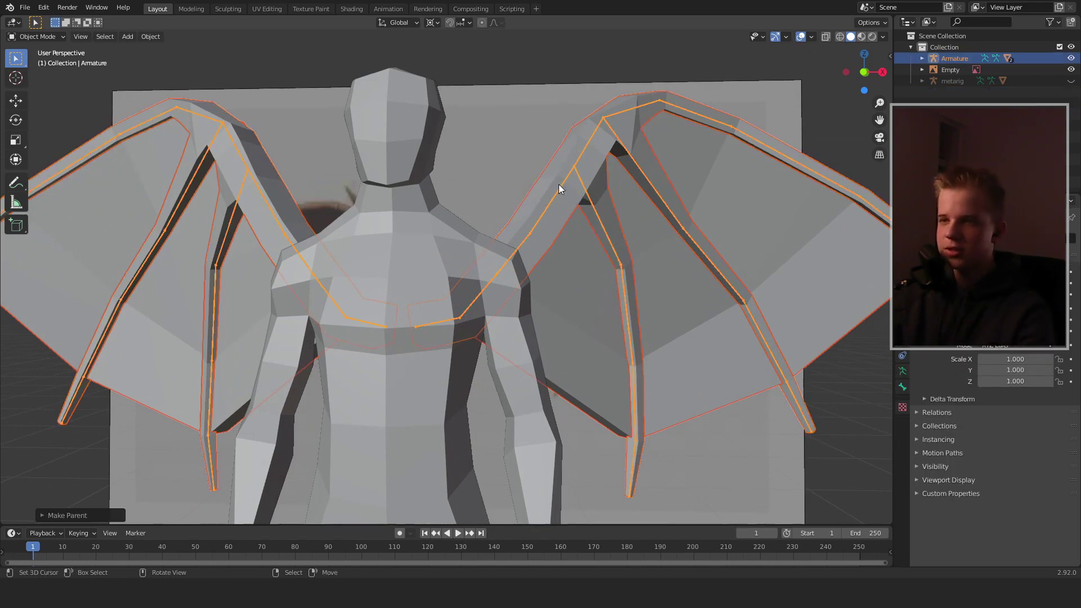
- Switch the armature to Pose Mode and try rotating the upper bone of the inner wing finger
right_click(578, 174)
right_click(576, 170)
key("ctrl+Tab")
right_click_drag(583, 186, 577, 175)
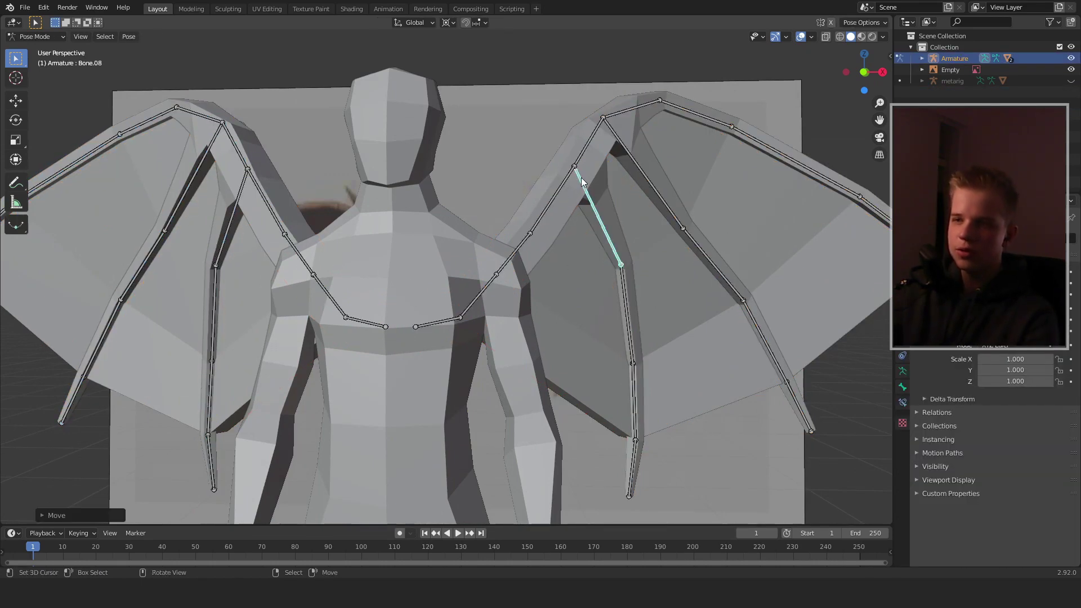
scroll(648, 265, "down", 4)
key("r")
right_click(642, 287)
scroll(631, 327, "down", 4)
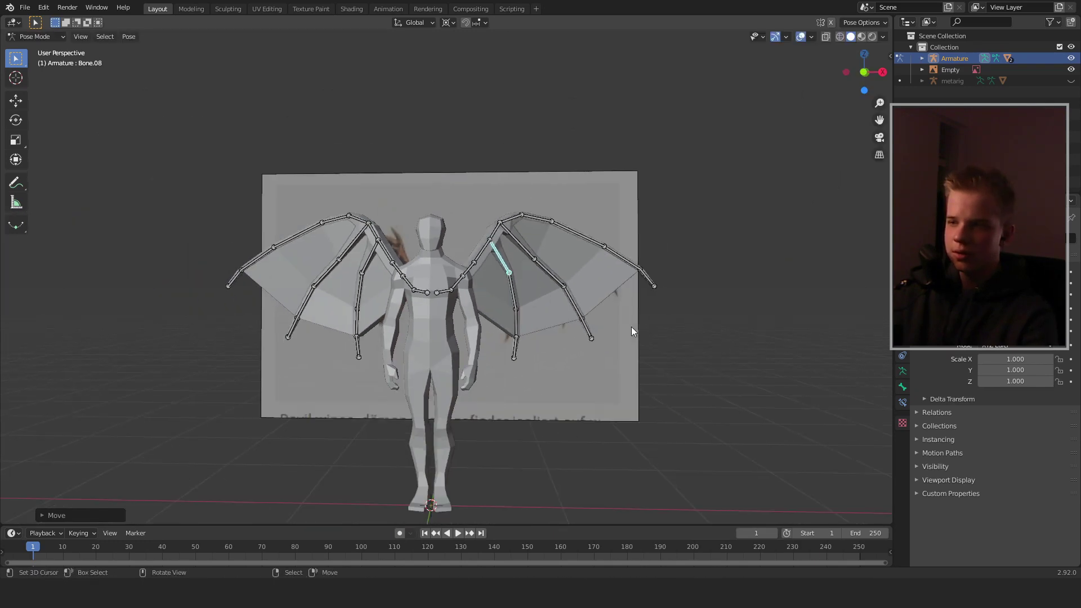
mouse_move(586, 338)
middle_mouse_down()
mouse_move(622, 354)
mouse_move(518, 358)
mouse_move(661, 368)
mouse_move(605, 337)
middle_mouse_up()
scroll(622, 353, "up", 6)
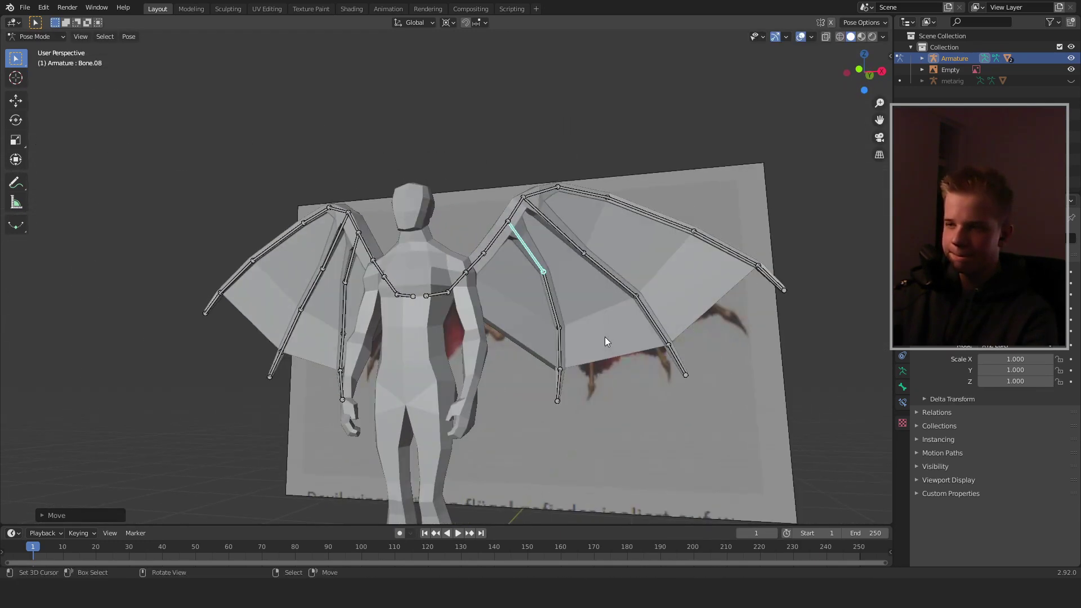
- Return to Object Mode and check the Armature modifier settings on the membrane and the bones mesh
key("ctrl+Tab")
right_click(523, 312)
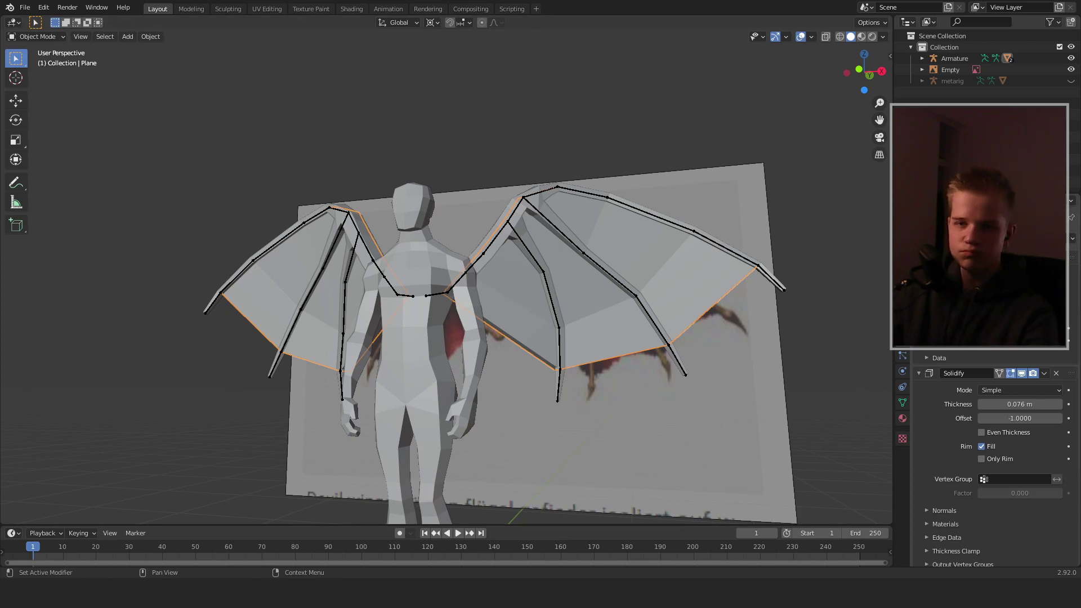
middle_click_drag(666, 328, 641, 365)
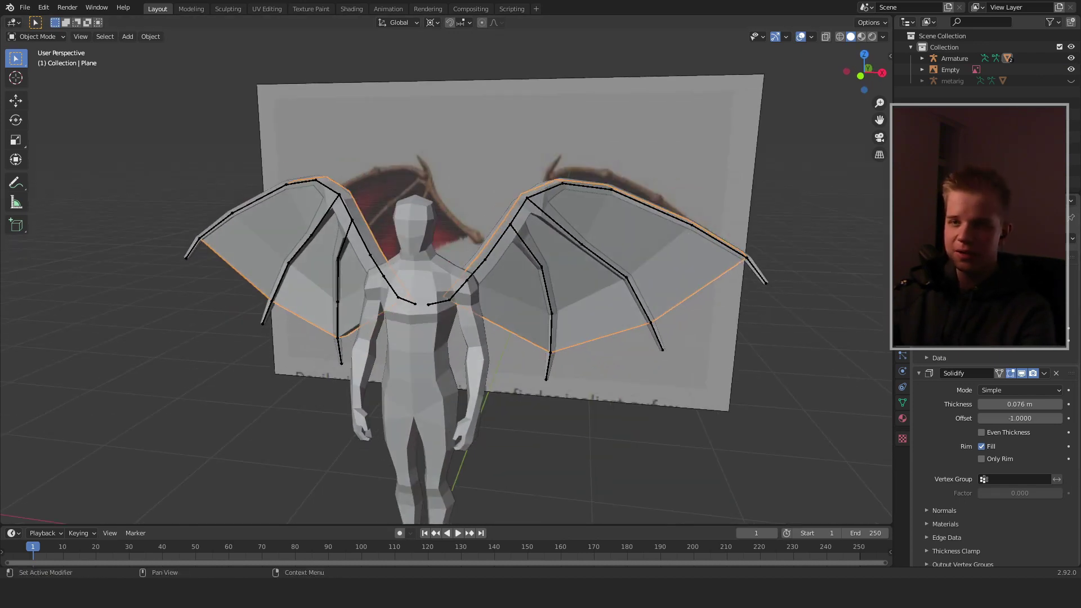
scroll(994, 451, "down", 5)
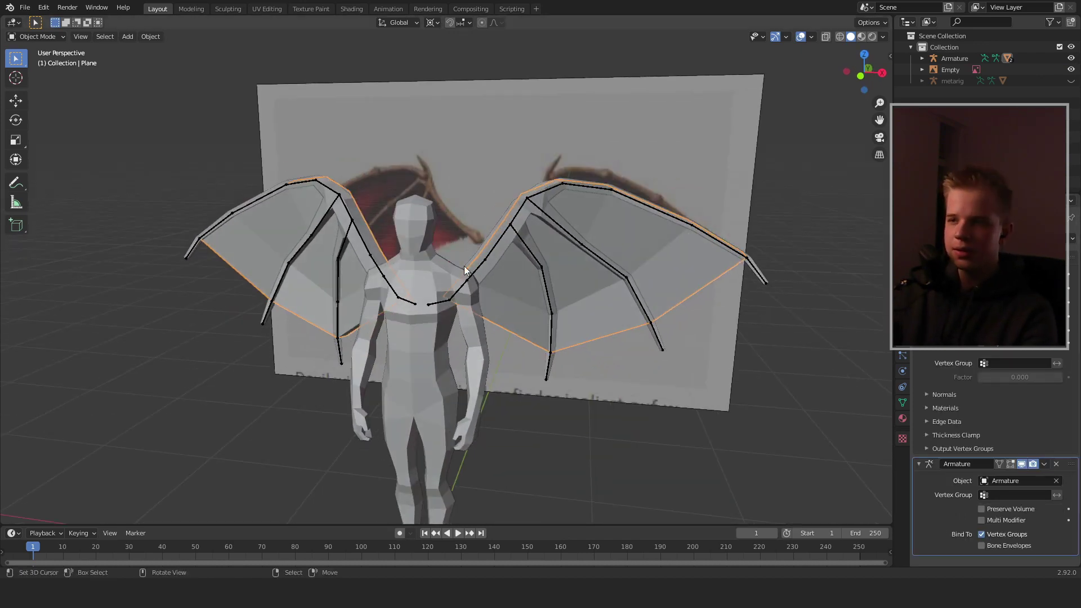
left_click(498, 252)
scroll(995, 428, "down", 5)
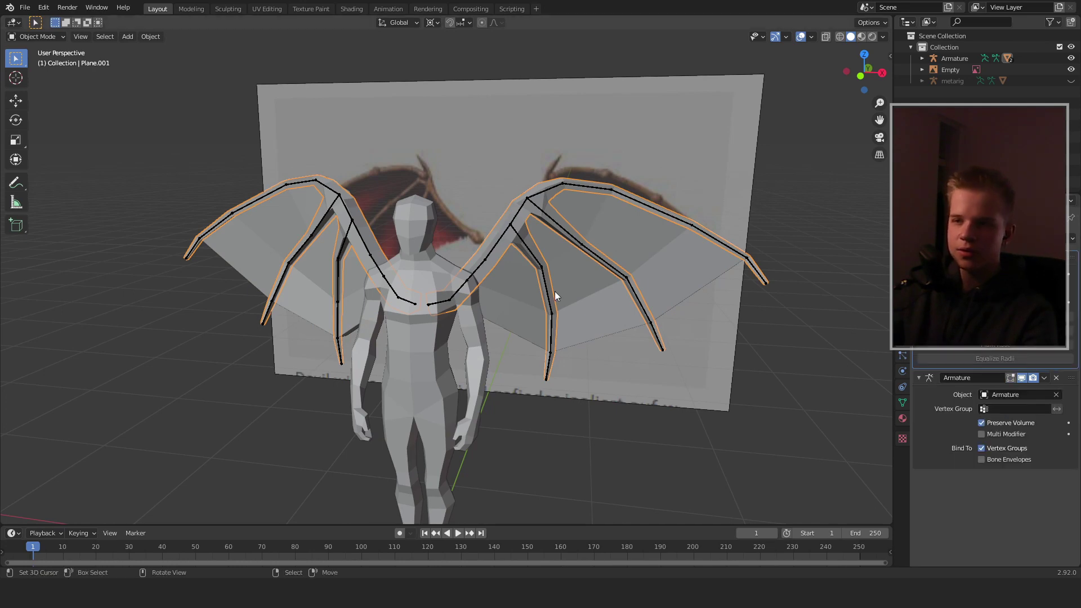
- Select the bones mesh and membrane with the armature active, and parent both meshes to it again
left_click(518, 241)
left_click(525, 241)
left_click(519, 217, "shift")
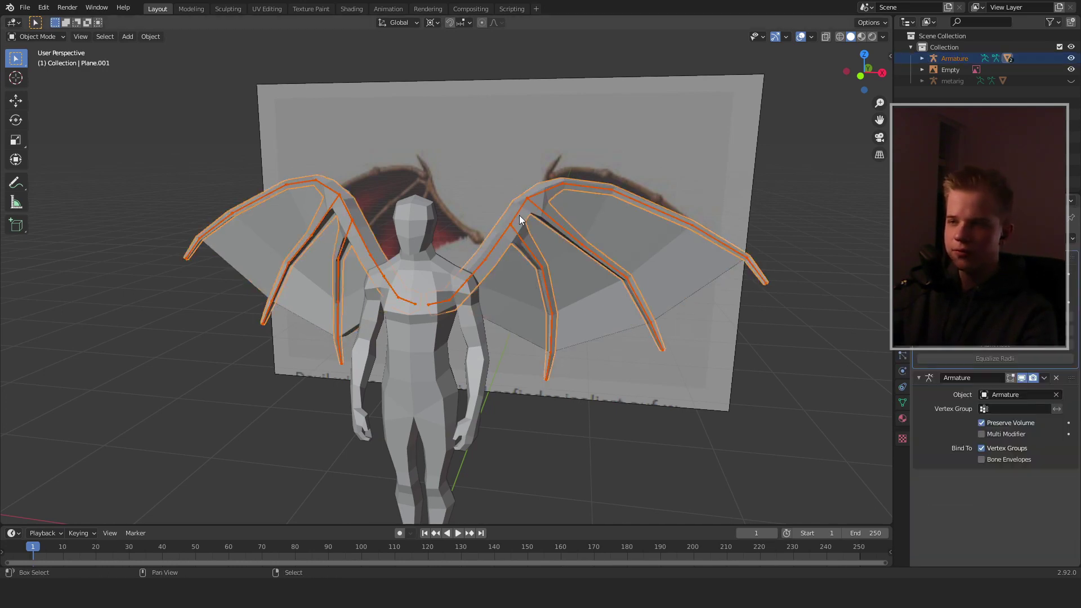
right_click(535, 260, "shift")
right_click(530, 243, "shift")
right_click(529, 248, "shift")
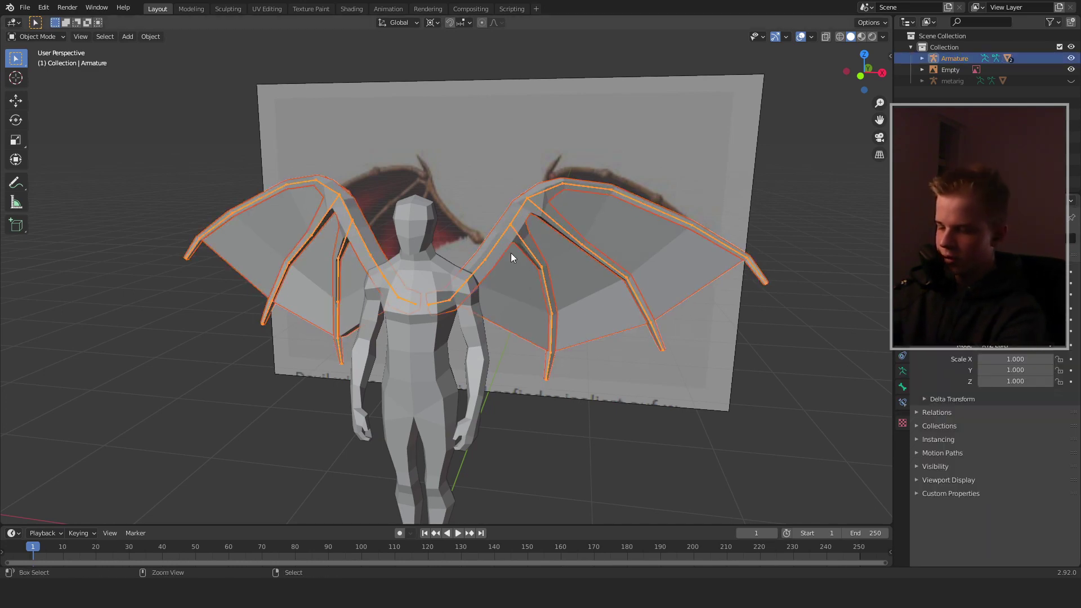
key("ctrl+p")
left_click(511, 253)
- Switch to Pose Mode and try rotating the inner finger's upper bone and two arm bones to test the wing's deformation
key("ctrl+Tab")
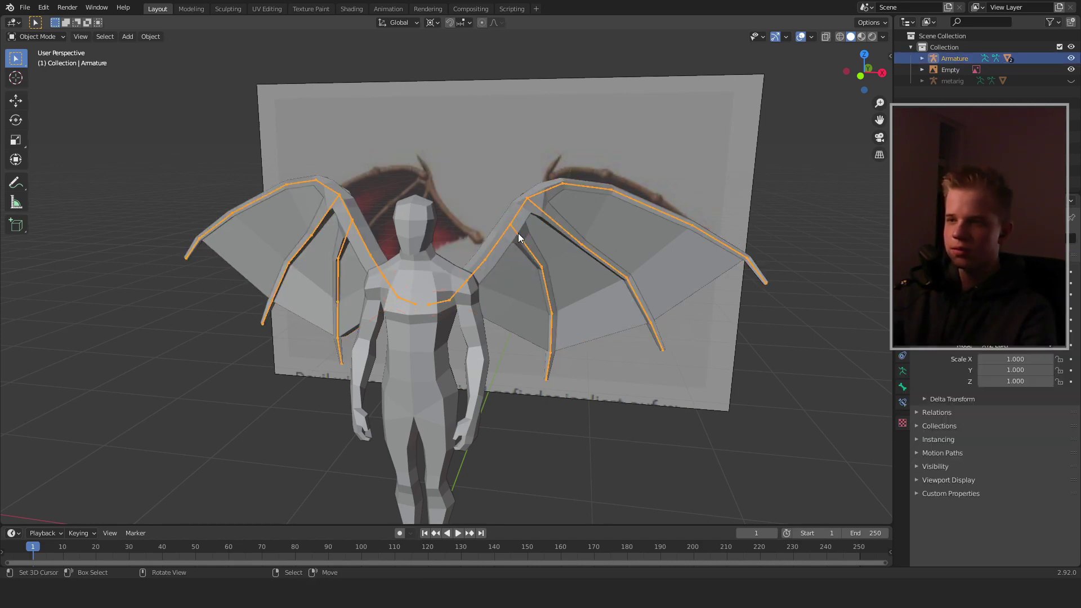
left_click(517, 240)
key("r")
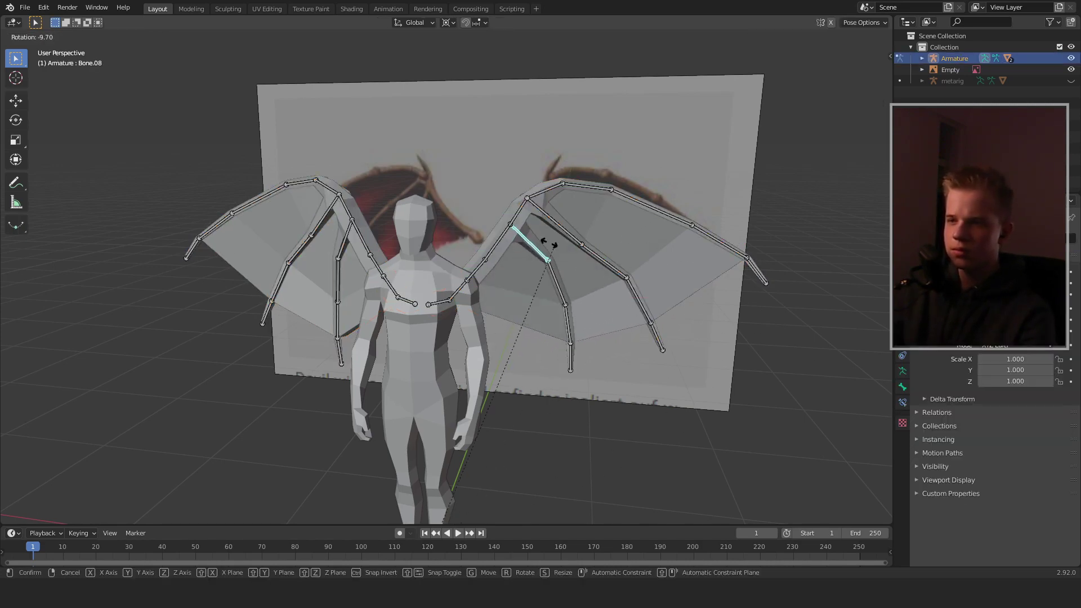
left_click(712, 324)
key("r")
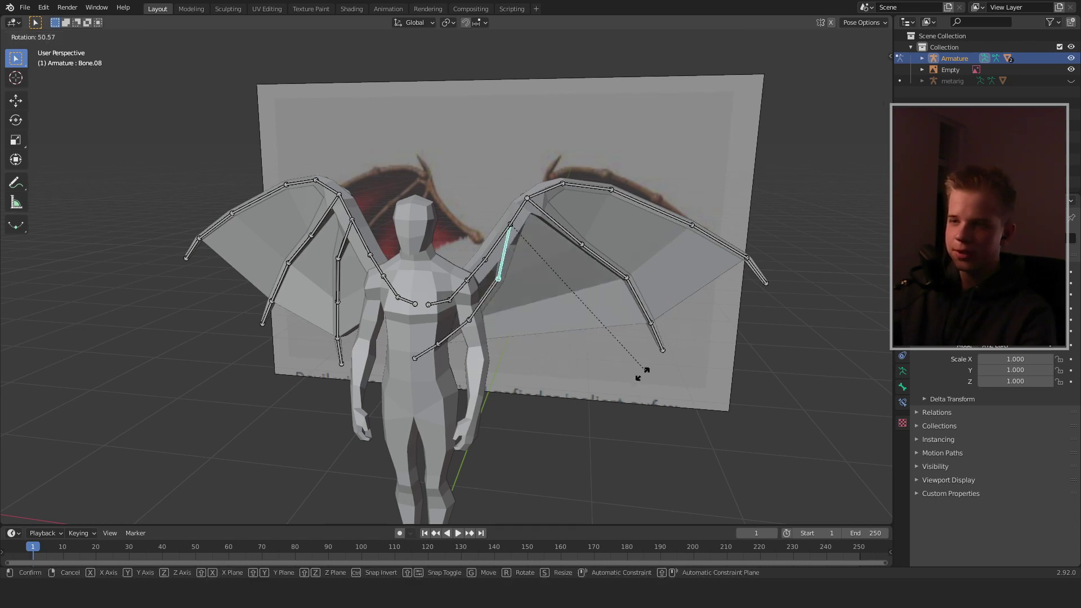
right_click(505, 259)
key("r")
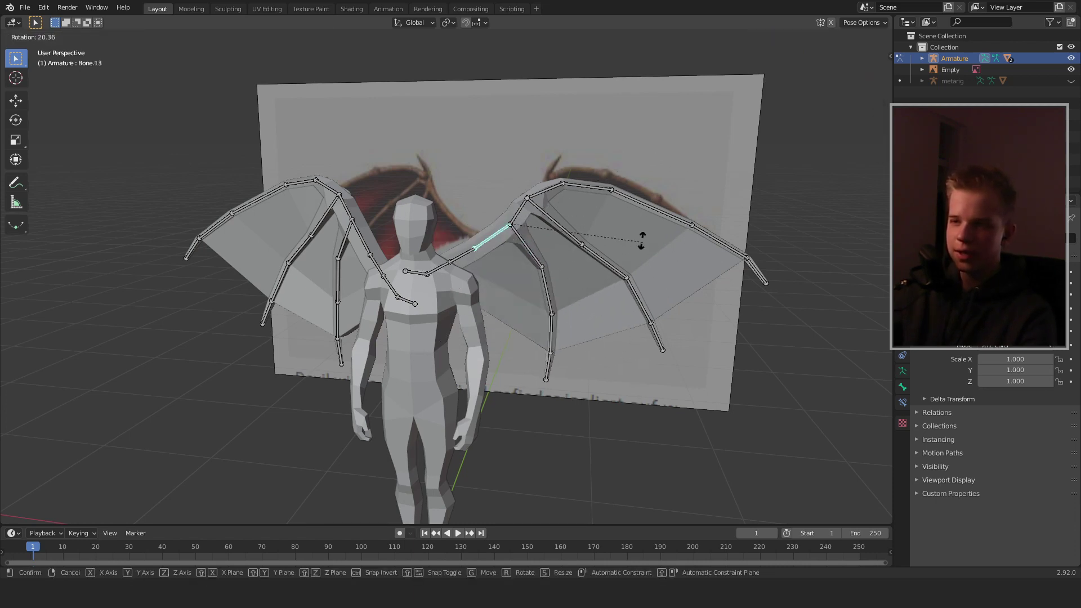
right_click(515, 241)
key("r")
right_click(603, 200)
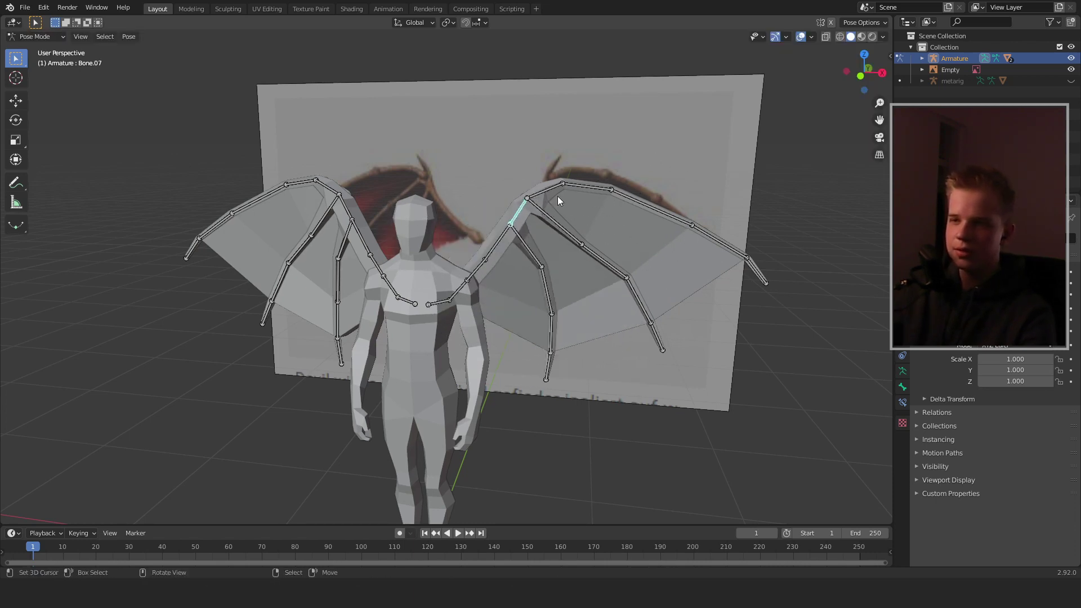
- Try rotating an upper arm bone, the outer wing tip bone and the root bone to test how the wing follows
right_click(556, 193)
key("r")
right_click(759, 275)
key("r")
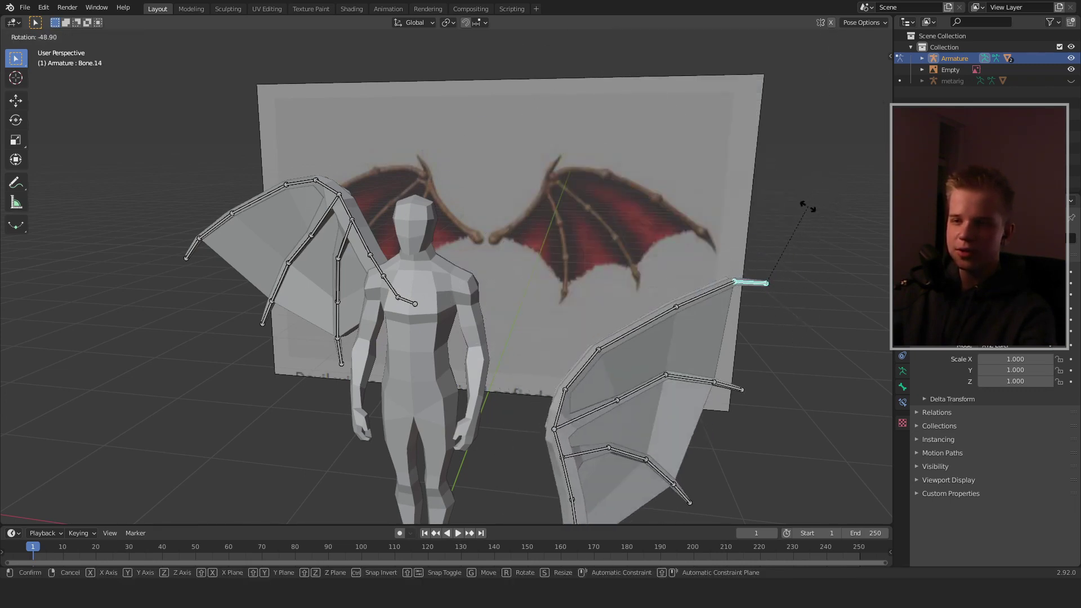
left_click(729, 308)
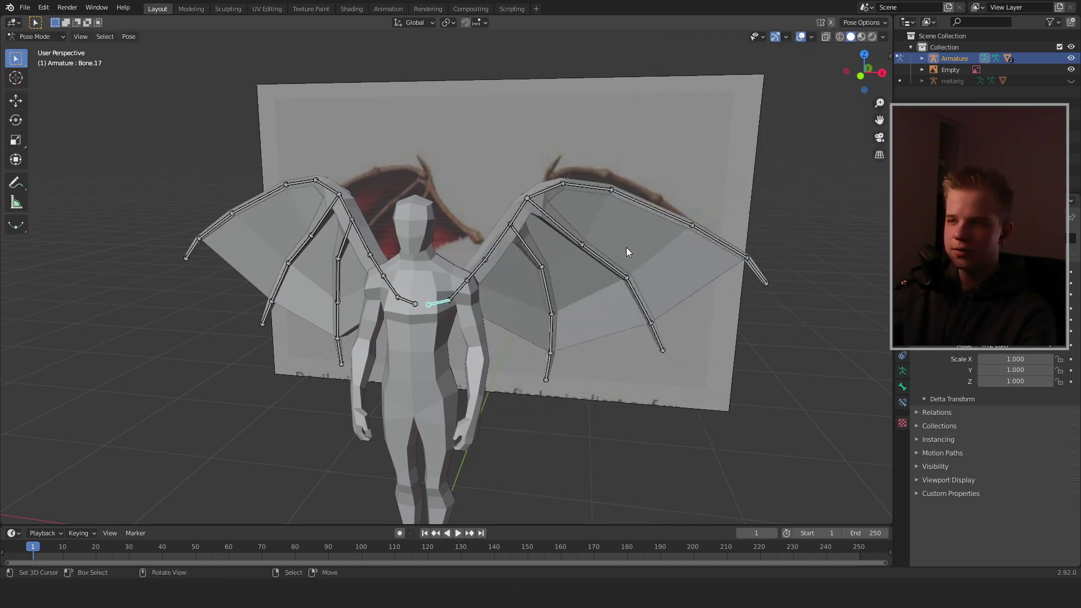
key("r")
right_click(577, 244)
- Try rotating the tip bone of the inner wing finger to check how the bone chain is connected
key("shift+z")
key("shift+z")
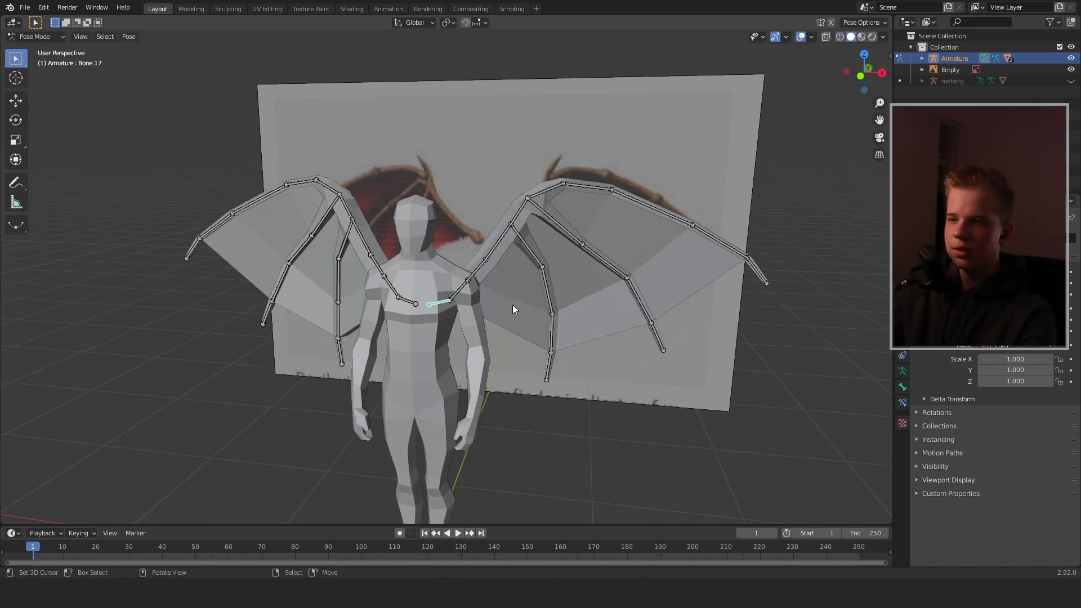
scroll(458, 319, "up", 2)
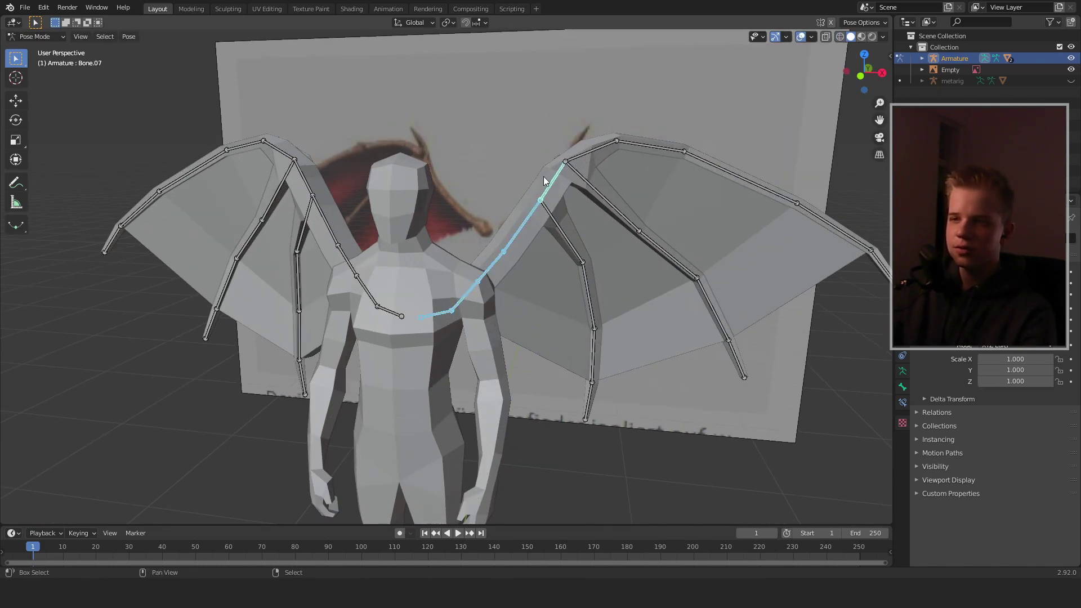
key("r")
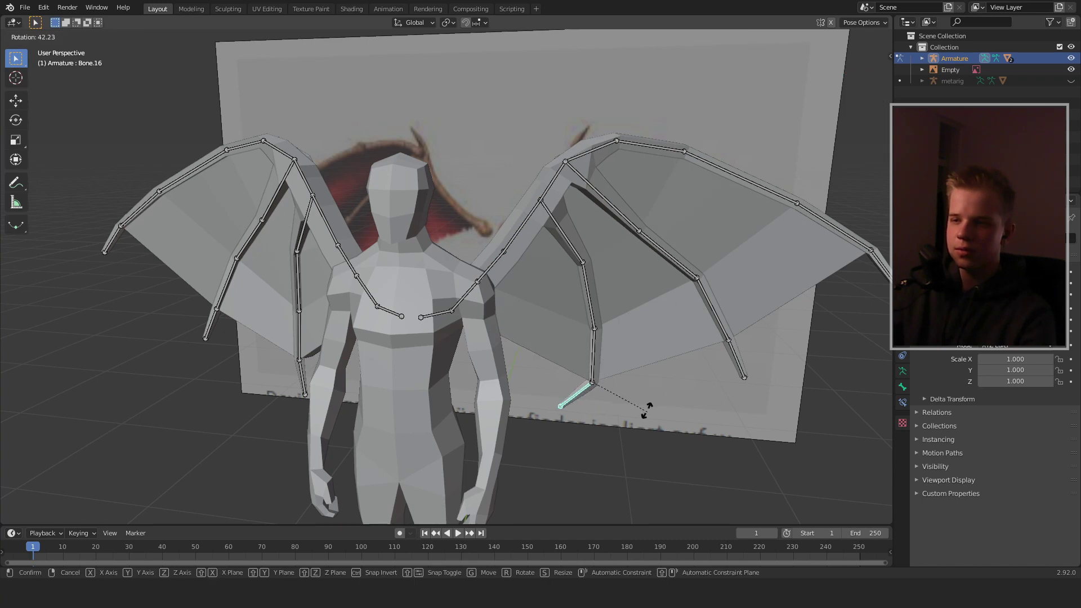
right_click(640, 344)
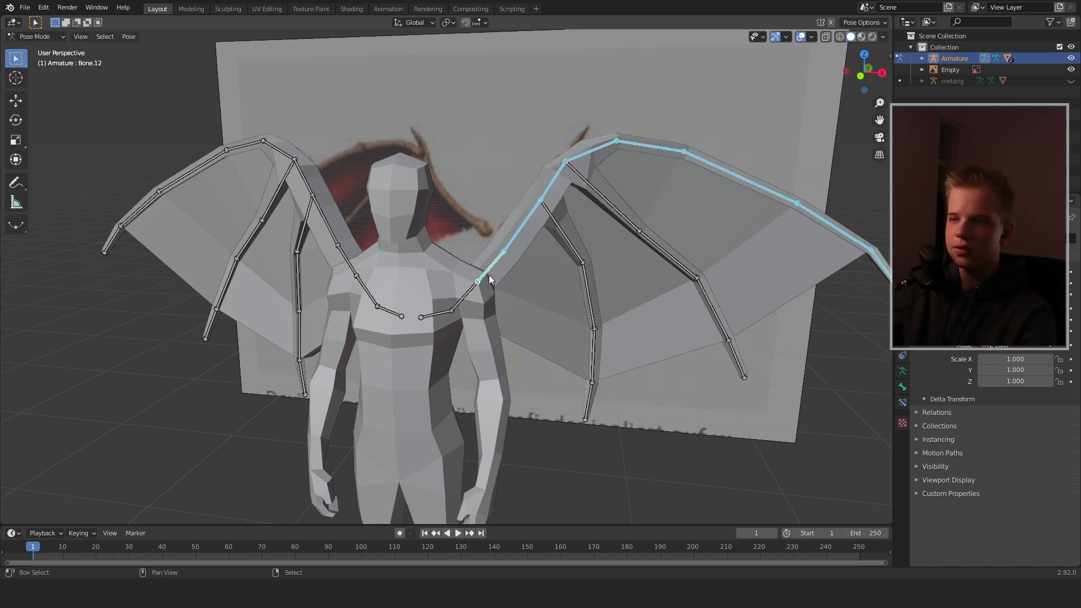
- Add the root bone to the selected arm chain, try Push Pose from Breakdown, and look through the Clear Transform options
left_click(432, 317, "shift")
middle_click_drag(432, 315, 462, 318)
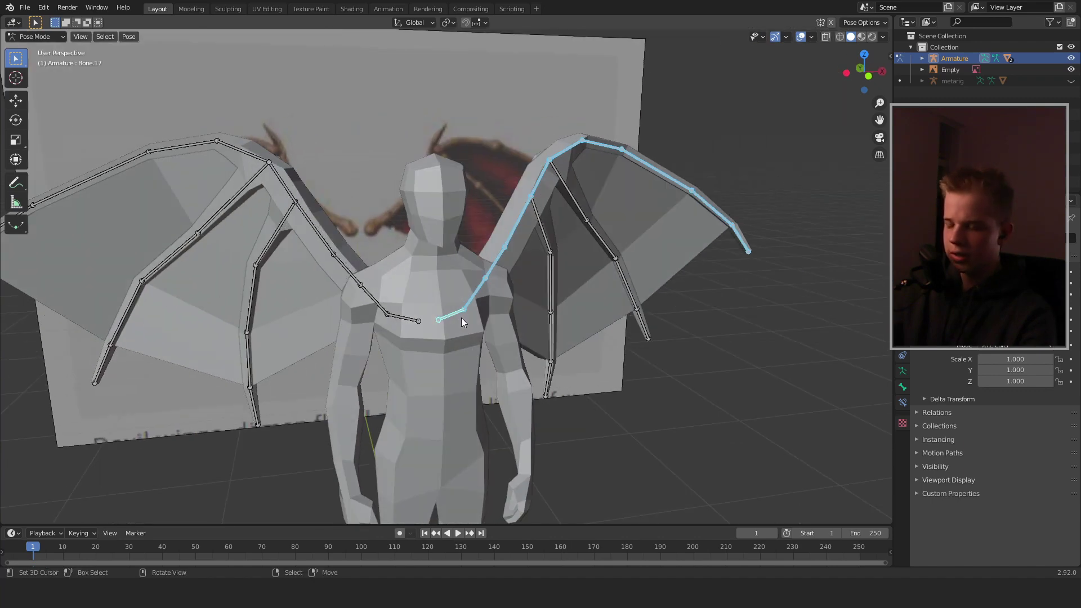
right_click(461, 317)
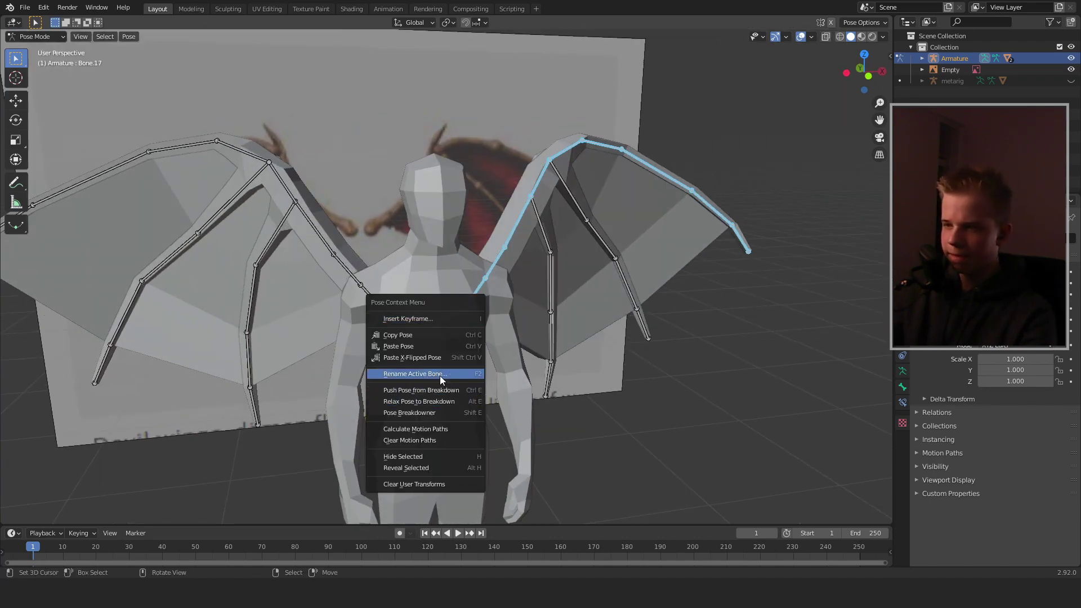
left_click(428, 390)
left_click(129, 36)
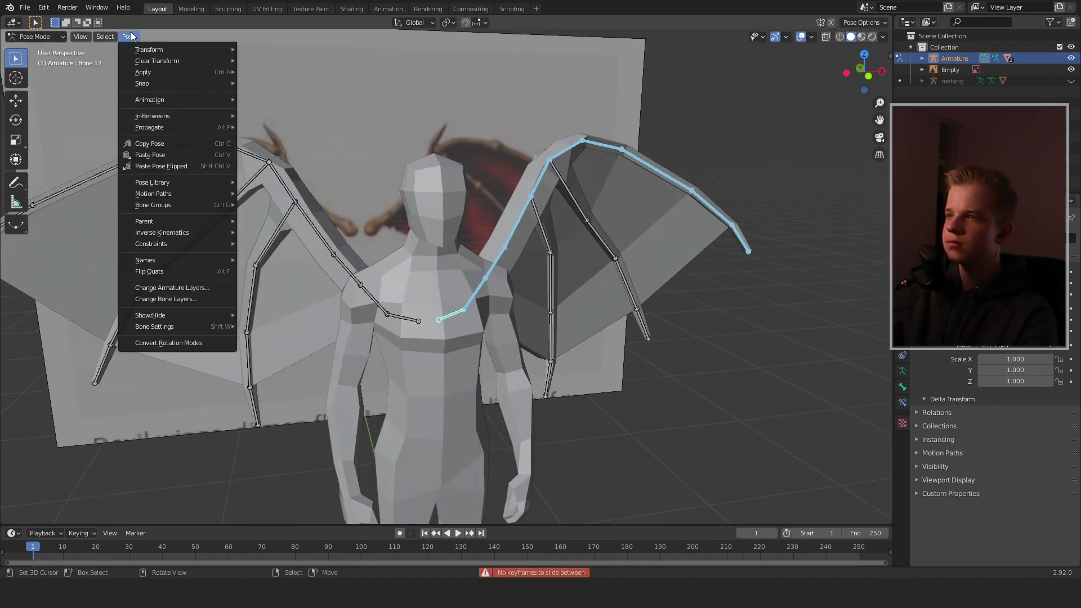
mouse_move(178, 63)
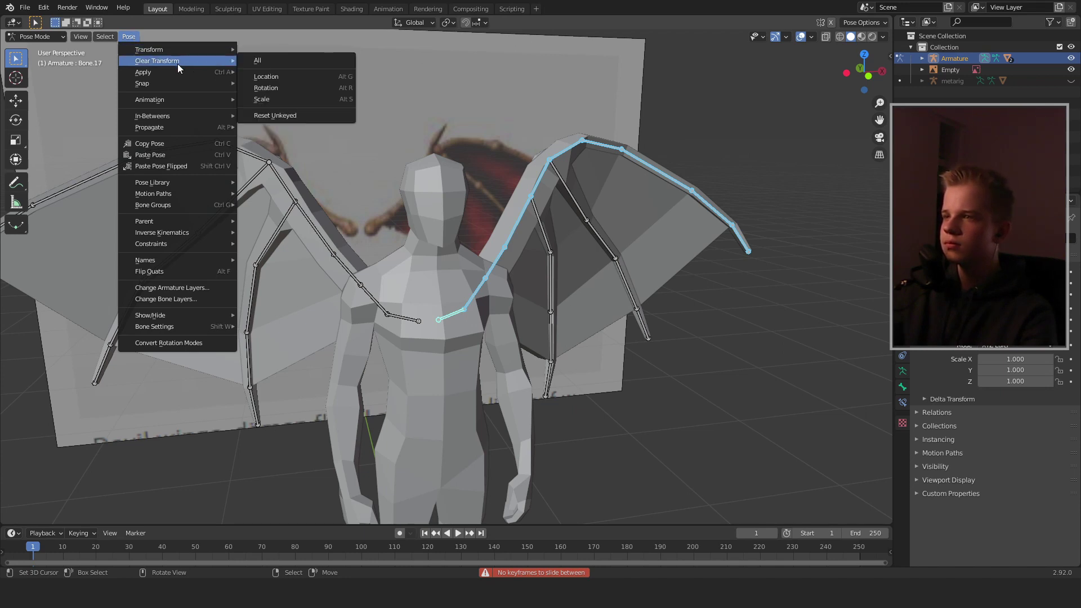
- Set the armature's viewport display to Octahedral
left_click(902, 372)
left_click(937, 369)
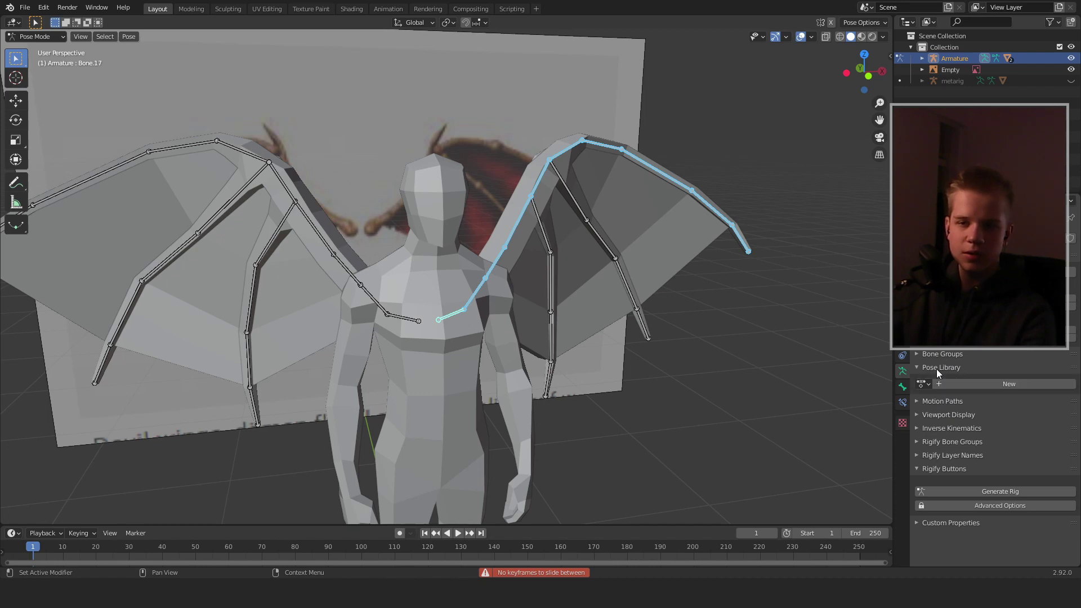
left_click(937, 369)
left_click(940, 383)
left_click(940, 383)
left_click(952, 395)
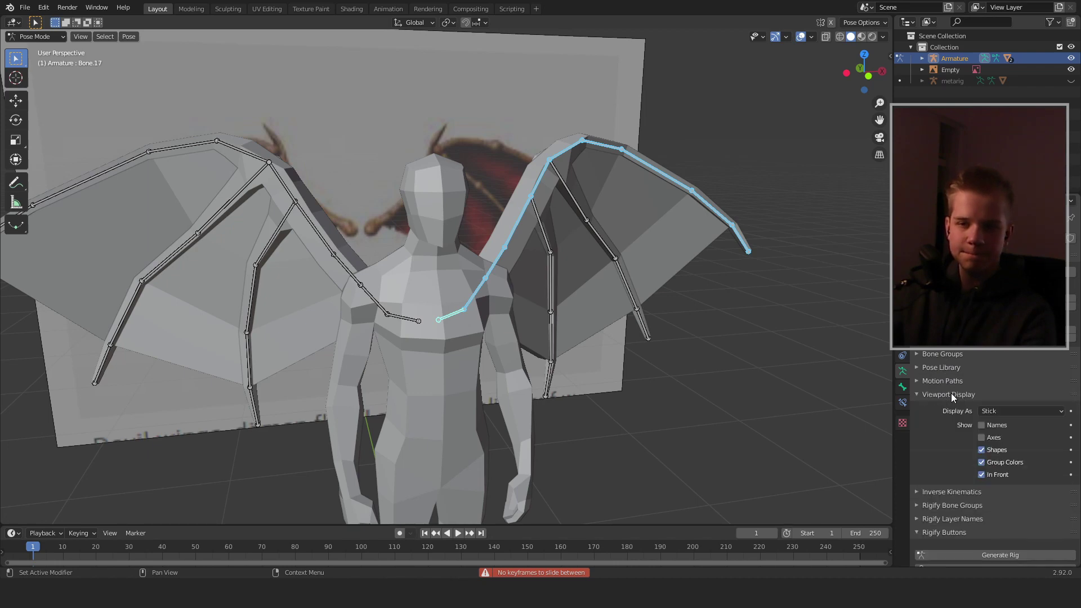
left_click(1002, 411)
left_click(997, 425)
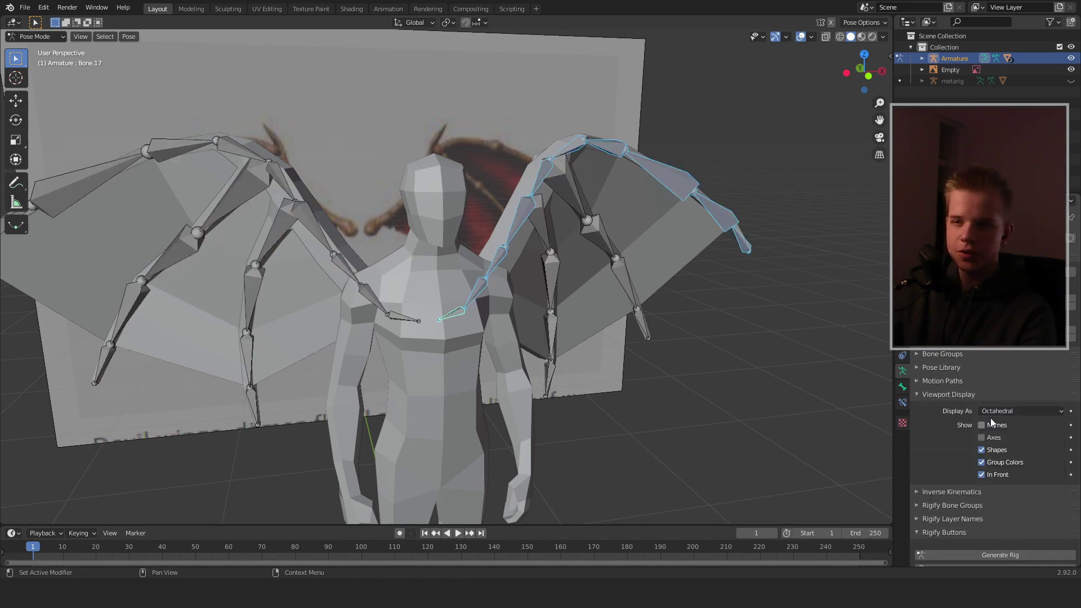
- Switch the armature to Edit Mode in front view and select the inner finger's upper bone to examine the bone directions
middle_click_drag(709, 381, 648, 370)
key("Tab")
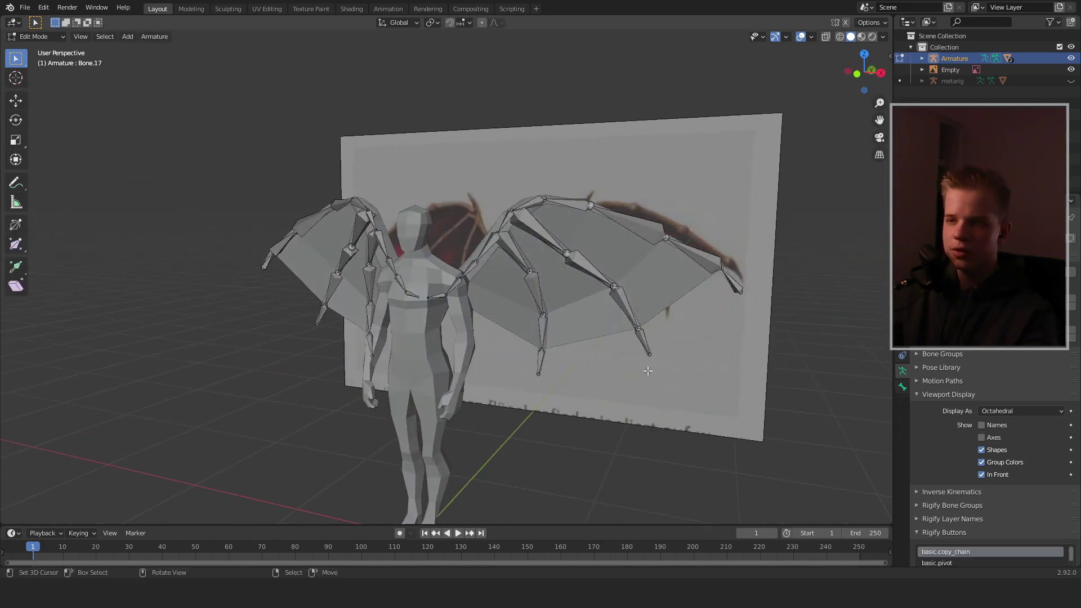
key("KP_1")
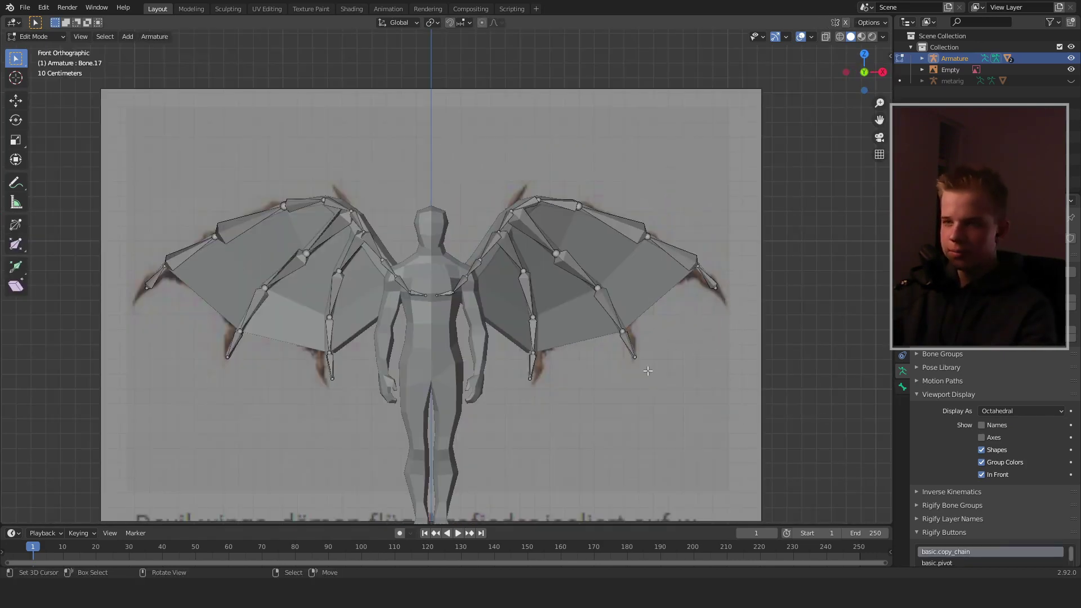
key("Tab")
scroll(618, 252, "down", 2)
scroll(640, 248, "up", 7)
key("Tab")
right_click(632, 216)
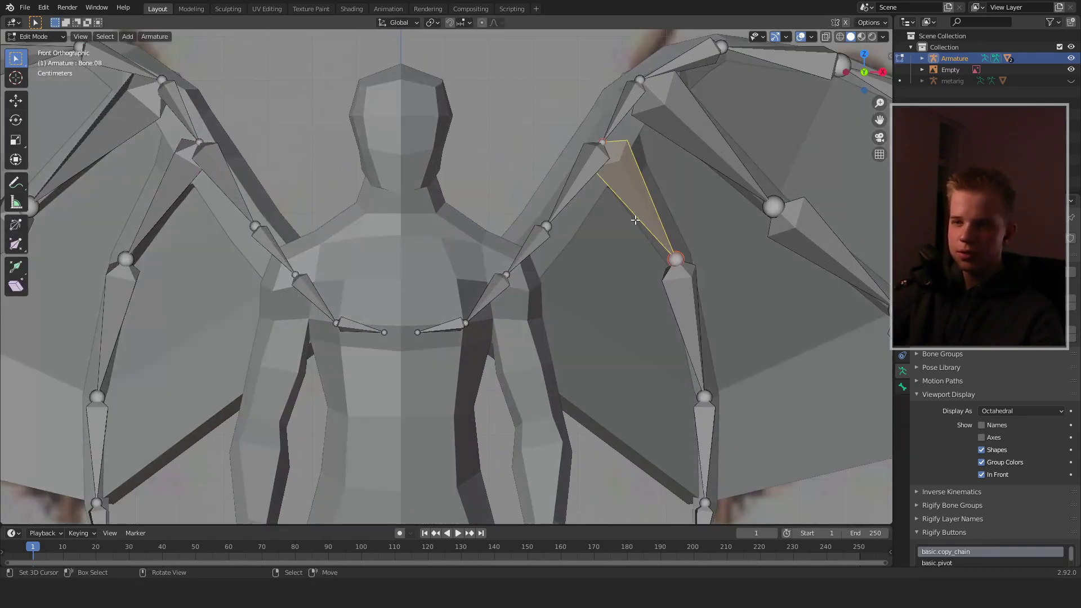
- Return to Object Mode and delete the whole armature
scroll(641, 226, "down", 6)
key("Tab")
key("ctrl+Tab")
key("Delete")
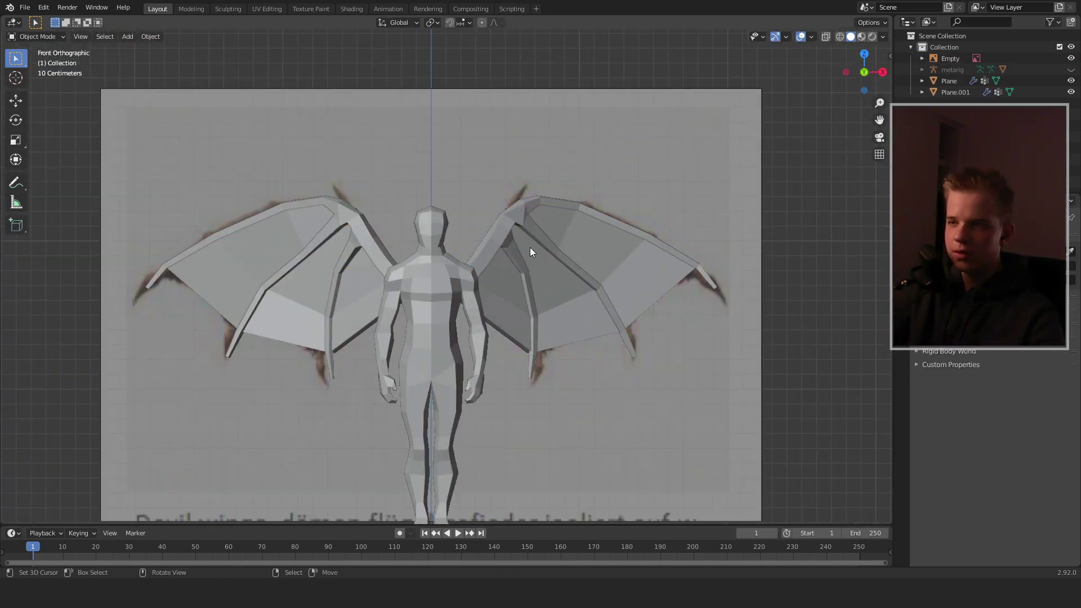
- Select the wing bones mesh, show its modifier settings, and edit it in wireframe from the front
scroll(563, 248, "up", 3)
left_click(597, 248)
left_click(900, 341)
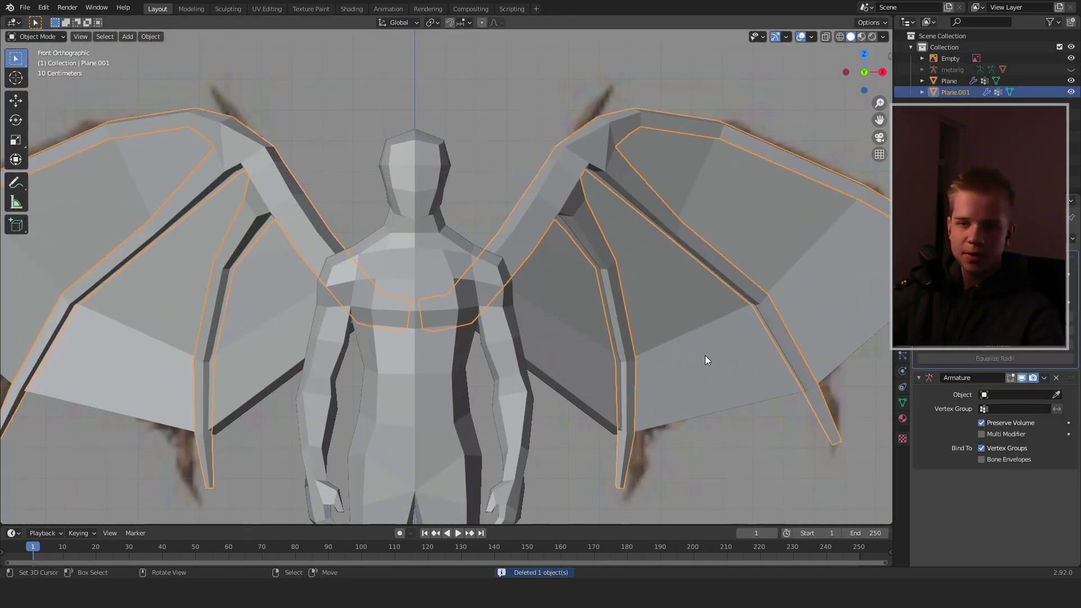
key("Tab")
key("shift+z")
key("a")
middle_click_drag(708, 299, 604, 327, "shift")
middle_click_drag(835, 291, 635, 300, "shift")
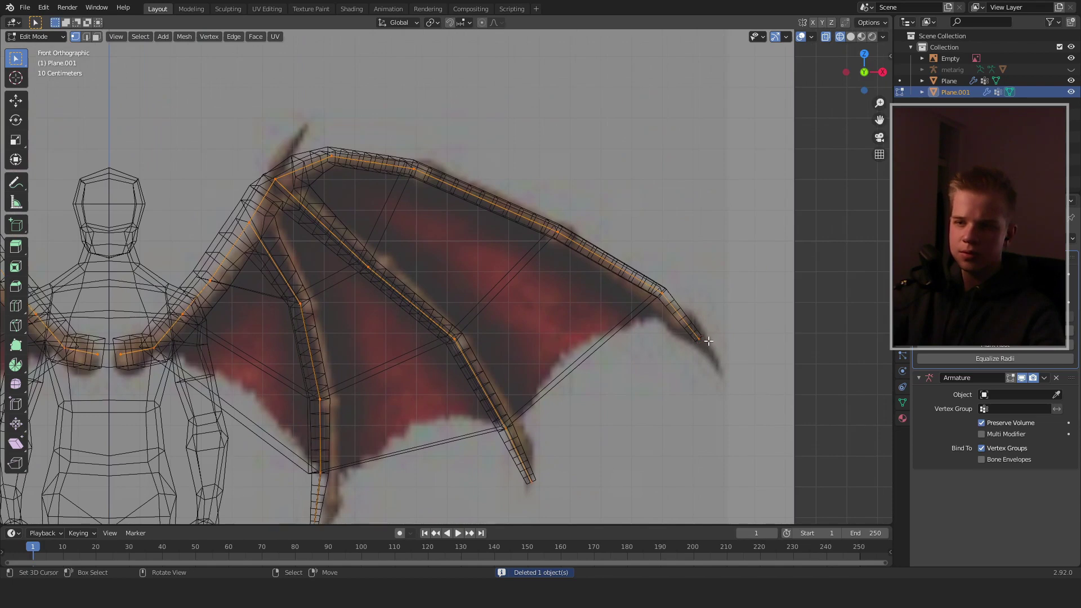
- Mark the innermost vertex of one wing as a Skin root, near the body's centre line
scroll(708, 340, "up", 5)
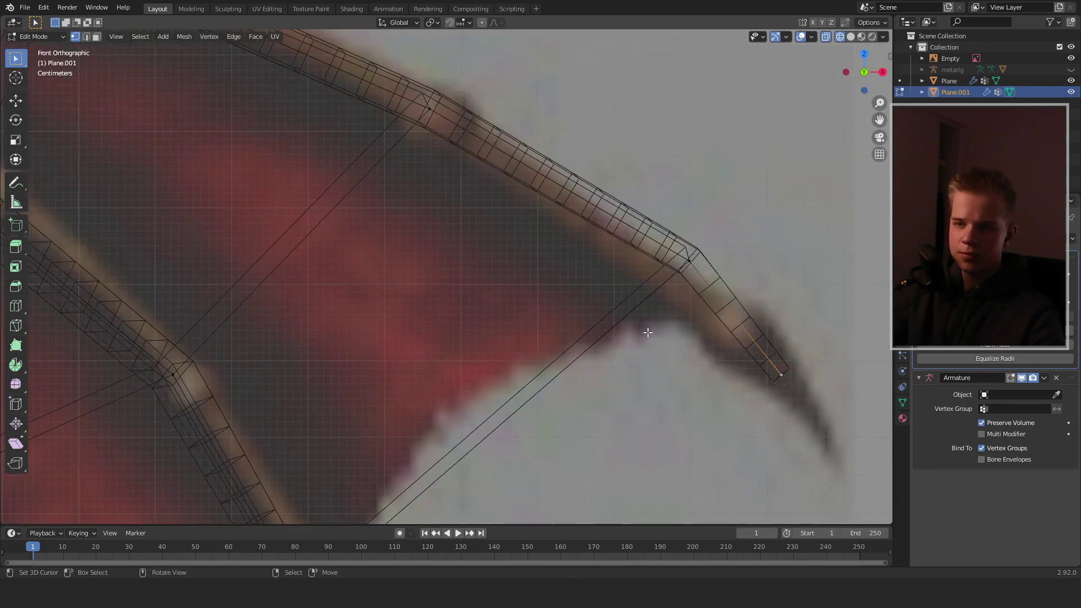
scroll(653, 332, "down", 6)
middle_click_drag(430, 331, 604, 315, "shift")
middle_click_drag(454, 315, 596, 304, "shift")
scroll(596, 304, "up", 3)
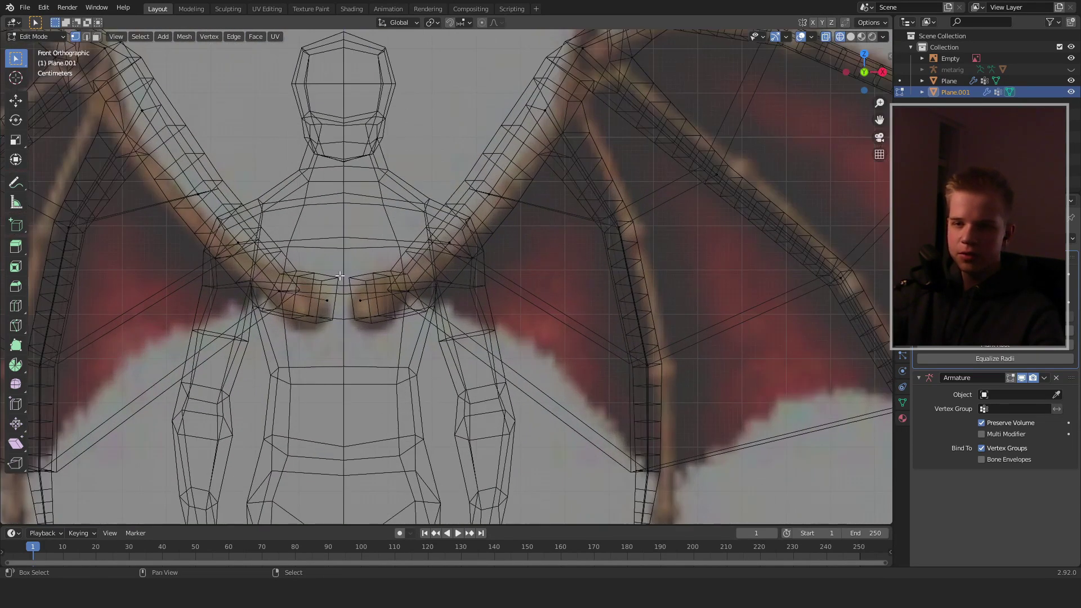
scroll(372, 294, "down", 2)
scroll(428, 301, "up", 3)
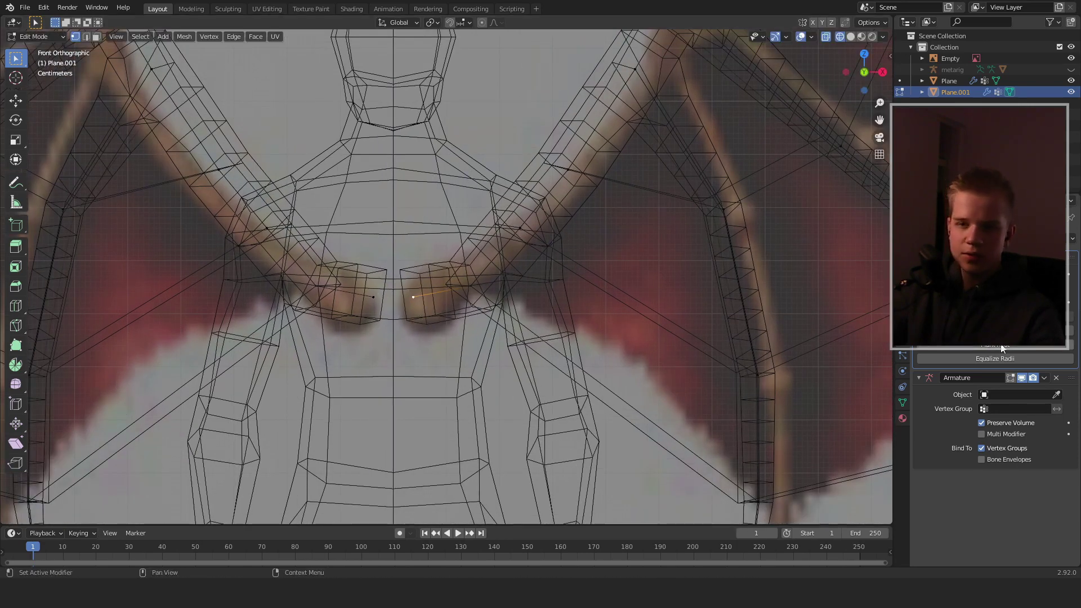
- Mark the innermost vertex of the opposite wing as a Skin root too
scroll(126, 364, "down", 3)
scroll(127, 363, "down", 4)
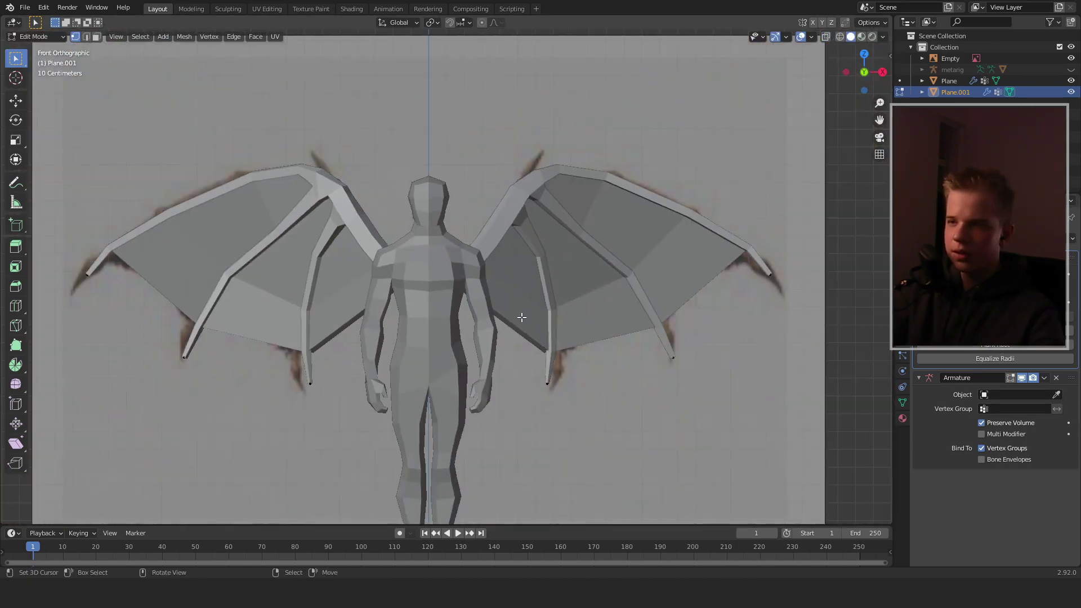
left_click_drag(159, 374, 428, 162)
scroll(428, 169, "up", 6)
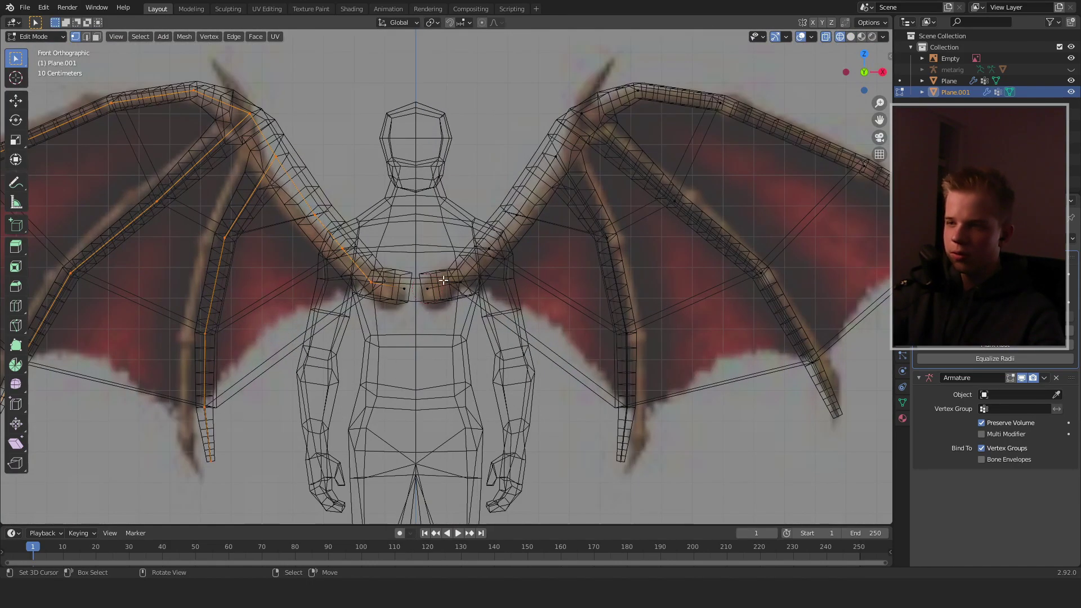
right_click(393, 289)
left_click(959, 348)
- Leave Edit Mode and create a new armature from the Skin modifier
scroll(441, 282, "up", 7)
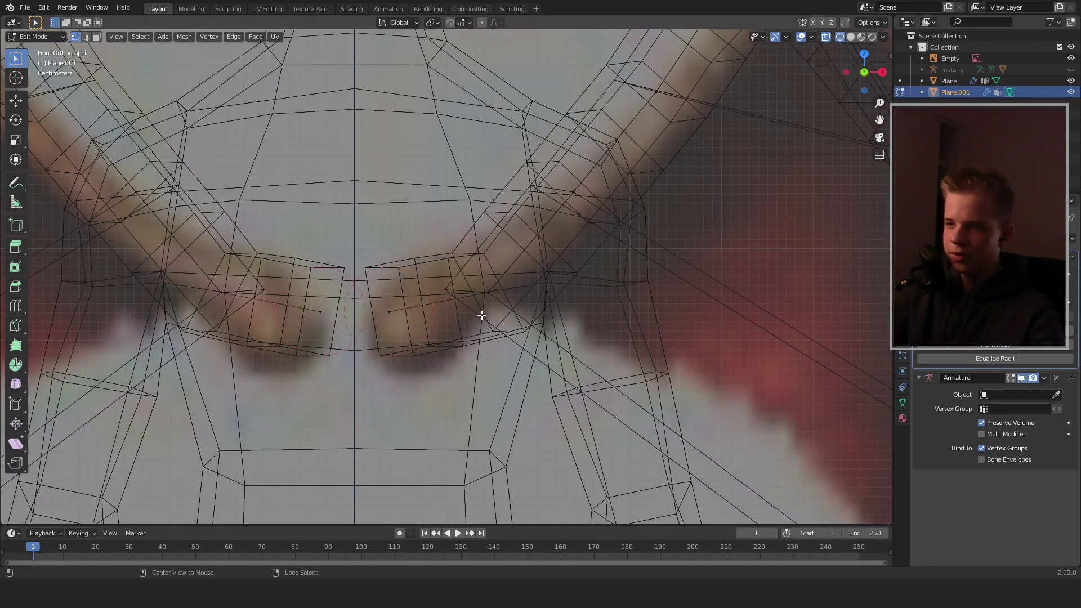
scroll(441, 281, "down", 6)
key("Tab")
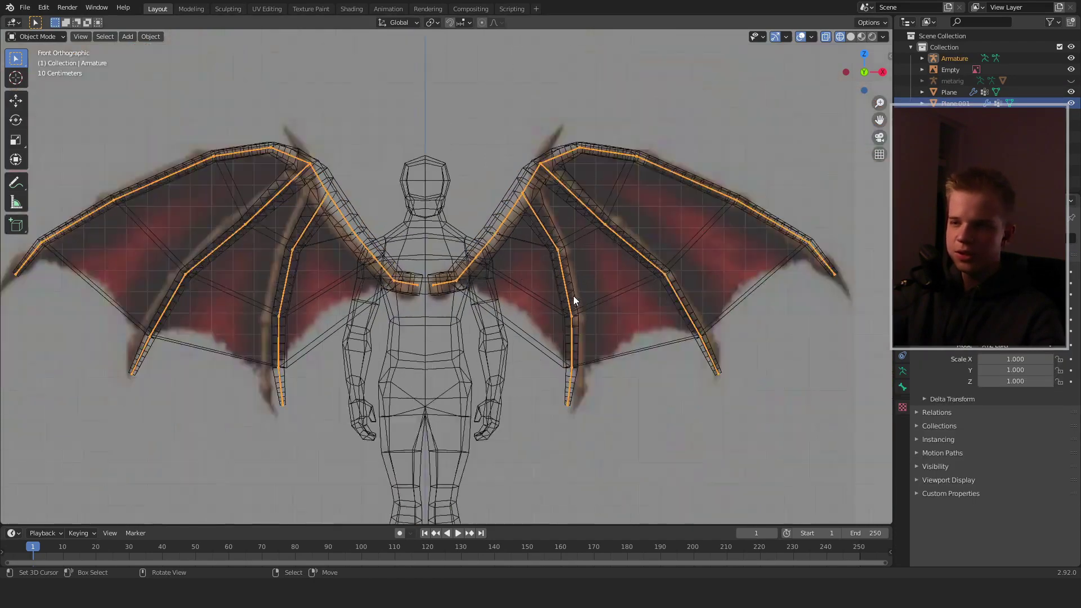
- Return to solid shading, switch the new armature to Pose Mode, and try rotating a middle arm bone
key("shift+z")
scroll(692, 271, "up", 4)
mouse_move(674, 300)
middle_mouse_down()
mouse_move(535, 274)
mouse_move(556, 261)
middle_mouse_up()
key("ctrl+Tab")
right_click(485, 251)
scroll(486, 251, "down", 2)
key("r")
right_click(543, 266)
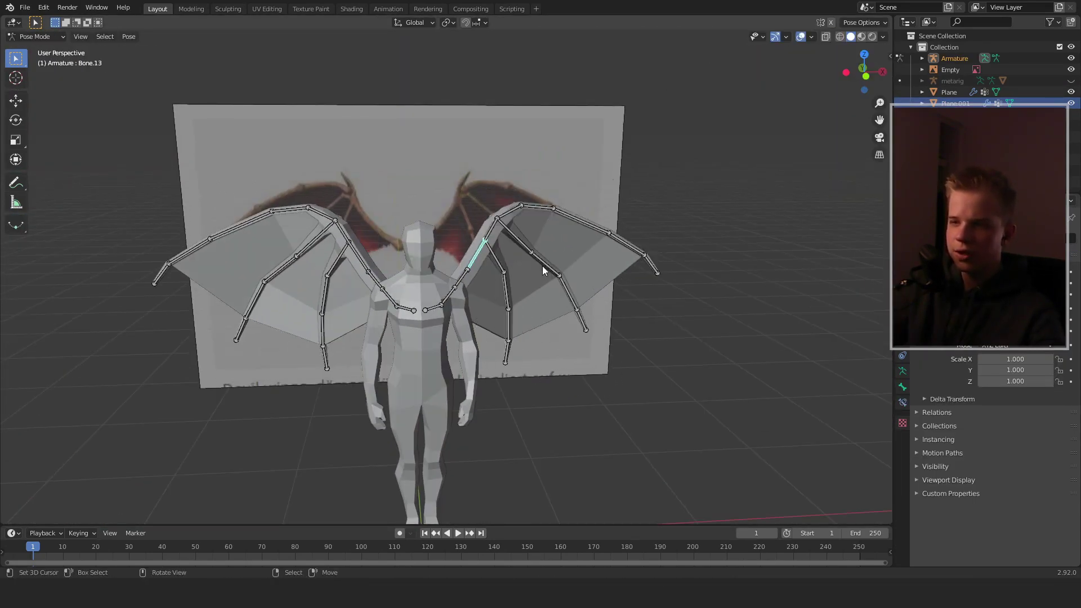
- Return to Object Mode and parent the membrane mesh to the new armature
key("ctrl+Tab")
scroll(507, 295, "up", 4)
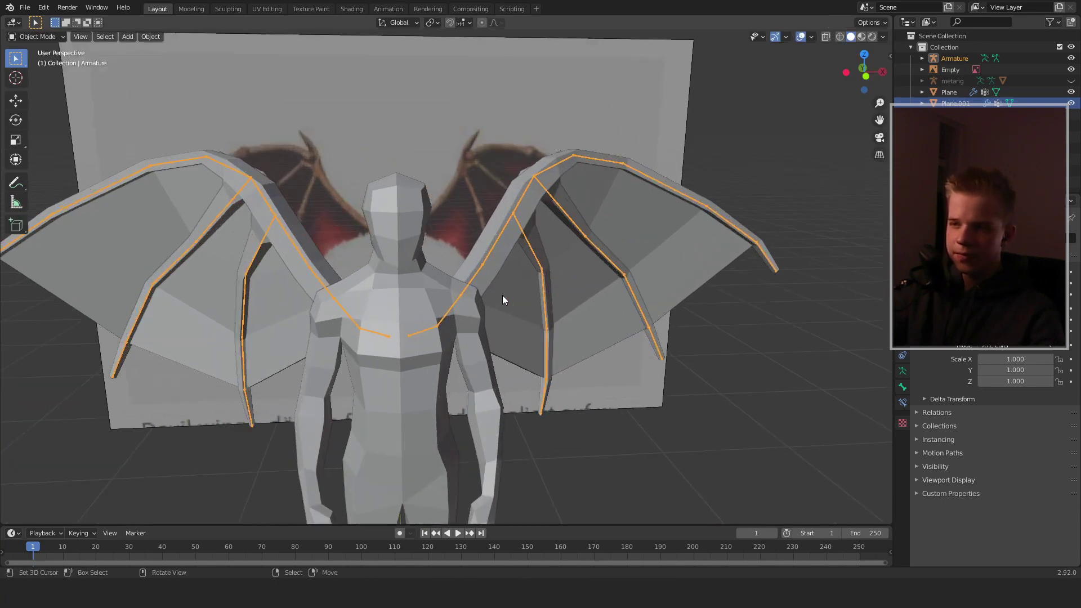
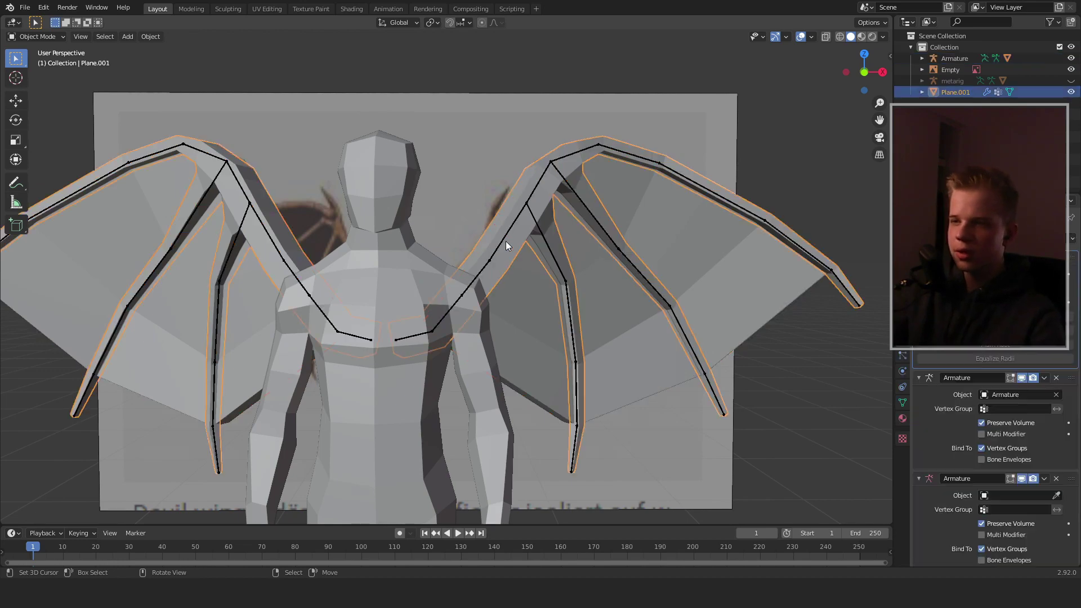
- Select the armature and try rotating the middle arm bone in Pose Mode to test the membrane's deformation
right_click(506, 241)
key("ctrl+Tab")
right_click(510, 223)
scroll(510, 223, "down", 3)
key("r")
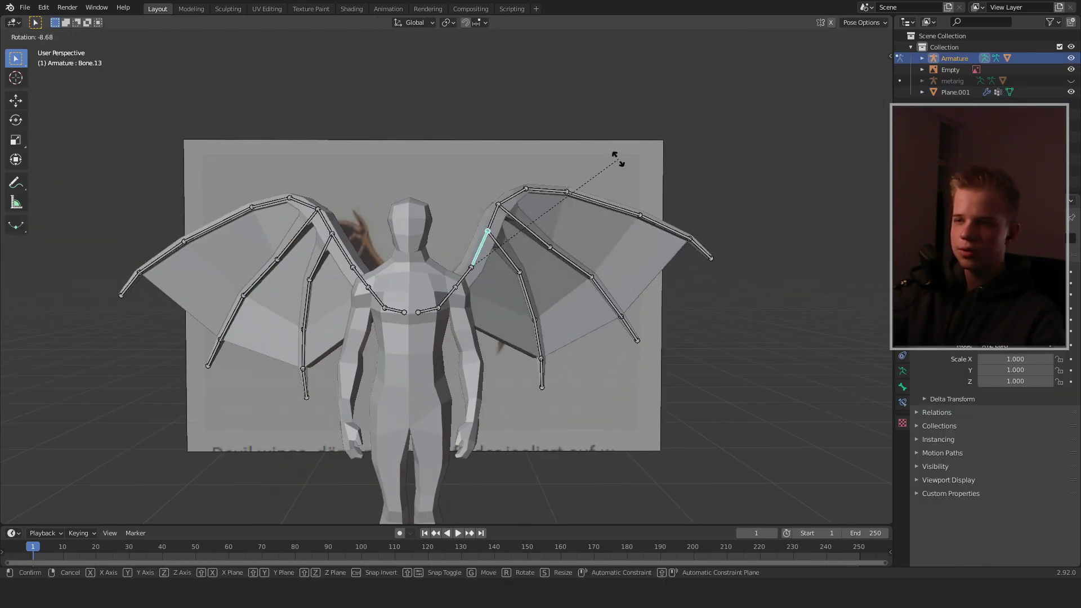
right_click(617, 161)
- Switch the armature to Edit Mode in front view with the upper wings framed
scroll(562, 220, "down", 4)
middle_click_drag(586, 245, 591, 260)
key("KP_1")
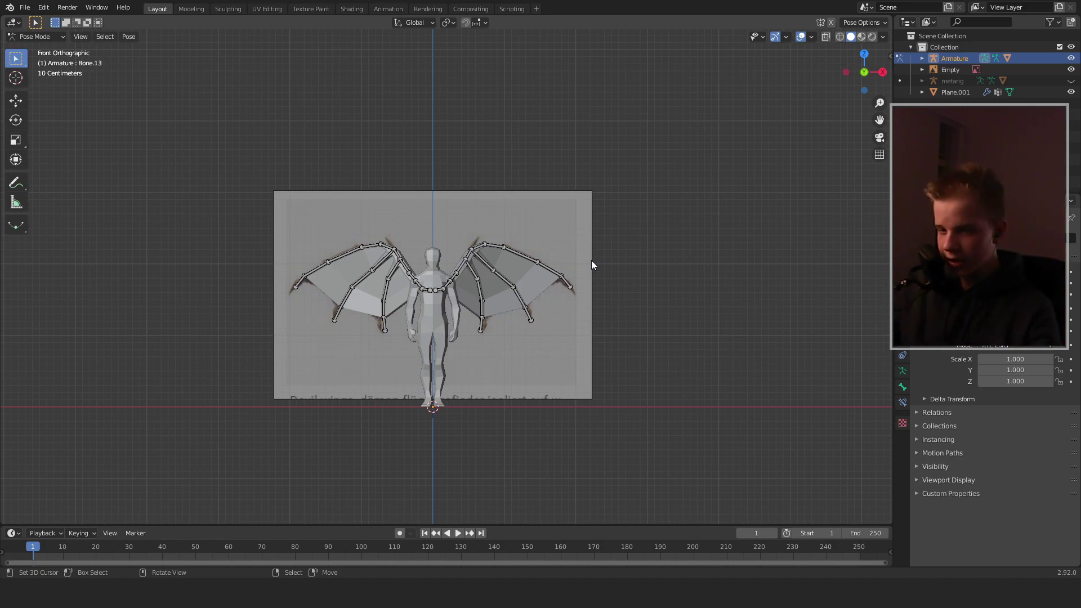
scroll(592, 264, "up", 5)
scroll(629, 299, "up", 2)
middle_click_drag(623, 251, 607, 327, "shift")
scroll(623, 298, "down", 4)
key("Tab")
scroll(603, 330, "up", 6)
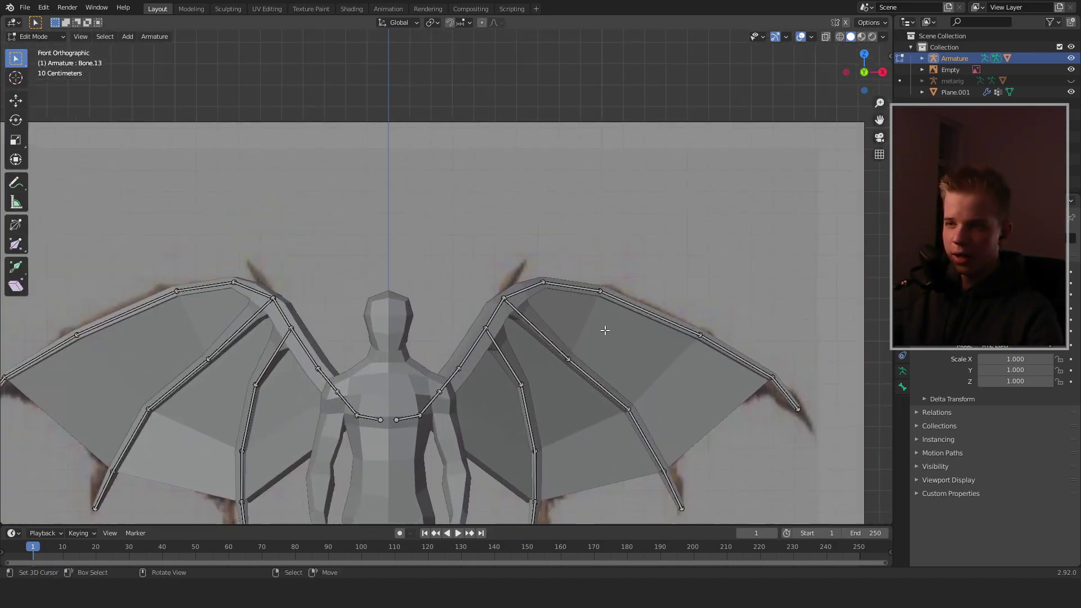
- Extrude a vertical bone upward along Z from the wrist joint of both wings in front view
key("z")
key("z")
key("z")
right_click(566, 322)
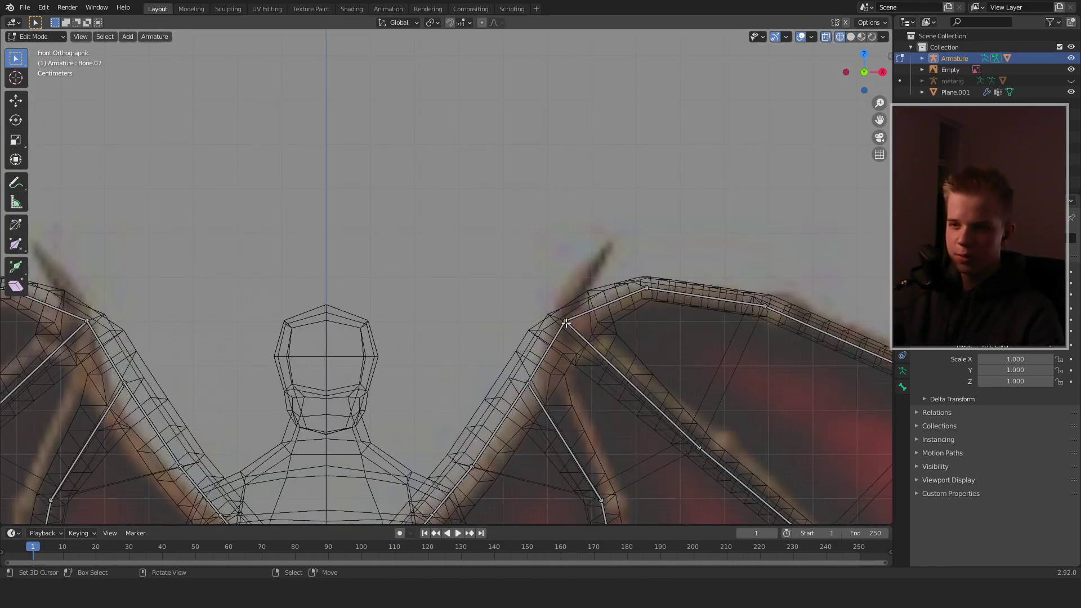
key("z")
scroll(496, 314, "down", 1)
middle_click_drag(496, 314, 625, 295, "shift")
right_click(265, 302, "shift")
scroll(264, 301, "down", 5)
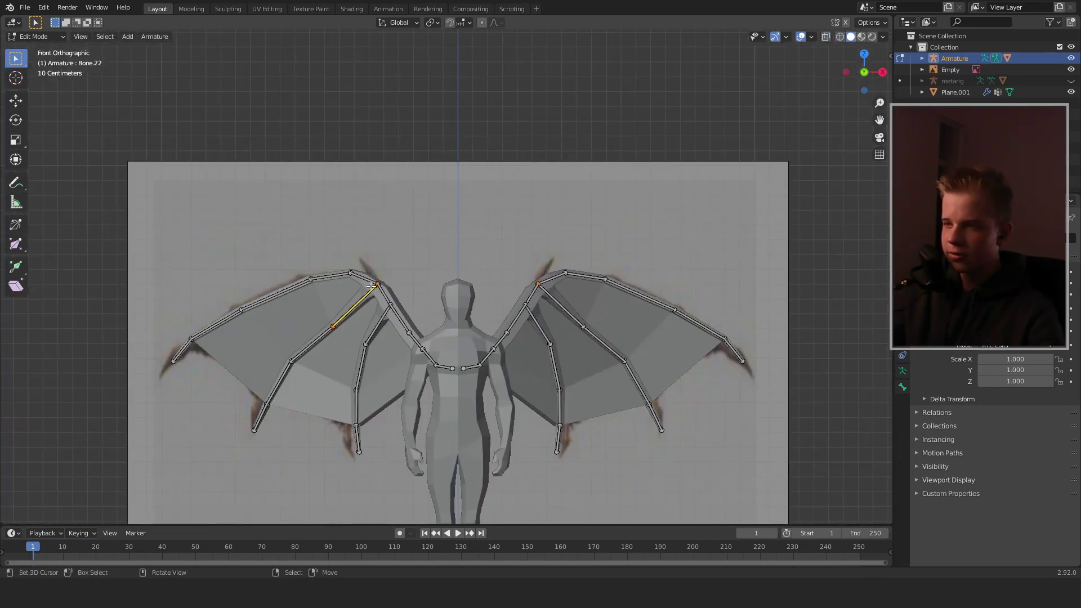
scroll(551, 281, "up", 4)
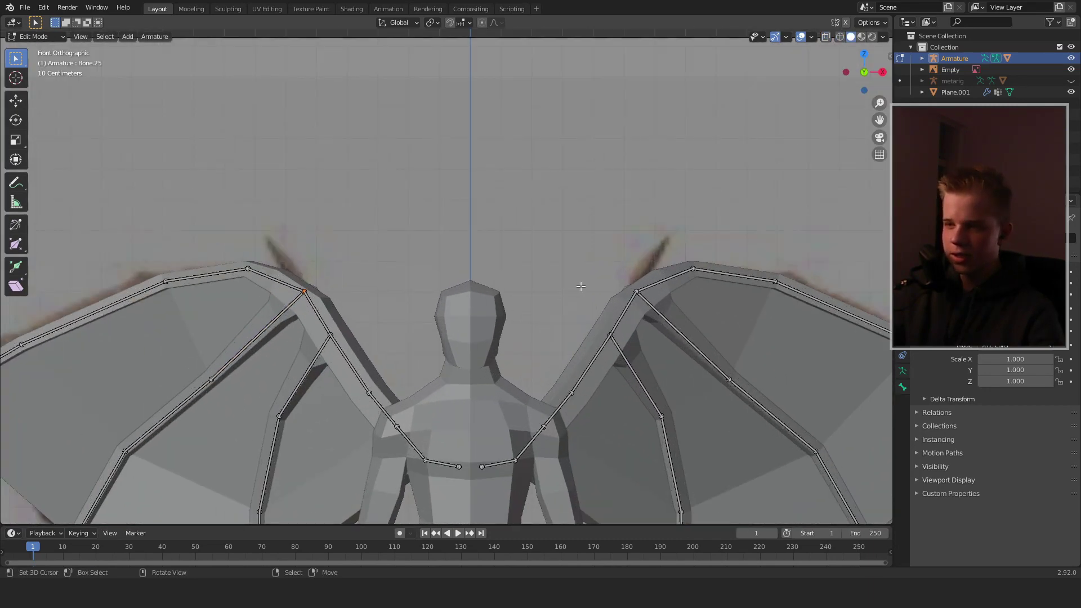
left_click(637, 289, "shift")
scroll(653, 278, "down", 2)
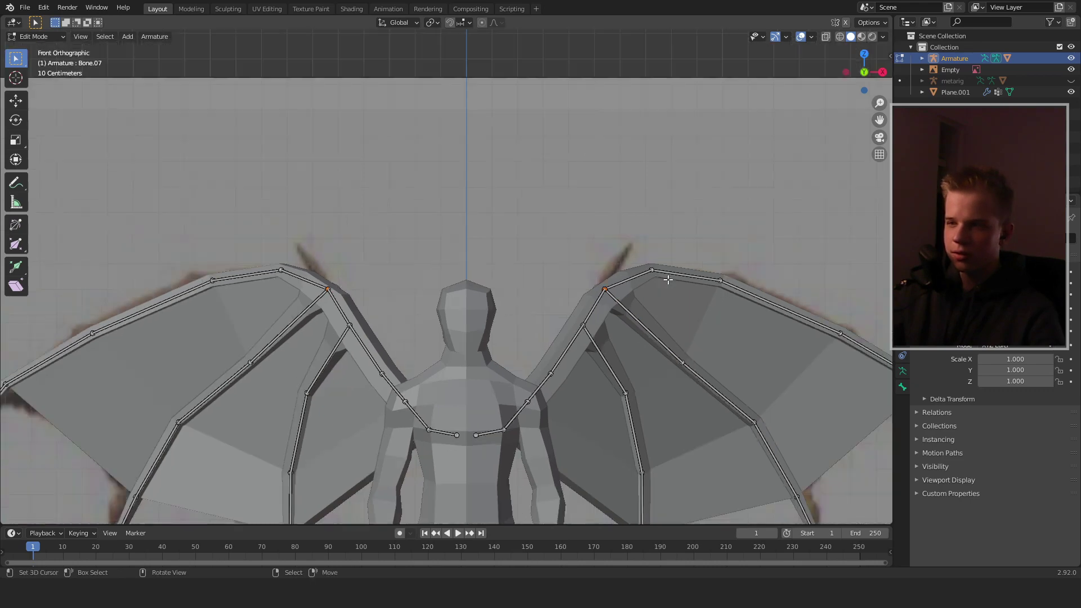
key("e")
key("z")
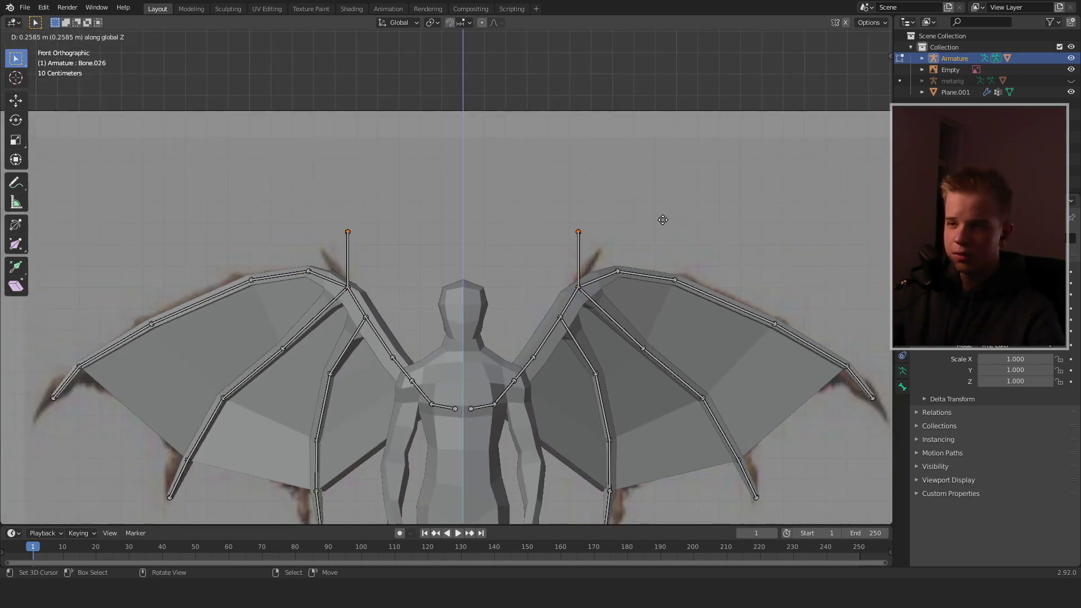
left_click(661, 237)
- Select both new vertical wrist bones and clear their parent
scroll(595, 271, "up", 3)
left_click(690, 264)
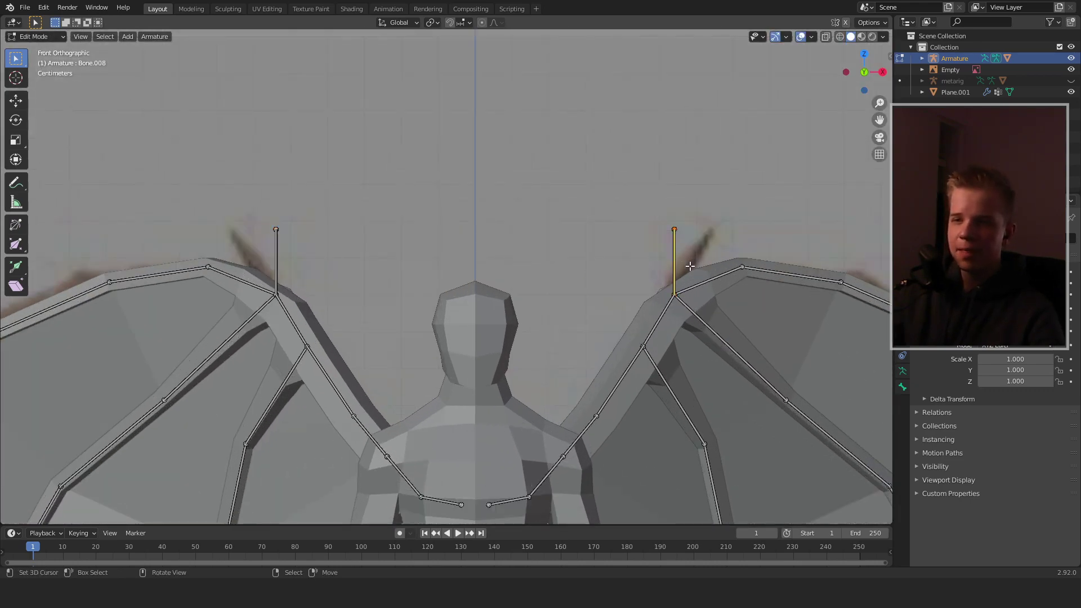
left_click(294, 249, "shift")
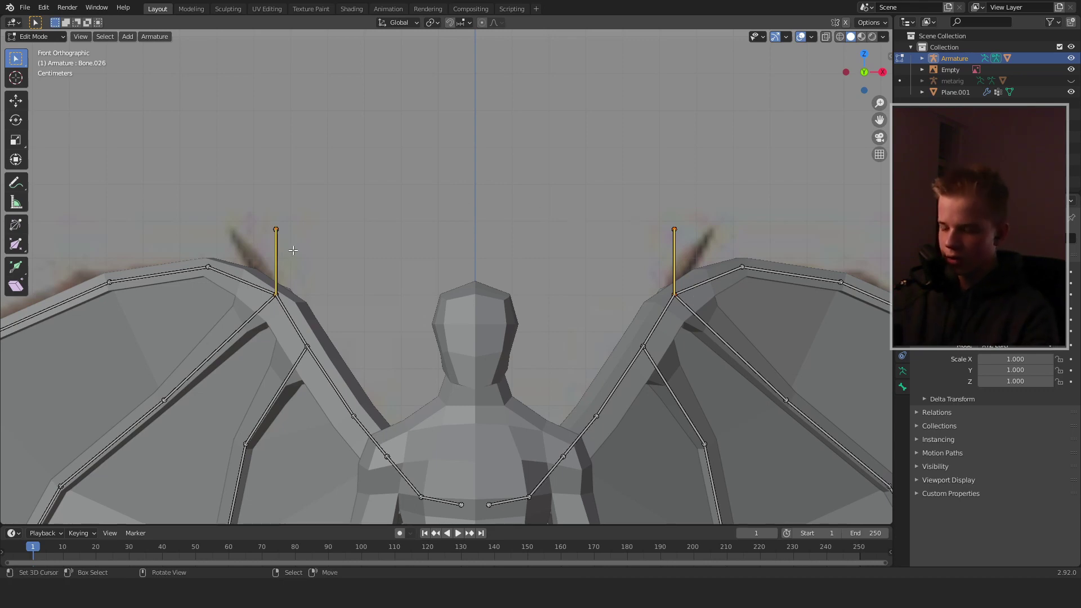
key("alt+p")
key("Down")
key("Return")
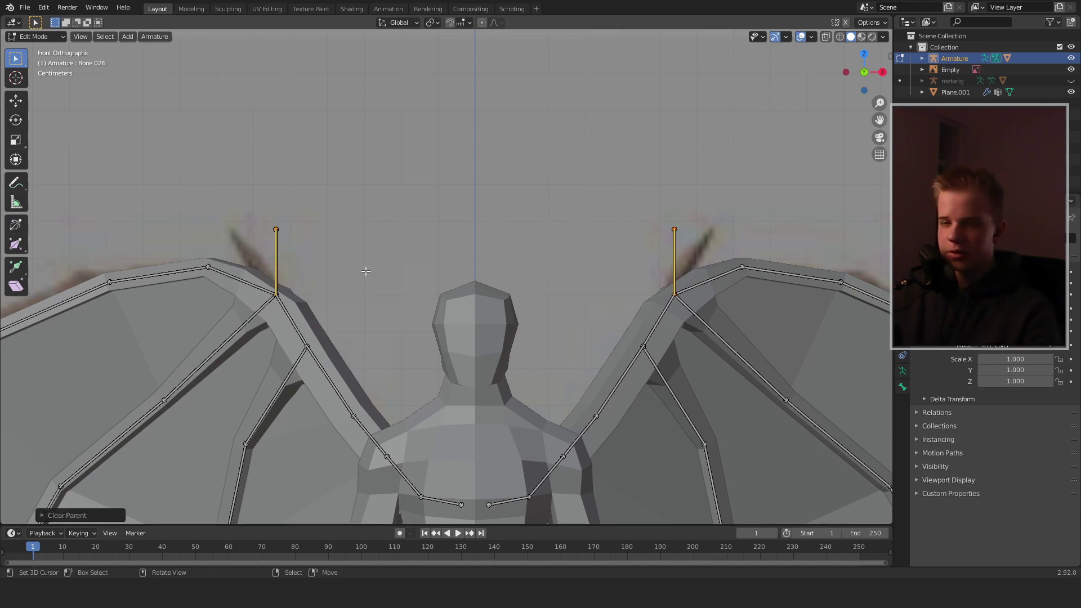
scroll(698, 293, "down", 5)
scroll(698, 289, "up", 5)
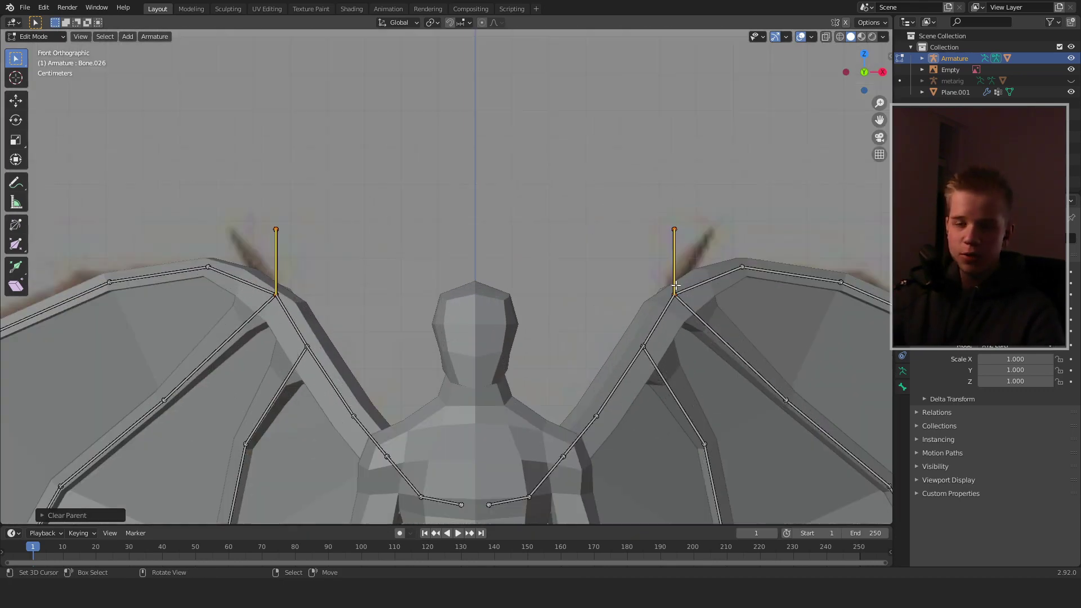
scroll(670, 289, "down", 2)
scroll(647, 290, "up", 3)
scroll(670, 287, "down", 6)
scroll(746, 284, "up", 4)
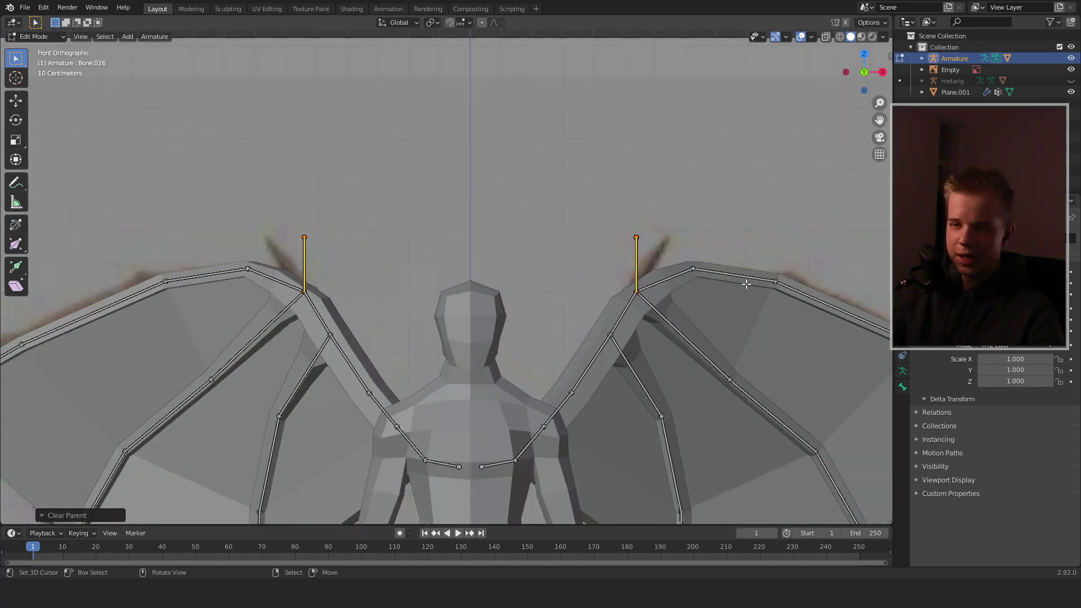
- Rename the vertical wrist bones WingsIK.L and WingsIK.R to match their wing sides
left_click(630, 251)
left_click(903, 386)
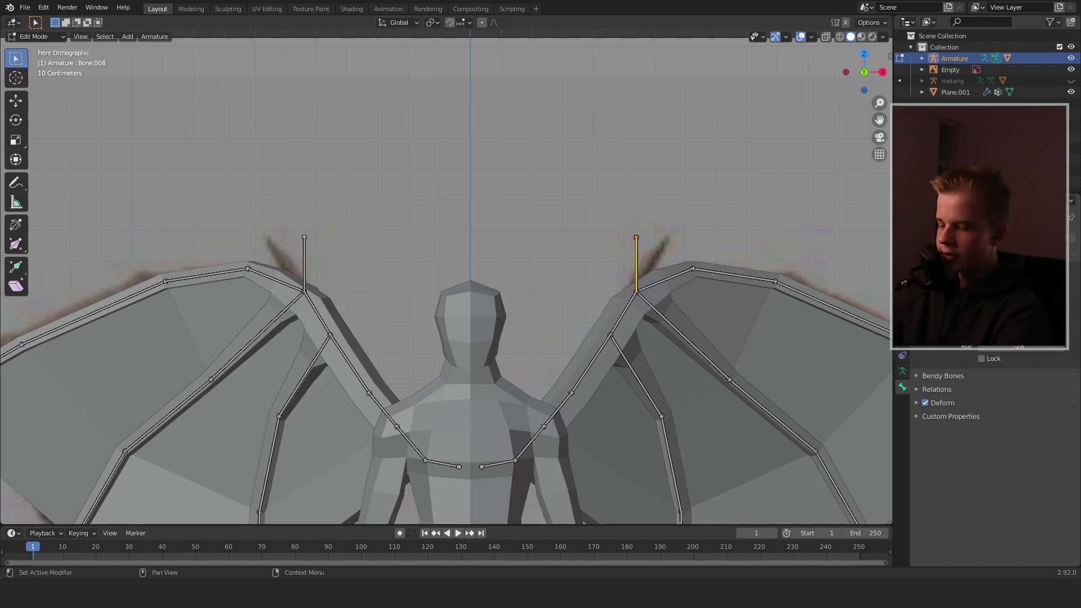
key("Return")
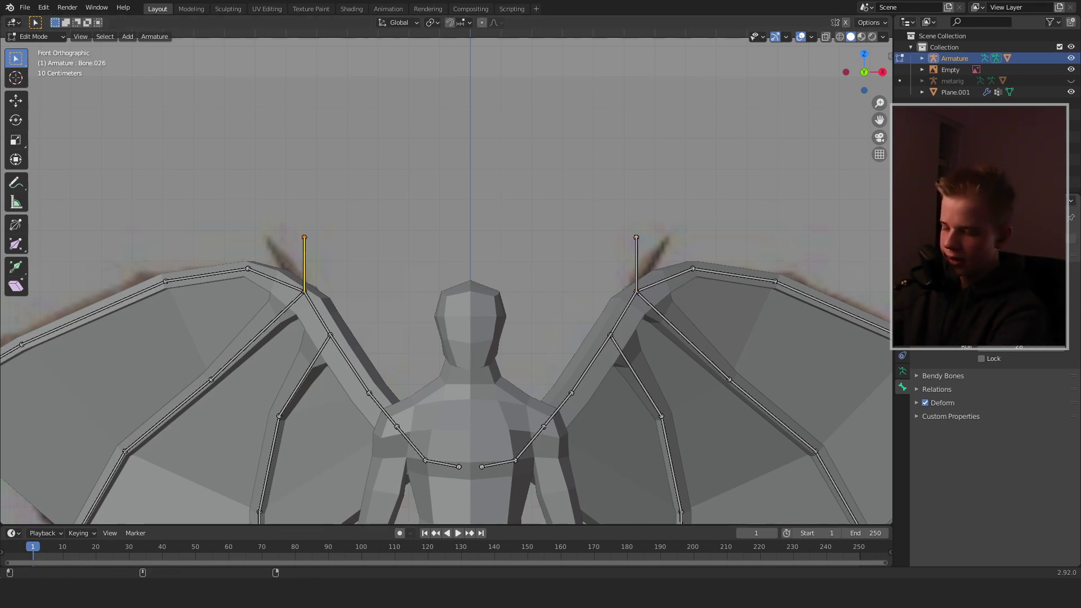
key("Return")
- Switch the armature to Pose Mode and add an IK constraint to Bone.07, targeting WingsIK.L
scroll(572, 367, "down", 5)
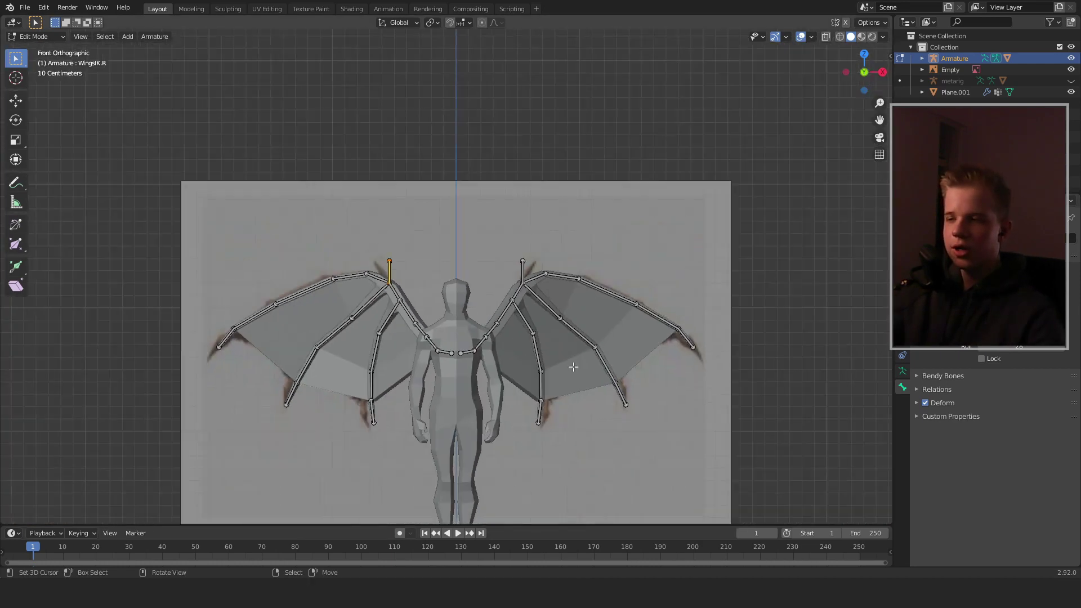
scroll(573, 366, "up", 5)
scroll(623, 250, "down", 5)
scroll(623, 237, "up", 1)
key("ctrl+Tab")
left_click(621, 335)
scroll(618, 329, "up", 4)
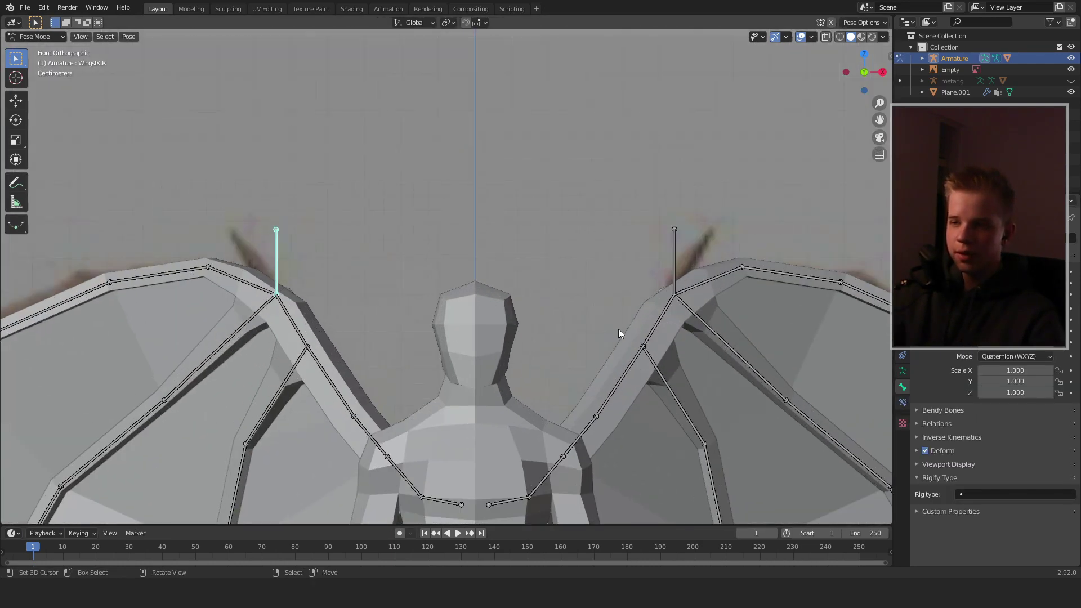
left_click(661, 321)
left_click(675, 265)
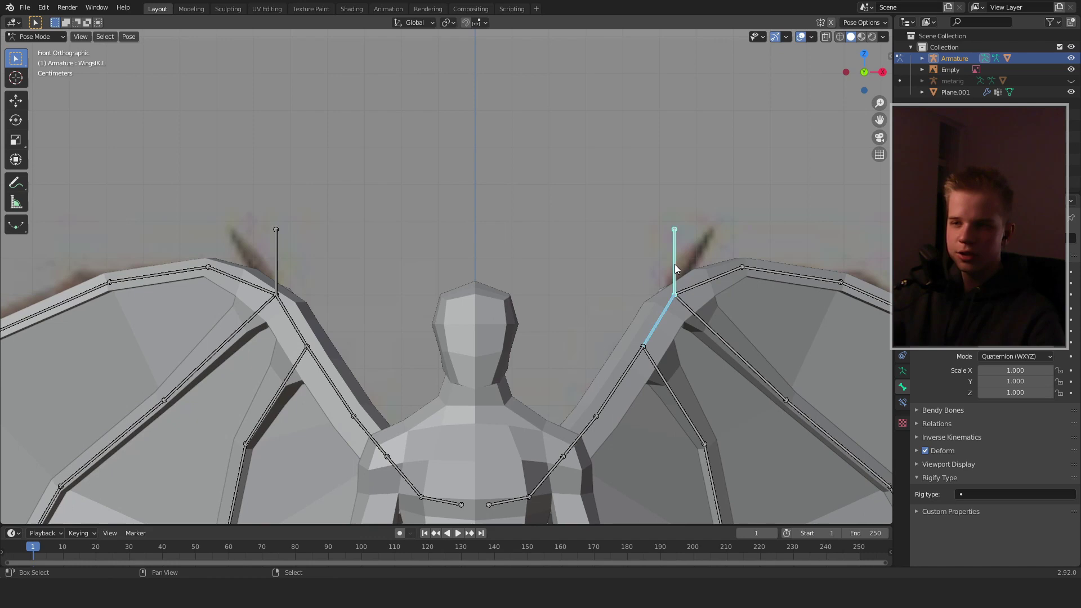
left_click(654, 311, "shift")
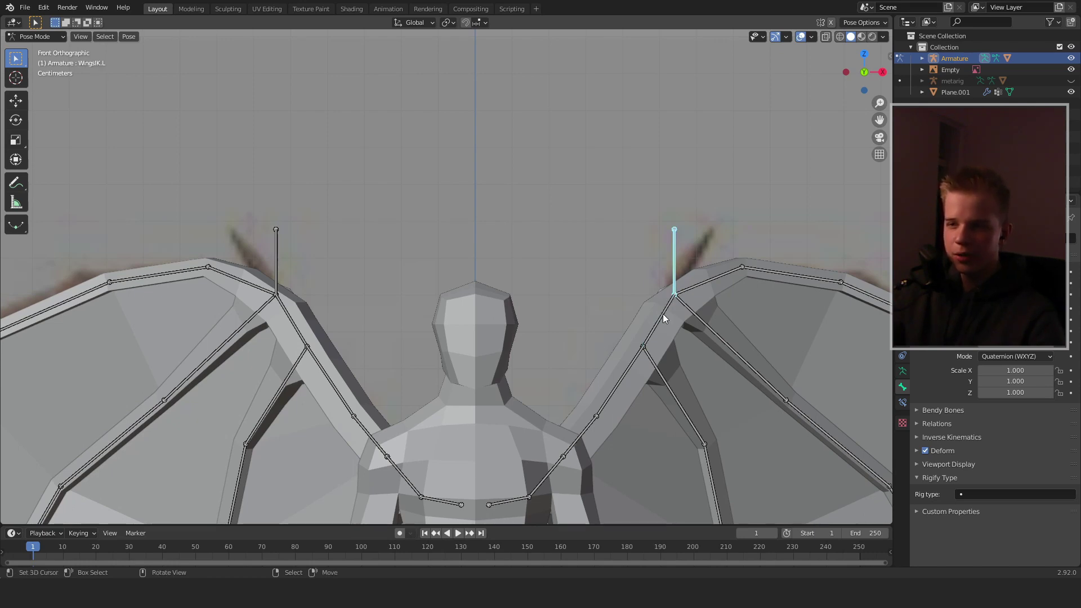
left_click(660, 319, "shift")
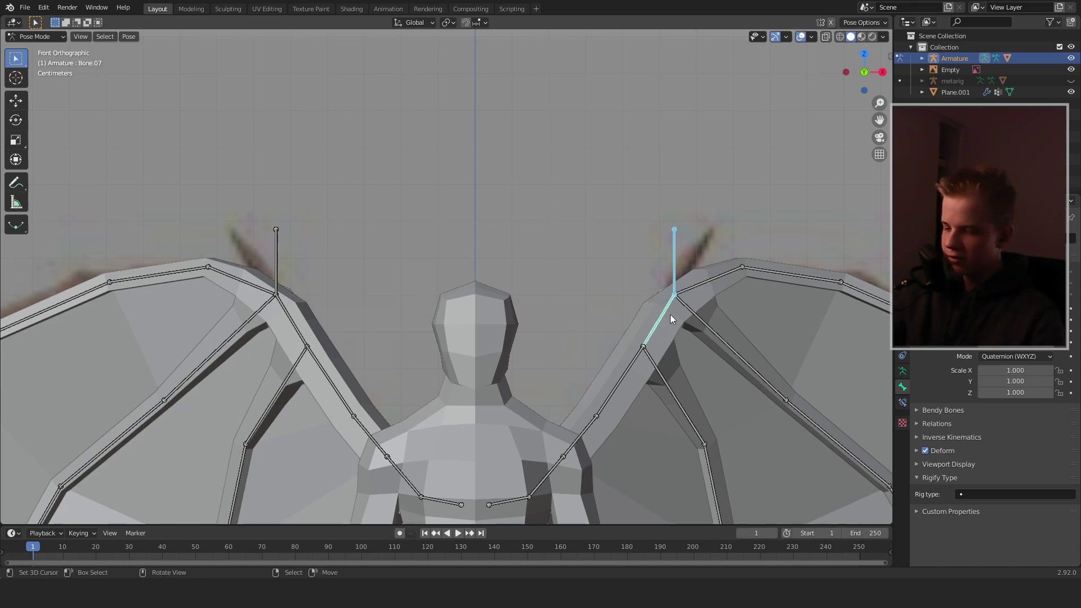
key("shift+i")
left_click(671, 315)
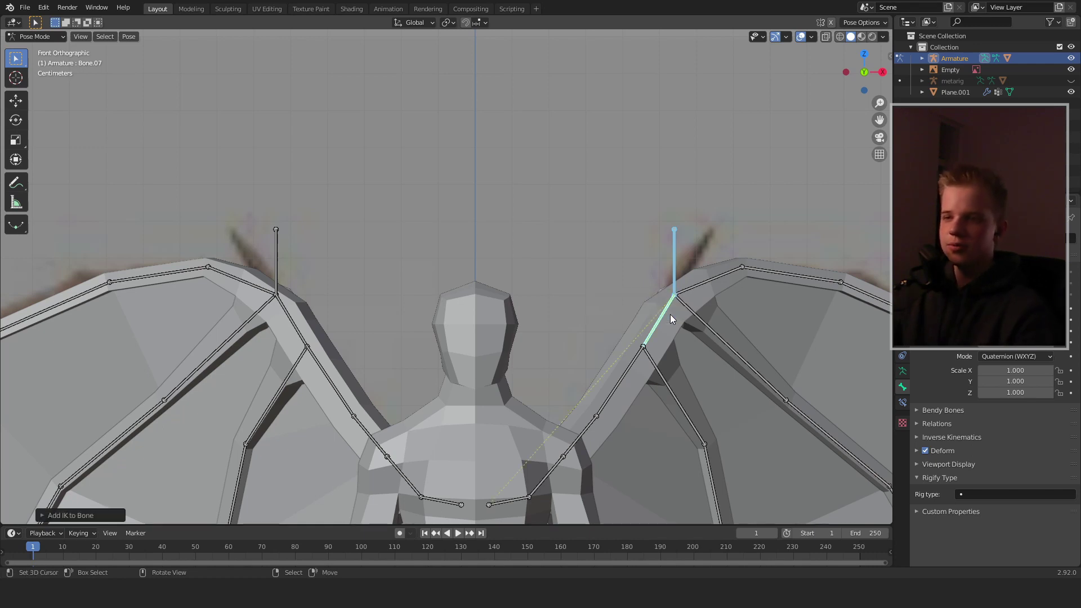
- Add an IK constraint to Bone.25 on the opposite wing, targeting WingsIK.R
left_click(276, 258)
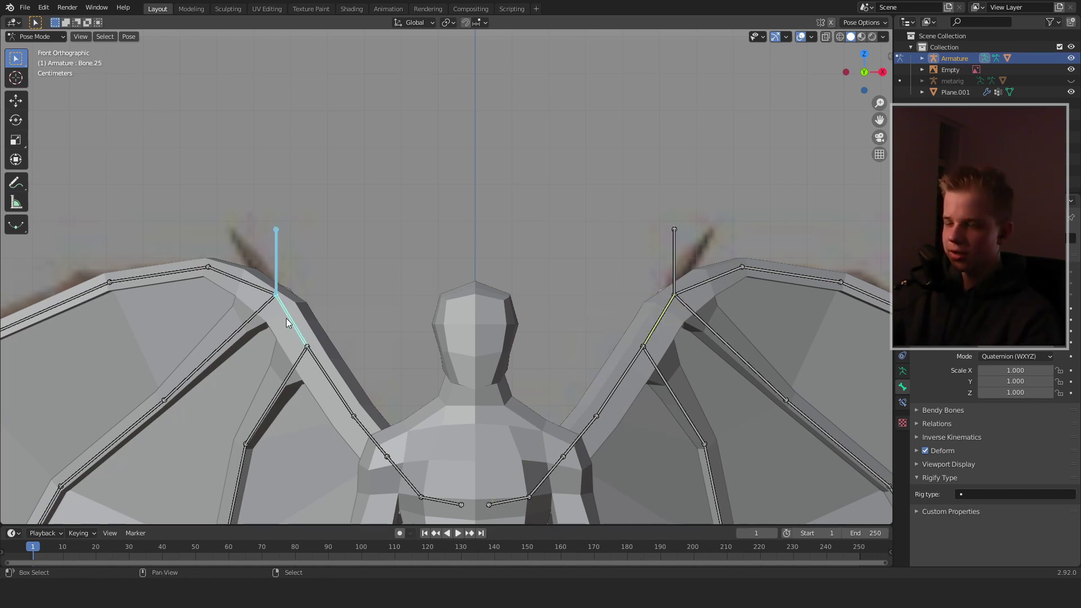
key("shift+i")
left_click(290, 314)
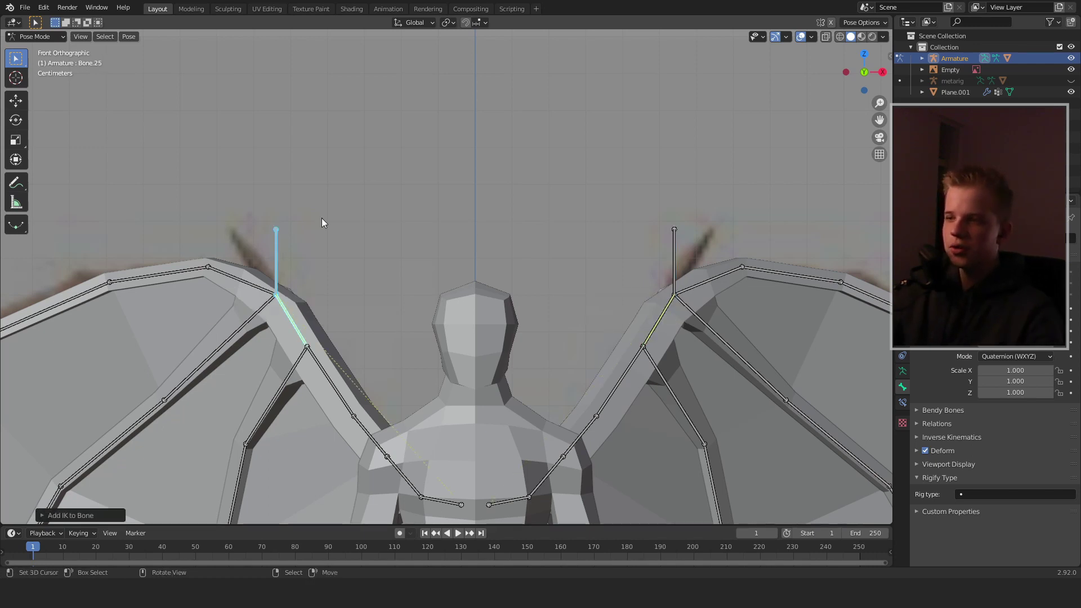
- Open the IK constraint settings of Bone.07 and Bone.25, checking the arm chains in wireframe shading
scroll(349, 231, "down", 4)
scroll(601, 250, "up", 3)
left_click(581, 248)
scroll(647, 257, "up", 4)
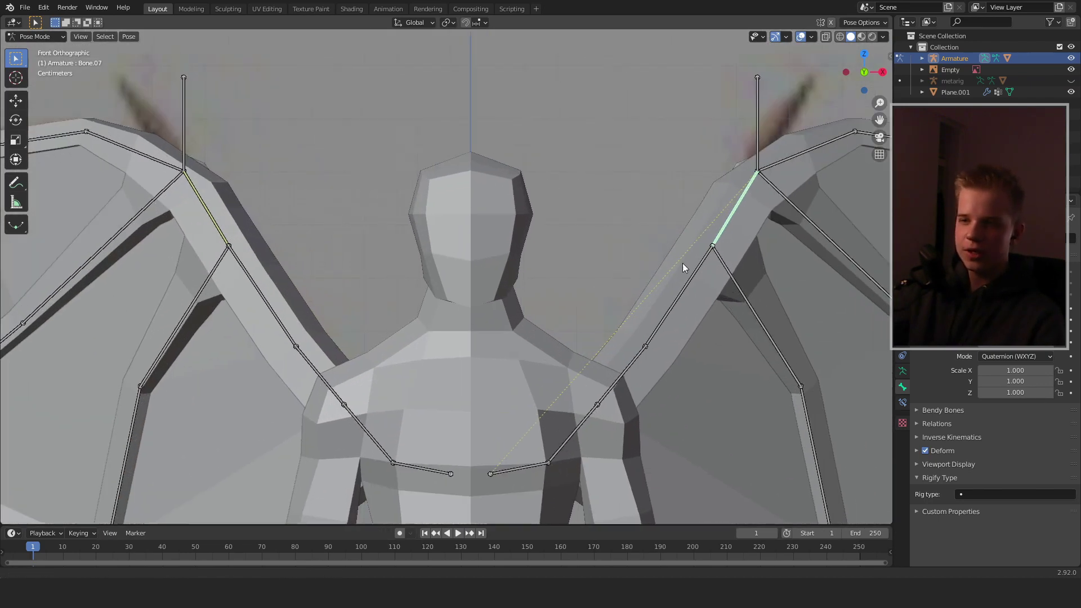
middle_click_drag(682, 262, 578, 268, "shift")
left_click(902, 404)
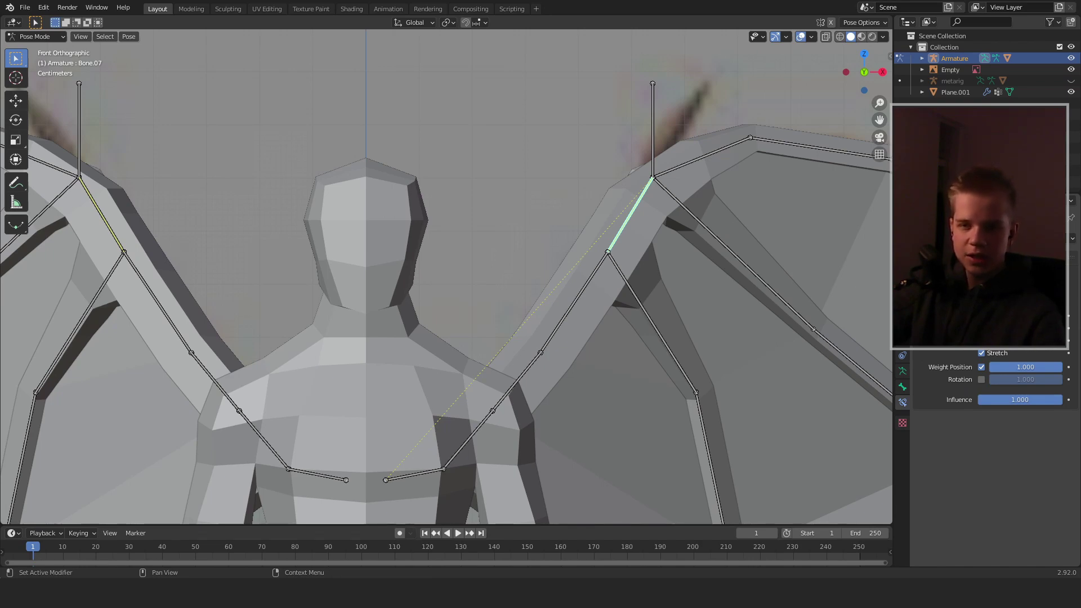
middle_click_drag(611, 371, 598, 258, "shift")
key("shift+z")
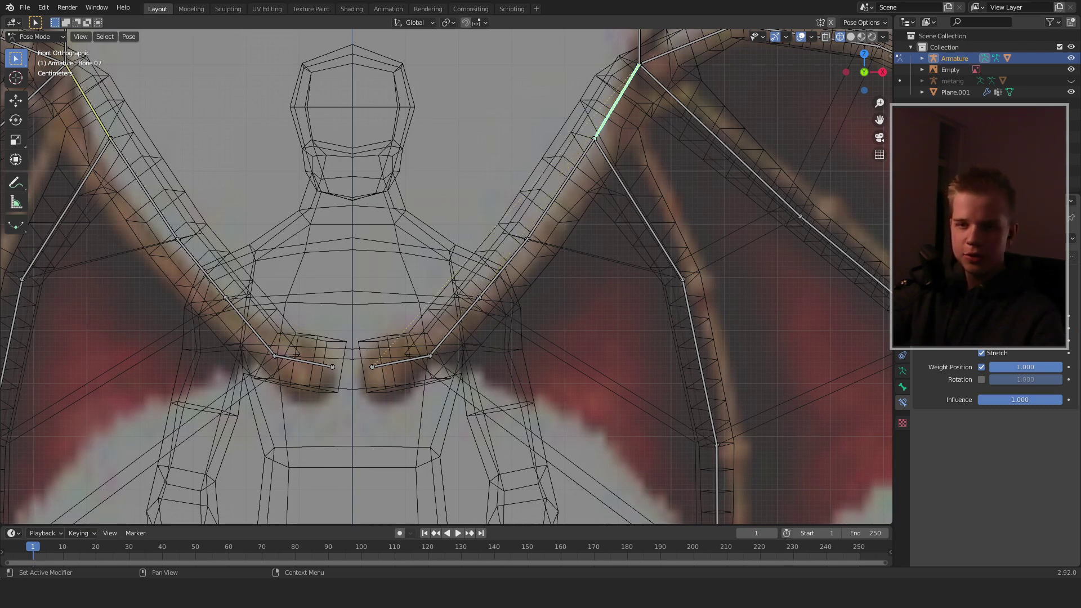
middle_click_drag(520, 299, 676, 292, "shift")
middle_click_drag(275, 196, 319, 295, "shift")
left_click(289, 196)
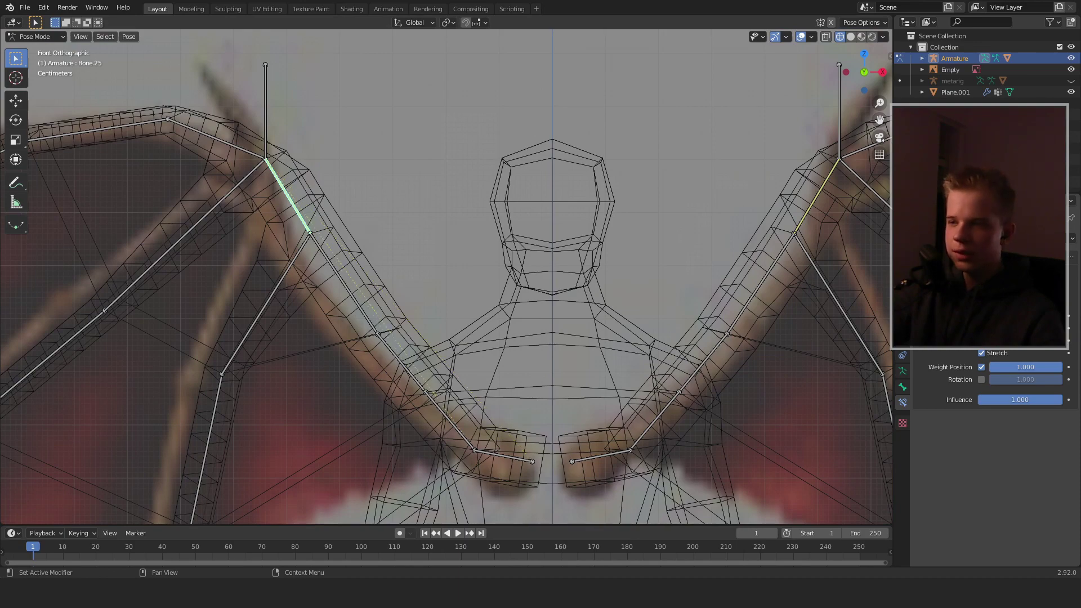
- Move WingsIK.R downward to test how the right wing follows the IK control
scroll(751, 379, "down", 5)
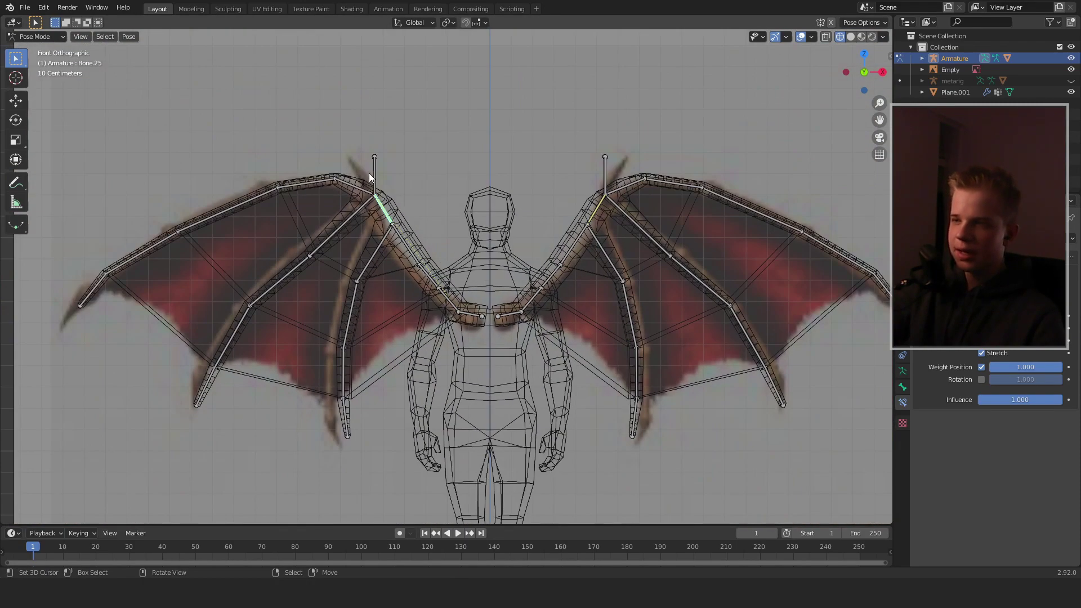
left_click(369, 174)
key("g")
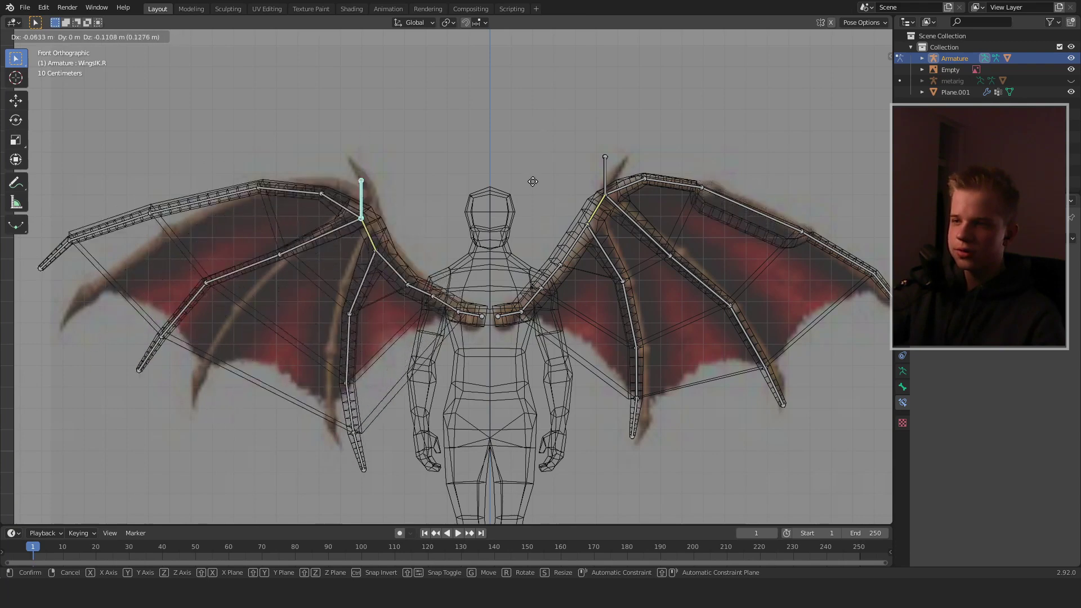
left_click(533, 246)
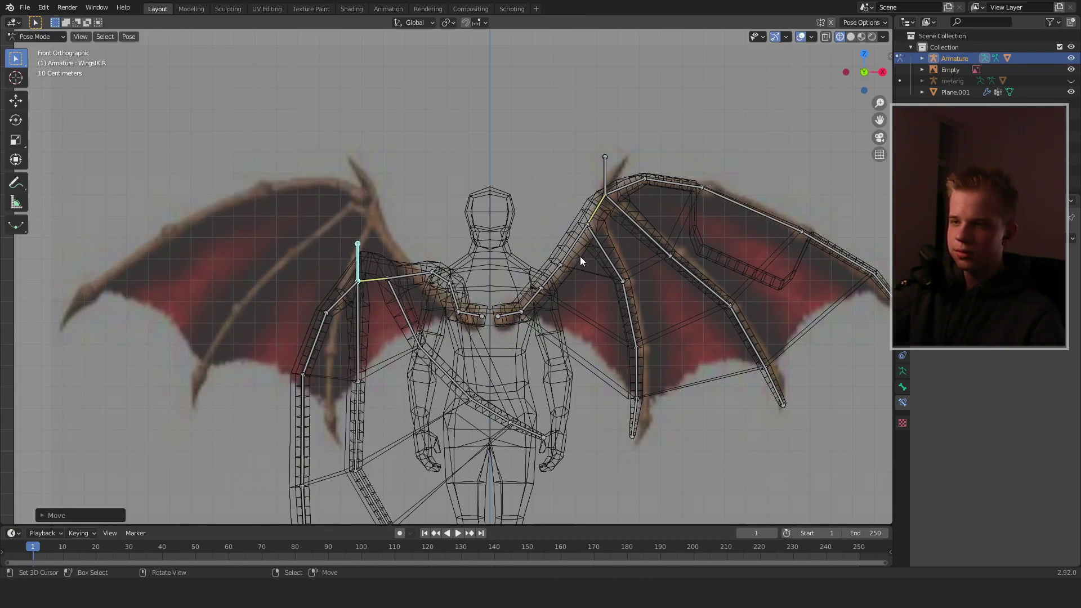
- Restore solid shading and return to Object Mode with the wings viewed from behind
key("z")
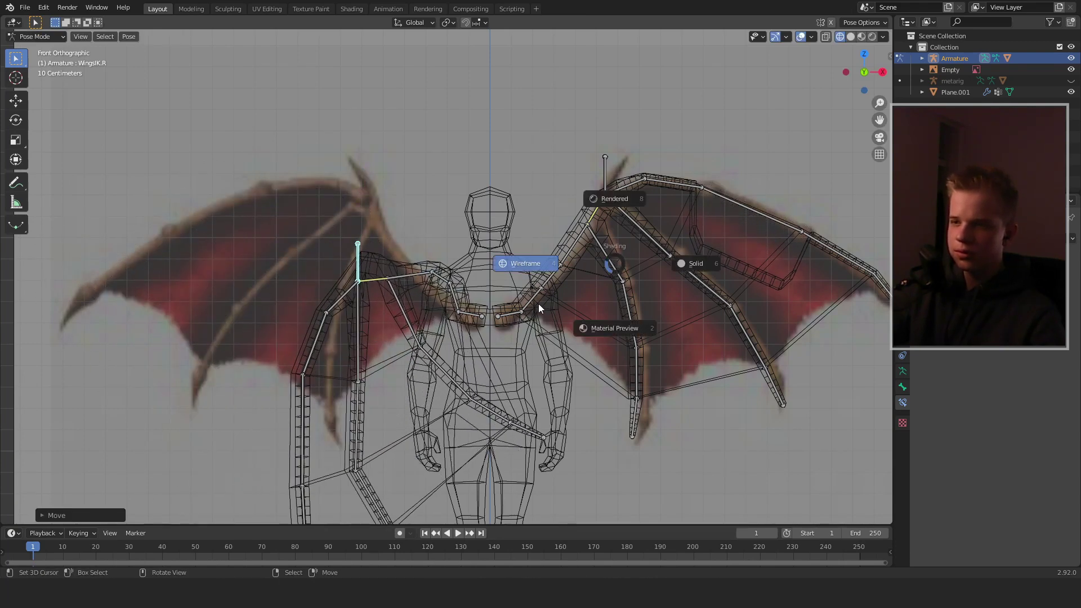
key("z")
middle_click_drag(773, 271, 554, 299)
key("ctrl+Tab")
left_click(532, 248)
middle_click_drag(531, 248, 510, 289)
scroll(510, 289, "down", 2)
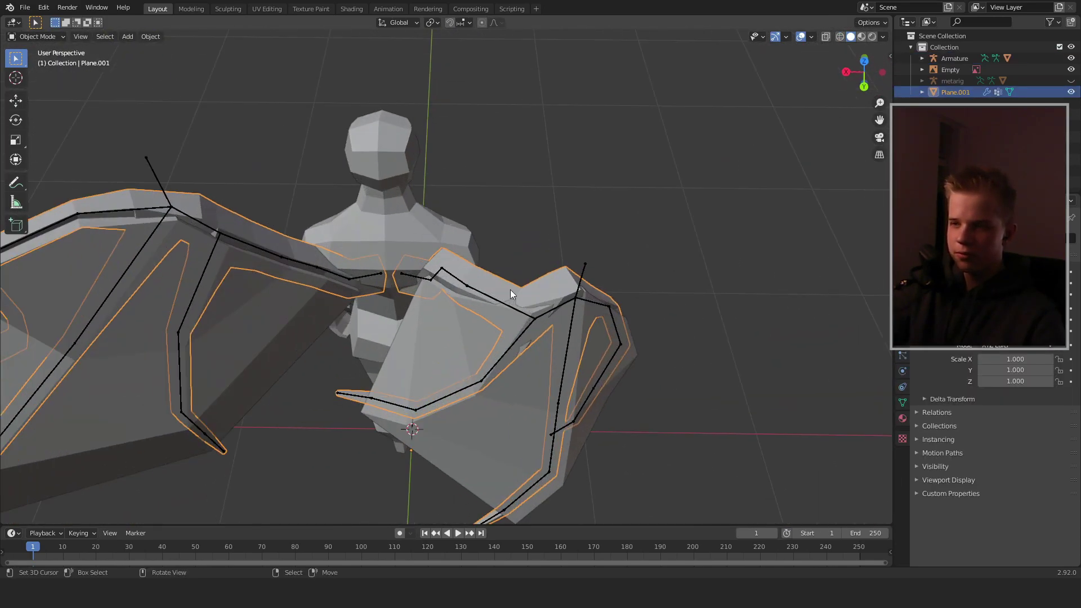
- Parent the Plane.001 wing mesh to the armature with automatic weights
left_click(493, 299)
left_click(488, 283, "shift")
key("ctrl+p")
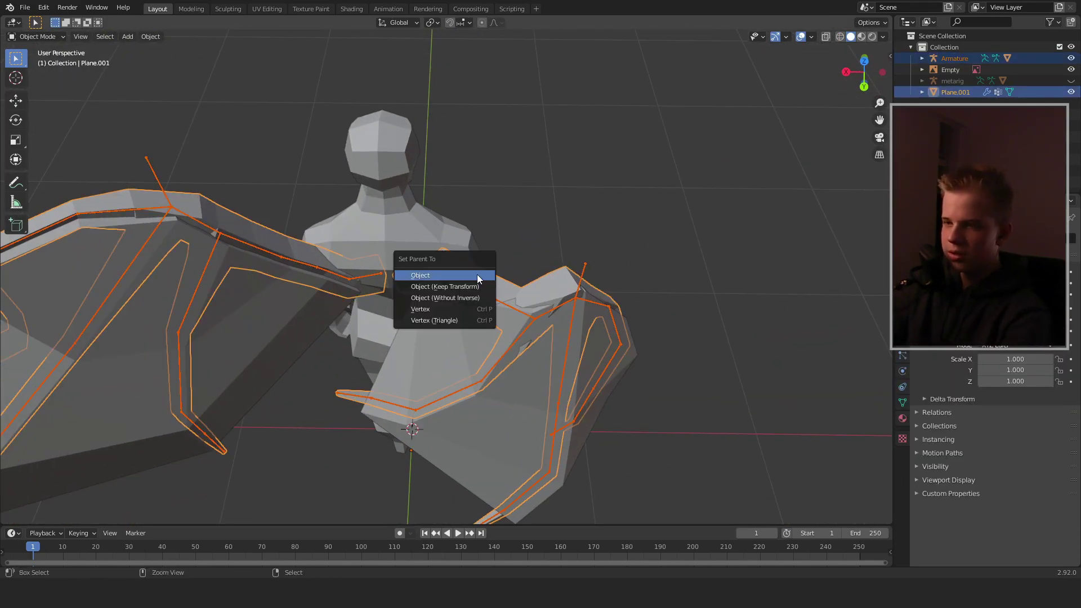
left_click(485, 280)
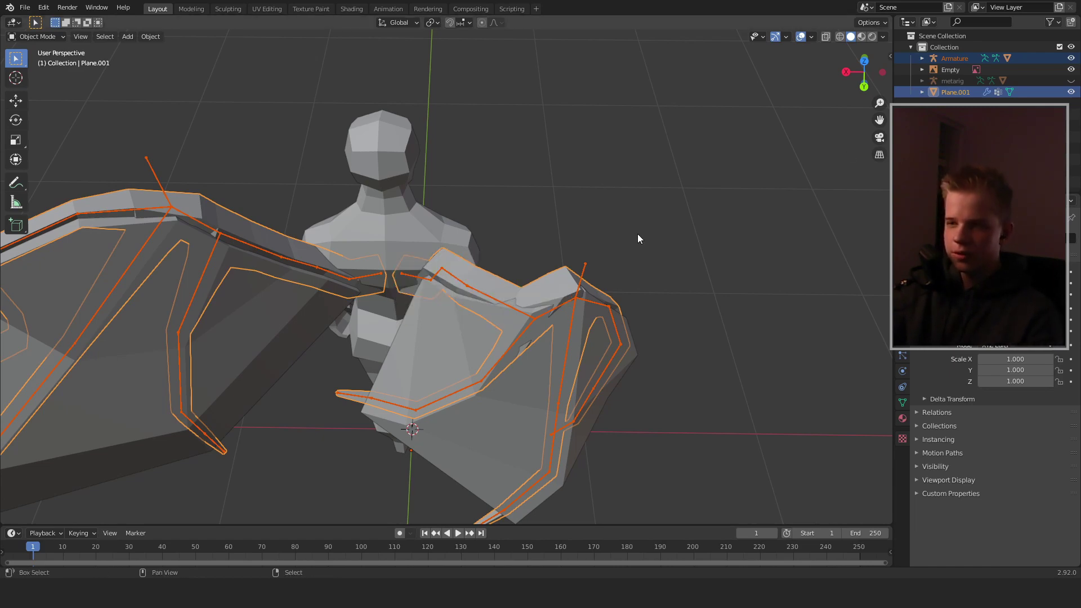
left_click(586, 268, "shift")
key("ctrl+p")
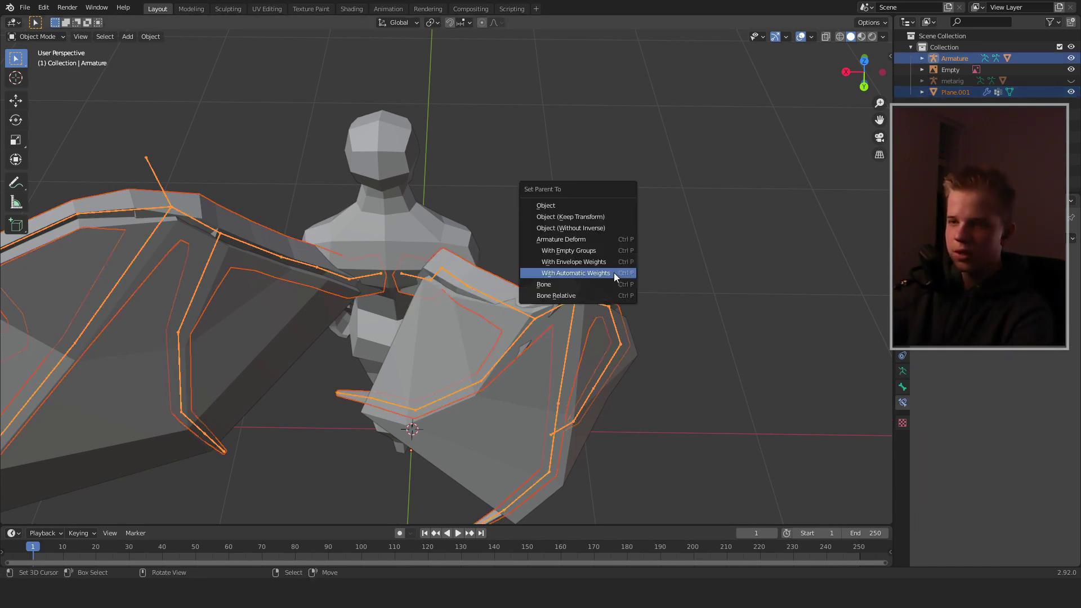
left_click(614, 273)
- Clear the selection, pick the armature alone and switch it to Edit Mode
scroll(490, 218, "down", 5)
middle_click_drag(616, 273, 508, 175)
scroll(490, 218, "up", 7)
scroll(397, 258, "down", 3)
key("alt+a")
key("KP_1")
left_click(404, 277)
key("Tab")
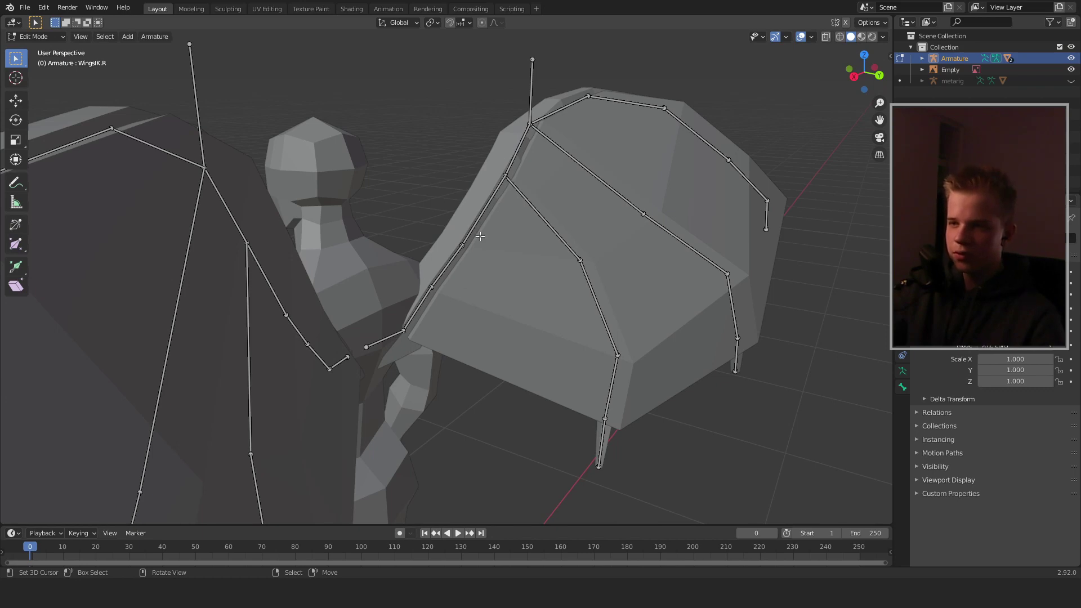
- Dissolve the two intermediate joints of the right wing's arm so one long bone spans that stretch
middle_click_drag(500, 247, 473, 244)
right_click(473, 244)
key("x")
left_click(436, 258)
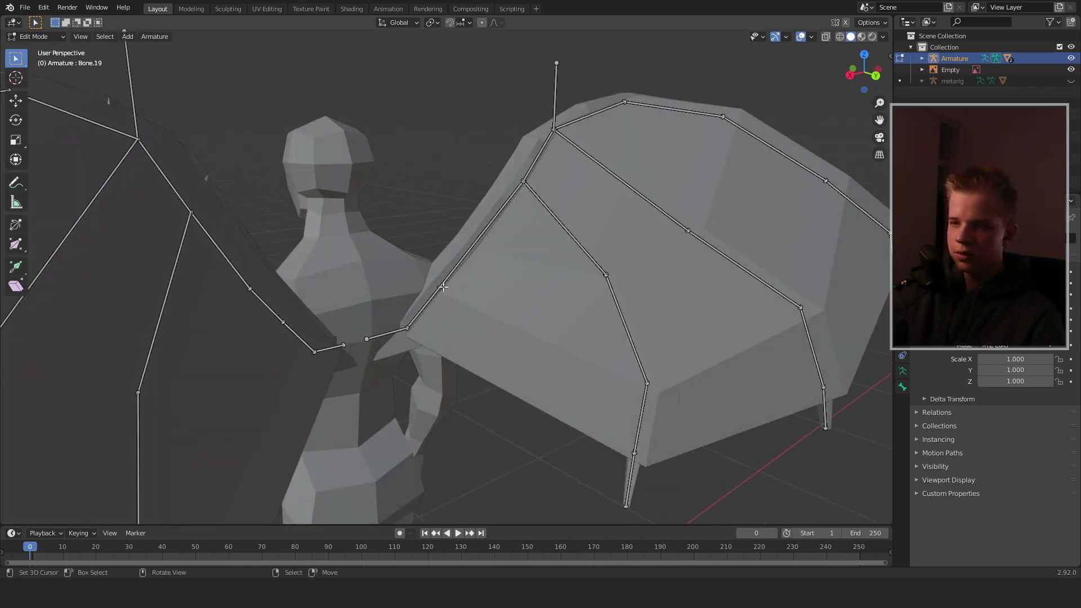
right_click(444, 287)
key("x")
left_click(446, 291)
scroll(496, 284, "down", 3)
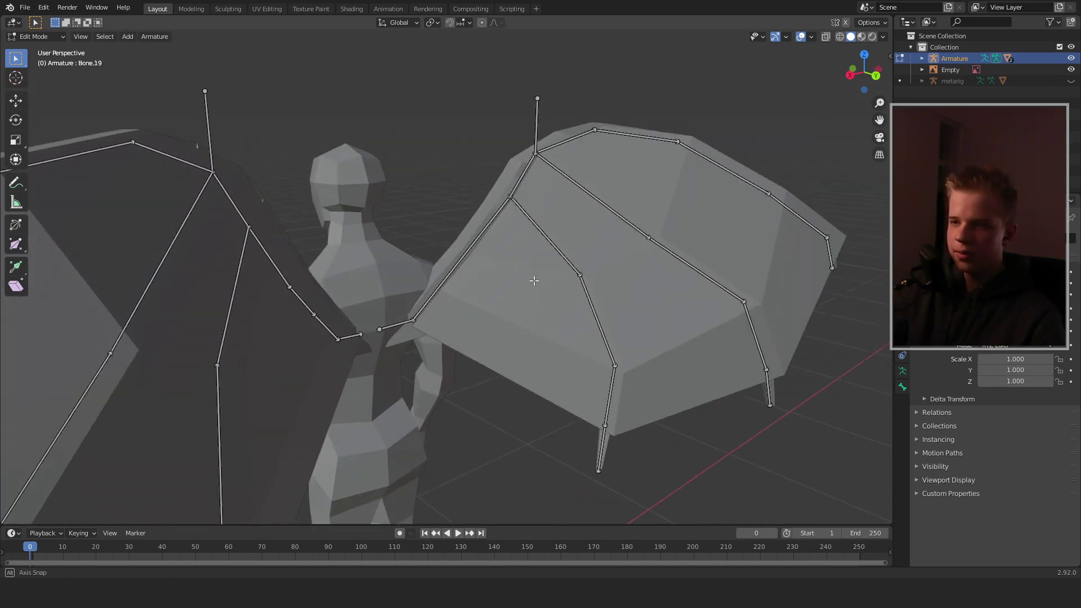
- Test the right wing in Pose Mode by moving the WingsIK.R control along Z, and return to Object Mode
middle_click_drag(534, 280, 749, 260)
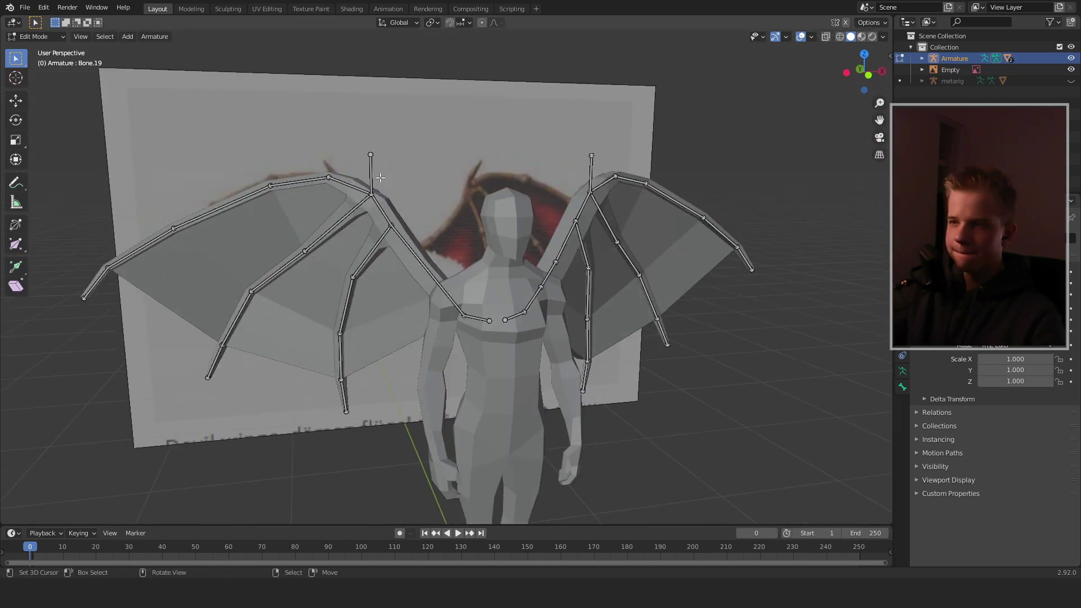
key("ctrl+Tab")
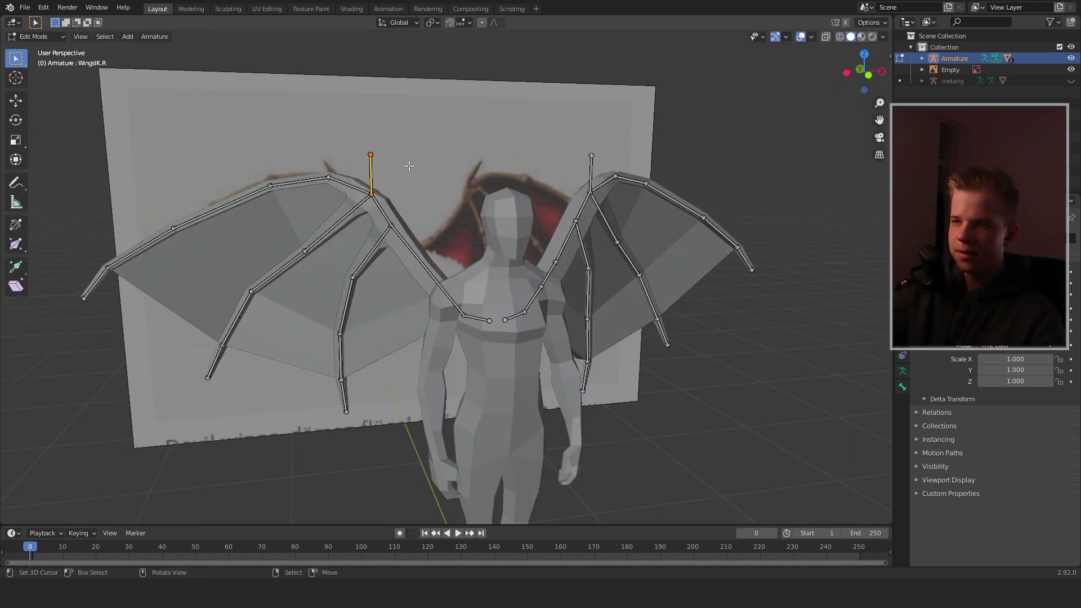
key("g")
key("z")
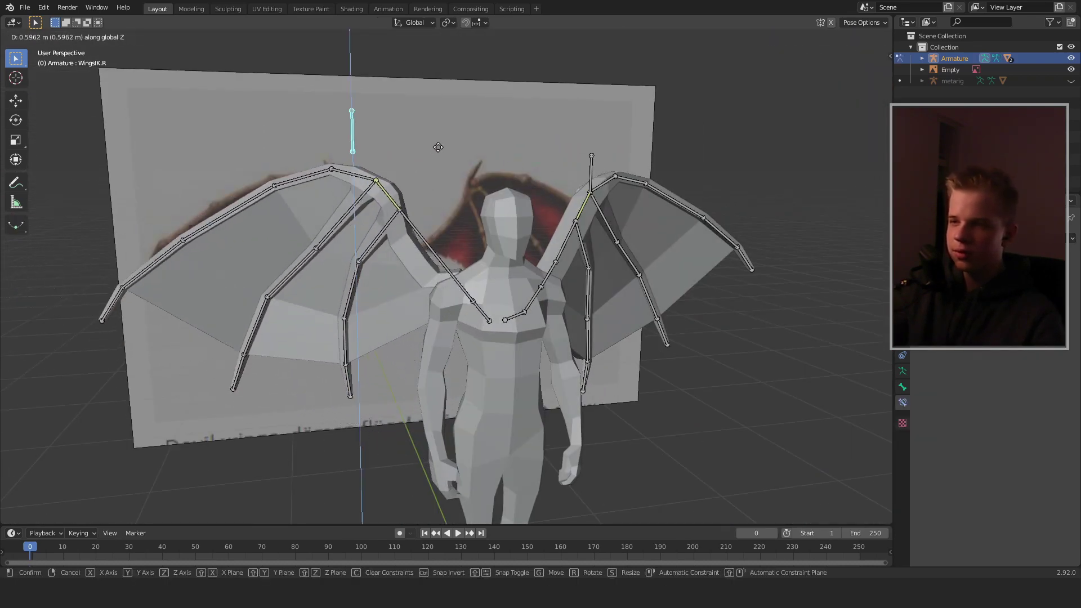
right_click(420, 290)
key("ctrl+Tab")
right_click(427, 275)
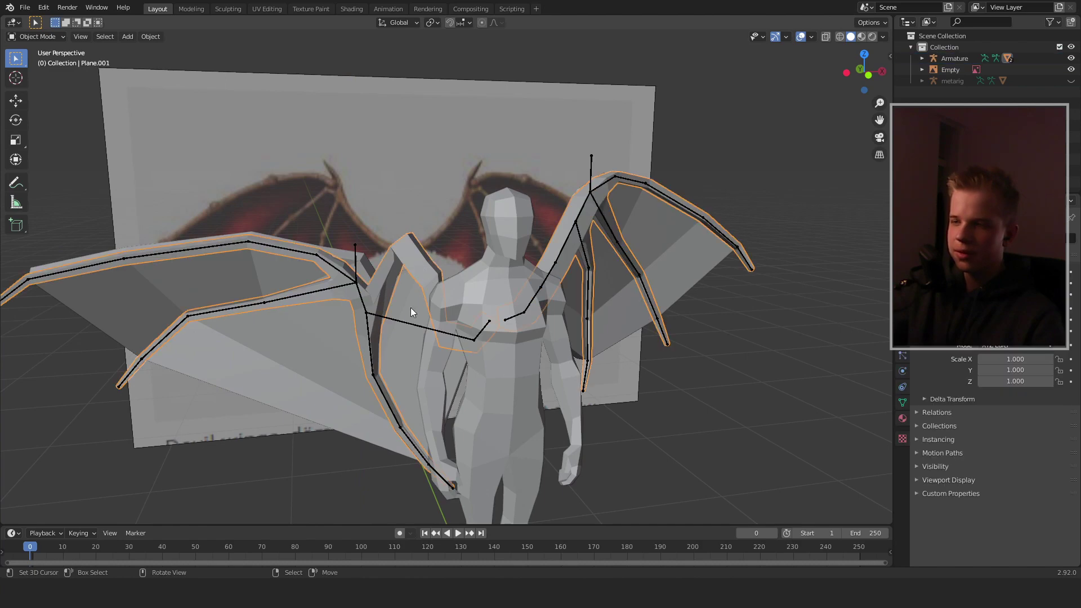
- Dissolve the two intermediate joints of the left wing's arm in Edit Mode so one long bone spans that stretch
right_click(402, 322)
key("Tab")
key("KP_1")
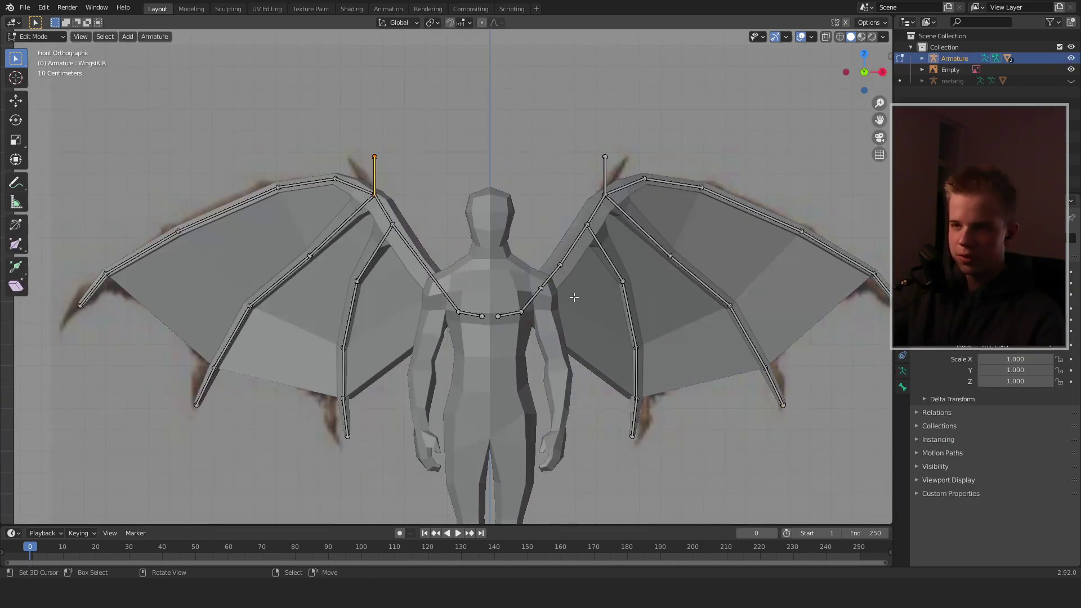
scroll(617, 276, "up", 5)
left_click(724, 254)
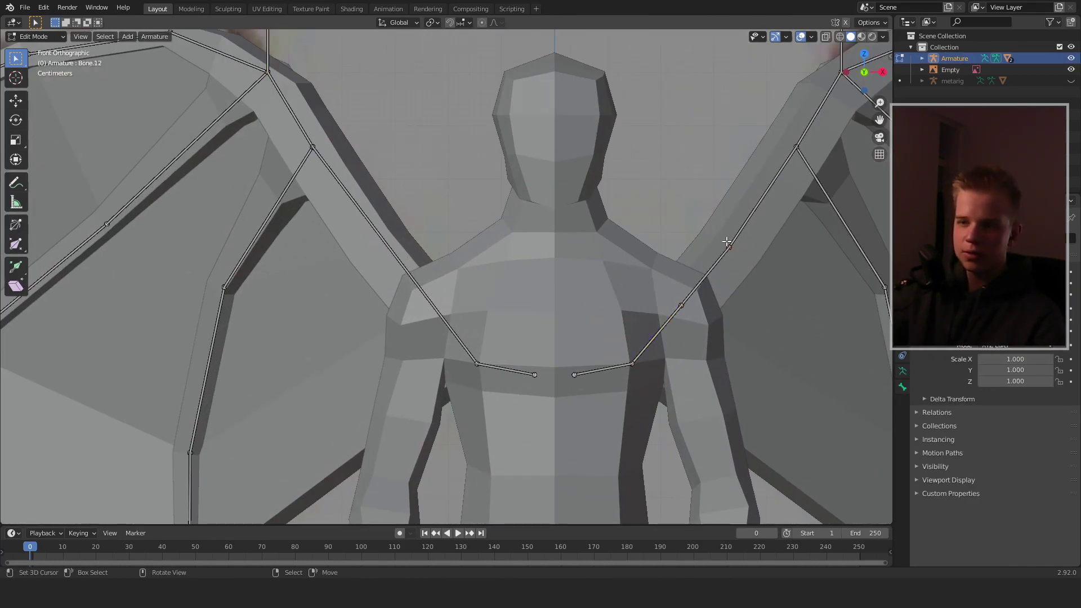
left_click(683, 303)
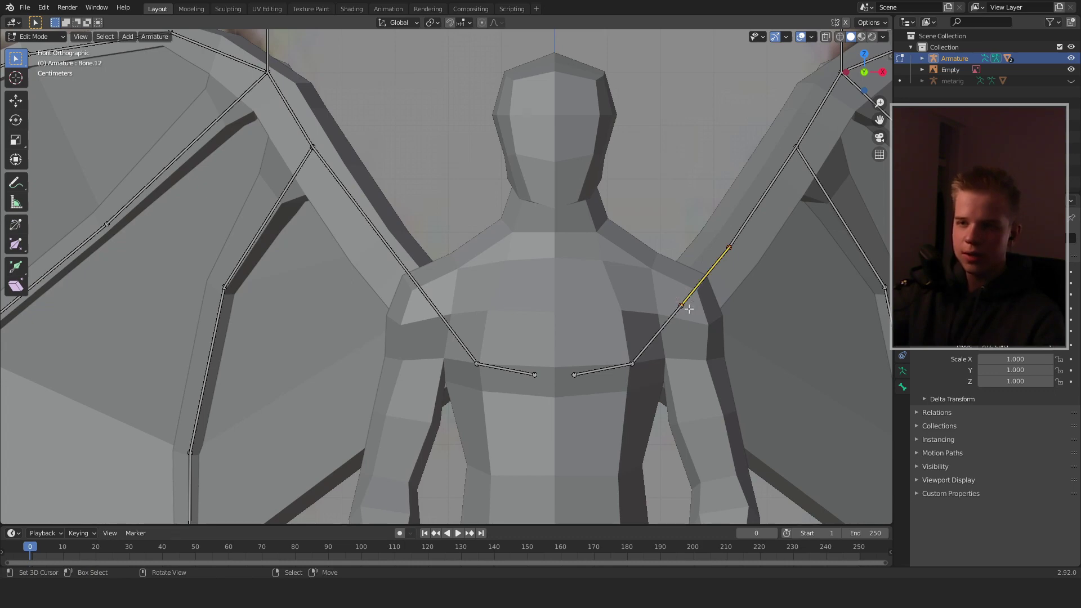
key("x")
left_click(703, 279)
scroll(708, 277, "down", 3)
middle_click_drag(708, 277, 658, 309, "shift")
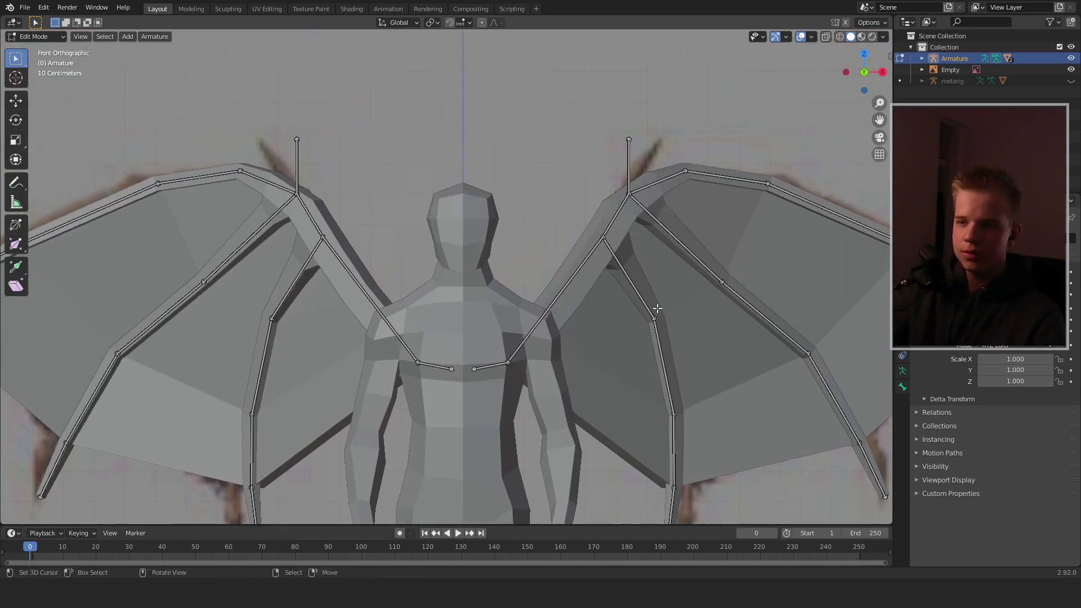
scroll(647, 308, "down", 2)
key("Tab")
- Parent the Plane.001 wing-bone mesh to the armature again with automatic weights
scroll(583, 293, "up", 3)
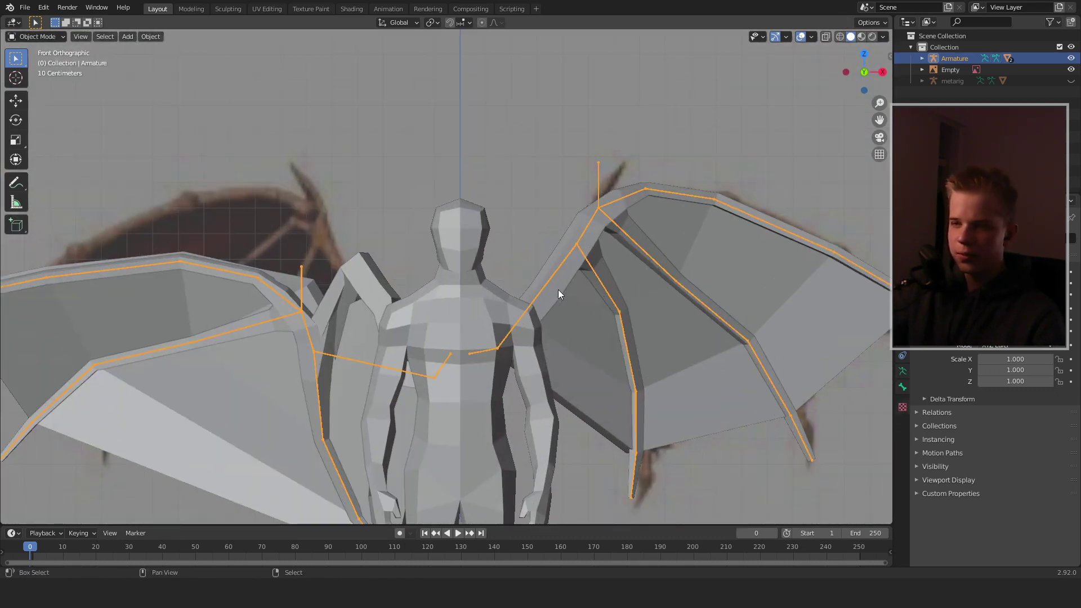
left_click(557, 292, "shift")
left_click(548, 285, "shift")
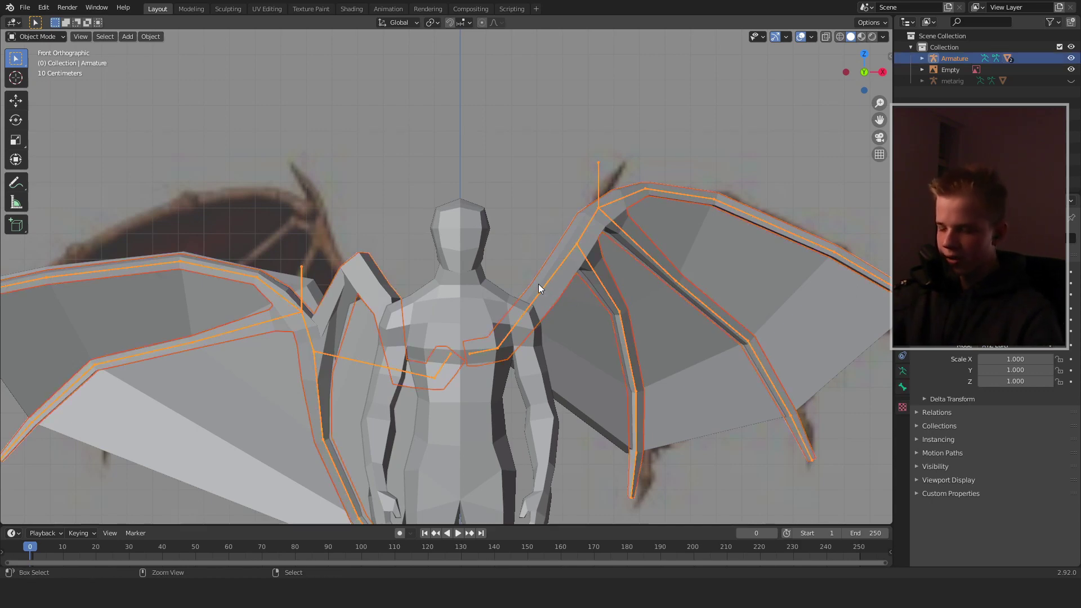
key("ctrl+p")
left_click(539, 284)
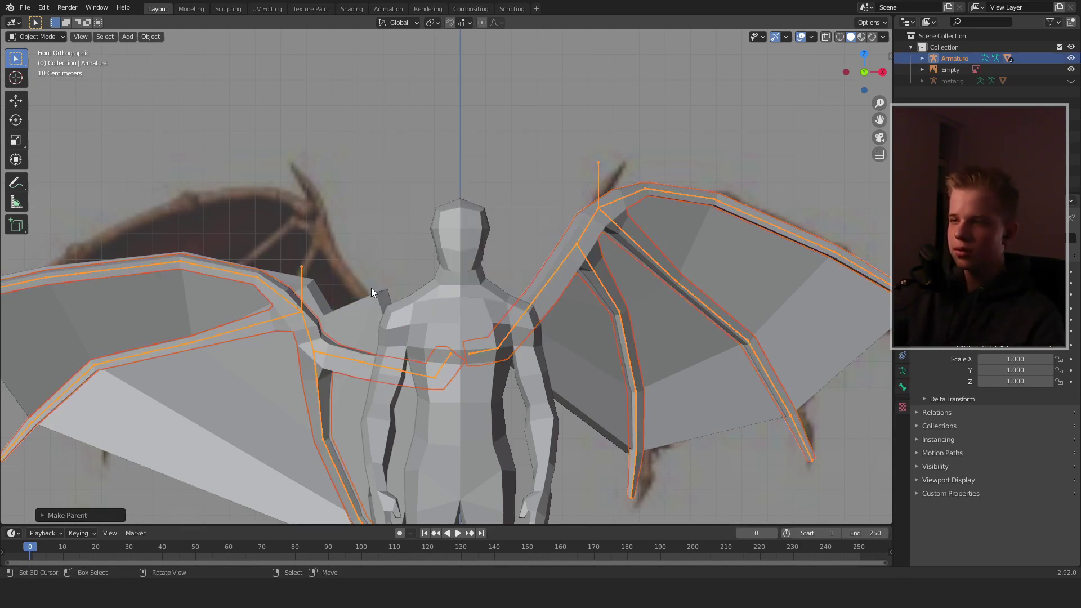
- Parent the Plane wing-membrane mesh to the armature with automatic weights
left_click(356, 319)
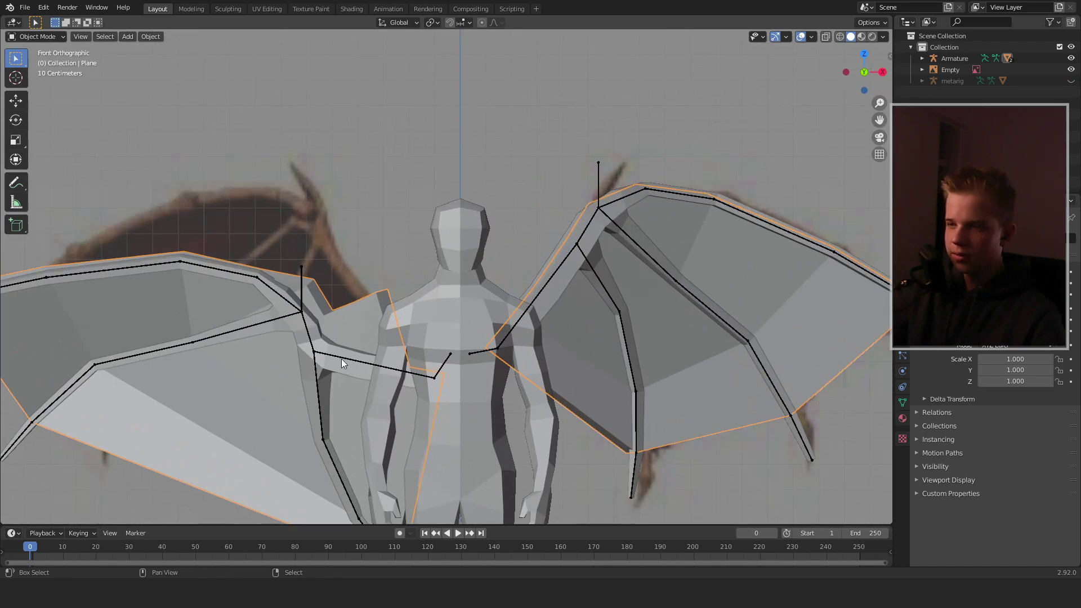
left_click(342, 358, "shift")
key("ctrl+p")
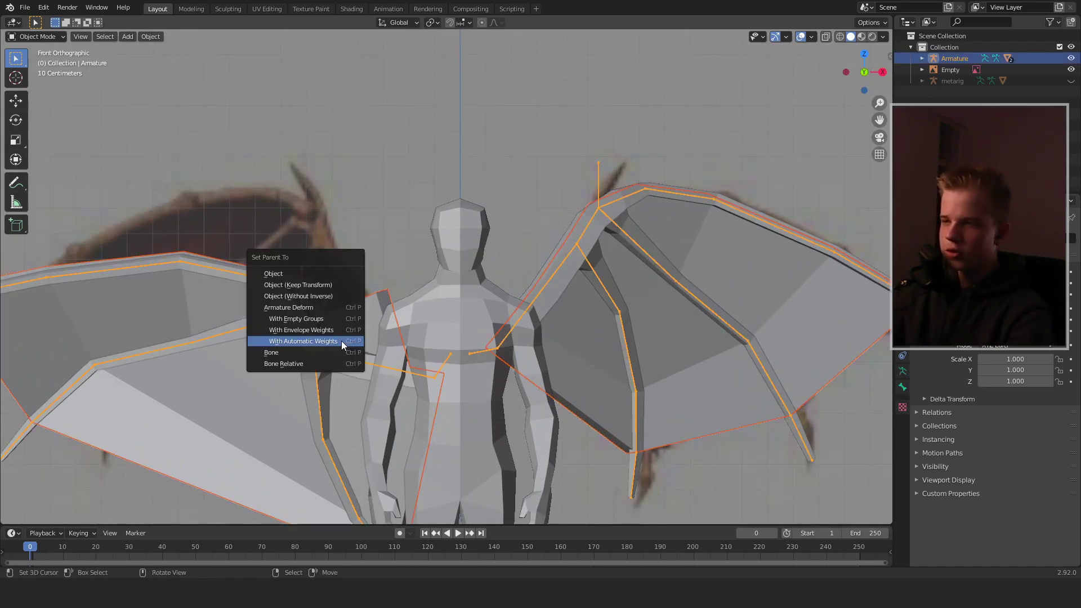
left_click(341, 341)
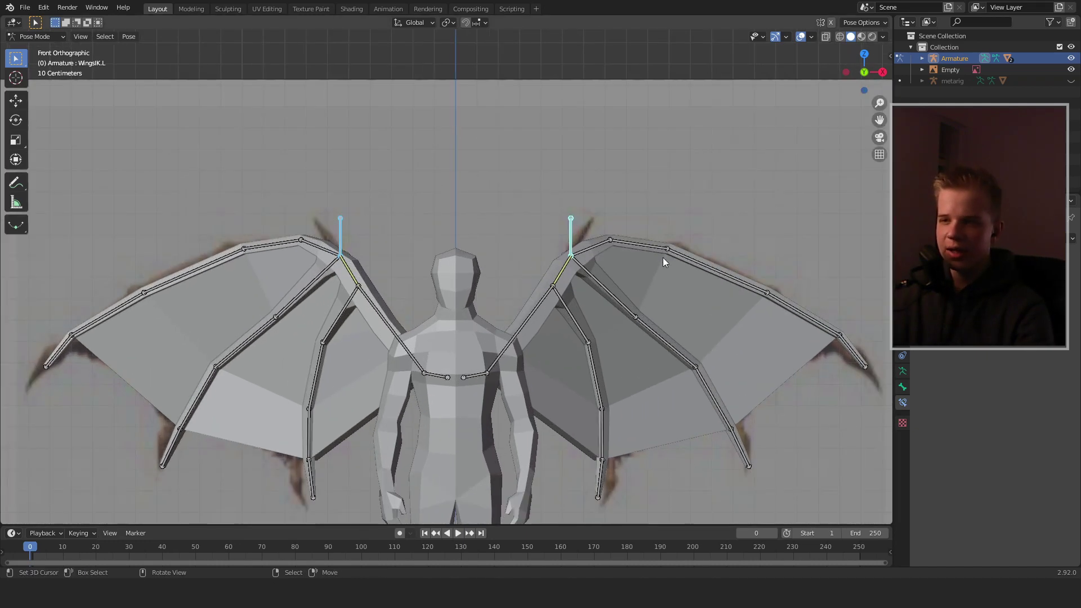
- Delete the WingsIK.L and WingsIK.R control bones above the wrists in Edit Mode
left_click(664, 250)
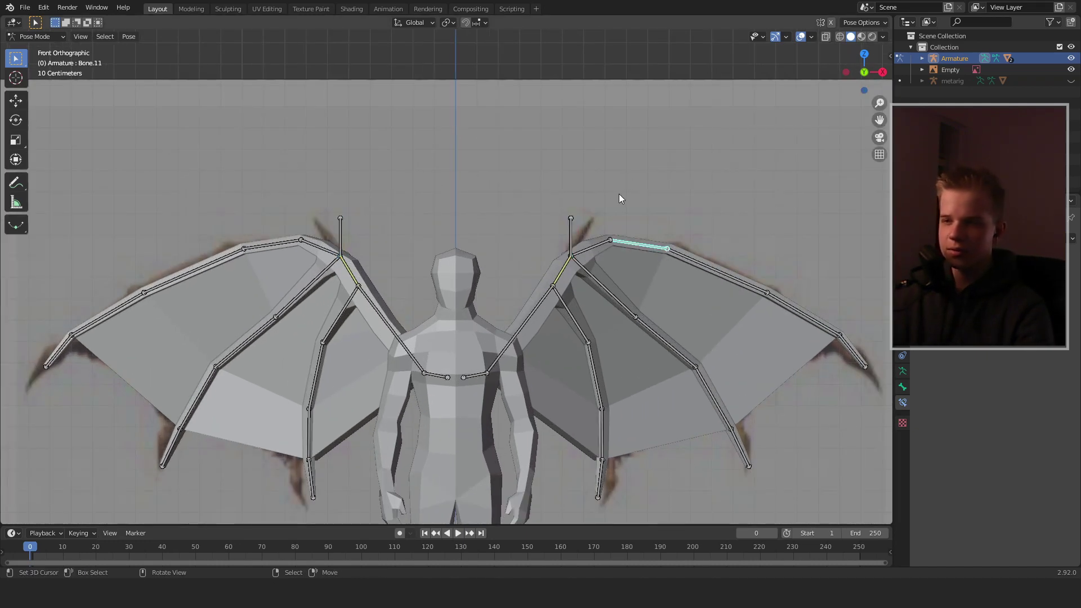
scroll(590, 293, "up", 2)
left_click(627, 209)
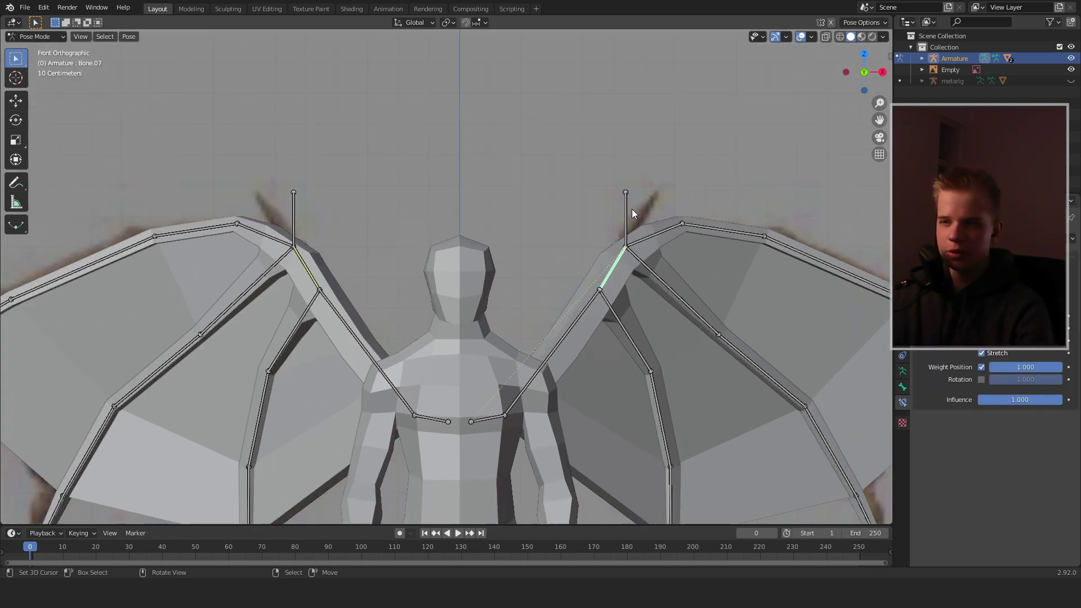
key("Tab")
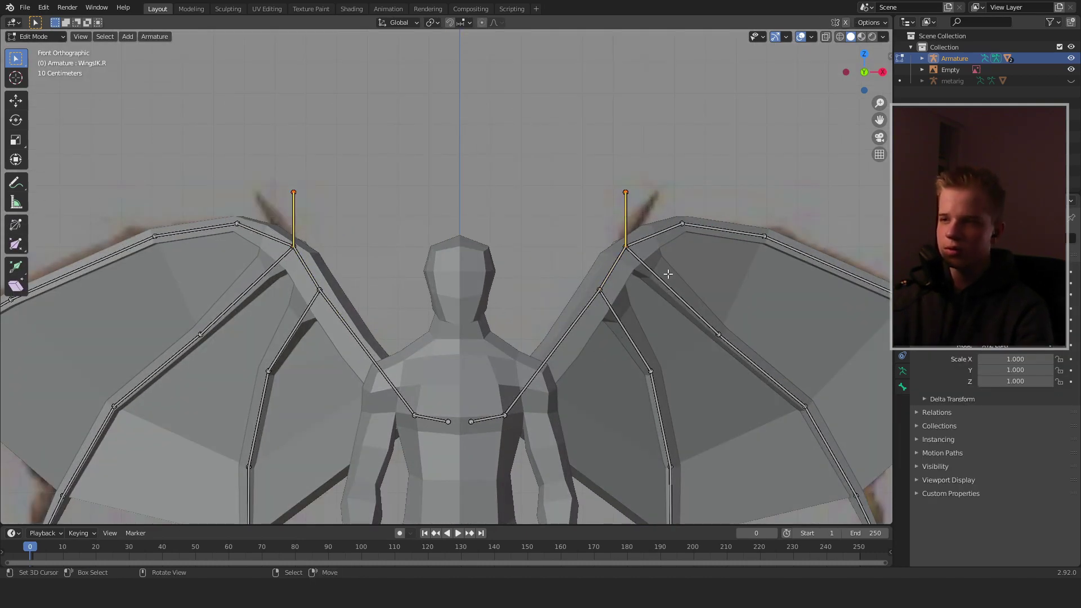
key("x")
left_click(607, 235)
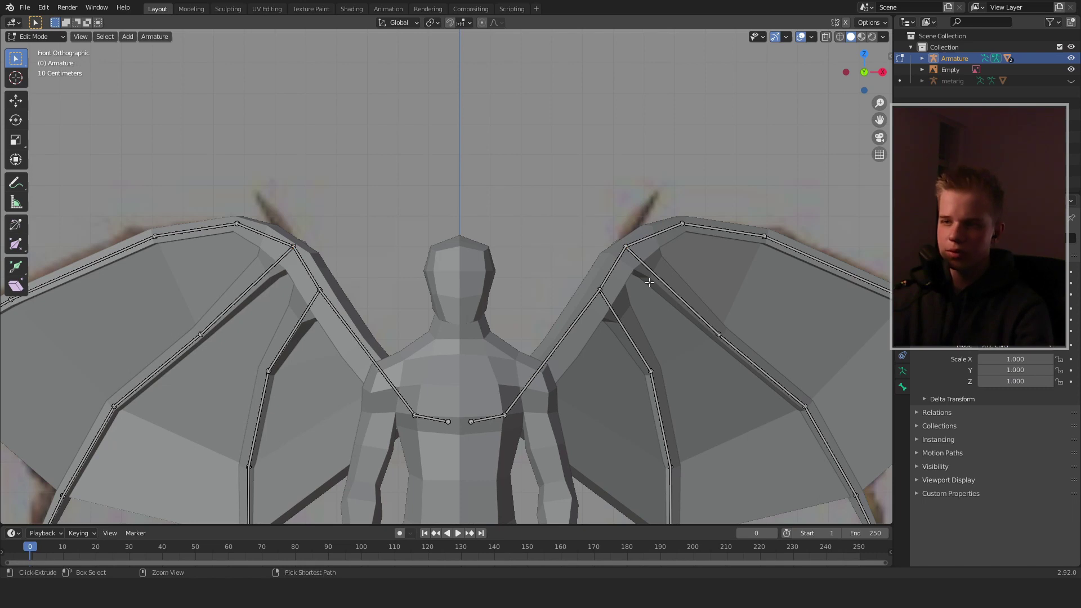
- Remove the IK constraints from wrist bones Bone.07 and Bone.25 in Pose Mode
key("Tab")
left_click(613, 269)
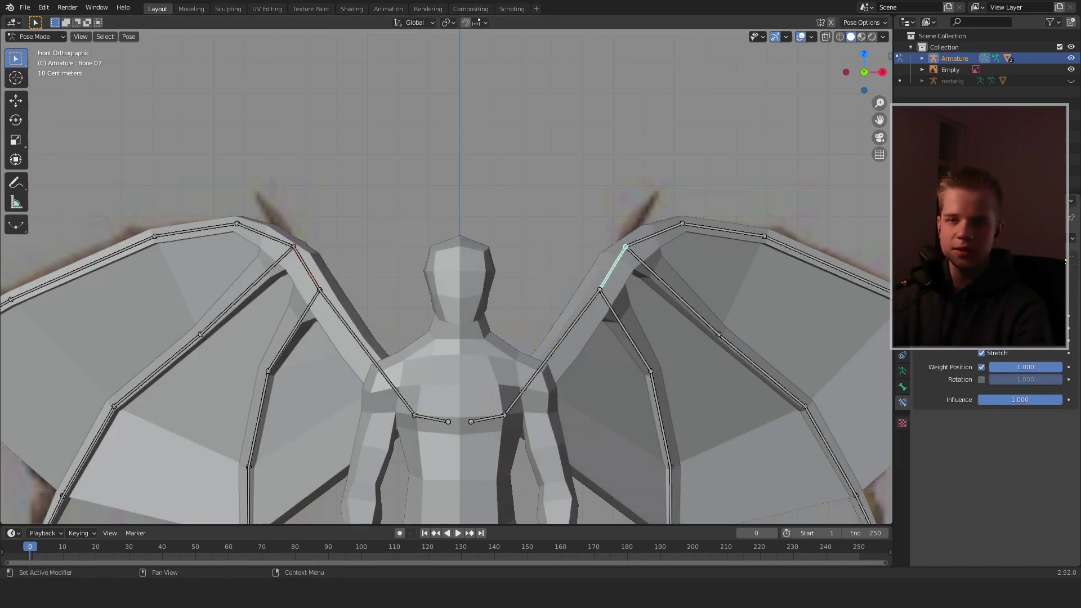
left_click(305, 263)
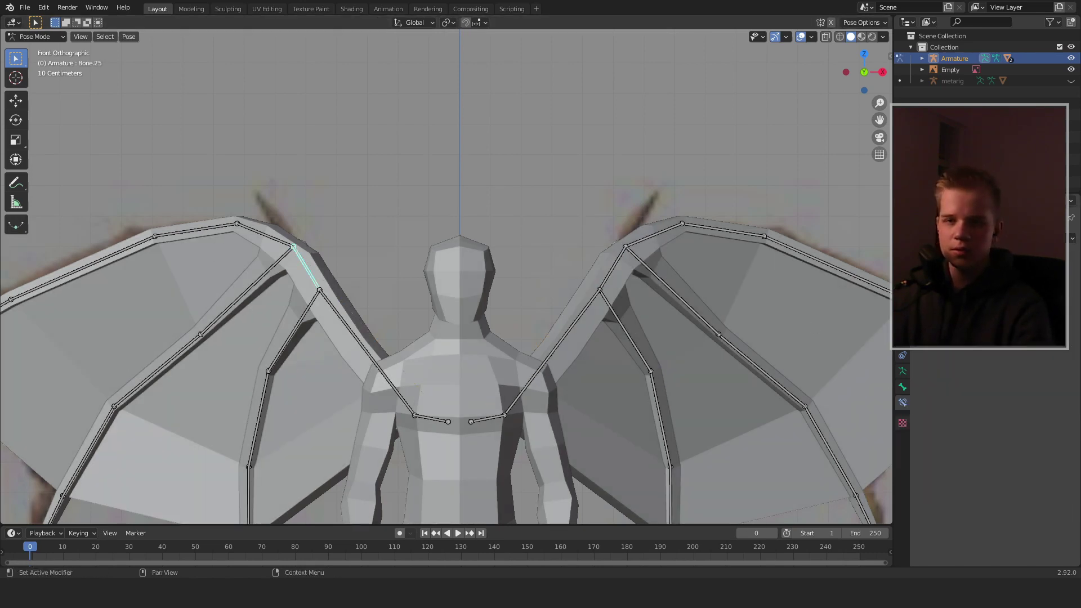
scroll(560, 286, "down", 1)
scroll(718, 256, "down", 1)
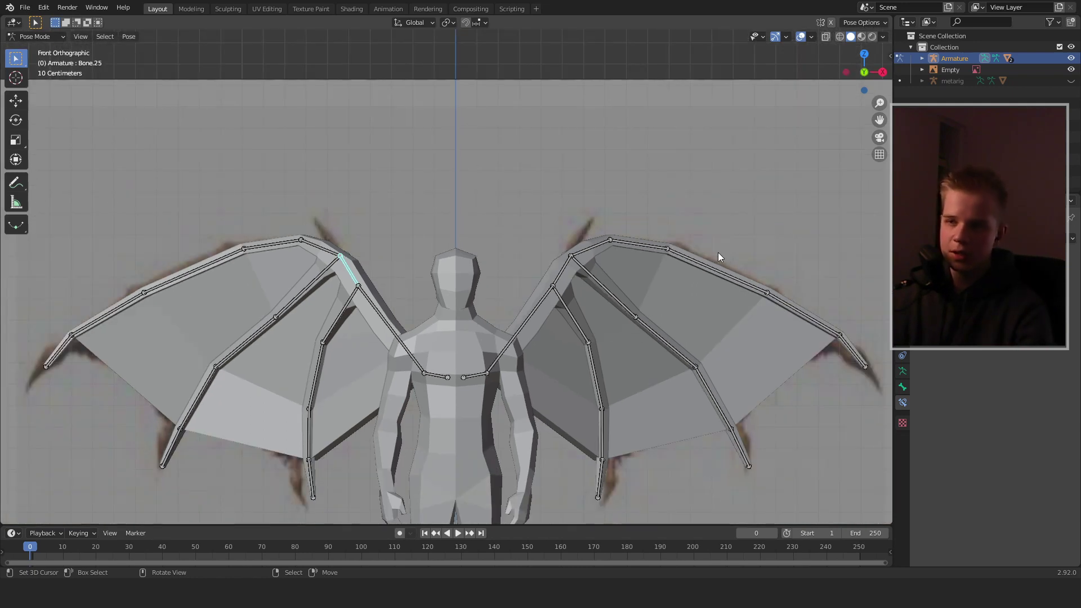
- Create WingsIK.L and WingsIK.R controls with IK constraints at the outer end of each upper finger's second bone, and open WingsIK.L's bone properties
left_click(665, 250)
key("Tab")
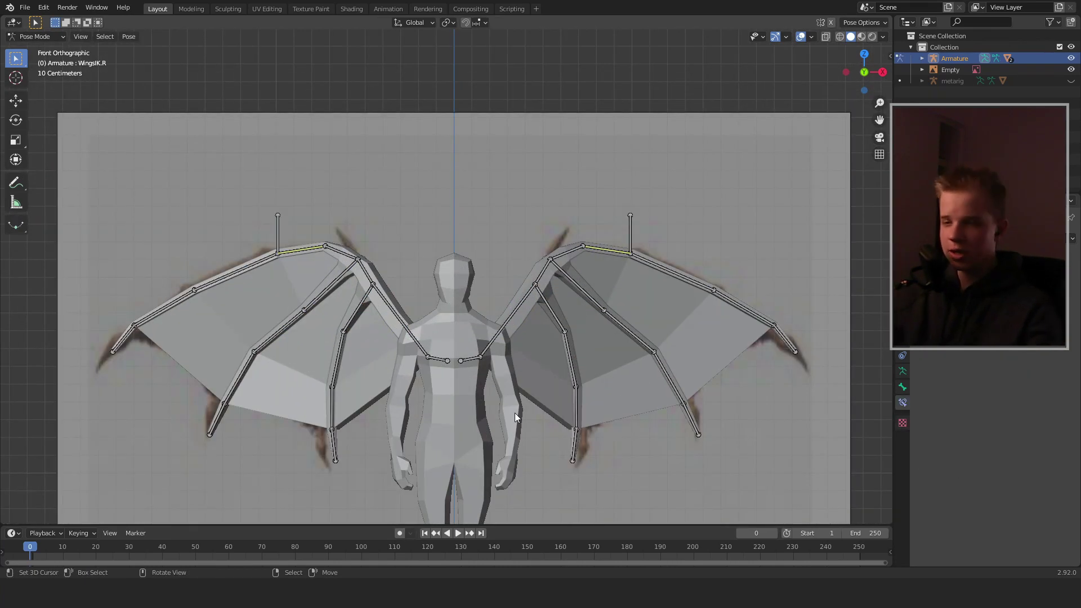
scroll(570, 278, "down", 3)
scroll(571, 280, "up", 6)
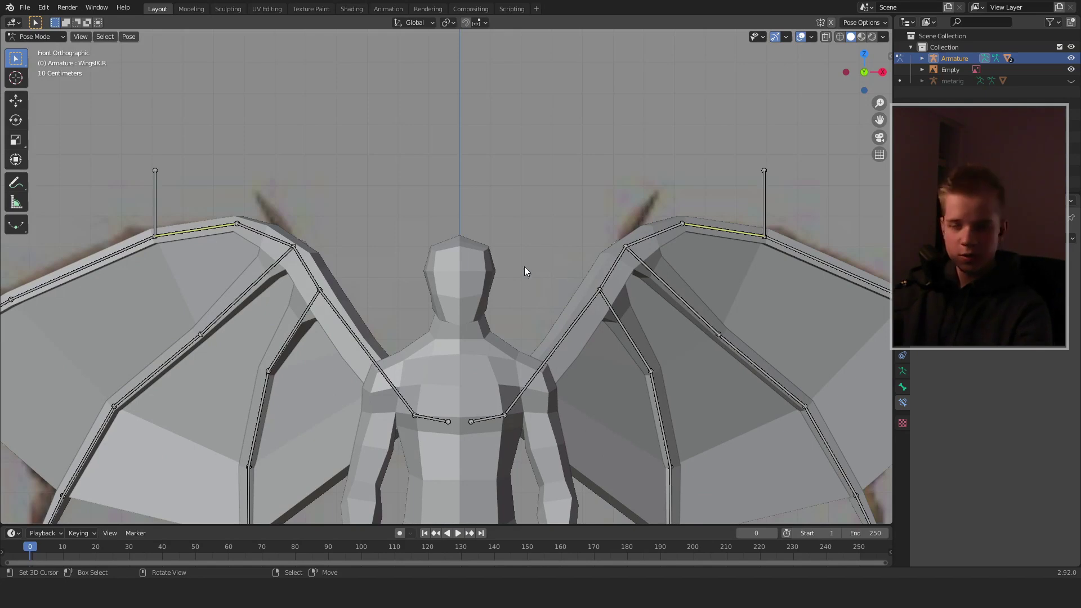
left_click(764, 199)
left_click(903, 387)
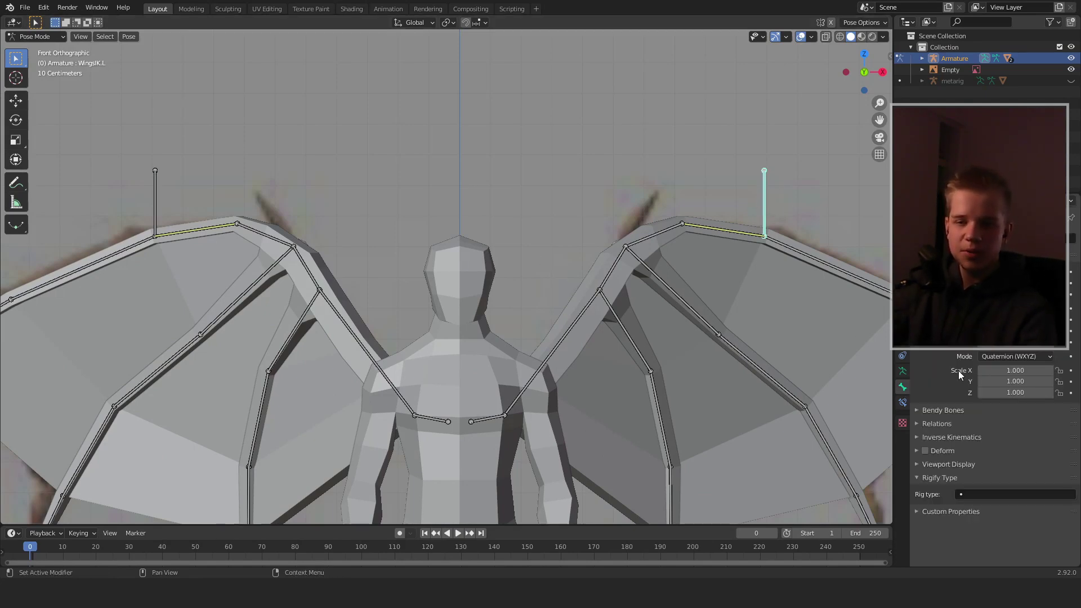
key("ctrl+Tab")
scroll(704, 406, "down", 5)
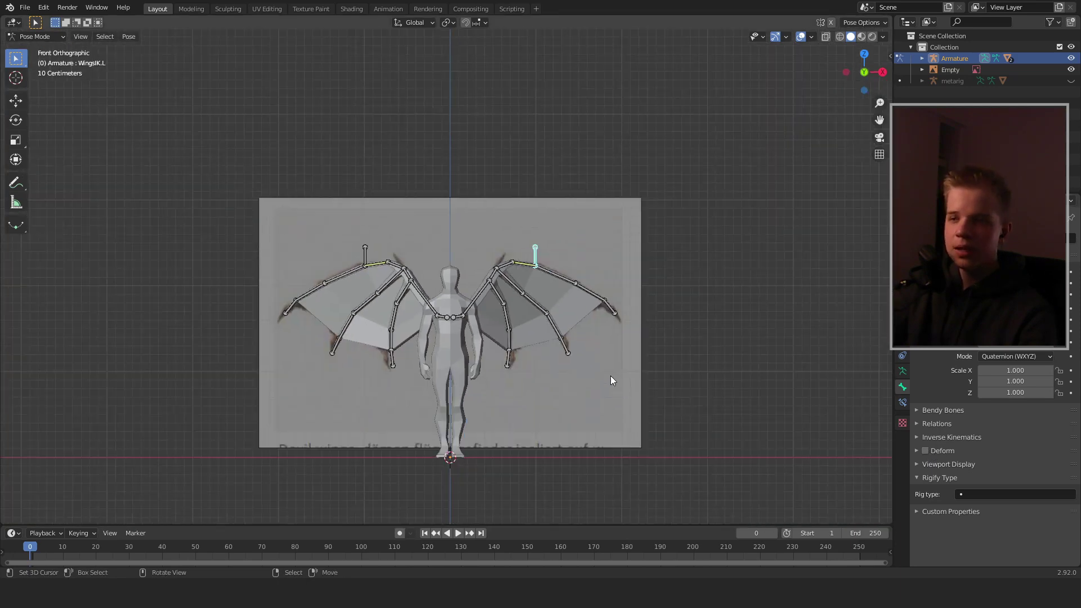
scroll(564, 349, "up", 4)
right_click(620, 255)
right_click(711, 220)
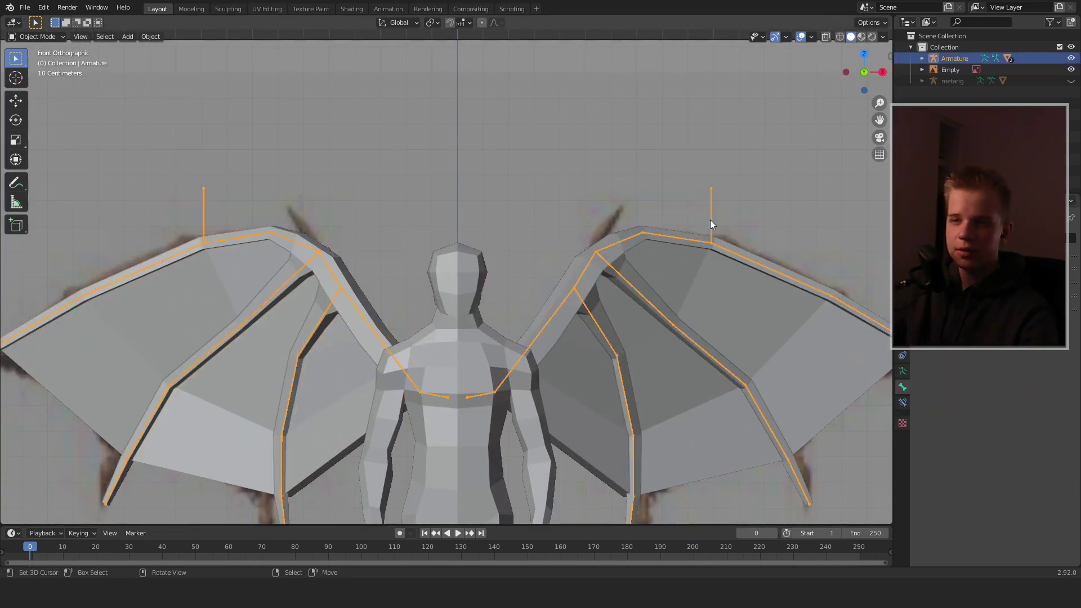
right_click(616, 251, "shift")
key("ctrl+p")
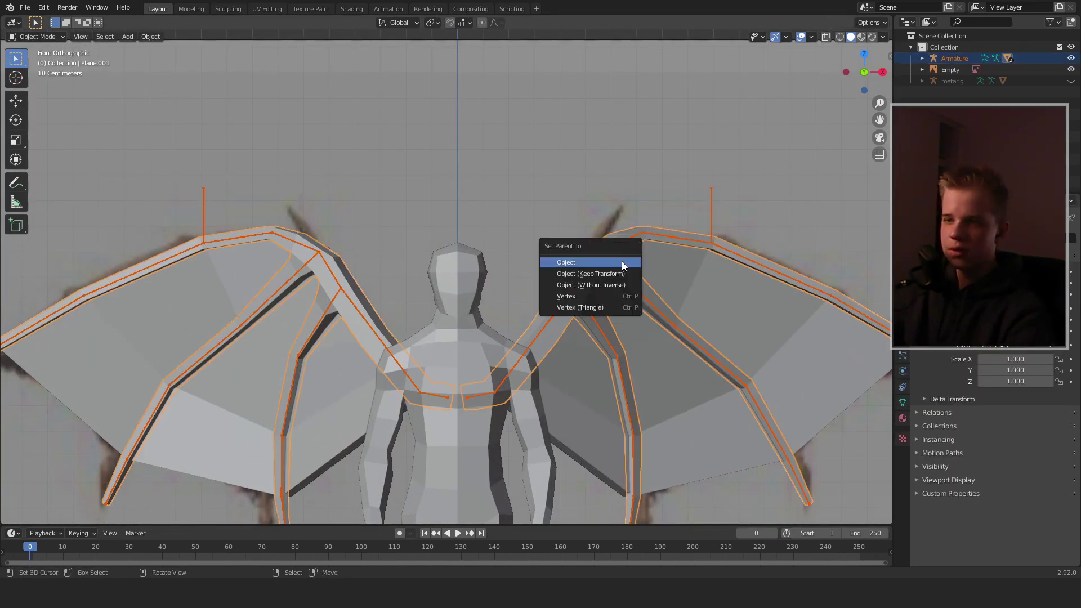
left_click(712, 213, "shift")
key("ctrl+p")
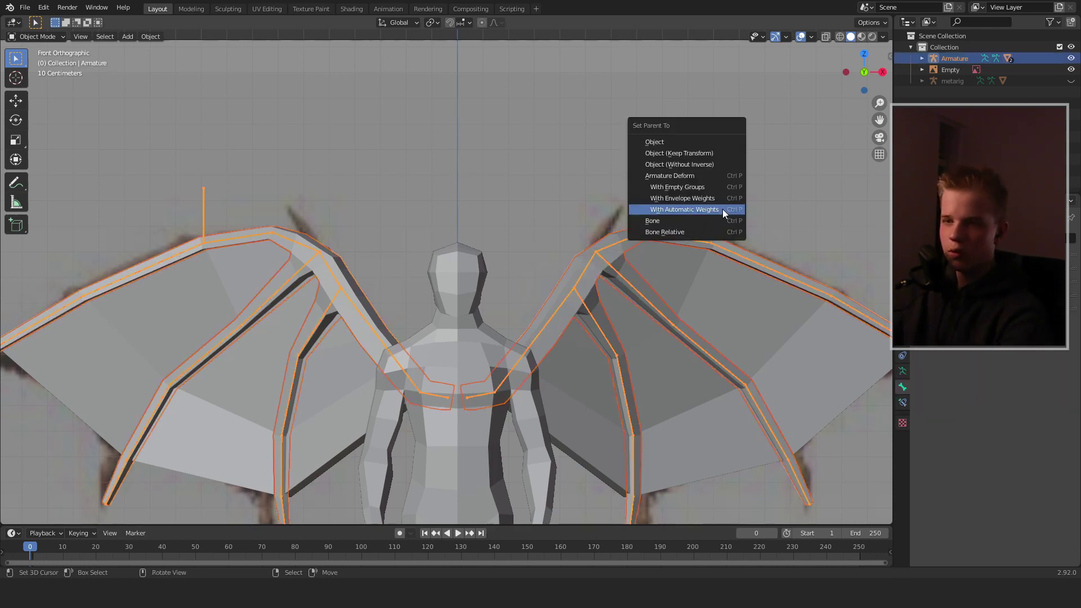
left_click(746, 163)
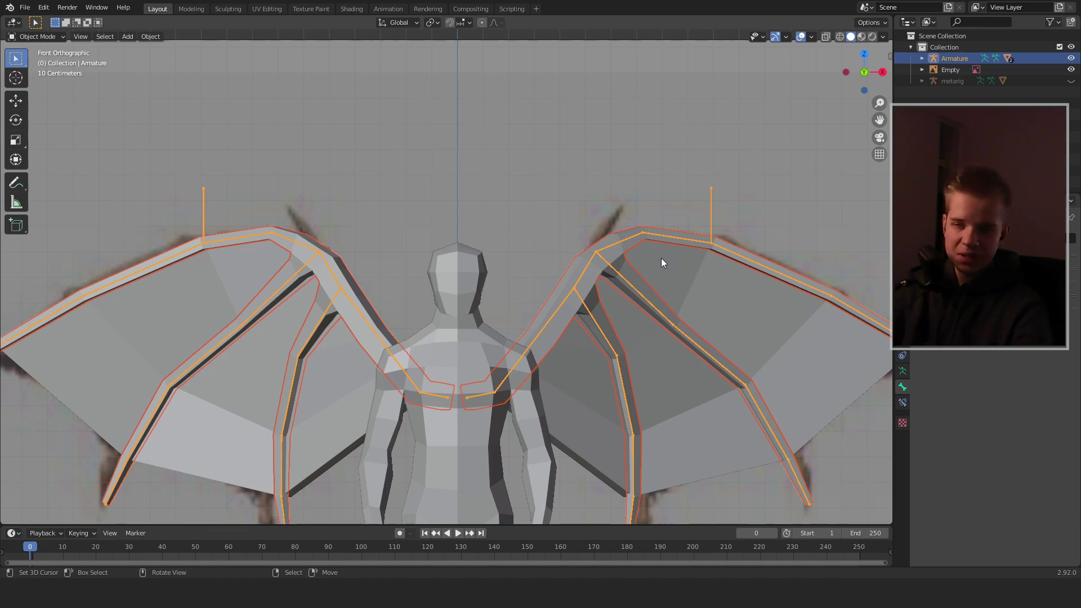
- Clear the selection, switch the armature to Pose Mode and try moving the WingsIK.L control
scroll(536, 293, "down", 5)
key("alt+a")
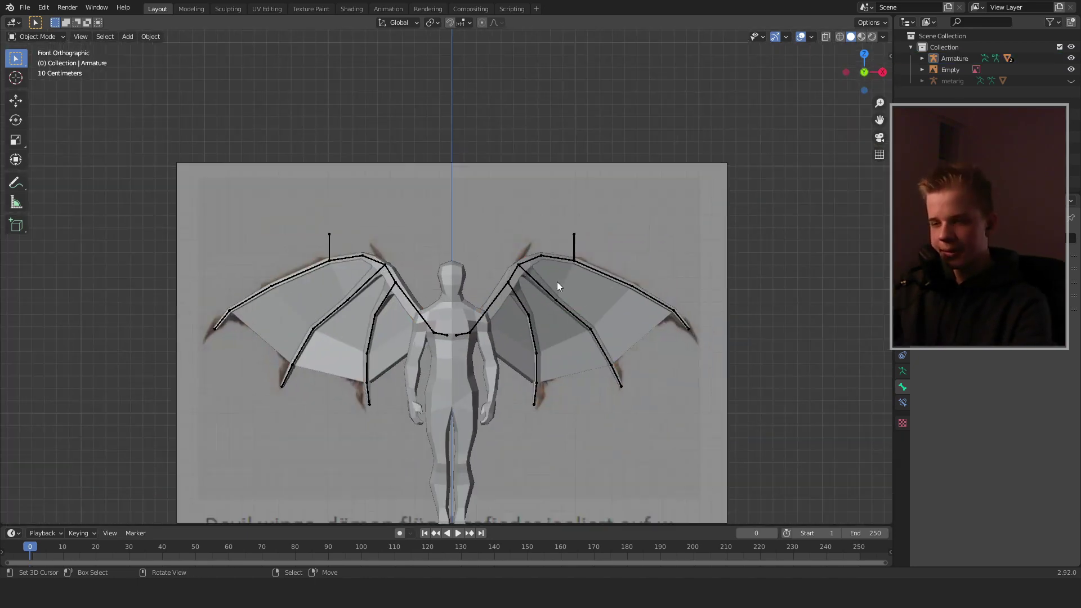
left_click(553, 245)
key("ctrl+Tab")
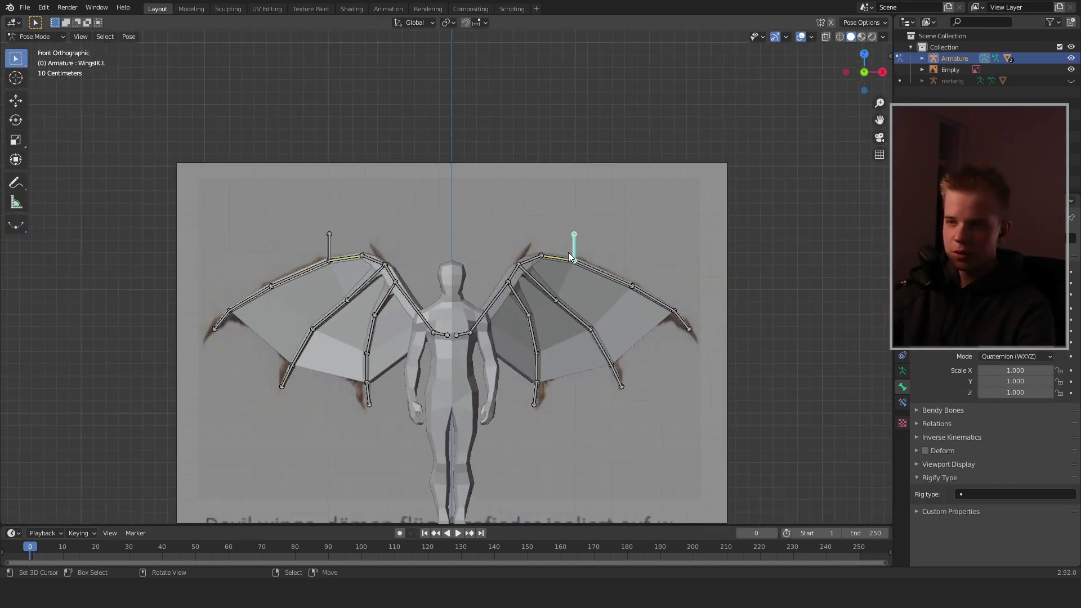
key("g")
right_click(680, 308)
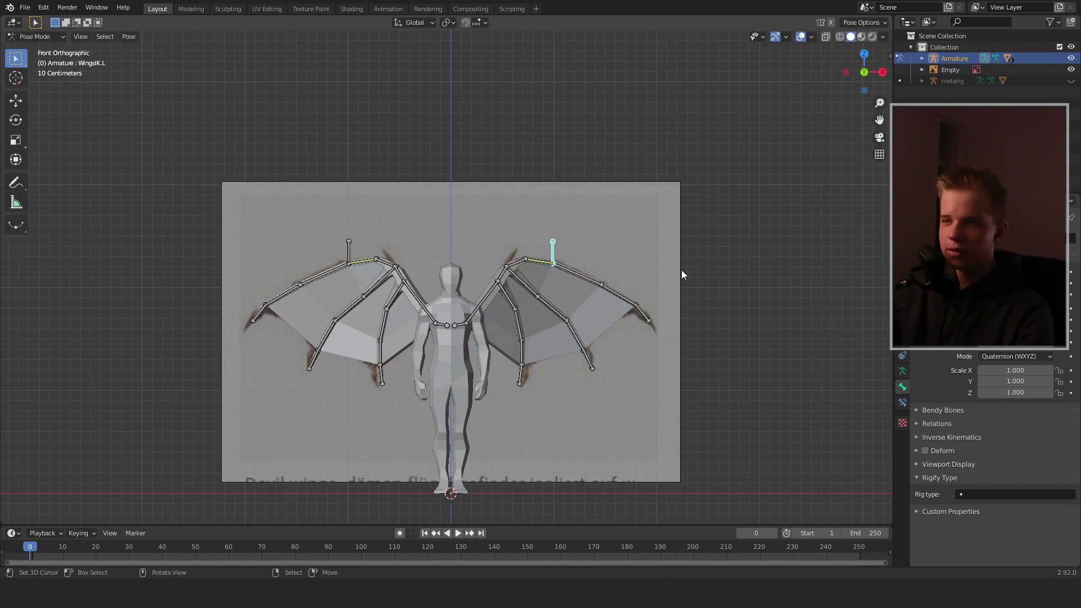
- Lower both wing IK controls together along Z to fold the wings, and check the pose from an angle and the front
left_click(348, 251, "shift")
key("g")
key("z")
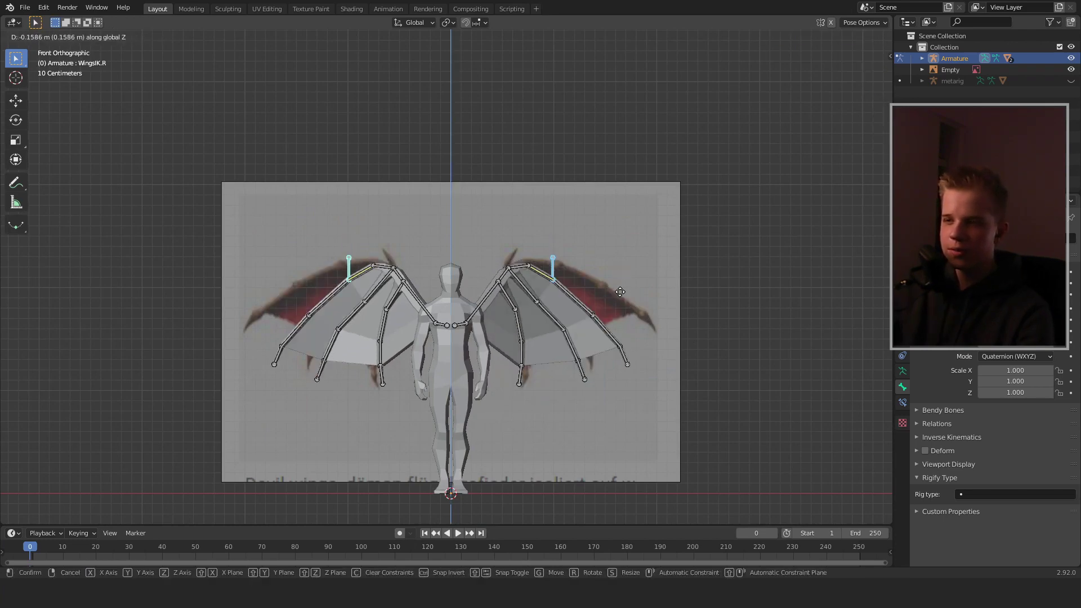
left_click(612, 330)
middle_click_drag(638, 332, 739, 354)
key("KP_1")
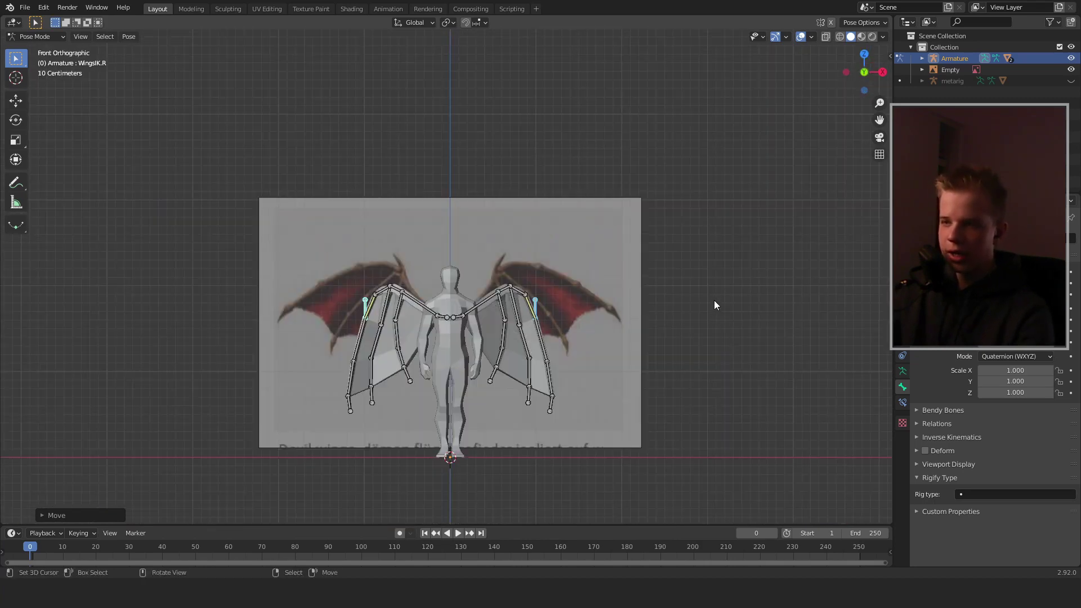
- Test-move the wing IK controls in front view to see how the folded wings respond
key("s")
key("x")
right_click(762, 367)
key("g")
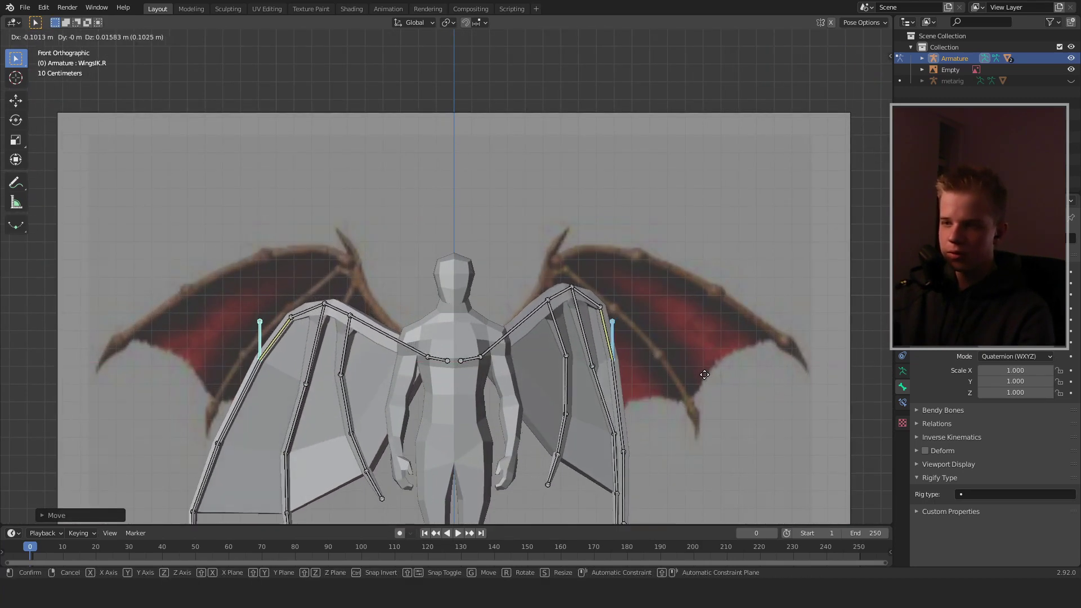
right_click(637, 358)
left_click(635, 339)
key("g")
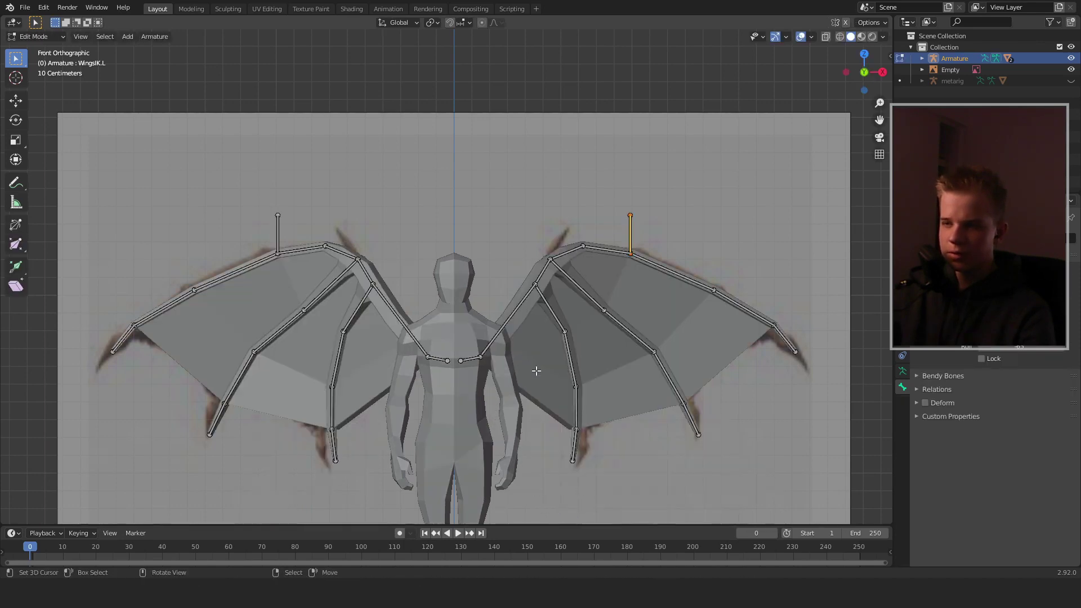
- Subdivide the long upper-arm bone of each wing in Edit Mode and return the armature to Pose Mode
scroll(565, 341, "up", 3)
left_click(545, 333)
right_click(547, 336)
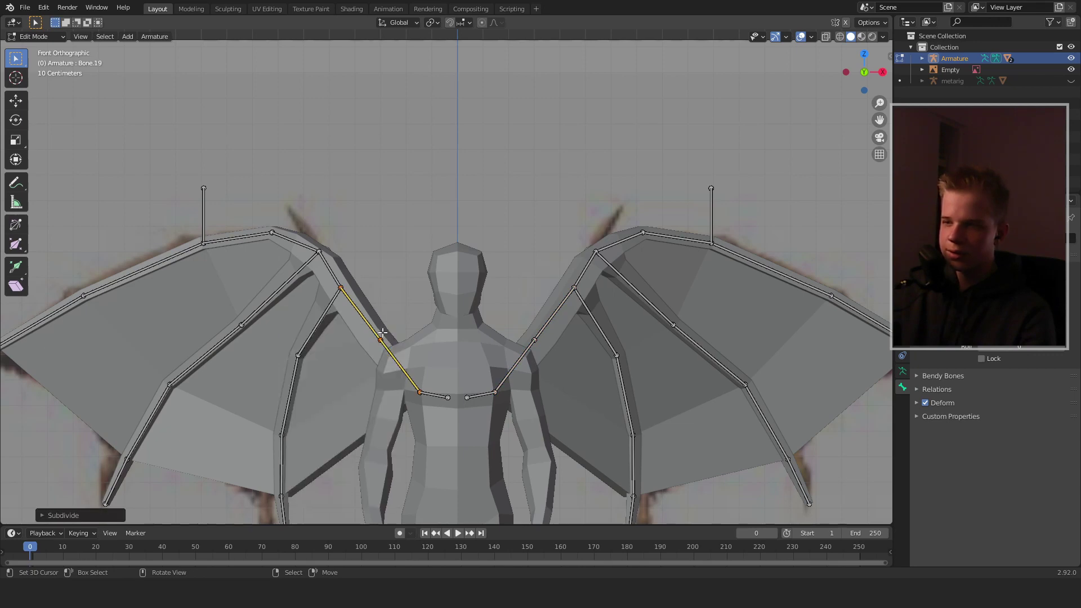
key("ctrl+Tab")
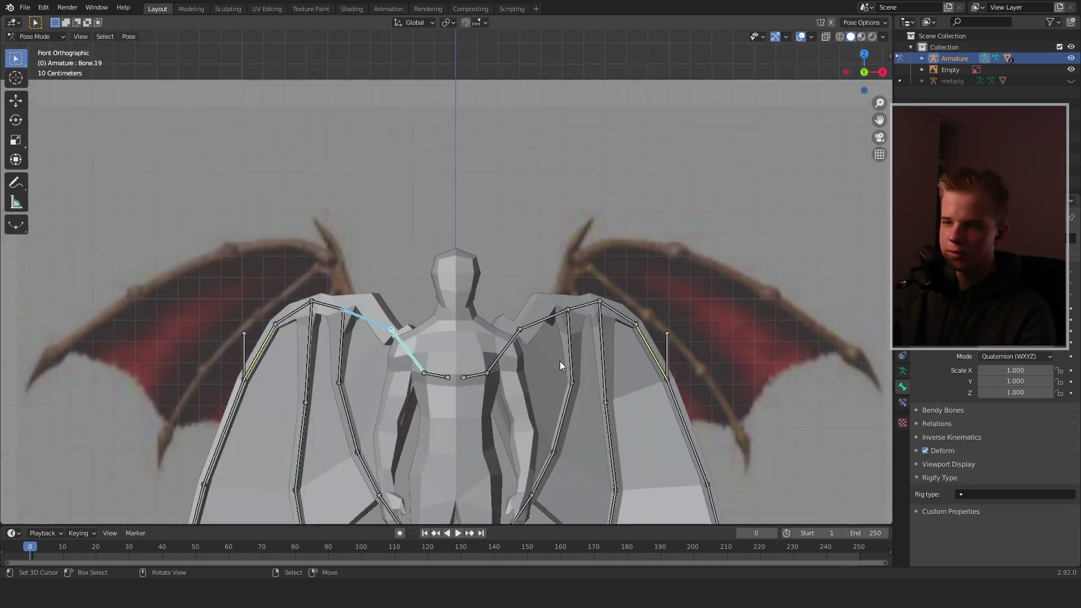
- Test the subdivided arm by moving the WingsIK.L control without keeping the move
scroll(581, 358, "up", 1)
key("g")
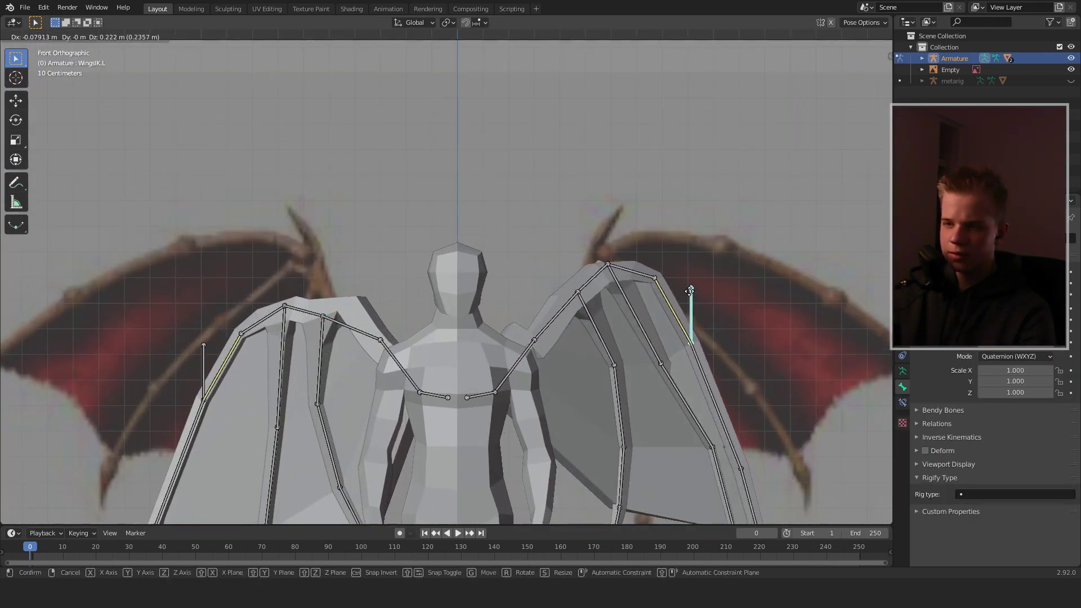
right_click(669, 285)
- Try moving one wing's new upper-arm joint outward and down in Edit Mode, and undo it
key("Tab")
left_click_drag(547, 333, 521, 352)
key("g")
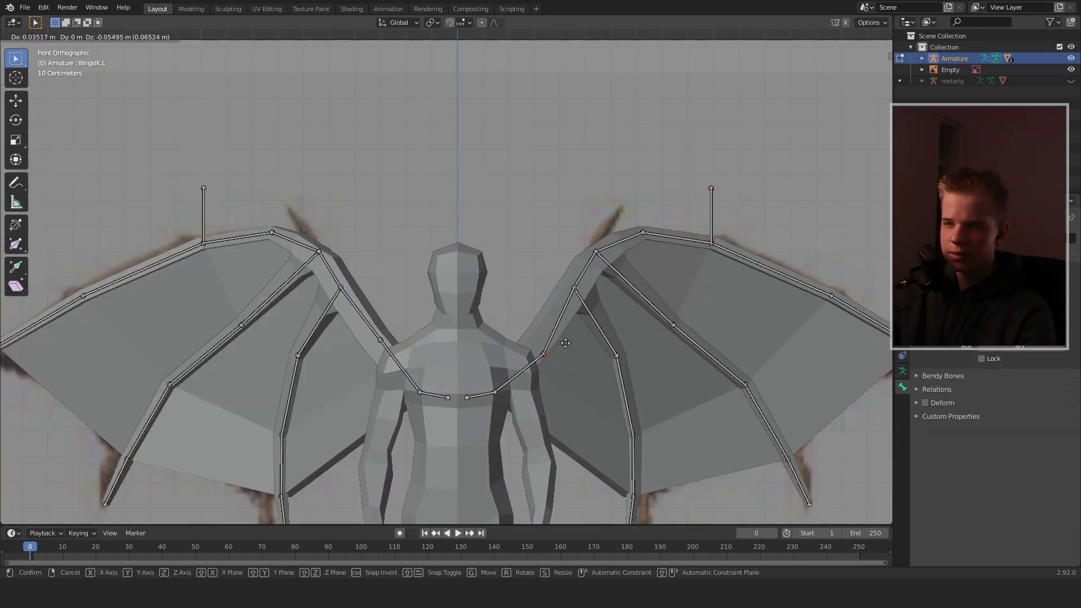
left_click(563, 335)
key("ctrl+z")
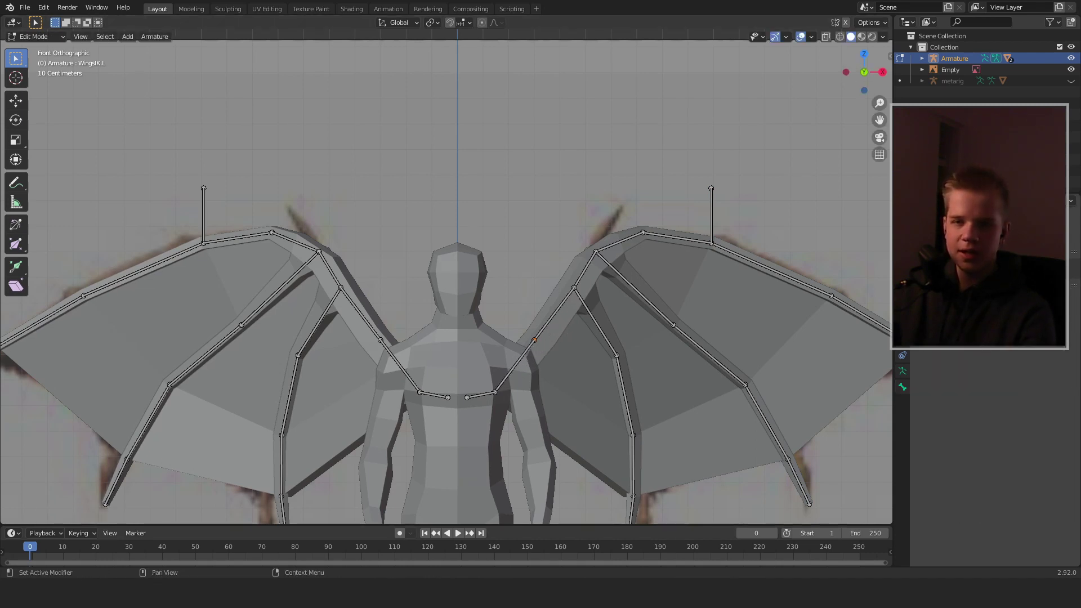
key("g")
right_click(517, 343)
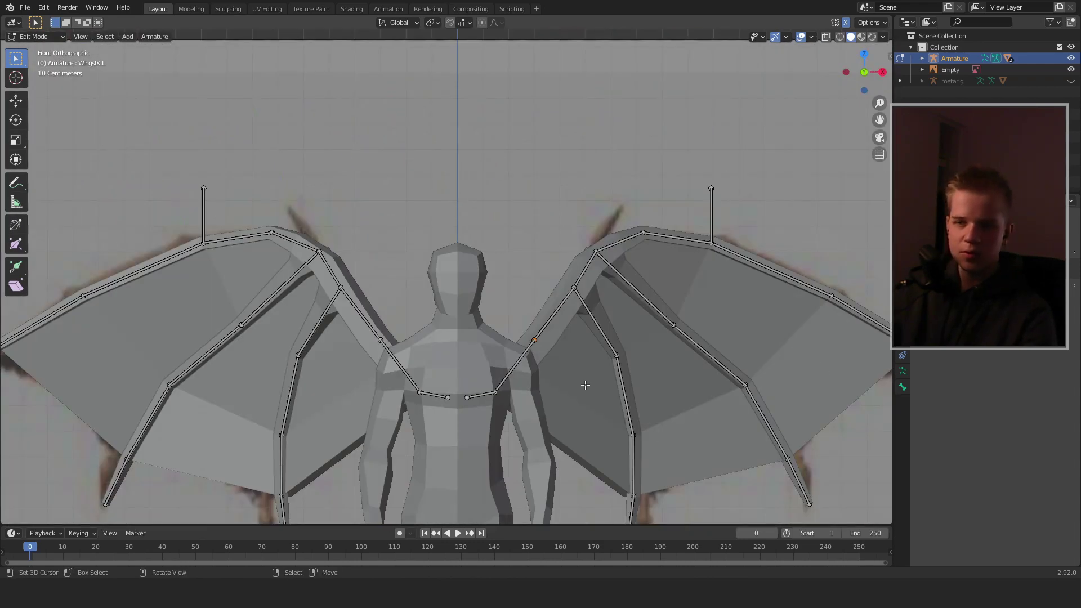
- Move the new middle joints of both upper arms downward together and spread them apart by scaling along X
scroll(586, 386, "down", 5)
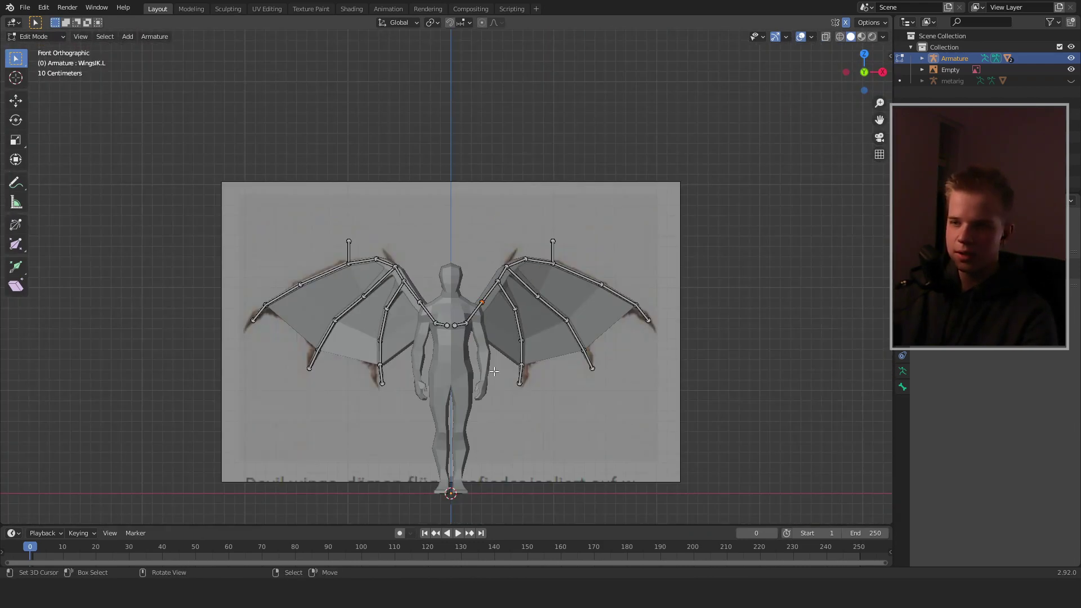
key("alt+a")
scroll(475, 356, "up", 6)
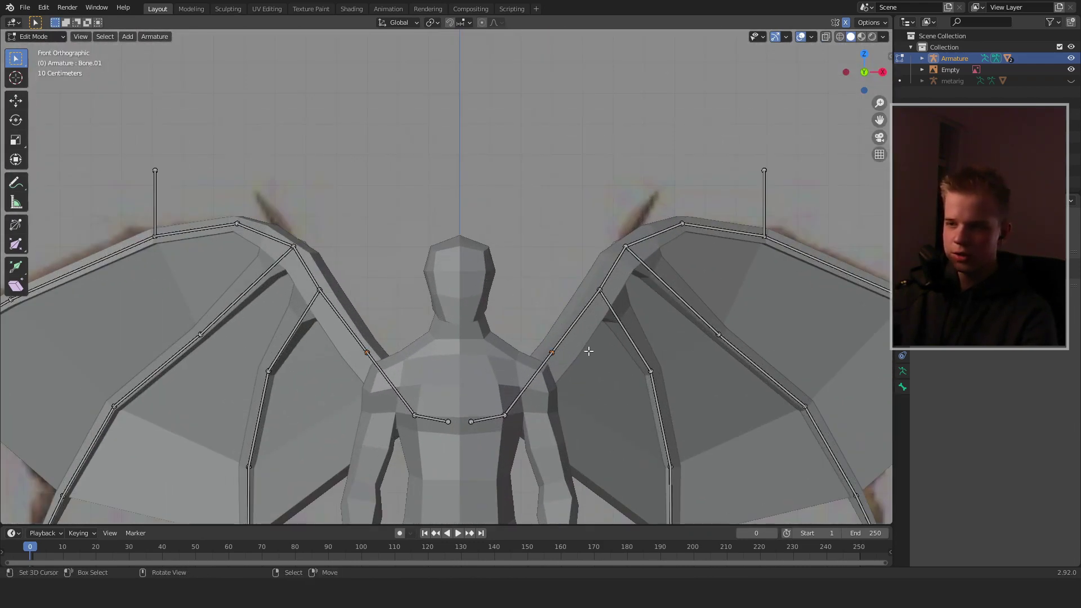
key("g")
left_click(591, 366)
key("s")
key("x")
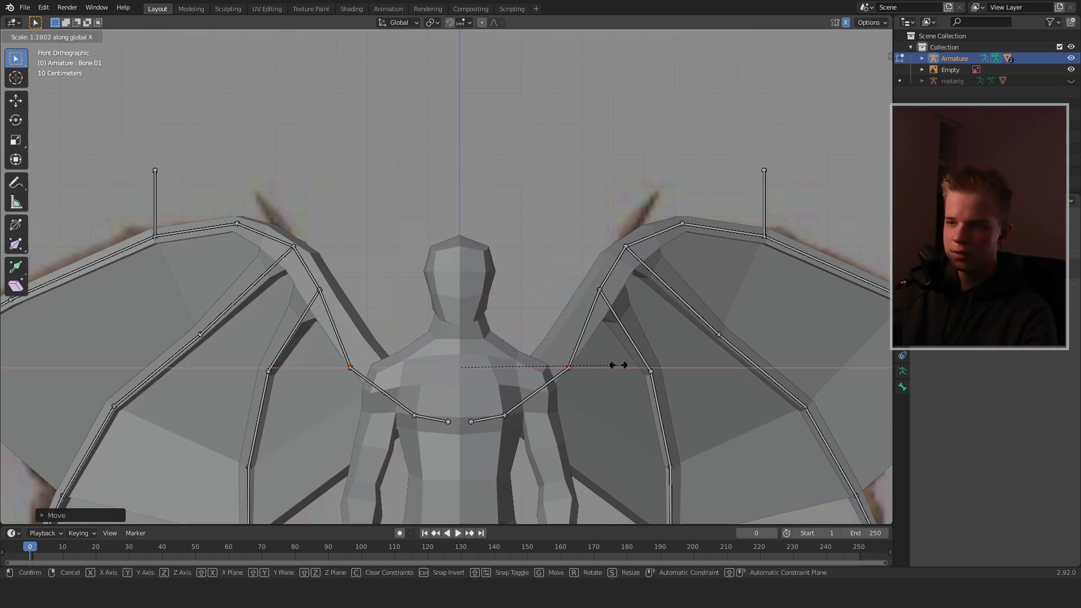
left_click(624, 365)
key("z")
left_click(685, 366)
- Switch to Pose Mode, view the bent arms from an angle and test-move WingsIK.L in front view
key("Tab")
mouse_move(538, 372)
middle_mouse_down()
mouse_move(654, 394)
mouse_move(530, 374)
middle_mouse_up()
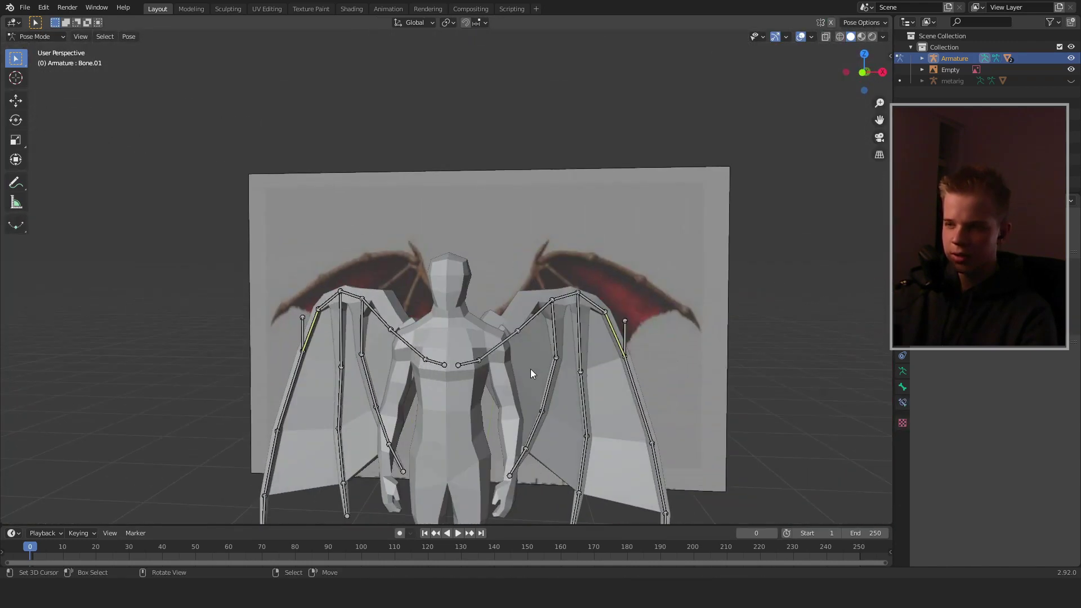
key("a")
key("KP_1")
left_click(631, 334)
key("g")
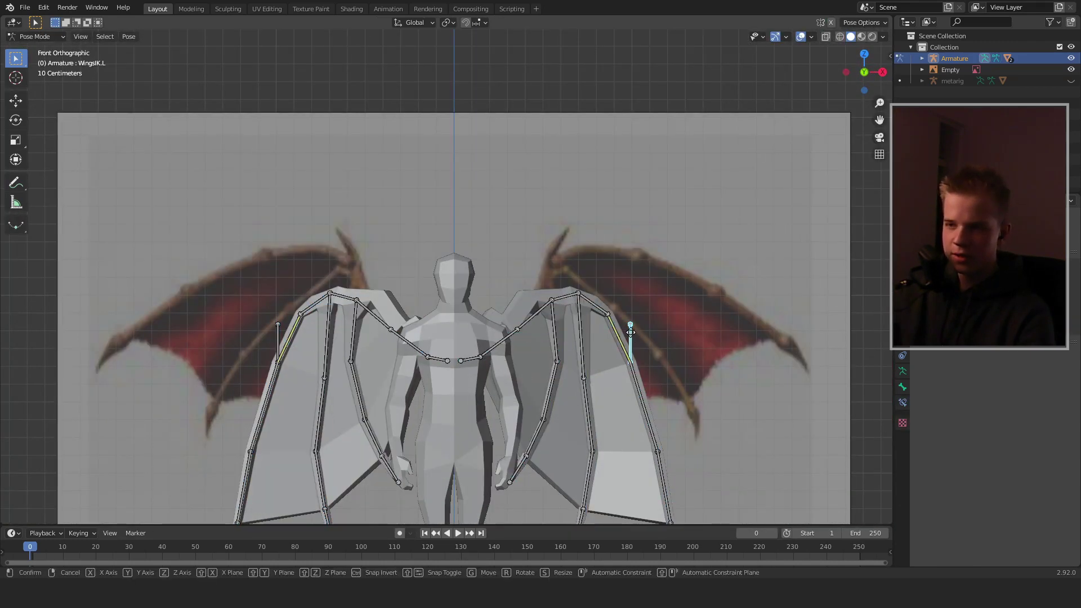
right_click(586, 315)
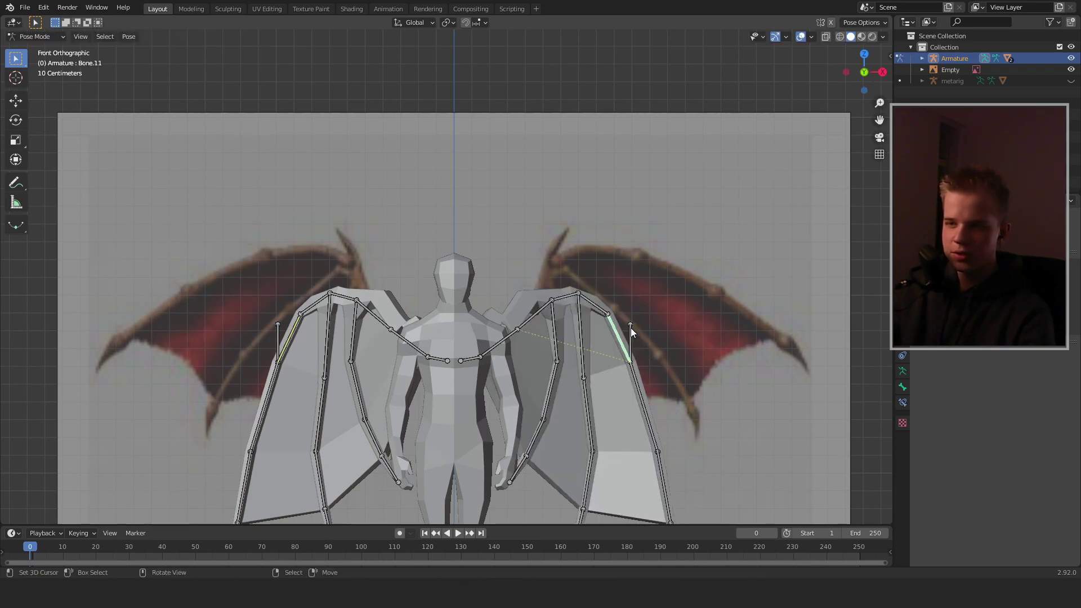
- Extend the IK constraint chain length by one bone on Bone.11 and Bone.29 so it includes the inner upper-arm bones
left_click(903, 402)
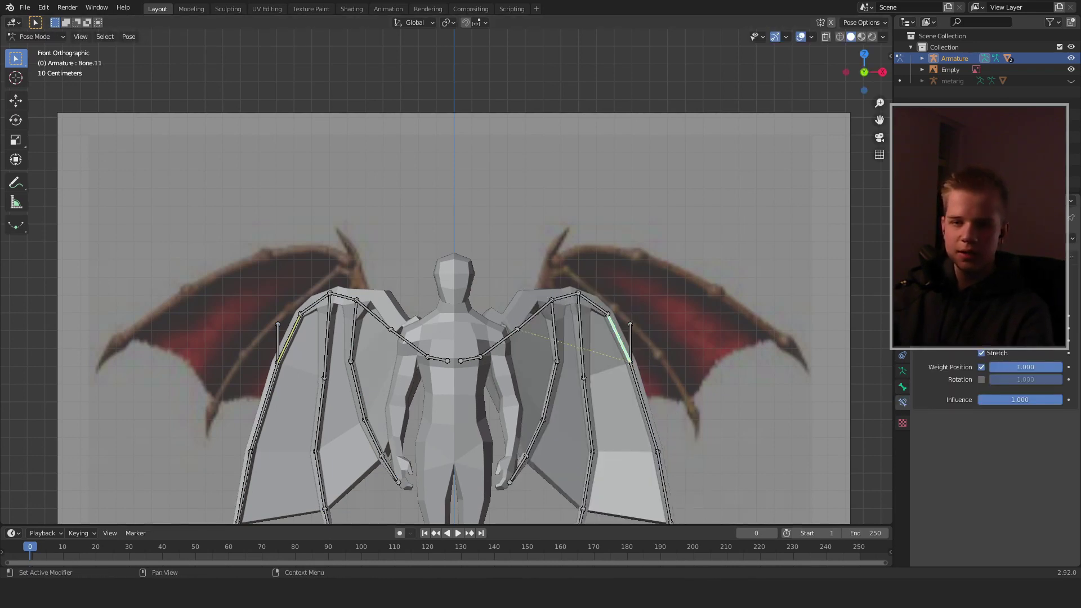
left_click(1058, 328)
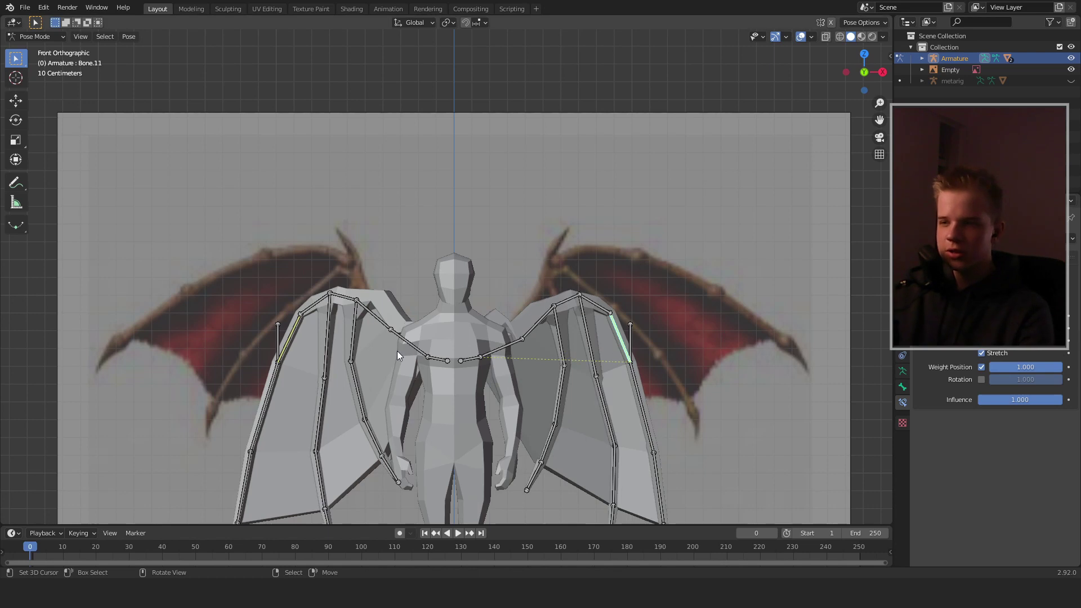
left_click(292, 332)
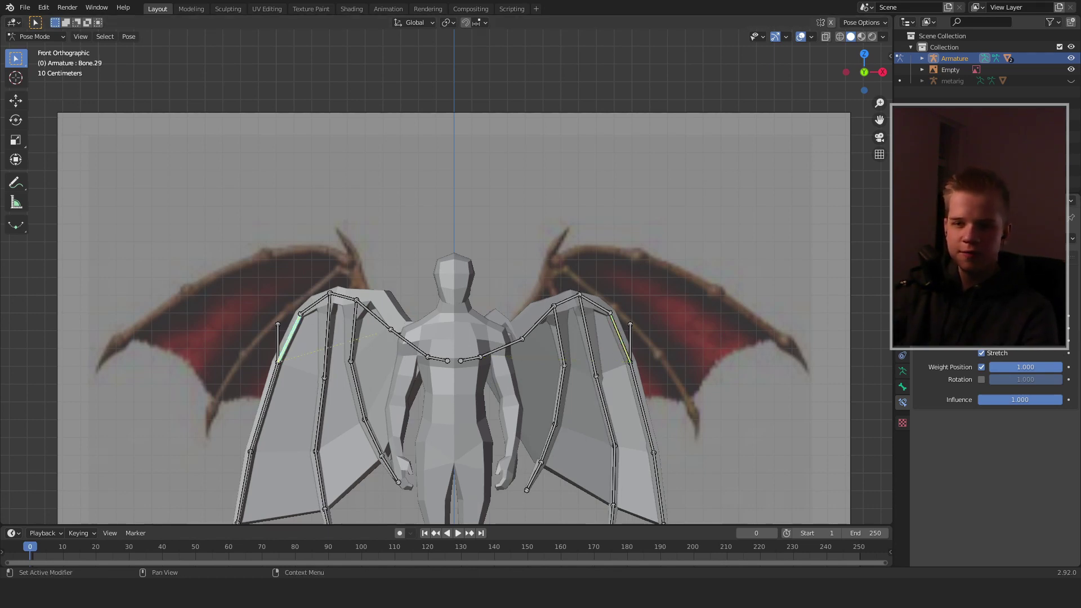
- Test the longer IK chain by moving WingsIK.L in front view, selecting Bone.11 in between to review its constraint
left_click(631, 336, "shift")
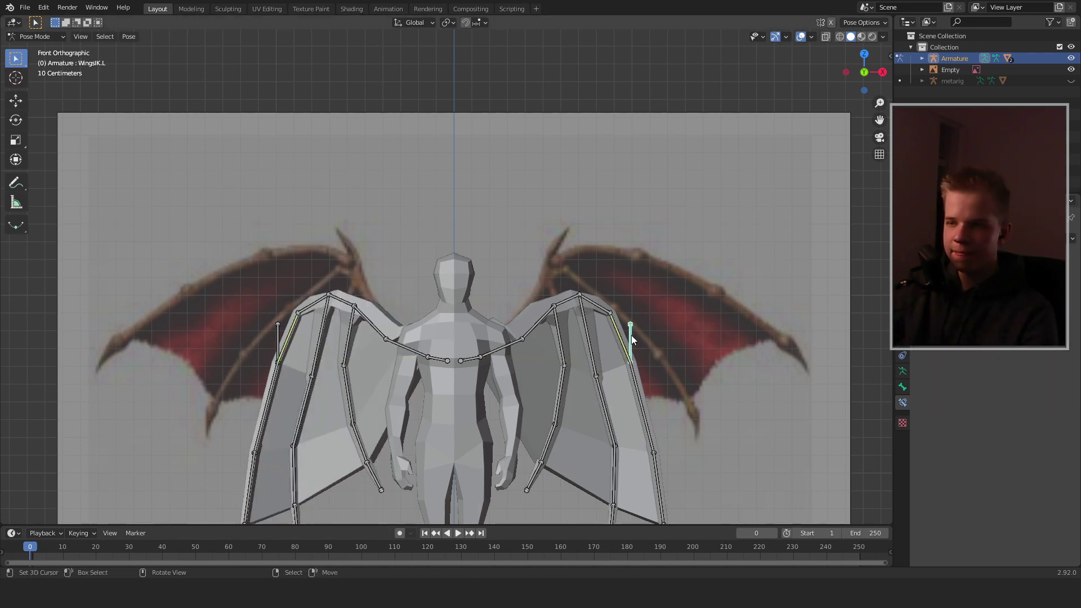
key("g")
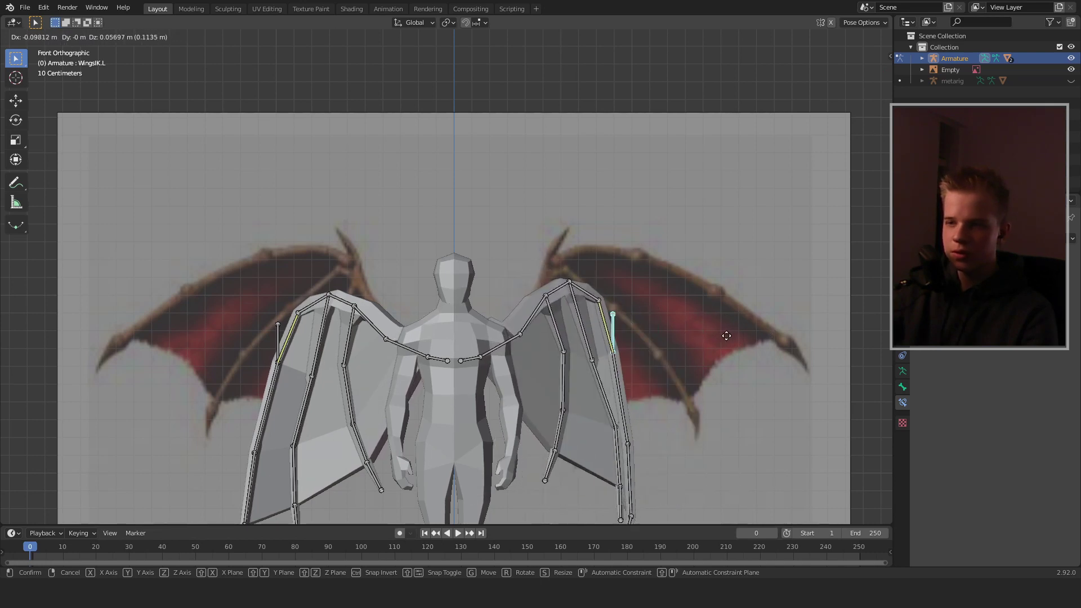
key("Escape")
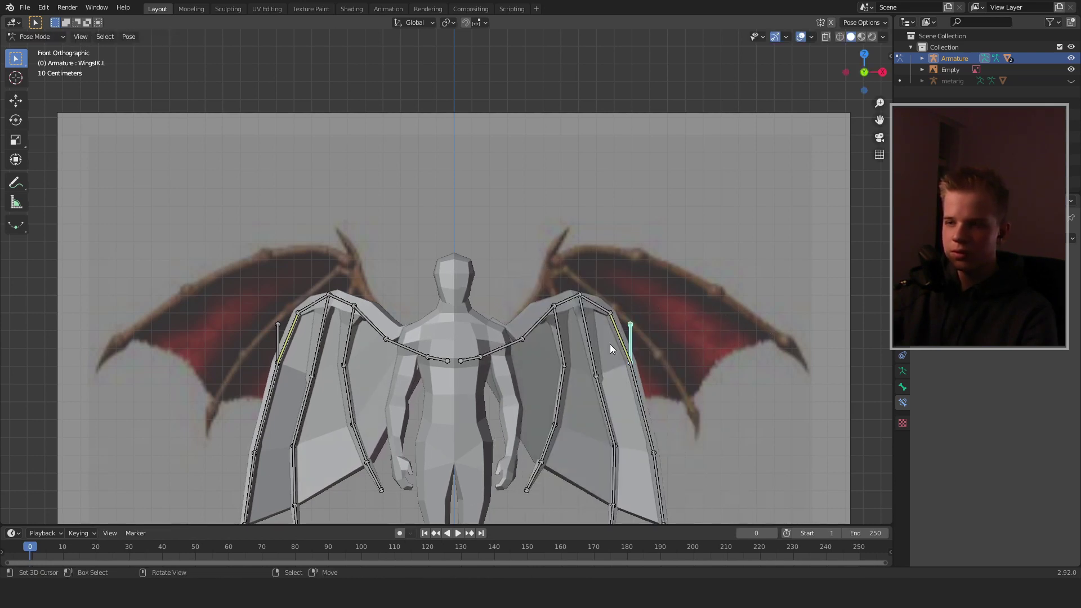
left_click(621, 331)
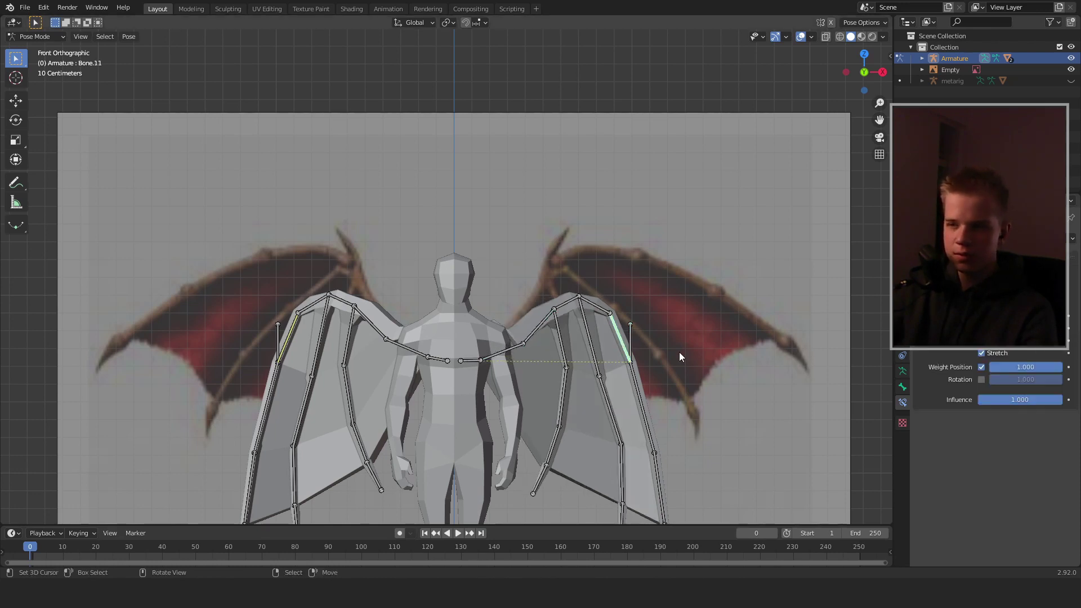
left_click(632, 341)
key("g")
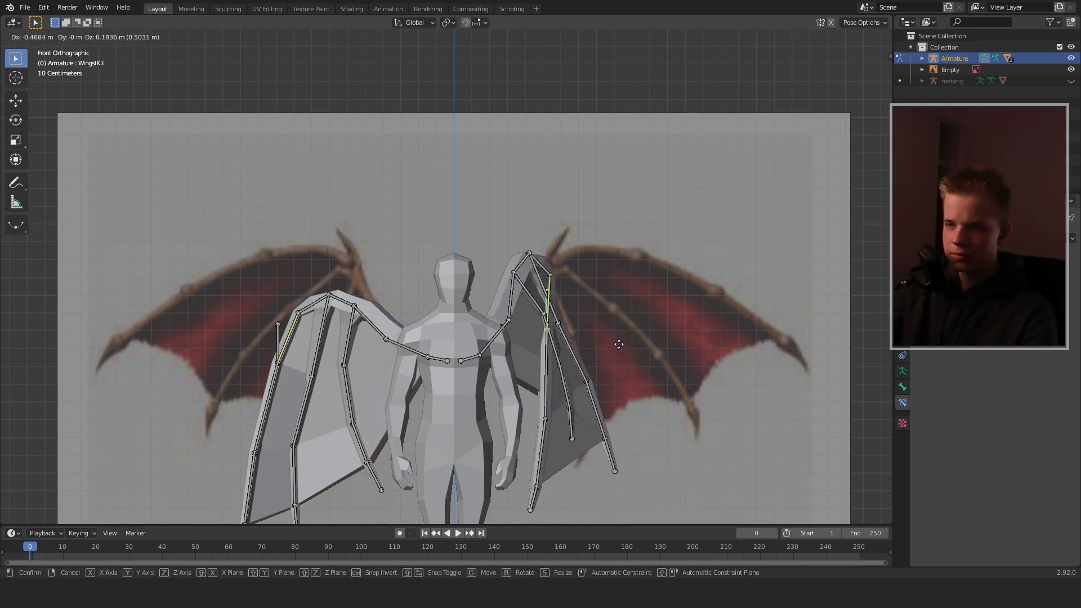
left_click(695, 353)
- Test-move WingsIK.L and rotate Bone.002 in top view, and inspect the arm's bend from an angle
middle_click_drag(695, 354, 442, 370)
key("KP_7")
key("g")
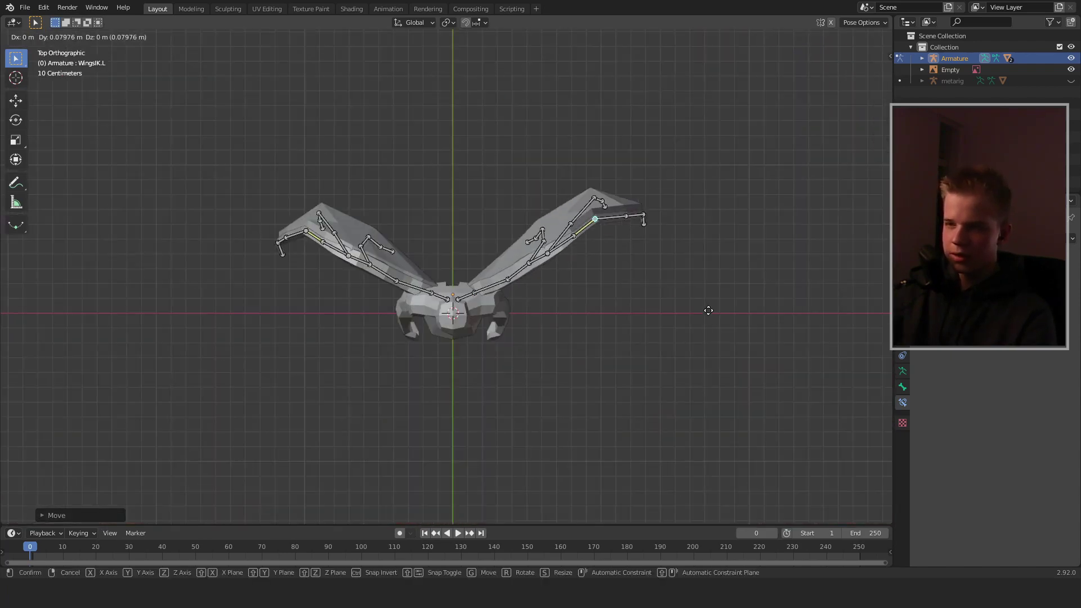
right_click(697, 346)
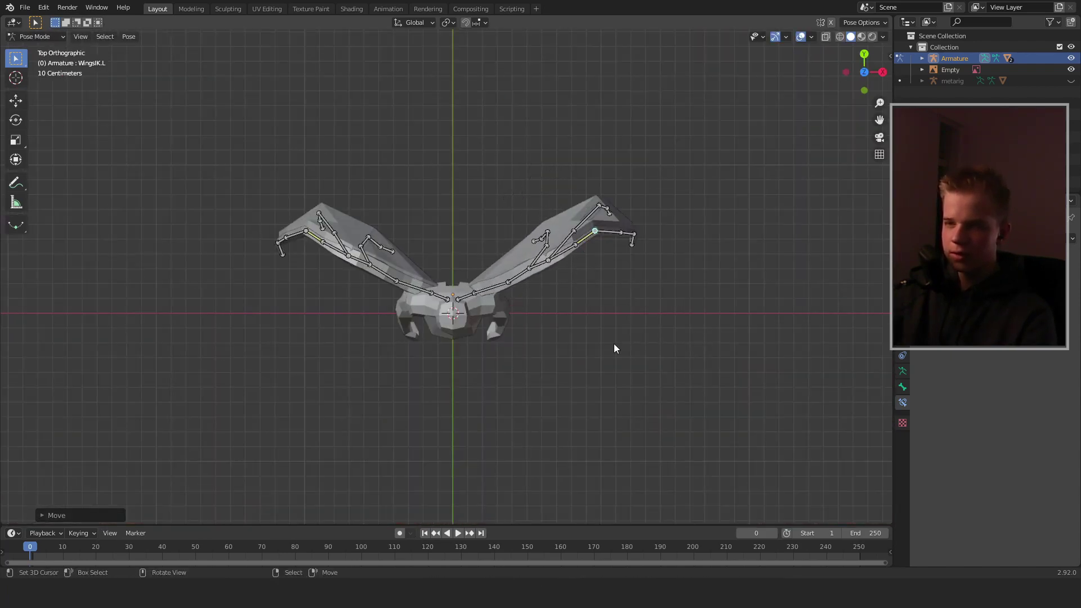
scroll(560, 390, "up", 6)
scroll(616, 395, "down", 5)
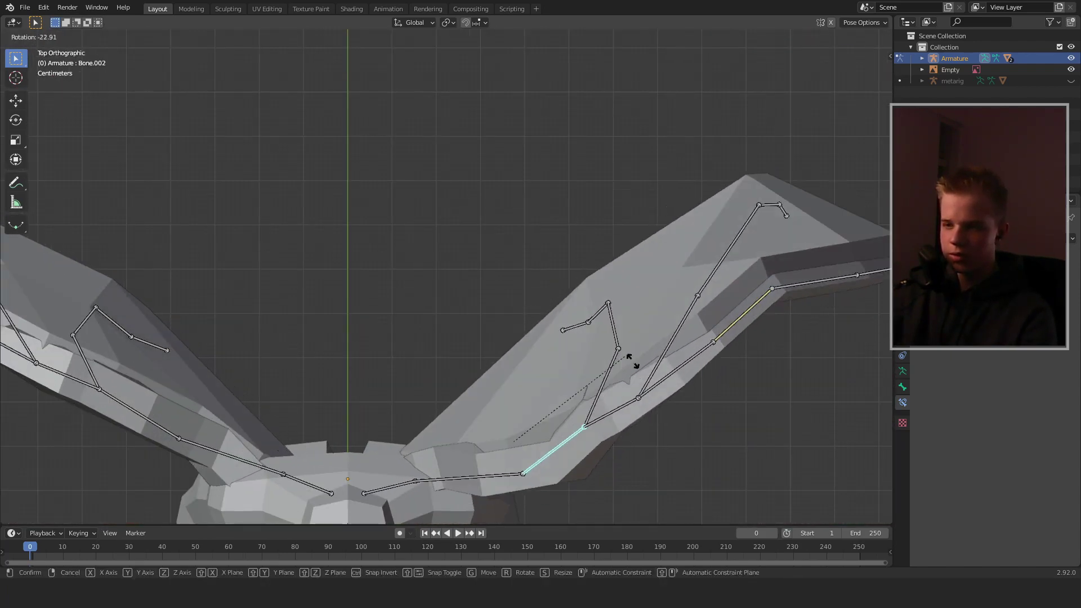
middle_click_drag(616, 394, 591, 326)
scroll(581, 350, "down", 4)
scroll(562, 331, "up", 4)
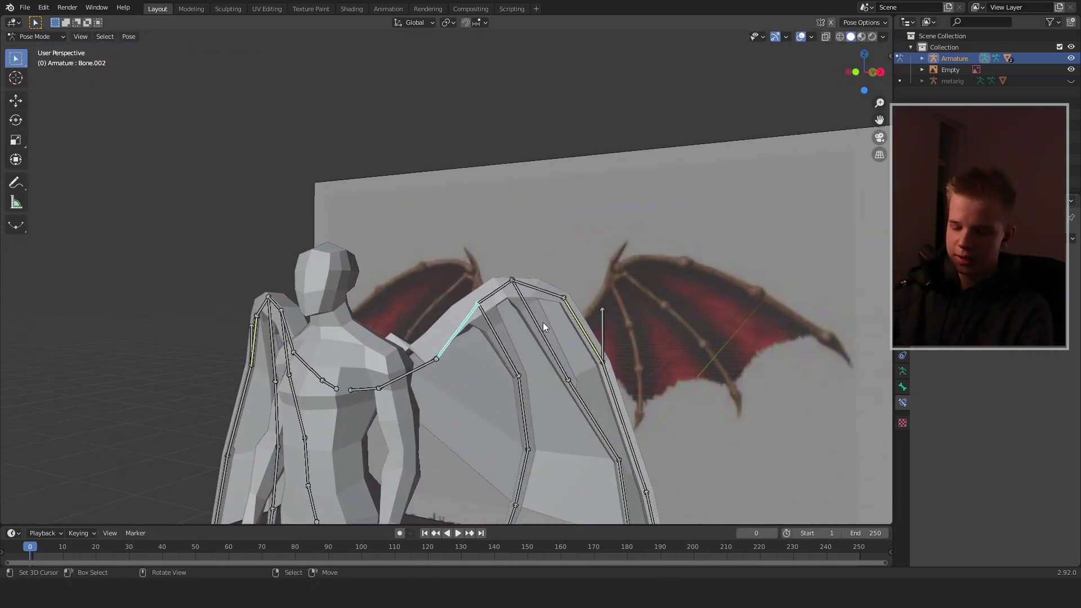
- Select all bones and reset them to the rest pose
key("a")
key("KP_1")
scroll(587, 299, "down", 4)
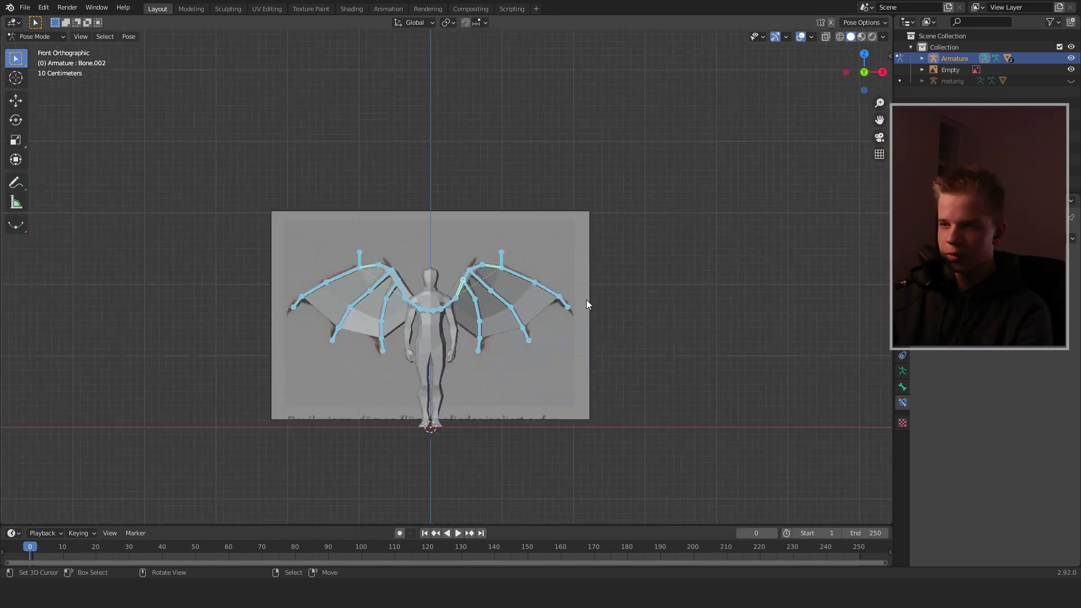
- Test the WingsIK.L control in right side view by moving it downward without keeping the move
scroll(590, 289, "up", 3)
middle_click_drag(591, 289, 522, 335)
key("KP_3")
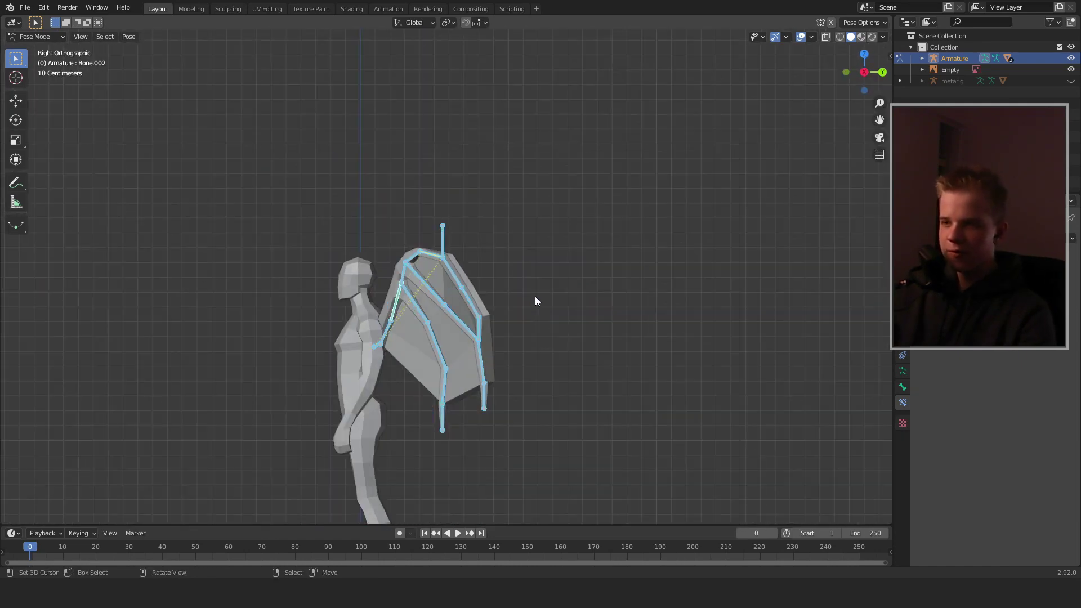
left_click(447, 231)
key("g")
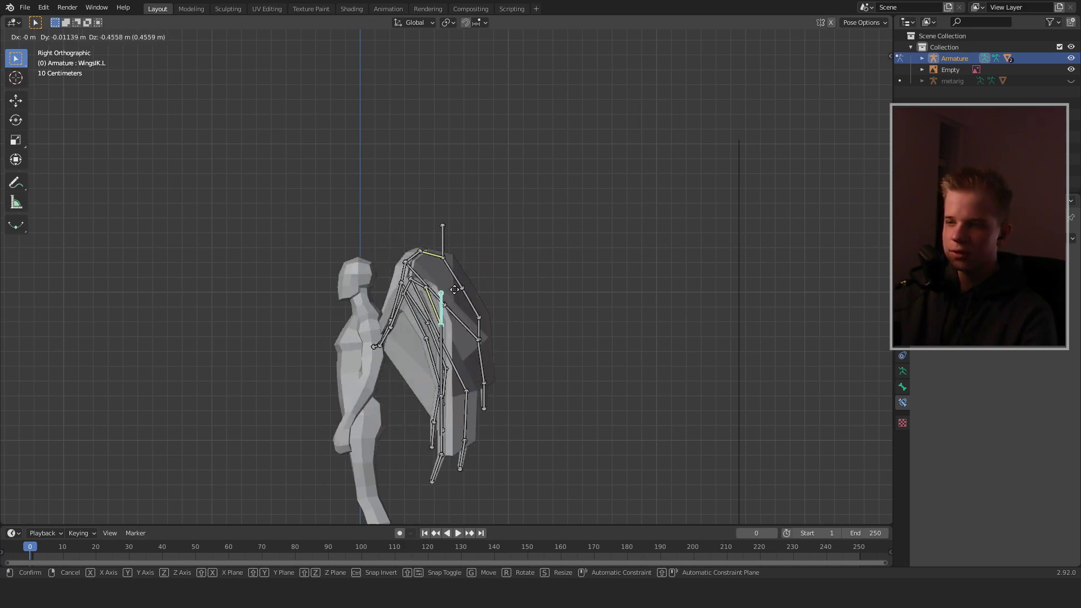
right_click(405, 302)
- Select both wing IK controls in front view and move them down to fold the two wings
key("KP_1")
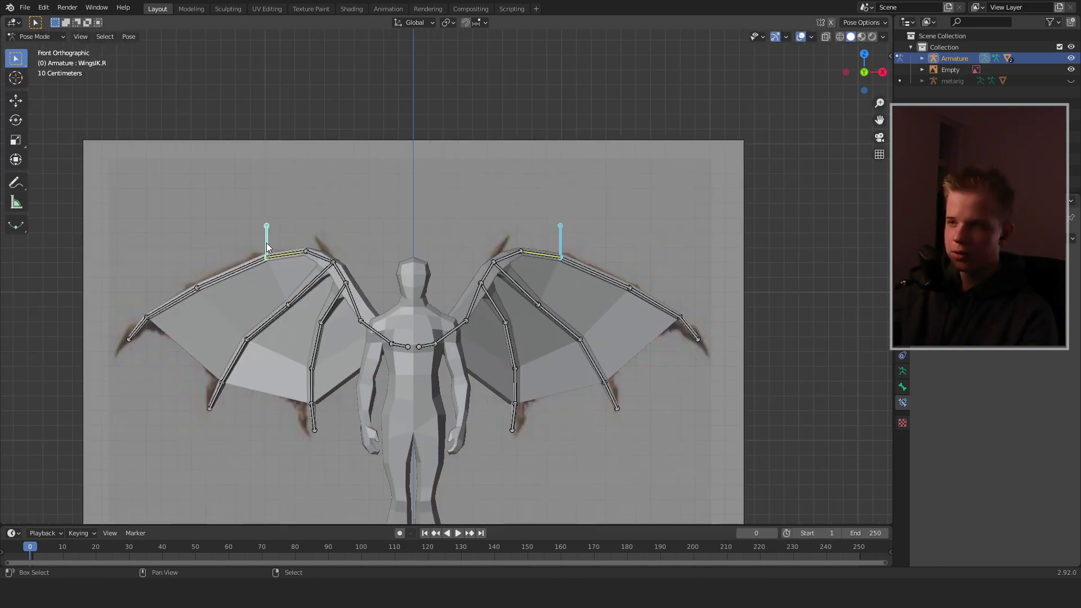
scroll(266, 242, "down", 5)
key("g")
left_click(643, 268)
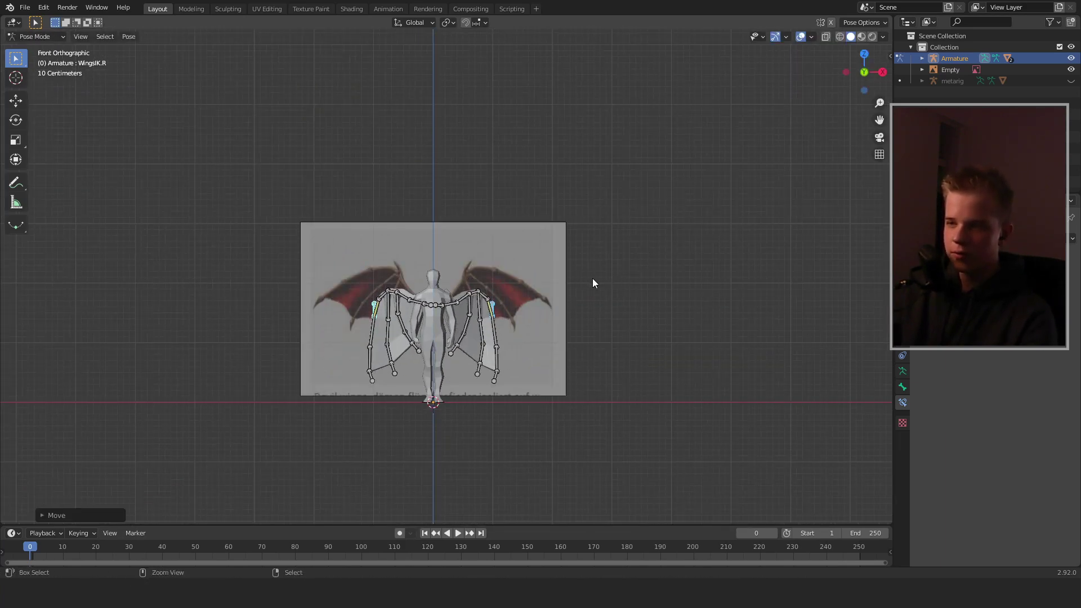
- Switch to Object Mode, select and hide the armature, and view the folded wing meshes from above
key("ctrl+Tab")
middle_click_drag(592, 278, 545, 299)
key("alt+a")
scroll(459, 324, "up", 2)
left_click(465, 320)
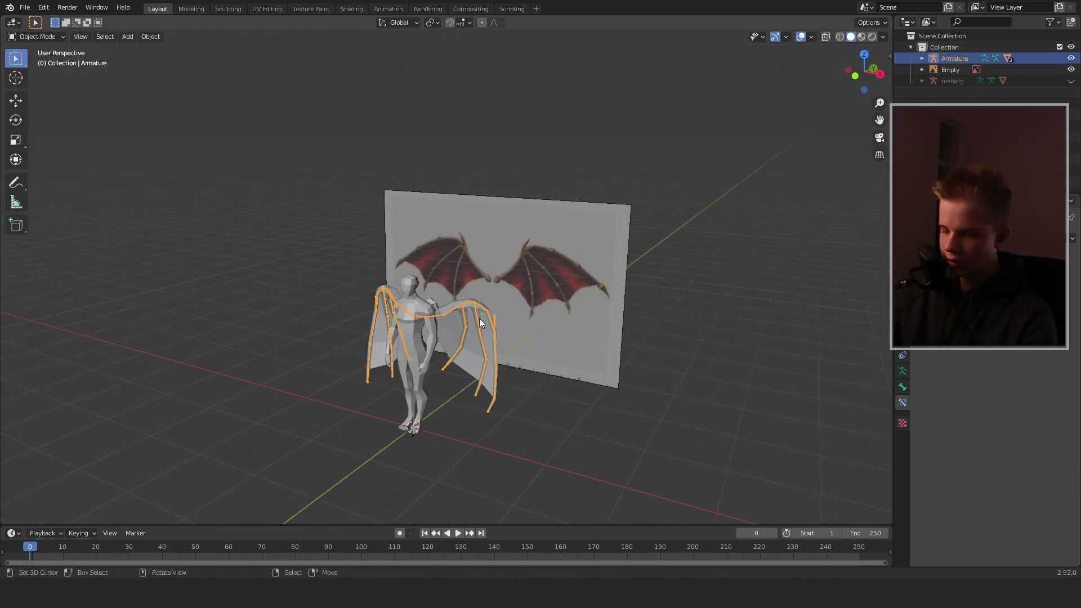
key("ctrl+Tab")
key("ctrl+Tab")
middle_click_drag(510, 330, 399, 445)
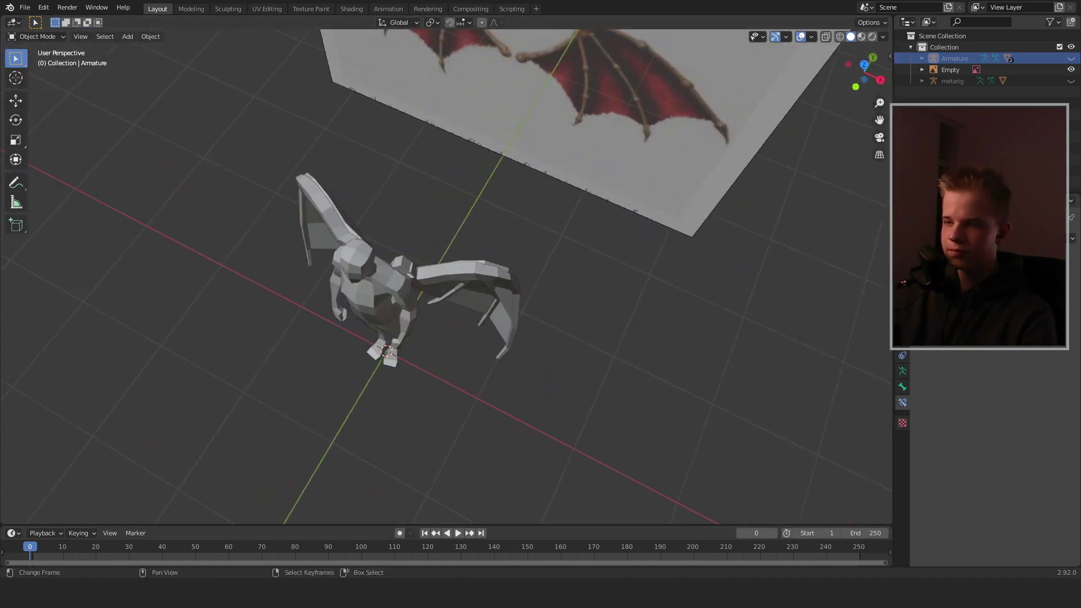